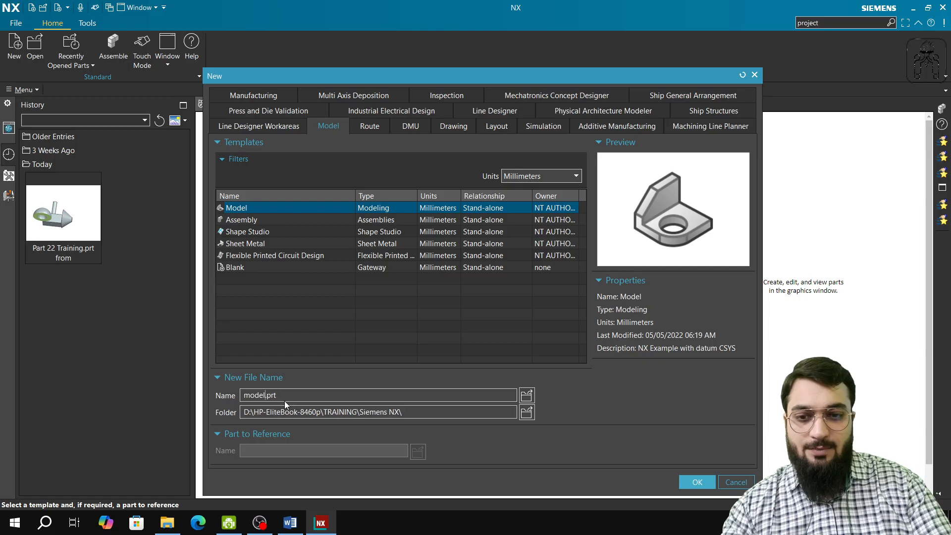
Step: Create a new millimetre part from the Model template, named Part 23 Training
{"action": "key", "text": "BackSpace"}
{"action": "key", "text": "BackSpace"}
{"action": "key", "text": "BackSpace"}
{"action": "key", "text": "BackSpace"}
{"action": "type", "text": "Part 23 Training"}
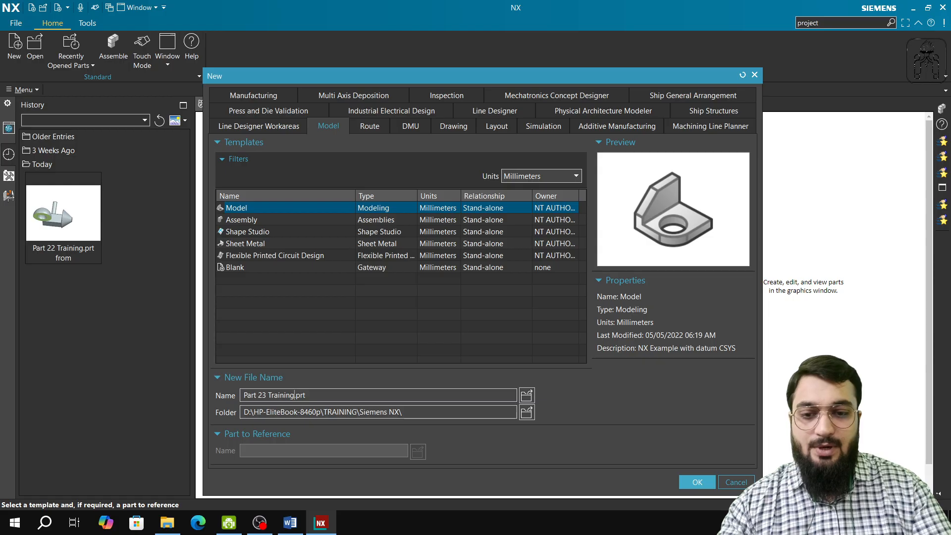
{"action": "key", "text": "Return"}
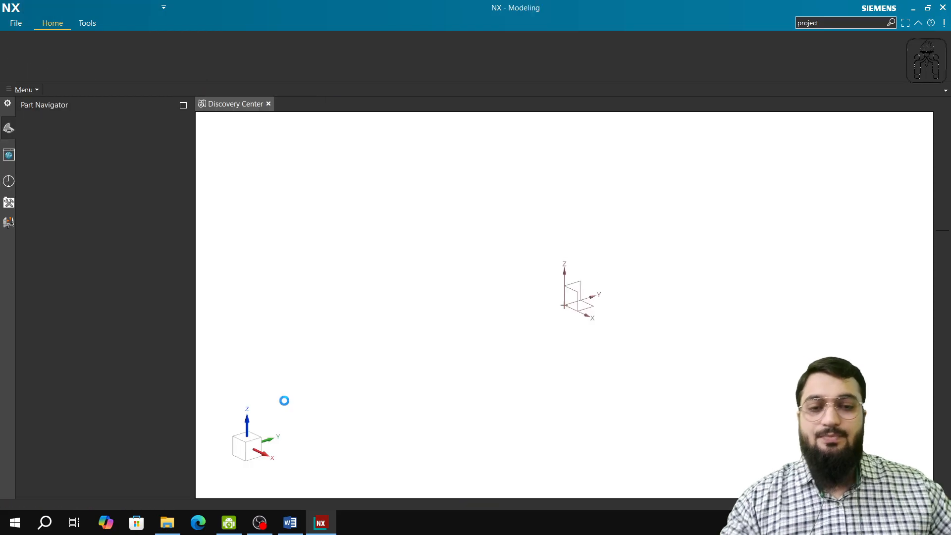
Step: Close the Discovery Center page, and consult the Part 23 tool list in the Word syllabus before returning to NX
{"action": "left_click", "coordinate": [252, 105]}
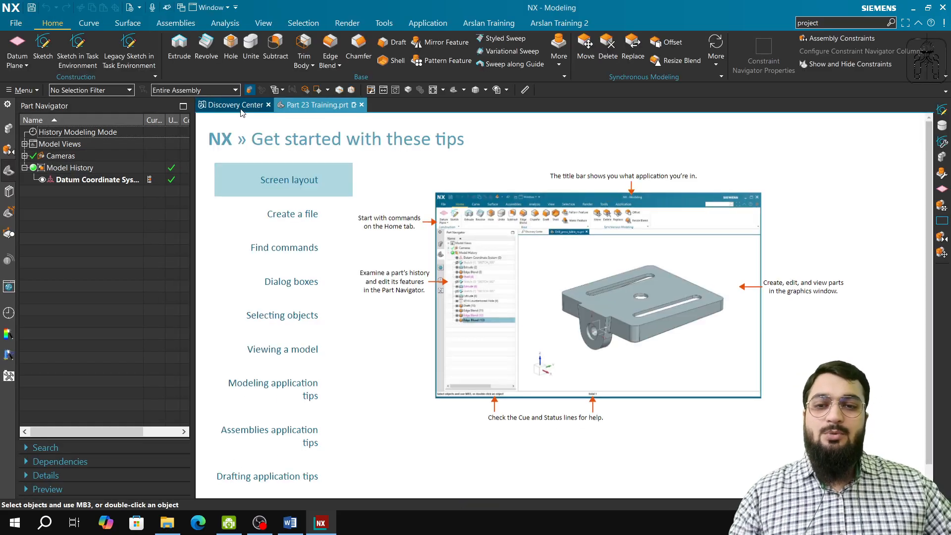
{"action": "left_click", "coordinate": [274, 105]}
{"action": "left_click", "coordinate": [290, 523]}
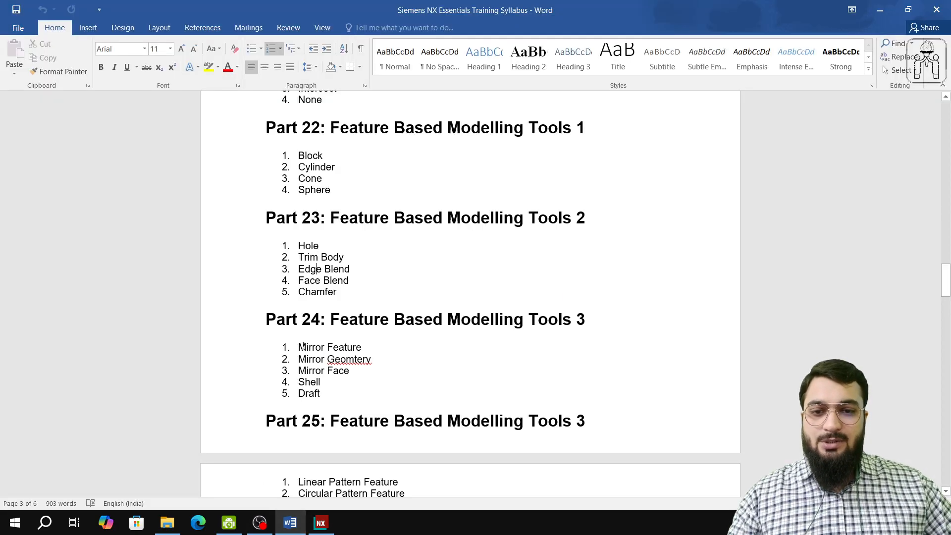
{"action": "left_click", "coordinate": [320, 522]}
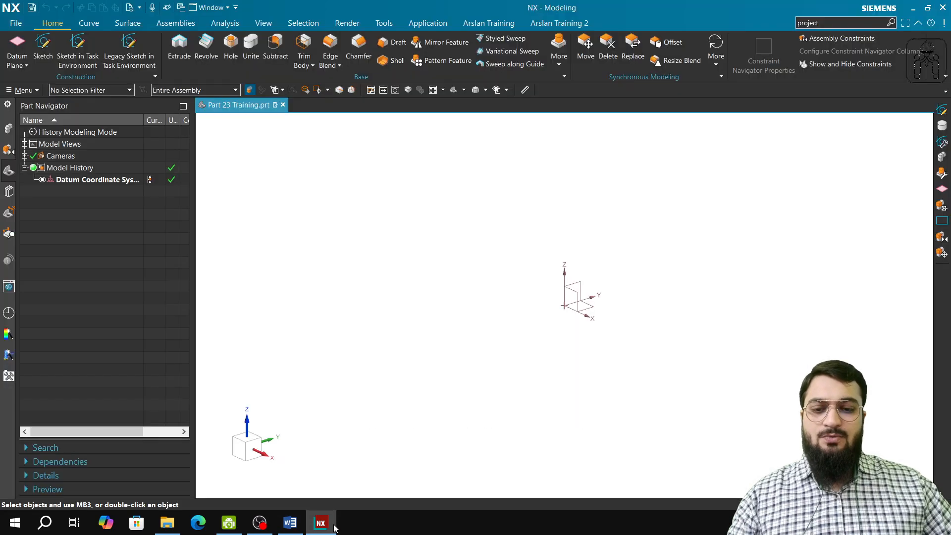
Step: Create a 100 × 100 × 100 mm block at the origin with Origin and Edge Lengths and no Boolean
{"action": "left_click", "coordinate": [559, 52]}
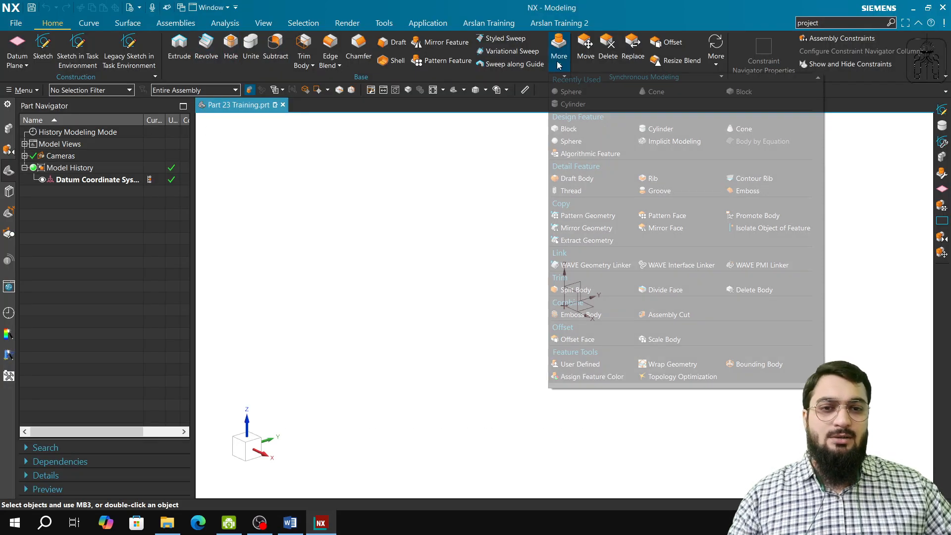
{"action": "left_click", "coordinate": [741, 93]}
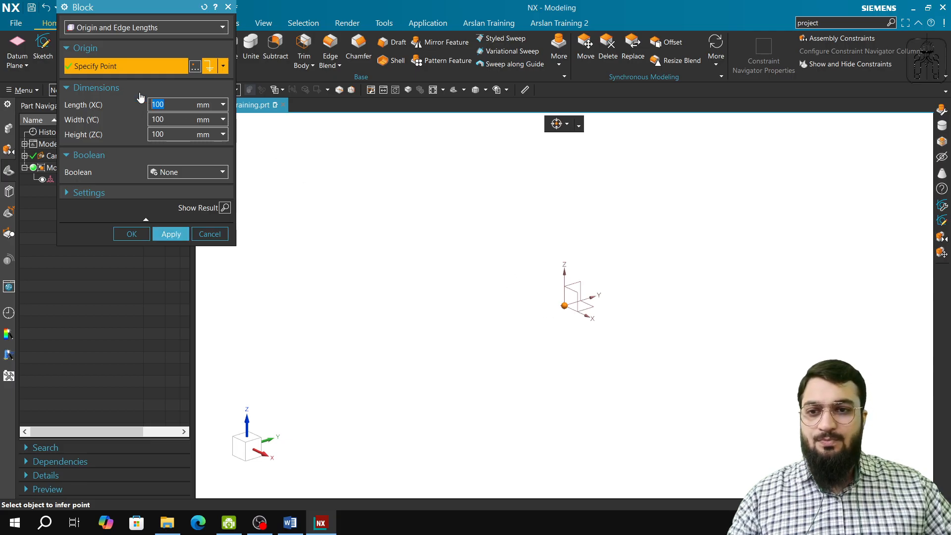
{"action": "left_click", "coordinate": [171, 234]}
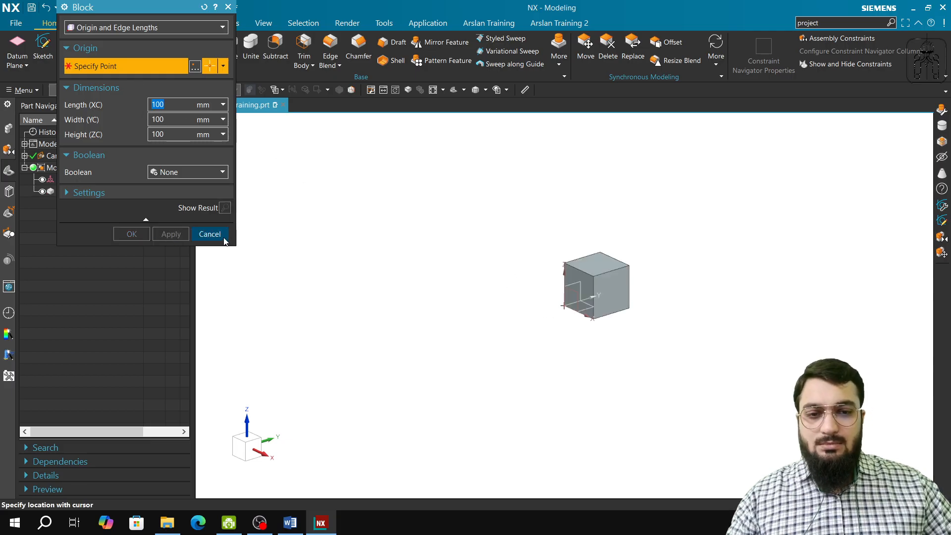
{"action": "left_click", "coordinate": [210, 234]}
Step: Start a Cone defined by diameters and half angle, and adjust the snap options to allow a point on a surface
{"action": "scroll", "coordinate": [670, 225], "scroll_direction": "up", "scroll_amount": 3}
{"action": "middle_click_drag", "start_coordinate": [650, 295], "coordinate": [626, 255], "text": "shift"}
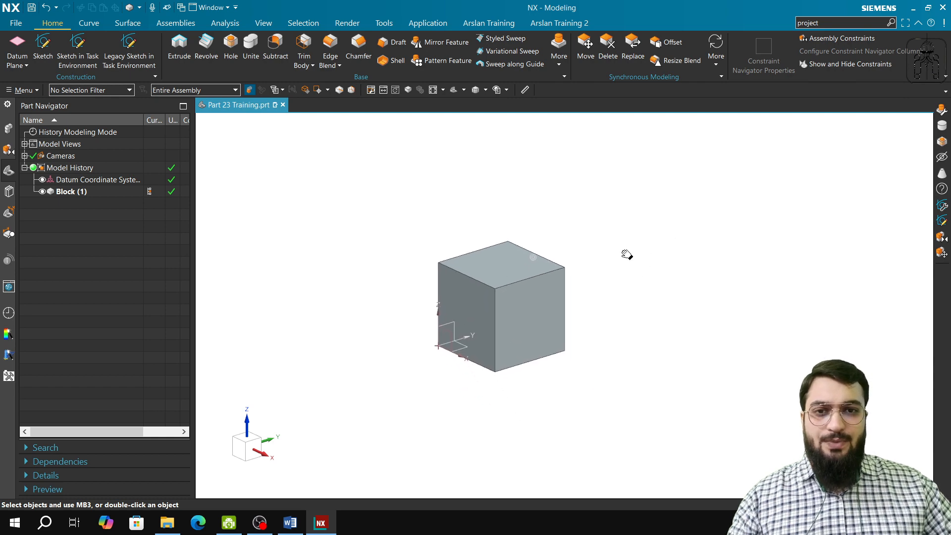
{"action": "left_click", "coordinate": [559, 55]}
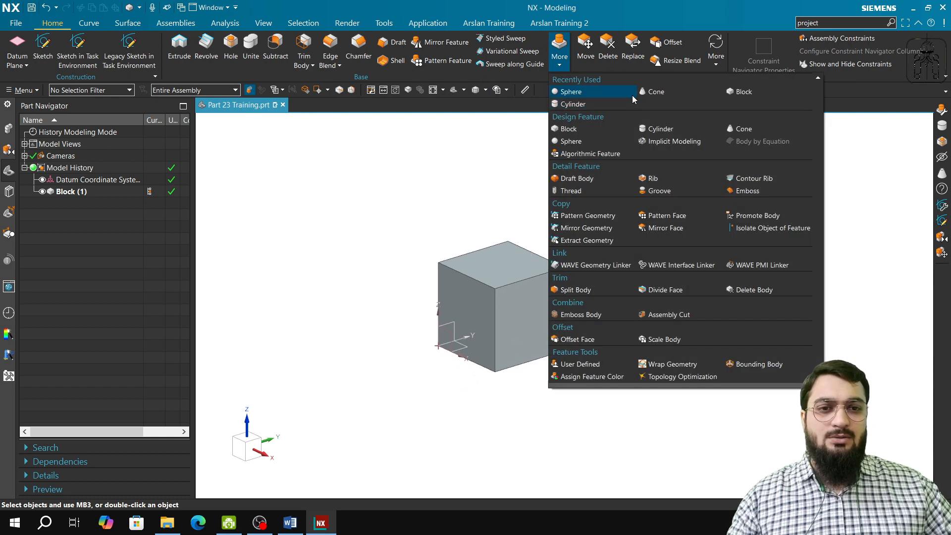
{"action": "left_click", "coordinate": [656, 92]}
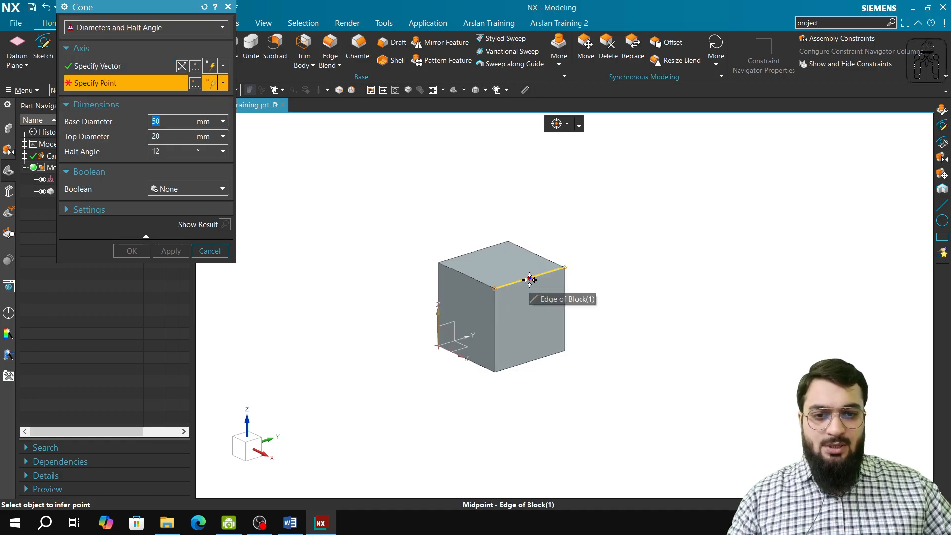
{"action": "left_click", "coordinate": [567, 124]}
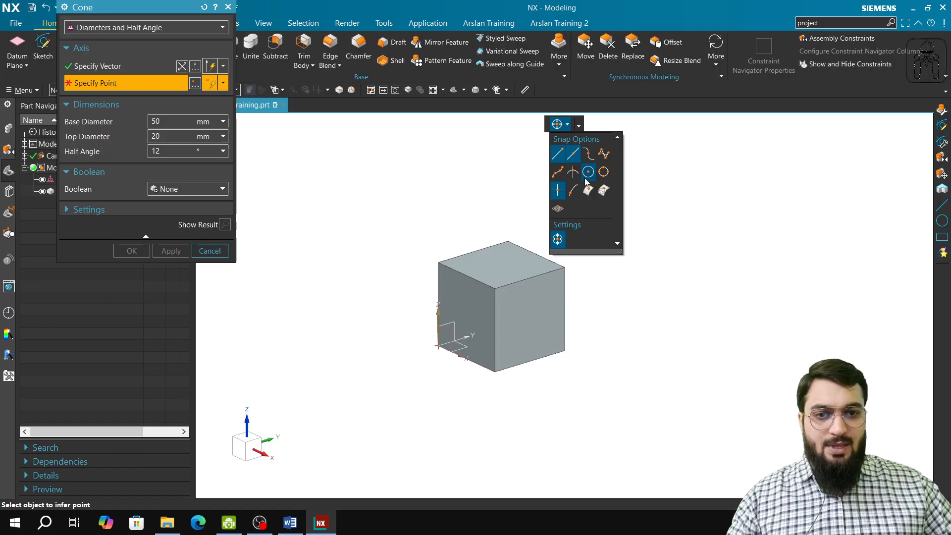
{"action": "left_click", "coordinate": [588, 153]}
{"action": "left_click", "coordinate": [604, 154]}
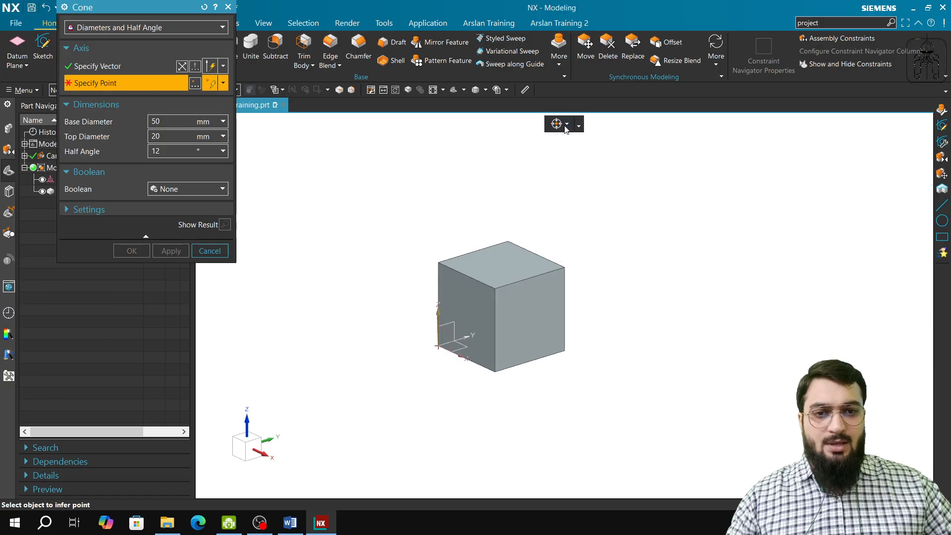
Step: Create a cone on the block's top face with 50 mm base diameter, 20 mm top diameter, 12° half angle and no Boolean
{"action": "scroll", "coordinate": [506, 264], "scroll_direction": "up", "scroll_amount": 5}
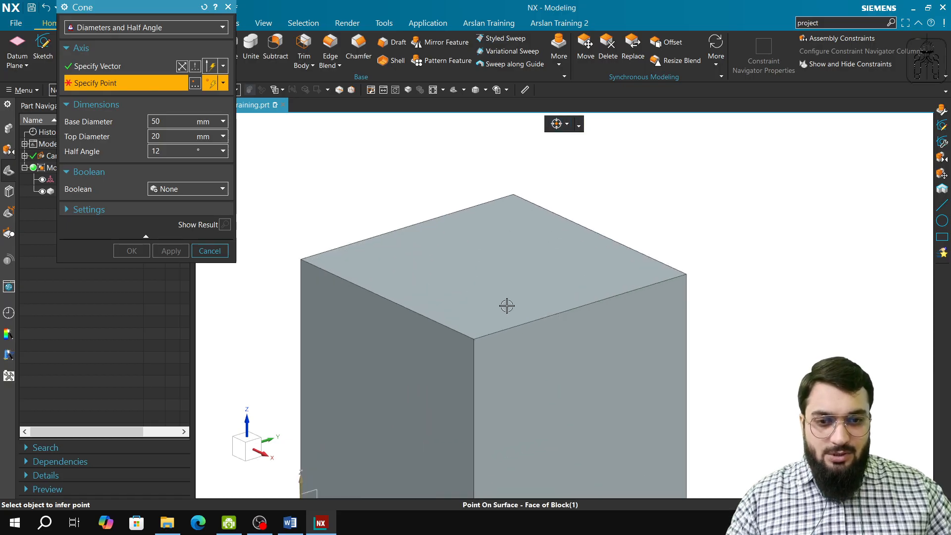
{"action": "left_click", "coordinate": [489, 261]}
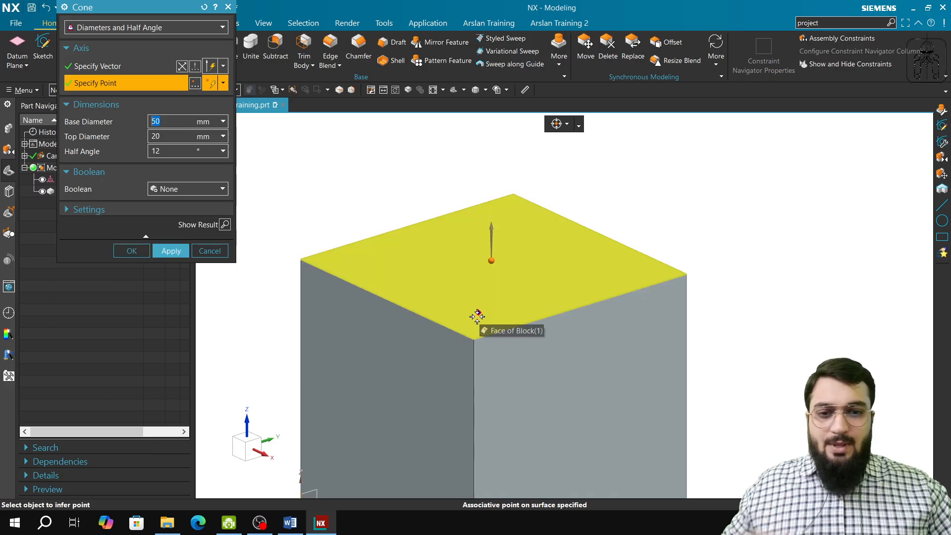
{"action": "left_click", "coordinate": [123, 68]}
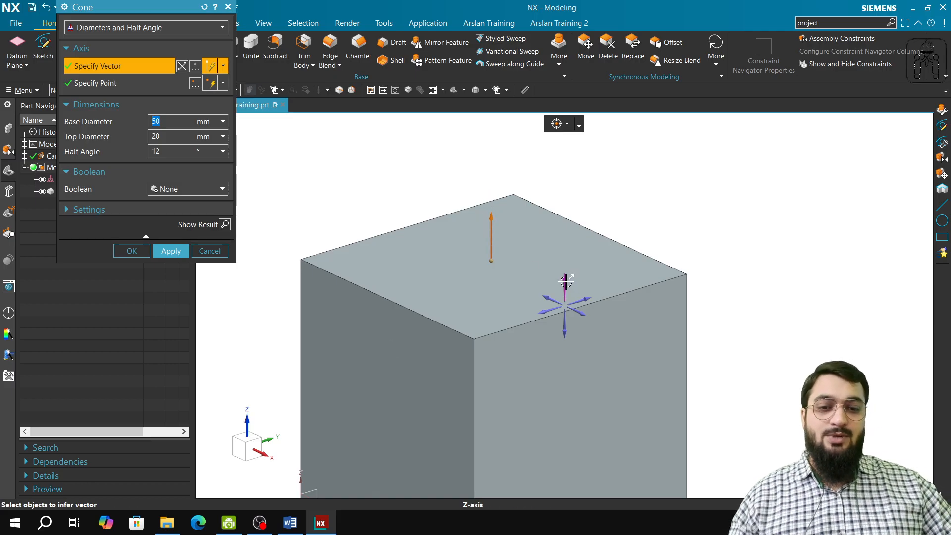
{"action": "left_click", "coordinate": [90, 85]}
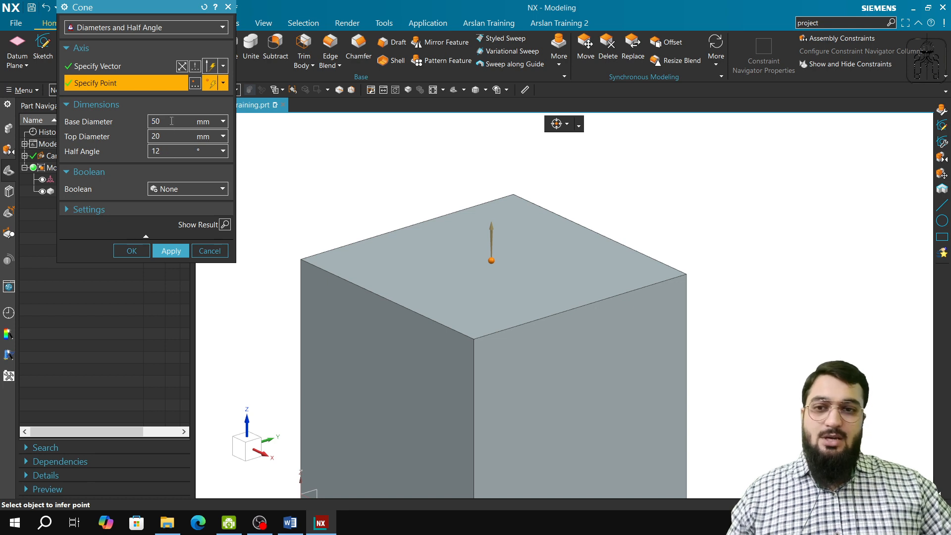
{"action": "left_click", "coordinate": [174, 251]}
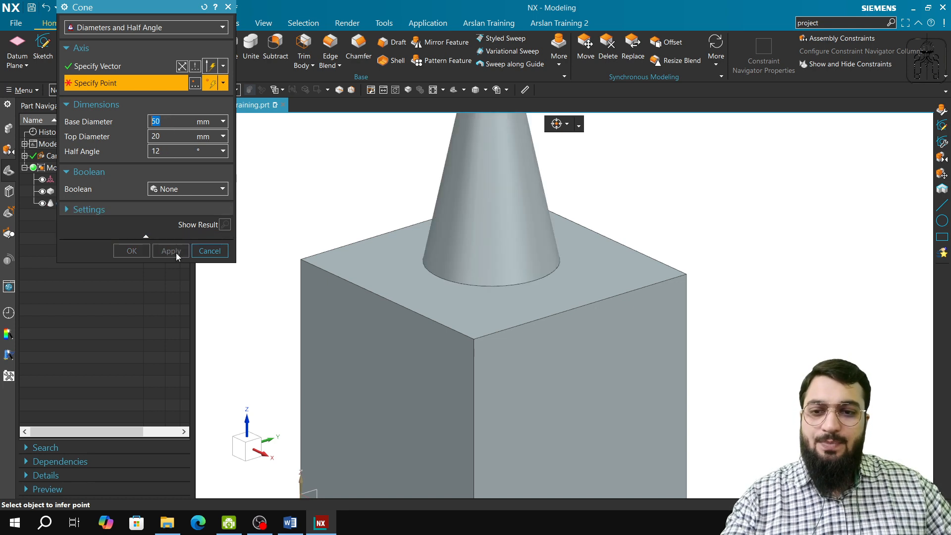
{"action": "left_click", "coordinate": [210, 250]}
Step: Search the commands for "hole"
{"action": "scroll", "coordinate": [344, 264], "scroll_direction": "up", "scroll_amount": 2}
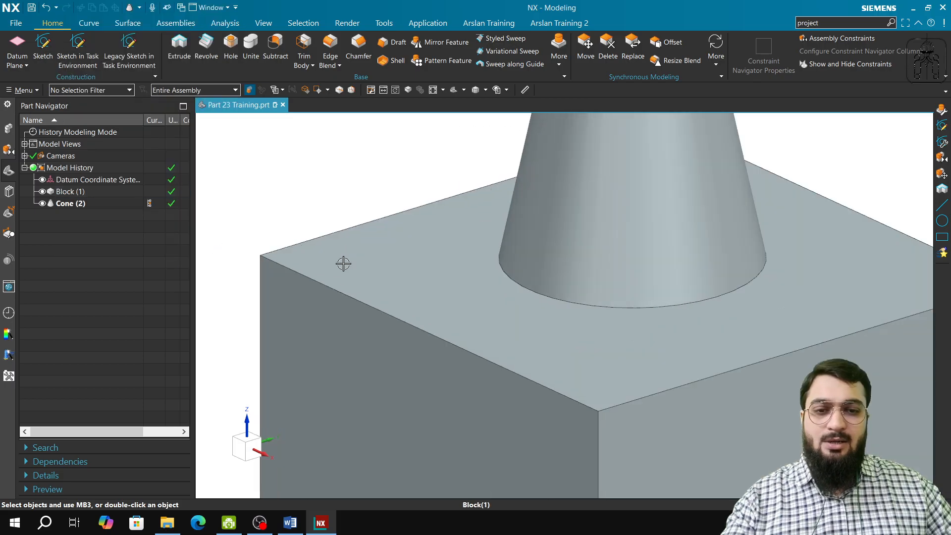
{"action": "scroll", "coordinate": [345, 264], "scroll_direction": "down", "scroll_amount": 3}
{"action": "middle_click_drag", "start_coordinate": [368, 280], "coordinate": [369, 276]}
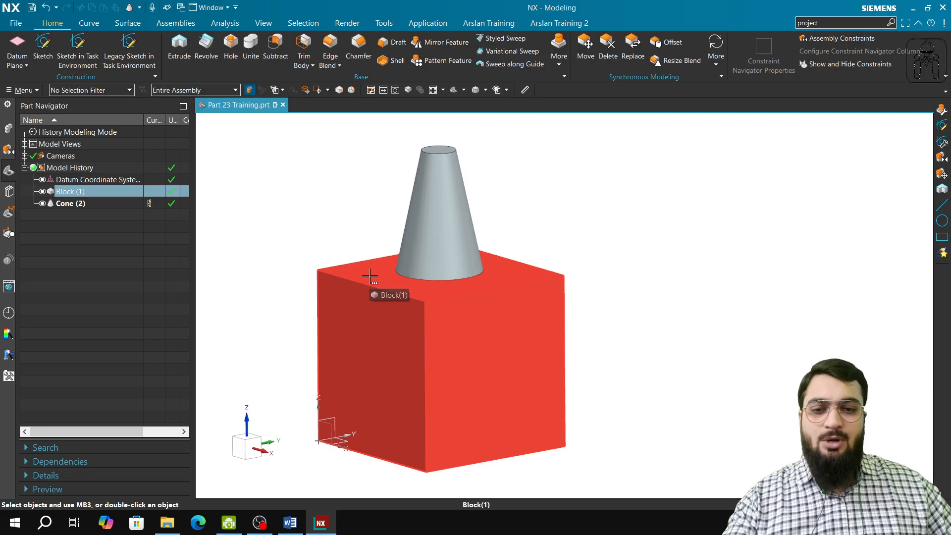
{"action": "mouse_move", "coordinate": [457, 384]}
{"action": "middle_mouse_down"}
{"action": "mouse_move", "coordinate": [468, 406]}
{"action": "mouse_move", "coordinate": [450, 375]}
{"action": "middle_mouse_up"}
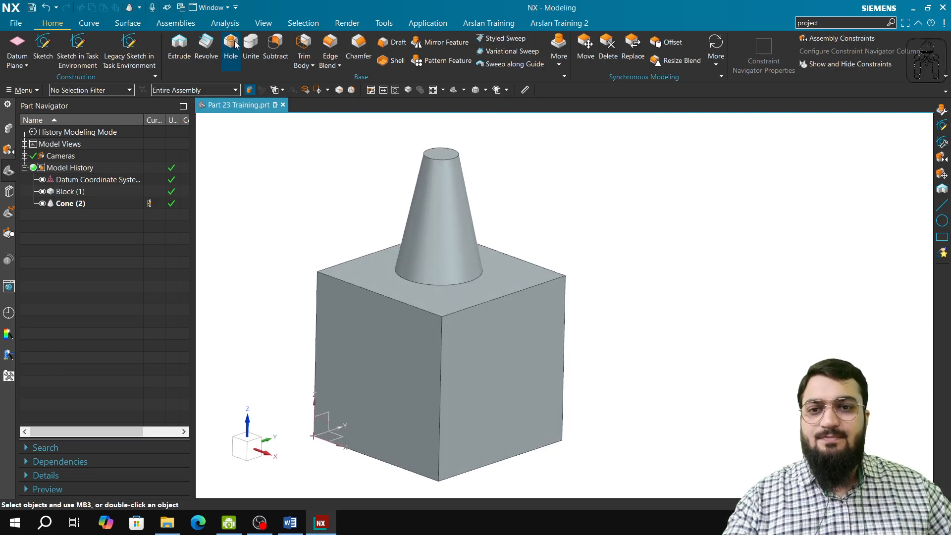
{"action": "left_click", "coordinate": [862, 25]}
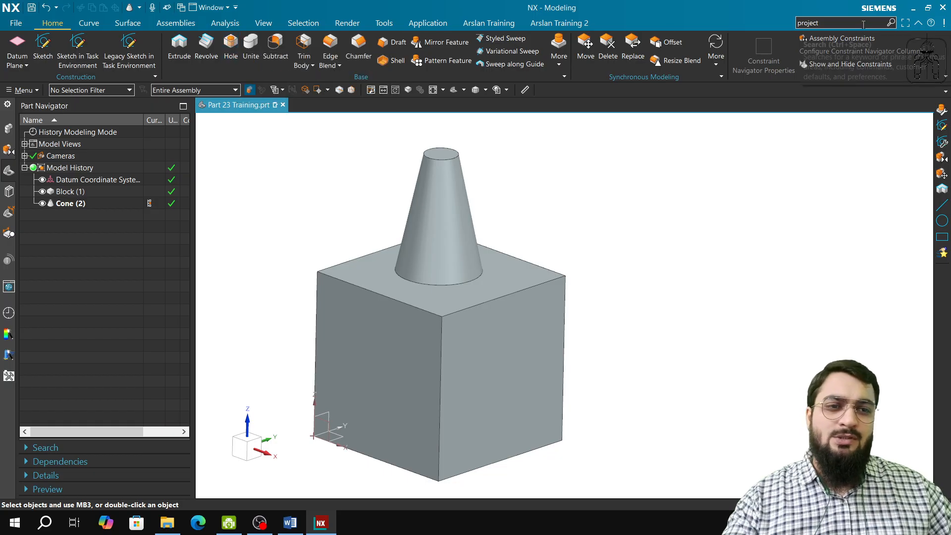
{"action": "key", "text": "BackSpace"}
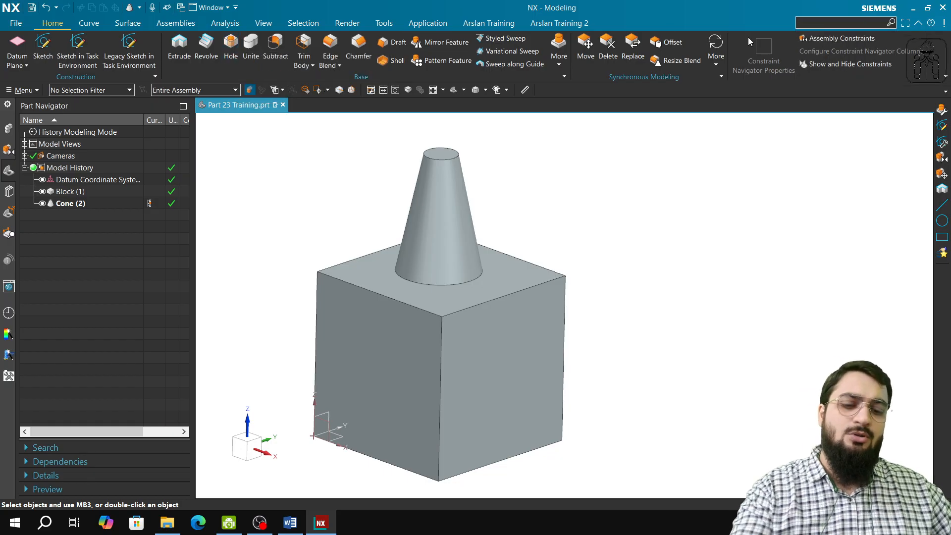
{"action": "type", "text": "hole"}
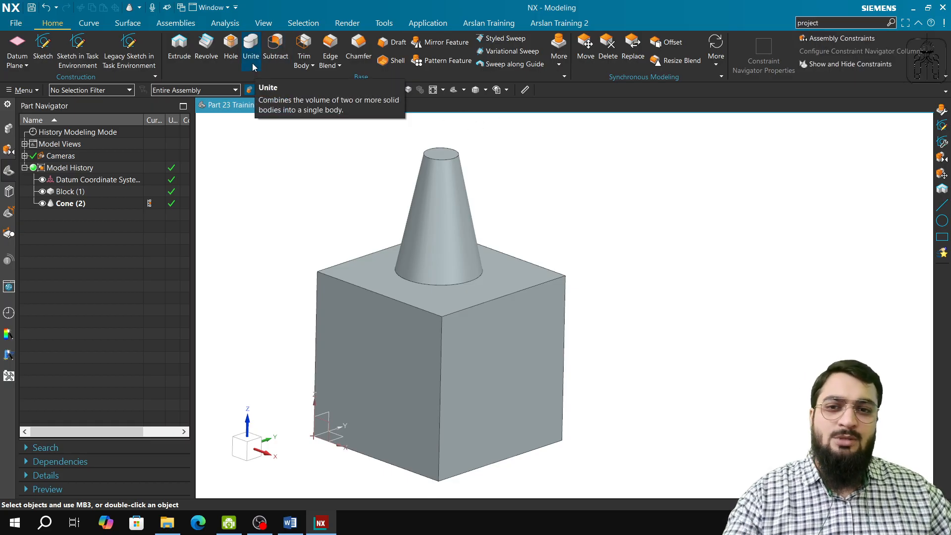
Step: Start a Simple hole with Custom size and 25 mm diameter, and preview its direction on the block's faces
{"action": "left_click", "coordinate": [229, 49]}
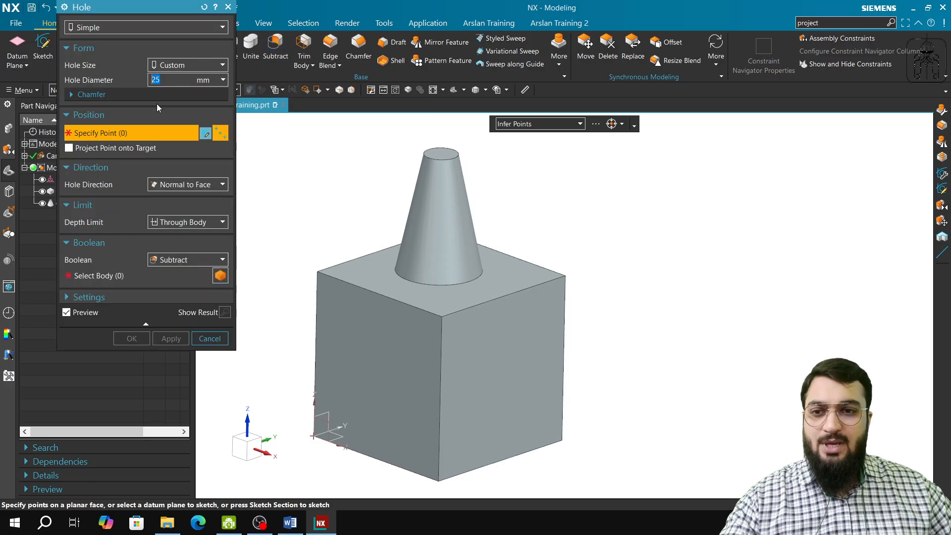
{"action": "left_click", "coordinate": [87, 28]}
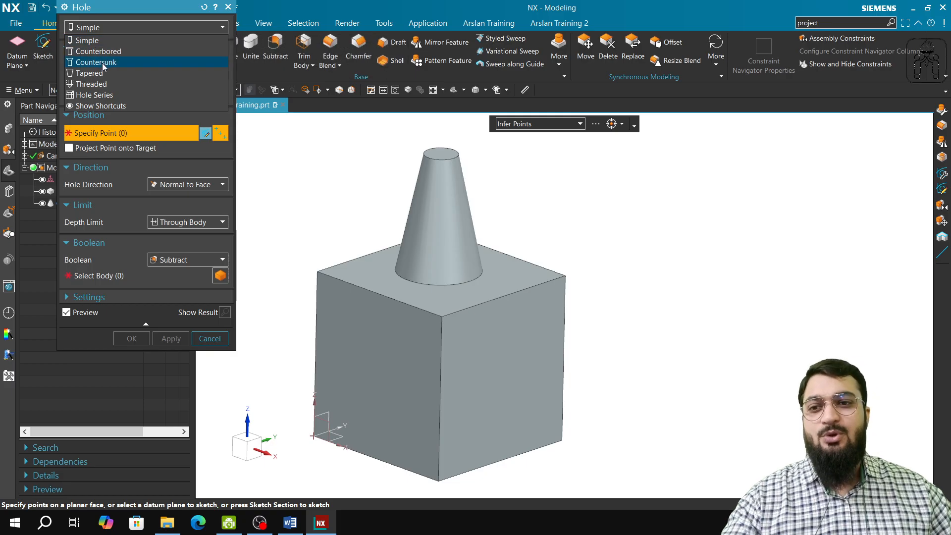
{"action": "left_click", "coordinate": [90, 41]}
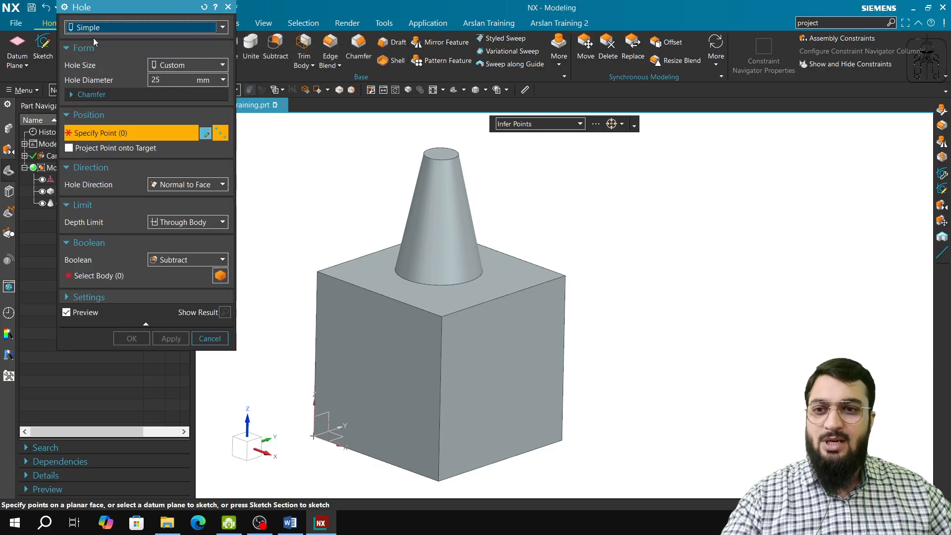
{"action": "left_click", "coordinate": [193, 66]}
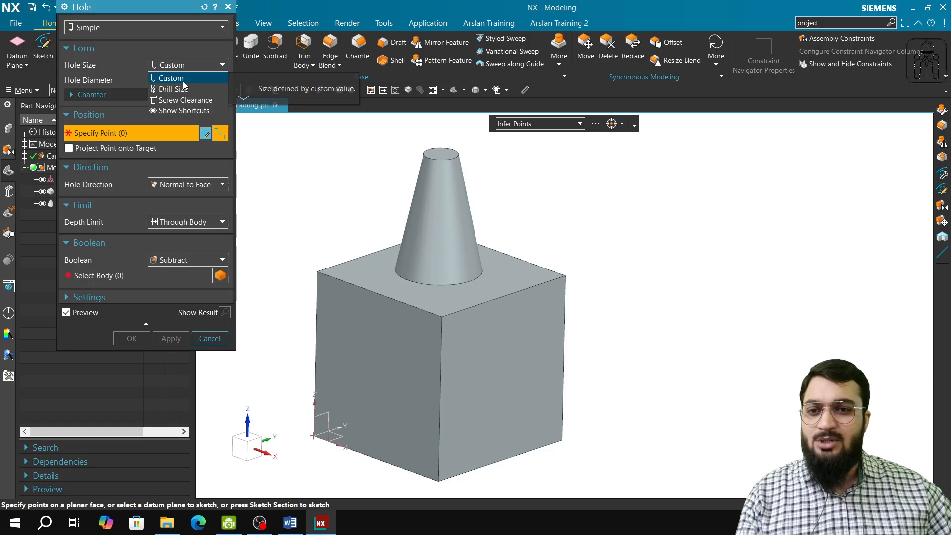
{"action": "left_click", "coordinate": [184, 80]}
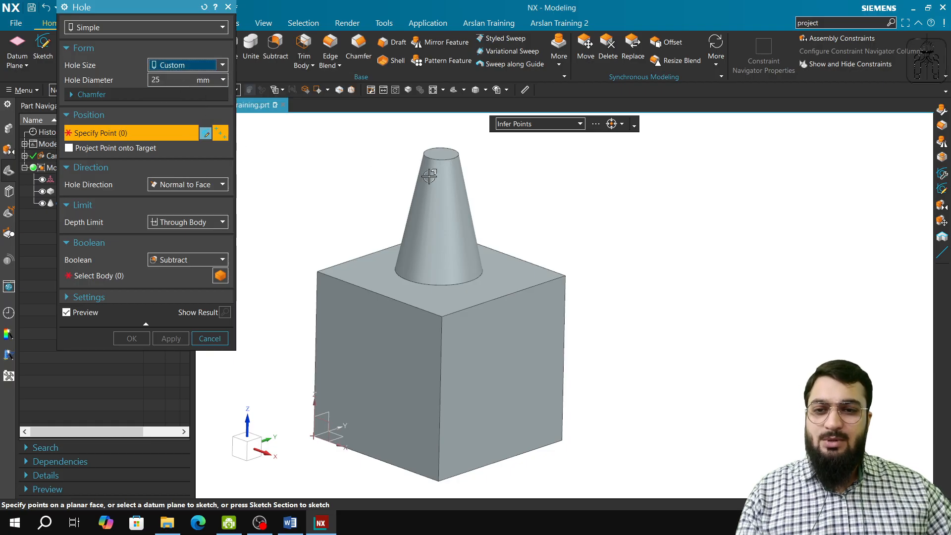
{"action": "middle_click_drag", "start_coordinate": [485, 234], "coordinate": [481, 277]}
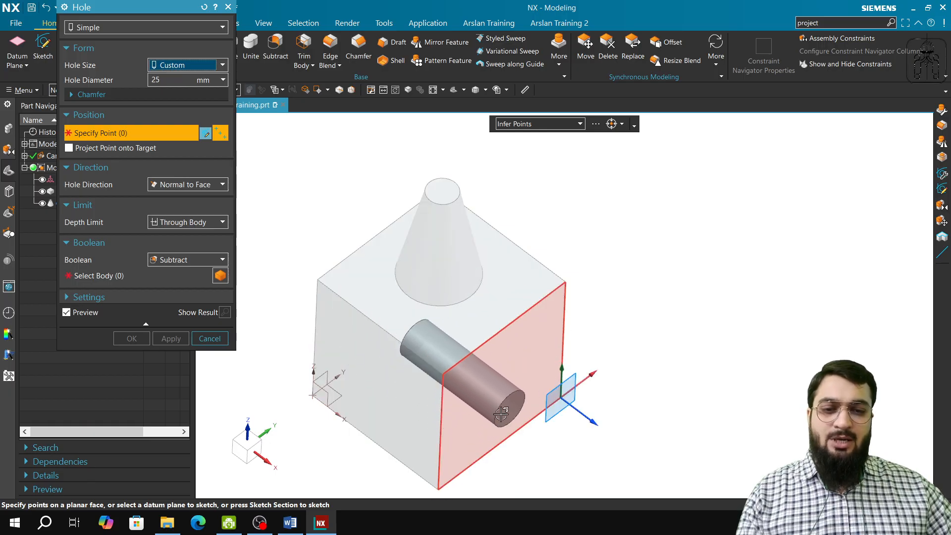
Step: Set the hole direction to Along Vector and activate the vector selection
{"action": "left_click", "coordinate": [200, 184]}
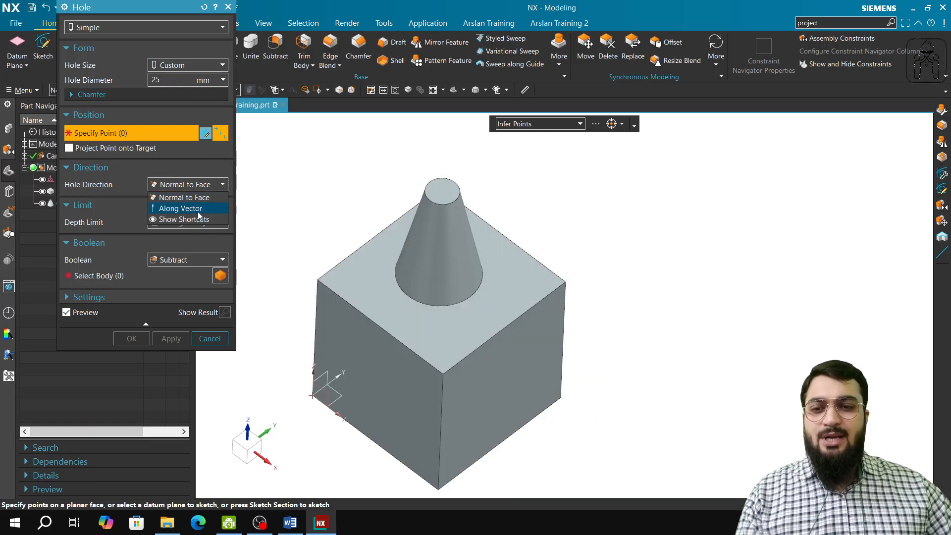
{"action": "left_click", "coordinate": [198, 208]}
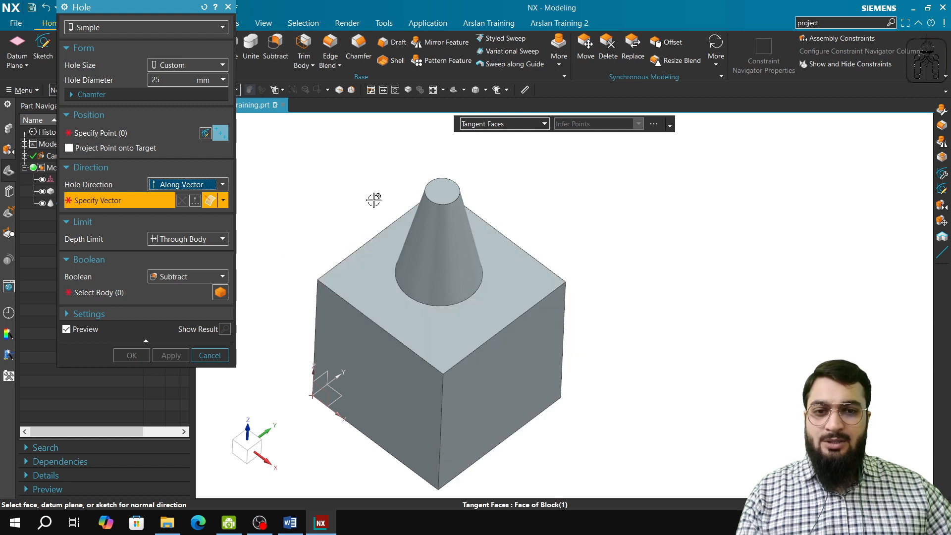
{"action": "left_click", "coordinate": [102, 133]}
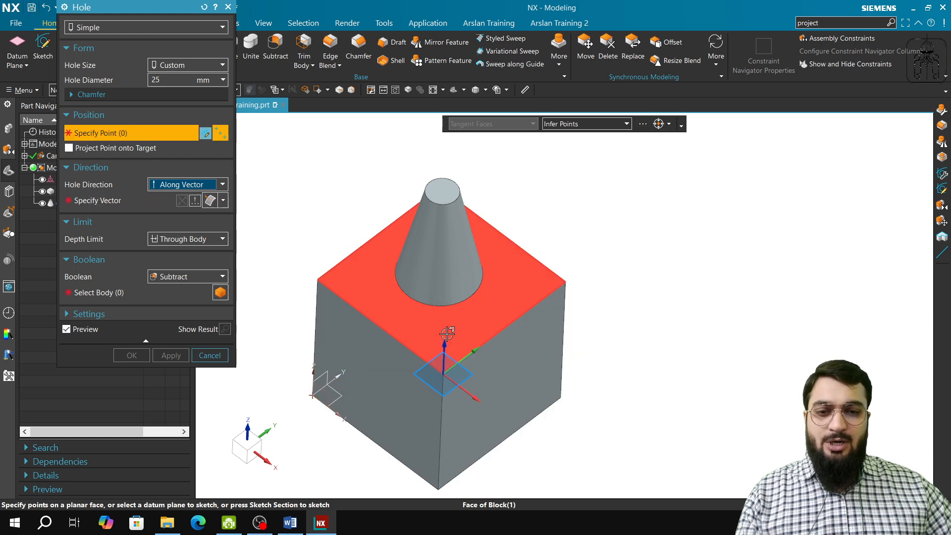
{"action": "left_click", "coordinate": [81, 200]}
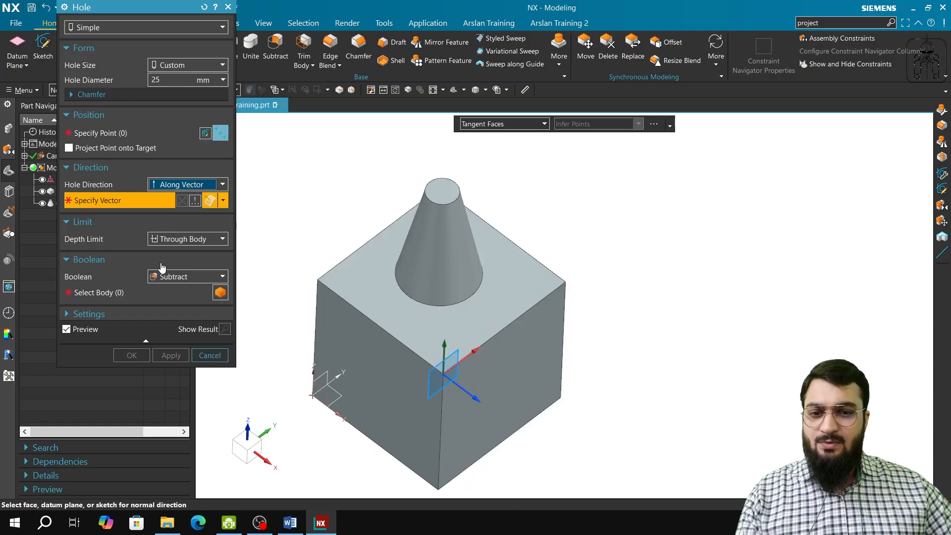
{"action": "scroll", "coordinate": [353, 418], "scroll_direction": "down", "scroll_amount": 4}
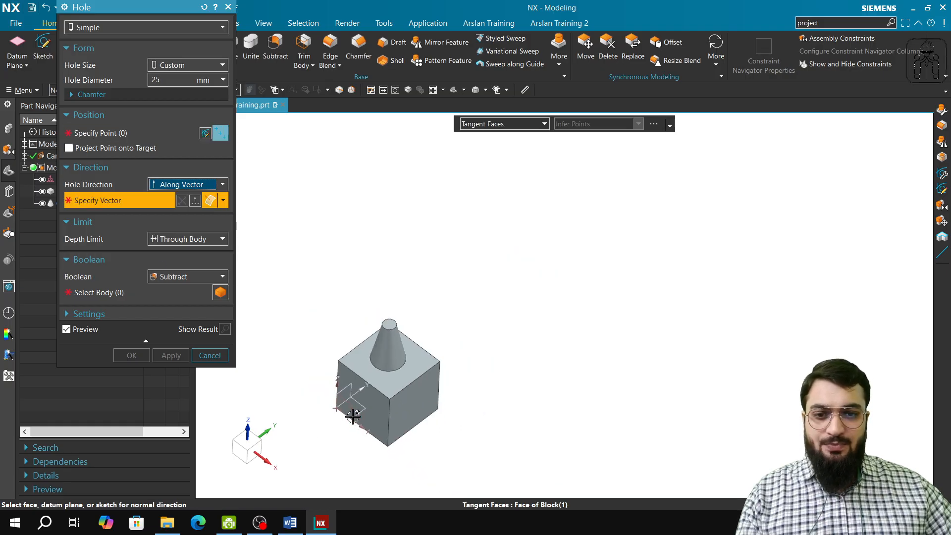
{"action": "scroll", "coordinate": [353, 417], "scroll_direction": "up", "scroll_amount": 5}
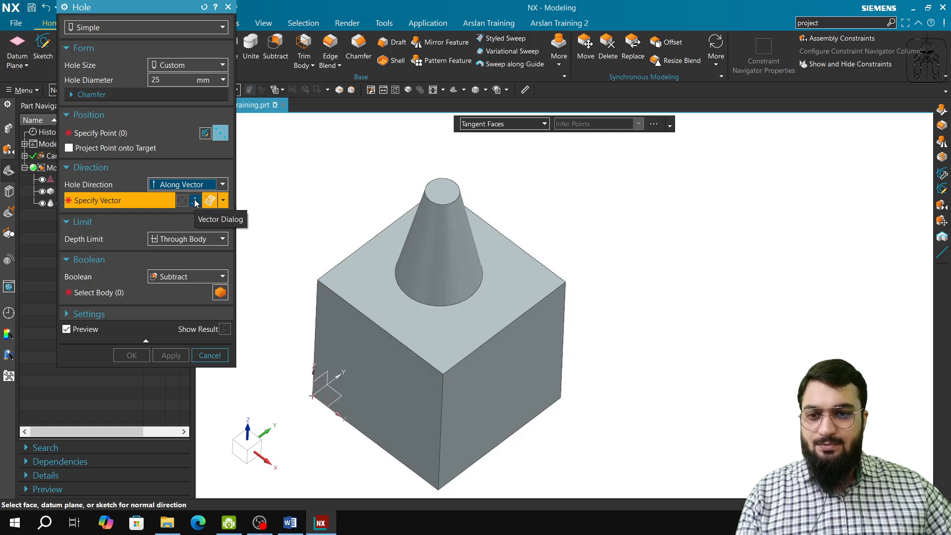
Step: Define the hole's direction vector with the Inferred Vector type and accept the inferred direction
{"action": "key", "text": "Escape"}
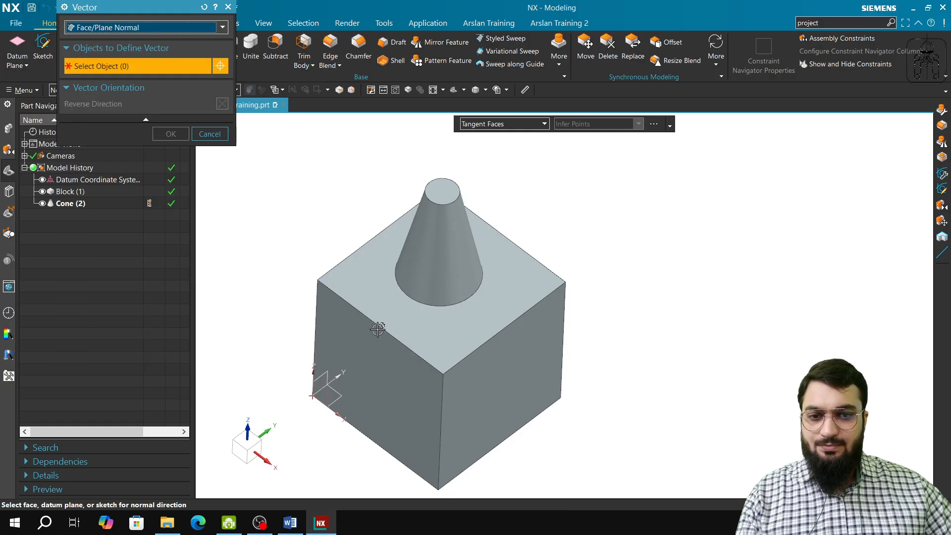
{"action": "left_click", "coordinate": [123, 29]}
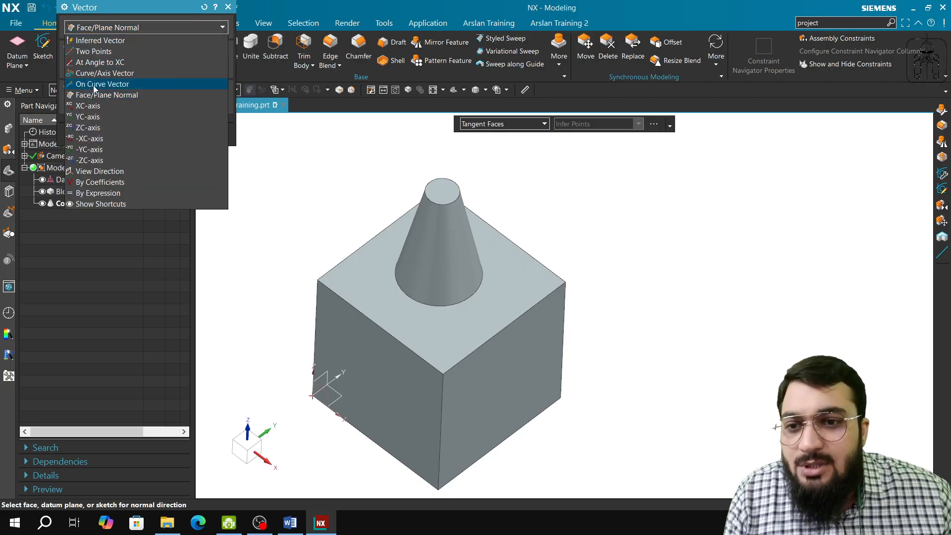
{"action": "left_click", "coordinate": [93, 43]}
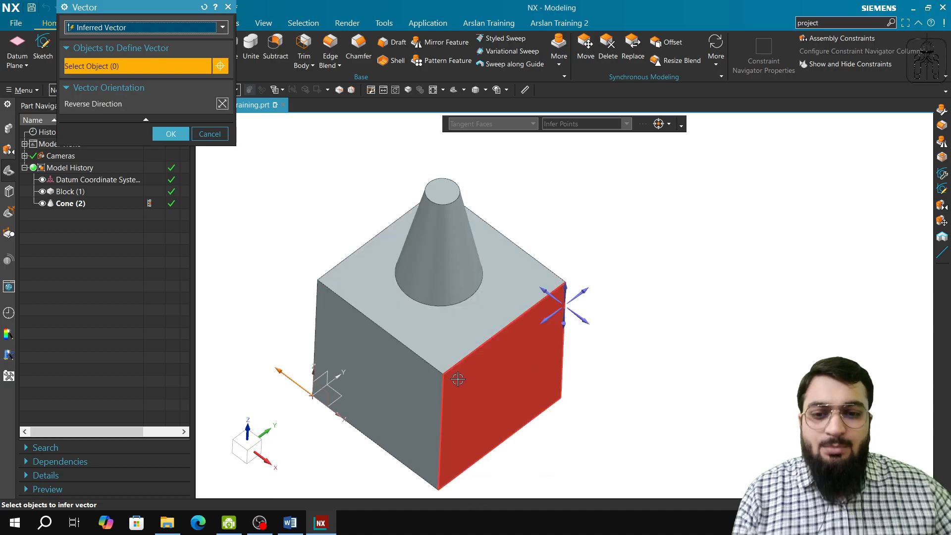
{"action": "left_click", "coordinate": [171, 134]}
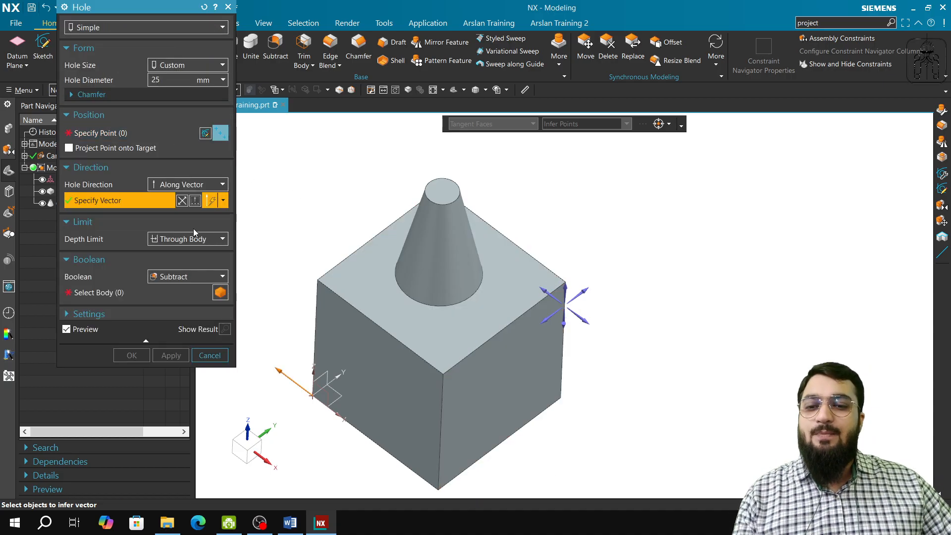
Step: Preview the vector-directed hole on the block's side and top faces and around the cone
{"action": "left_click", "coordinate": [111, 134]}
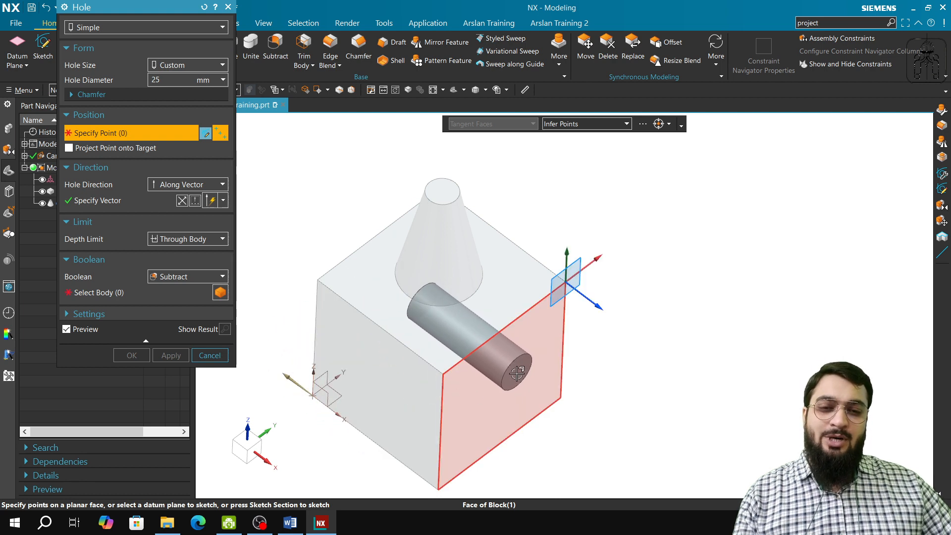
{"action": "scroll", "coordinate": [461, 244], "scroll_direction": "up", "scroll_amount": 2}
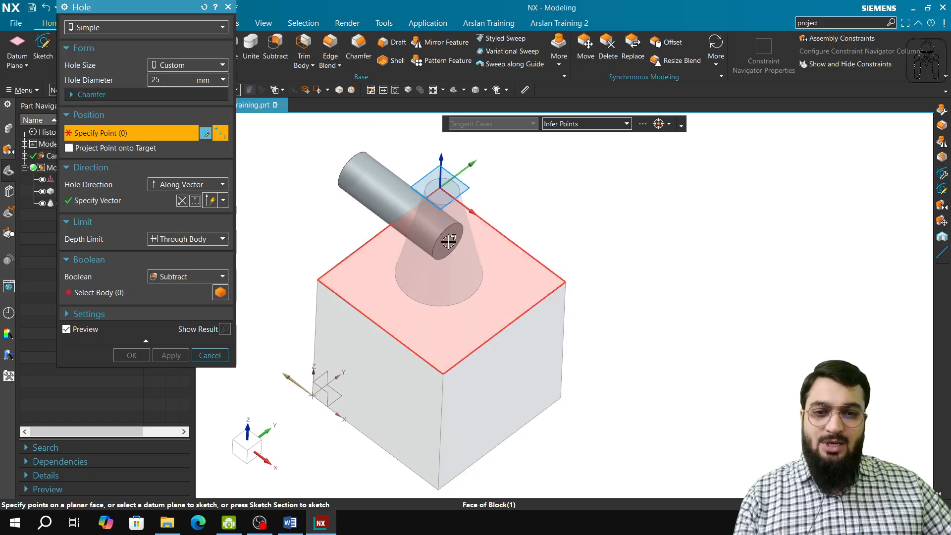
{"action": "scroll", "coordinate": [452, 249], "scroll_direction": "up", "scroll_amount": 2}
{"action": "middle_click_drag", "start_coordinate": [463, 264], "coordinate": [465, 198]}
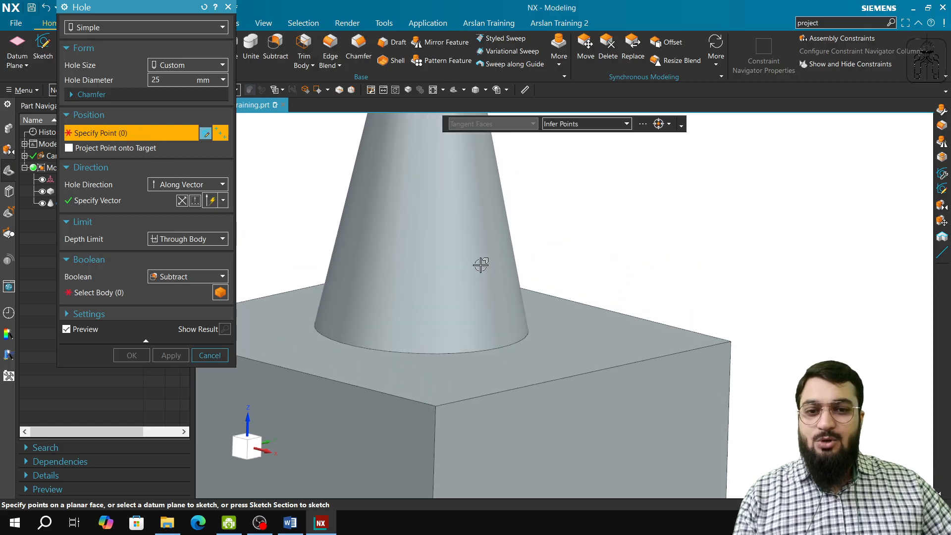
{"action": "scroll", "coordinate": [481, 265], "scroll_direction": "down", "scroll_amount": 4}
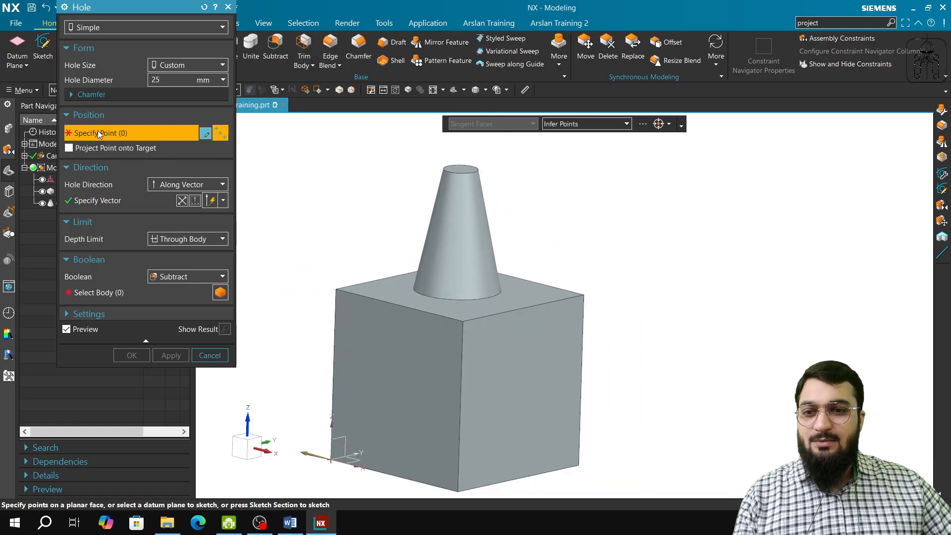
{"action": "right_click", "coordinate": [429, 213]}
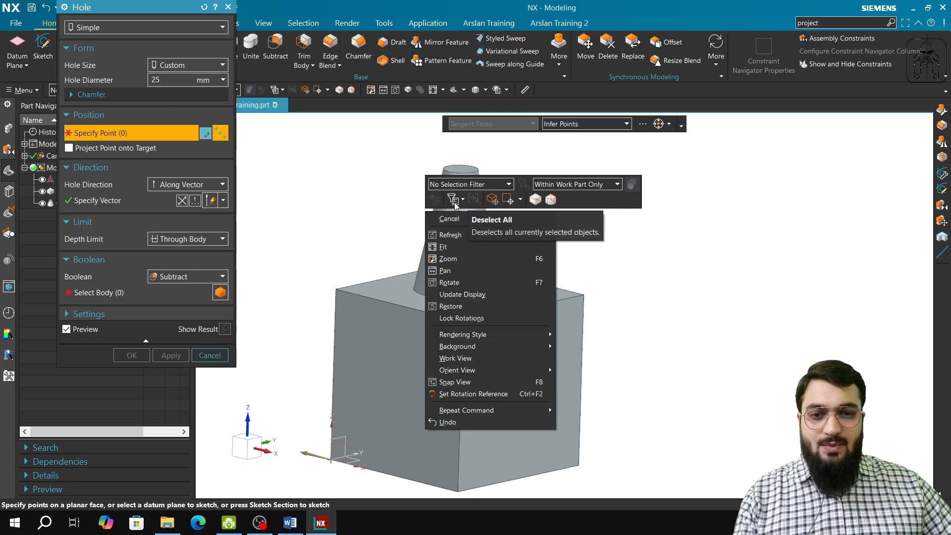
{"action": "left_click", "coordinate": [392, 204]}
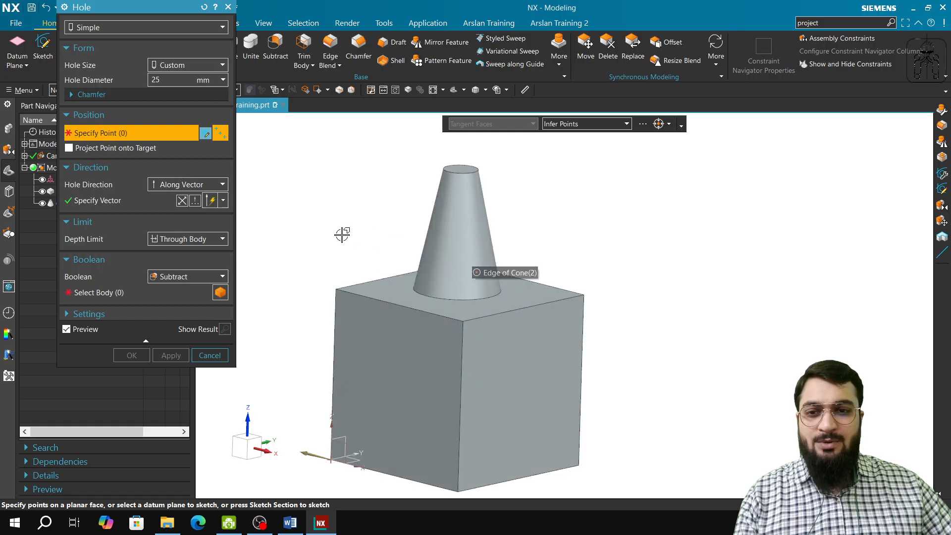
Step: Set the hole direction to Normal to Face, keep the Through Body depth limit, and select the cone as the body to subtract from
{"action": "left_click", "coordinate": [218, 185]}
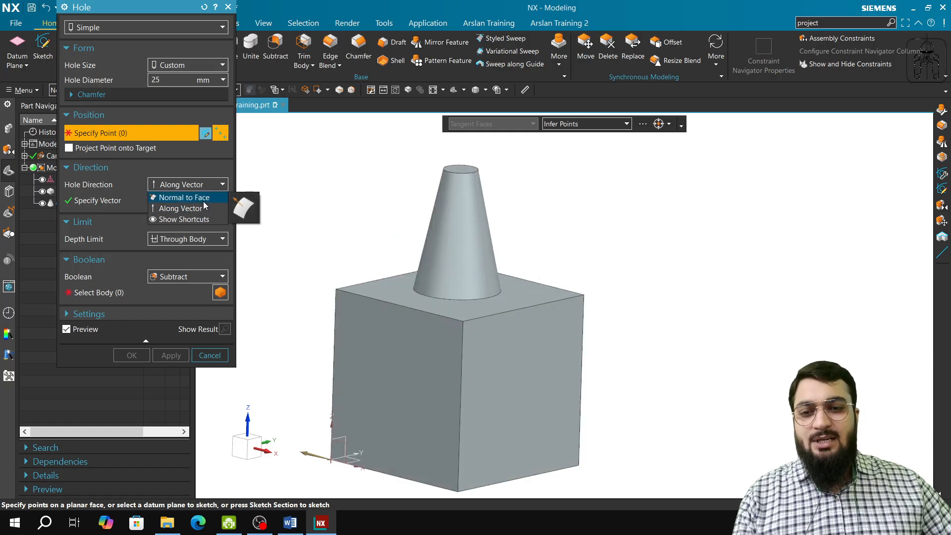
{"action": "left_click", "coordinate": [193, 197]}
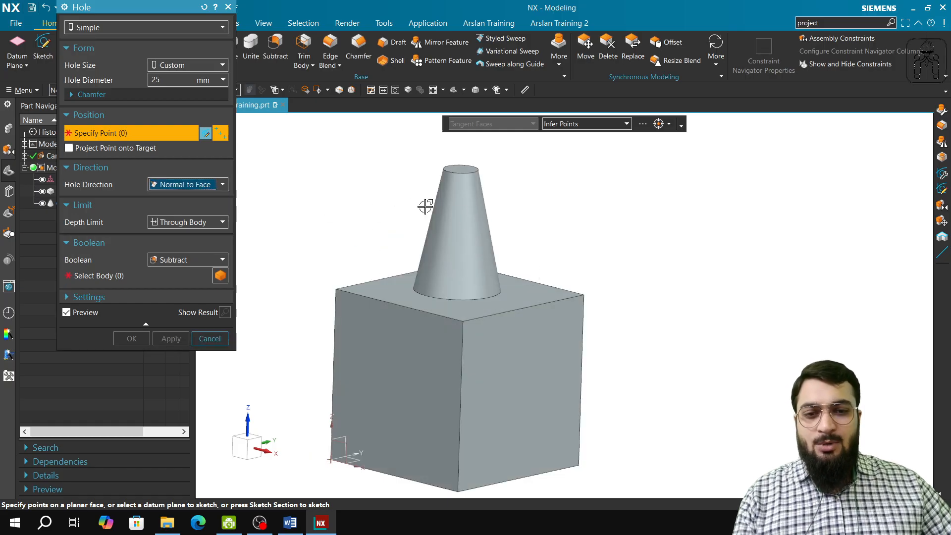
{"action": "left_click", "coordinate": [206, 226]}
{"action": "left_click", "coordinate": [205, 226]}
{"action": "left_click", "coordinate": [151, 277]}
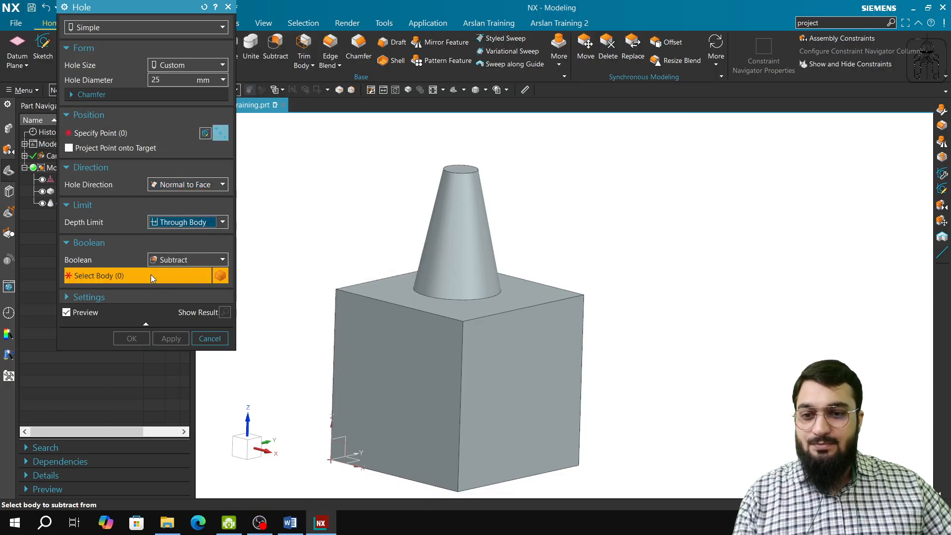
{"action": "left_click", "coordinate": [469, 270]}
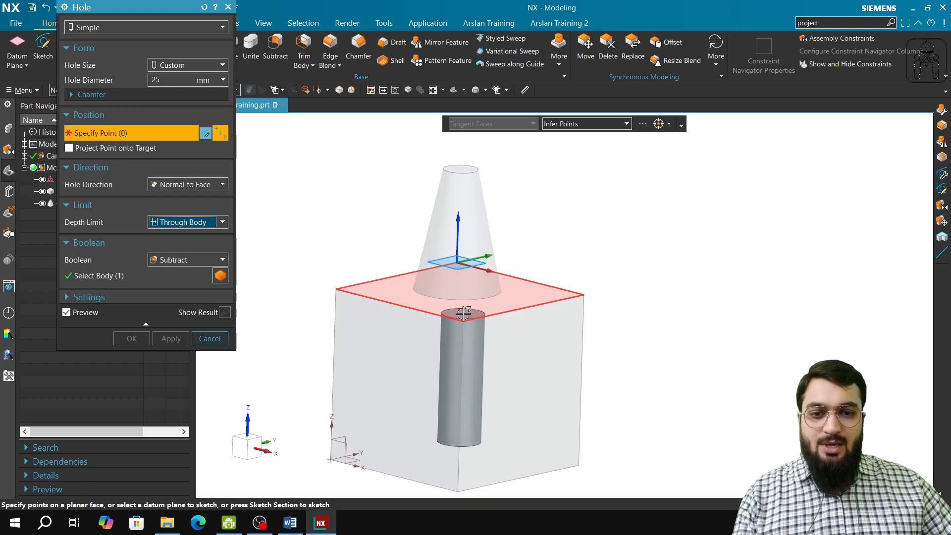
Step: Check the hole preview on the block's faces and the cone's top face, and set the hole diameter to 12 mm
{"action": "middle_click_drag", "start_coordinate": [465, 259], "coordinate": [471, 229]}
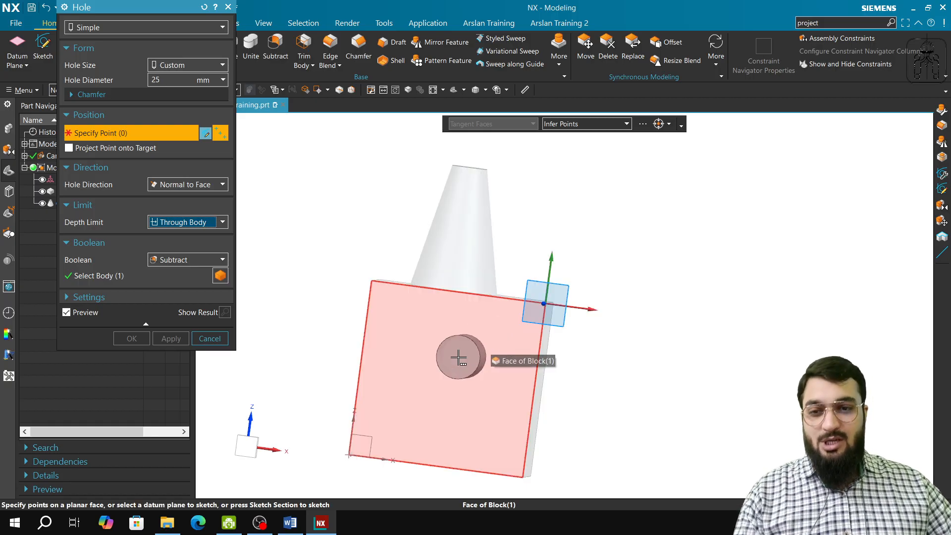
{"action": "middle_click_drag", "start_coordinate": [451, 355], "coordinate": [409, 272]}
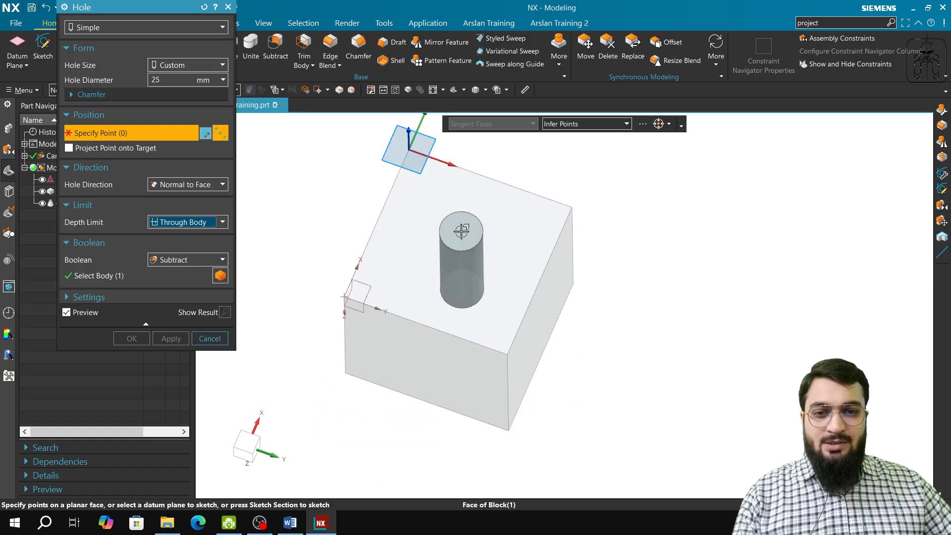
{"action": "middle_click_drag", "start_coordinate": [461, 230], "coordinate": [459, 287]}
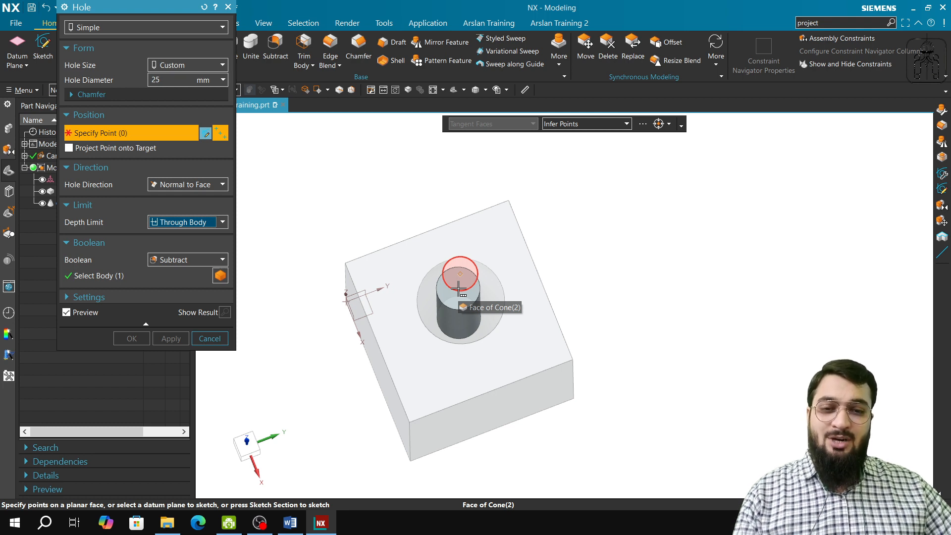
{"action": "left_click", "coordinate": [460, 290]}
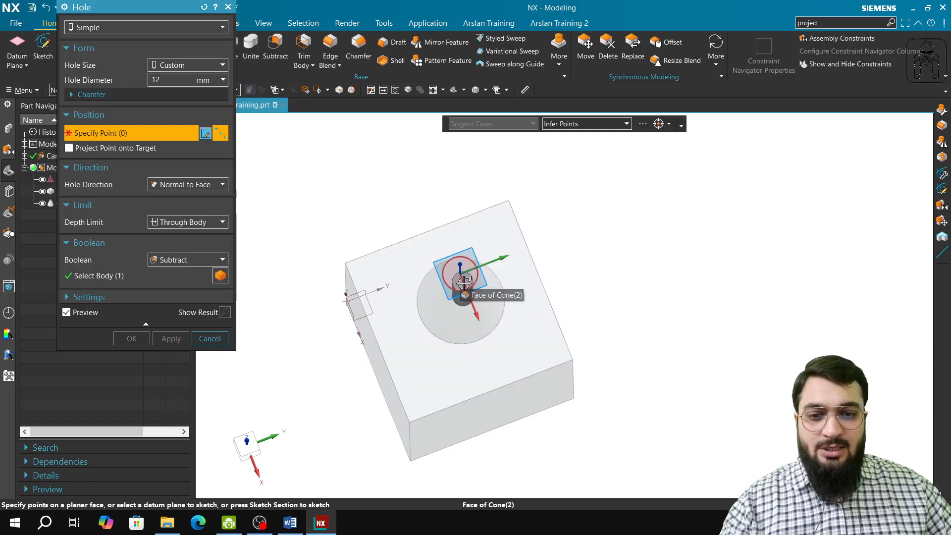
{"action": "middle_click_drag", "start_coordinate": [468, 273], "coordinate": [466, 273]}
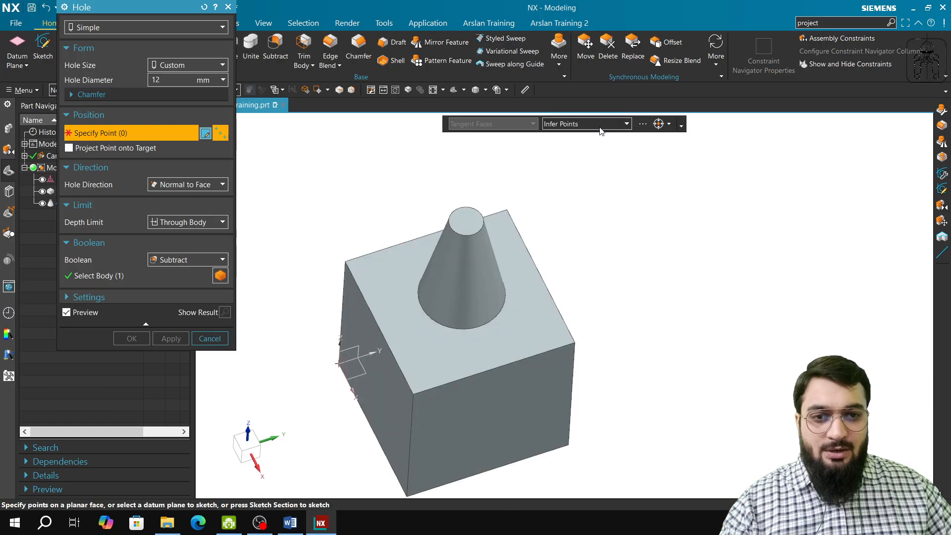
Step: Review the snap options and set the point selection method to Feature Points
{"action": "left_click", "coordinate": [601, 128]}
{"action": "left_click", "coordinate": [667, 124]}
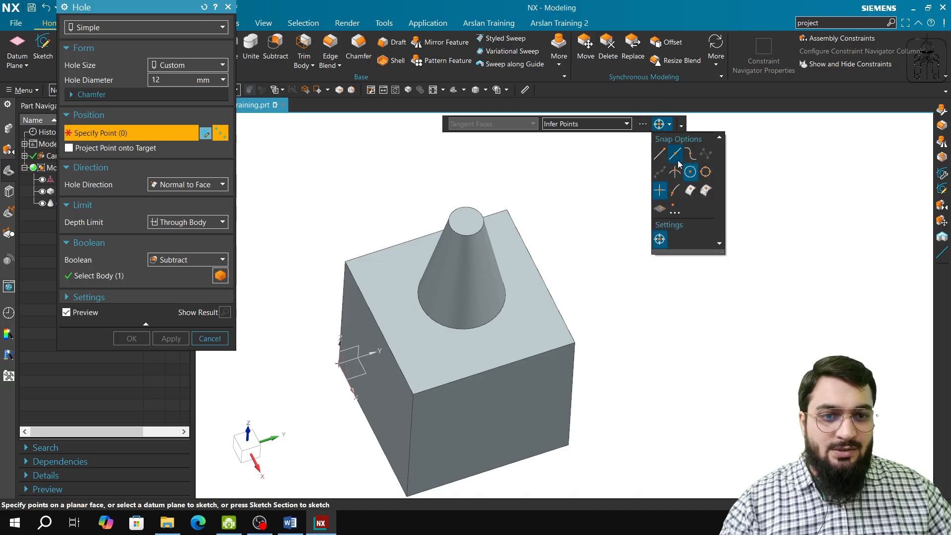
{"action": "left_click", "coordinate": [615, 125]}
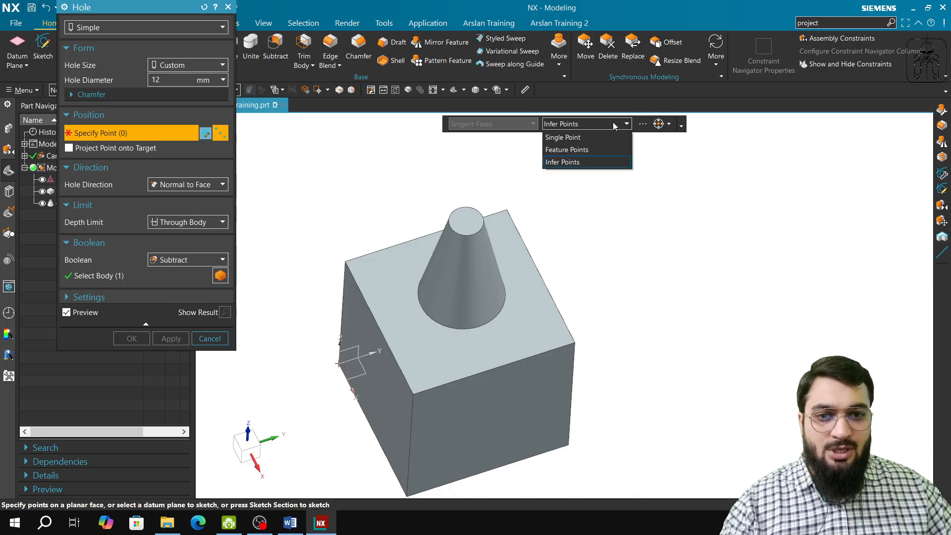
{"action": "left_click", "coordinate": [610, 155]}
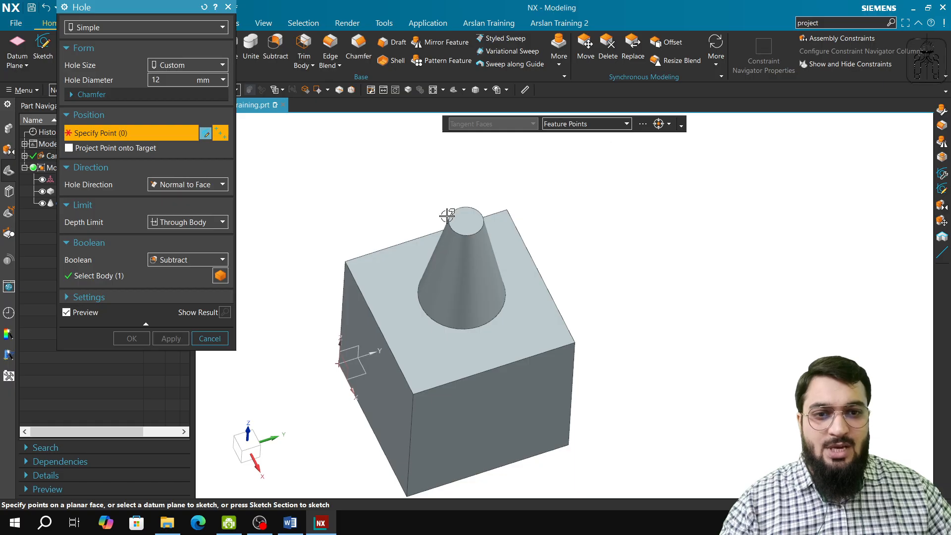
Step: Try placing the hole point freely on the cone's top face, inspect its position dimensions, and deselect it
{"action": "left_click", "coordinate": [470, 233]}
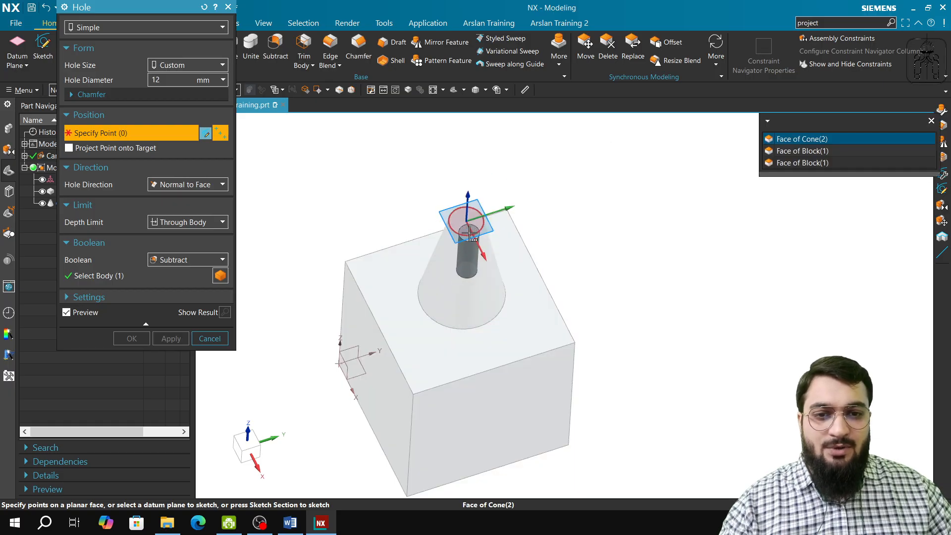
{"action": "left_click", "coordinate": [791, 139]}
{"action": "middle_click_drag", "start_coordinate": [448, 271], "coordinate": [448, 260]}
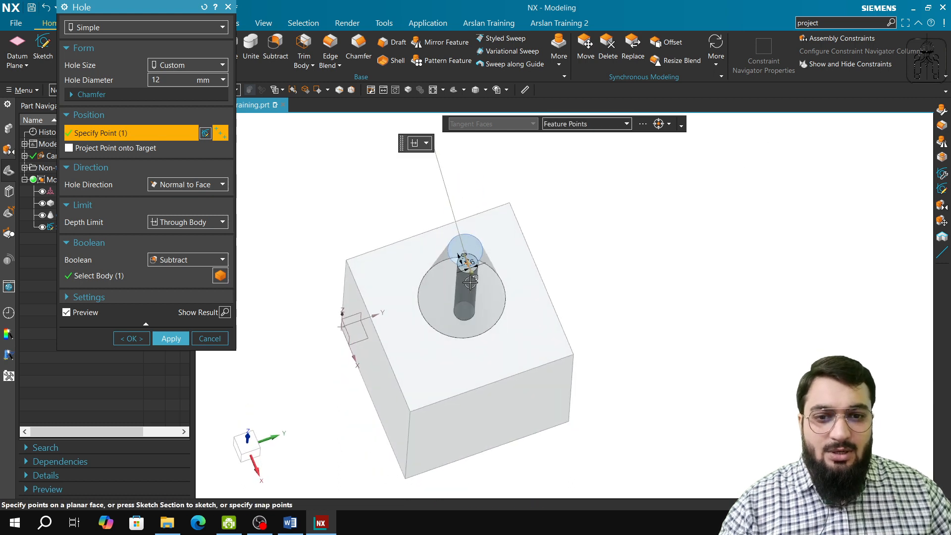
{"action": "scroll", "coordinate": [510, 260], "scroll_direction": "up", "scroll_amount": 5}
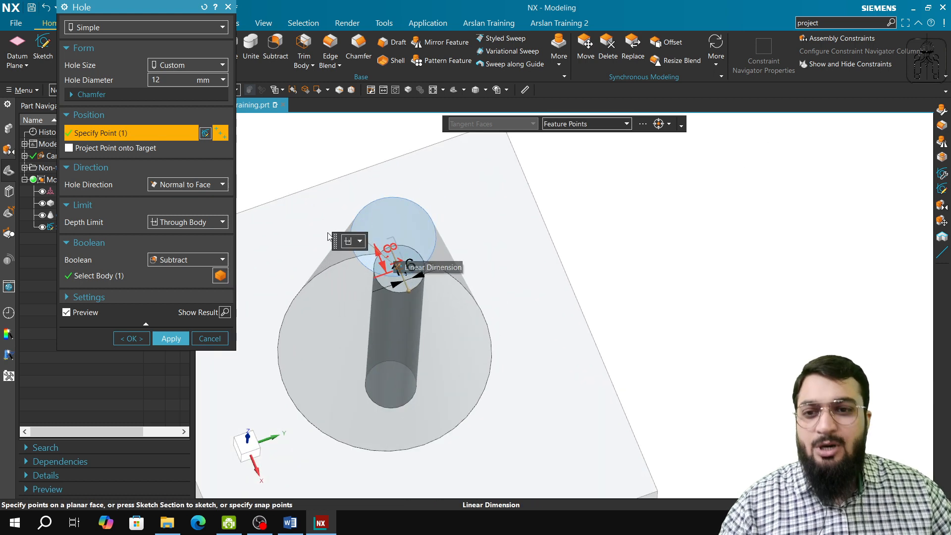
{"action": "right_click", "coordinate": [257, 141]}
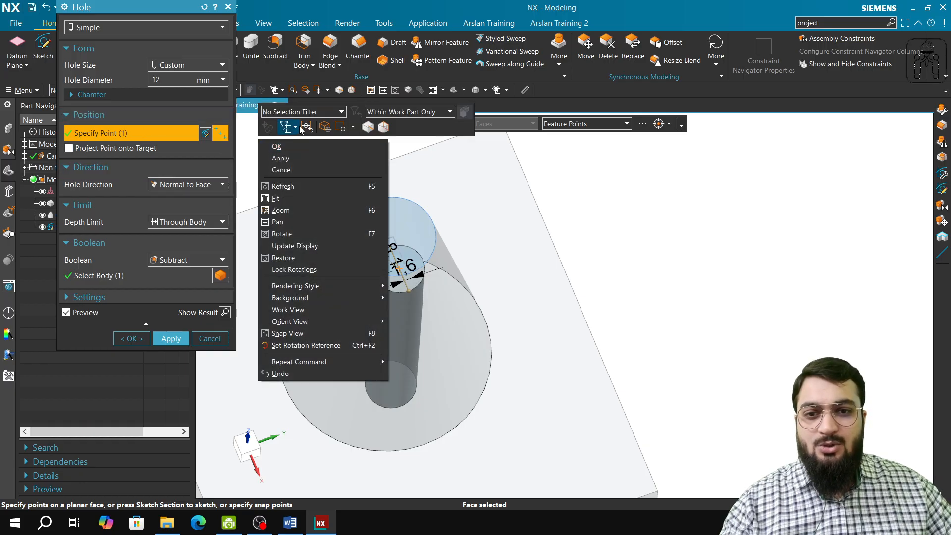
{"action": "left_click", "coordinate": [280, 158]}
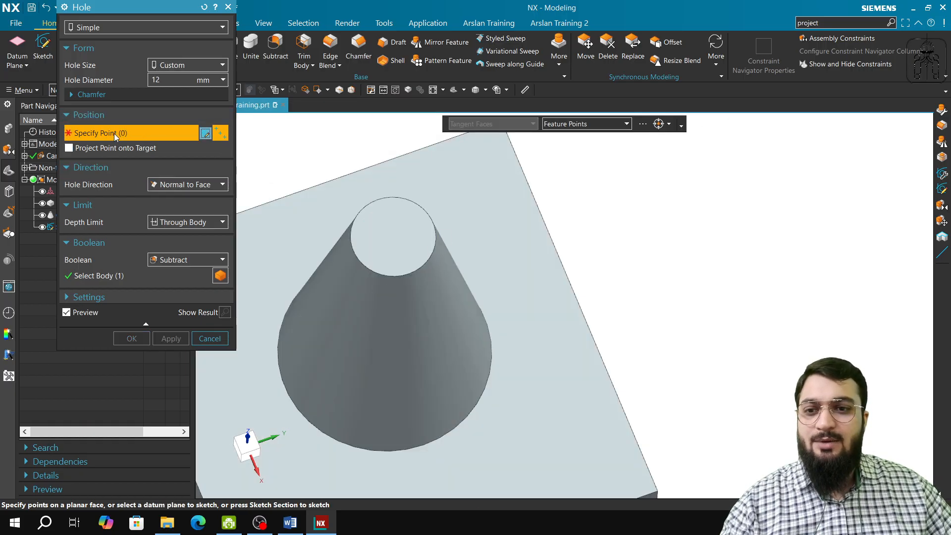
Step: Snap the hole point to the arc center of the cone's top edge
{"action": "left_click", "coordinate": [666, 124]}
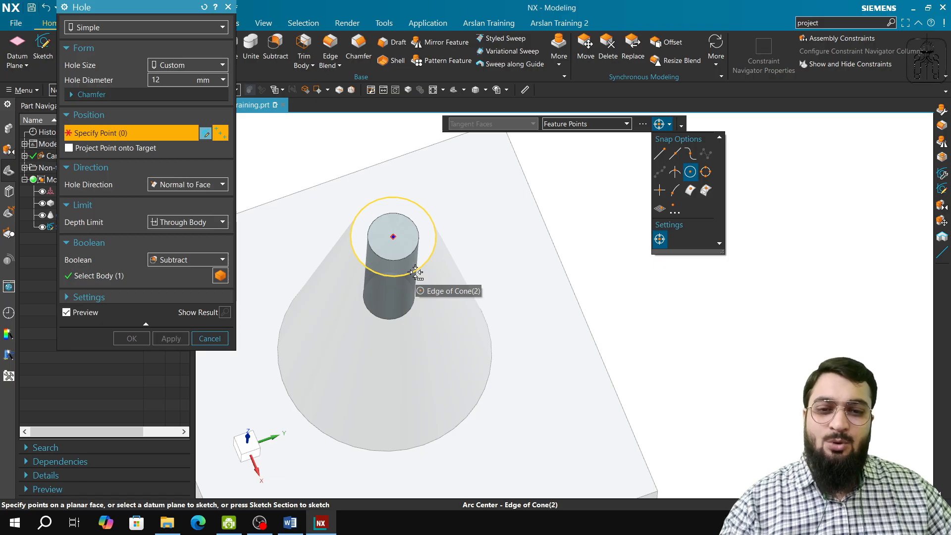
{"action": "left_click", "coordinate": [416, 272]}
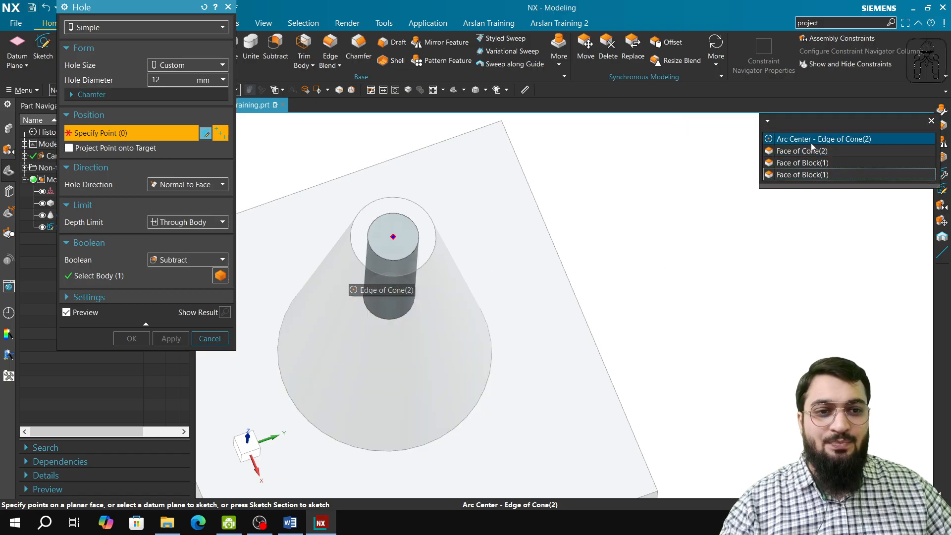
{"action": "left_click", "coordinate": [811, 139]}
{"action": "left_click", "coordinate": [669, 127]}
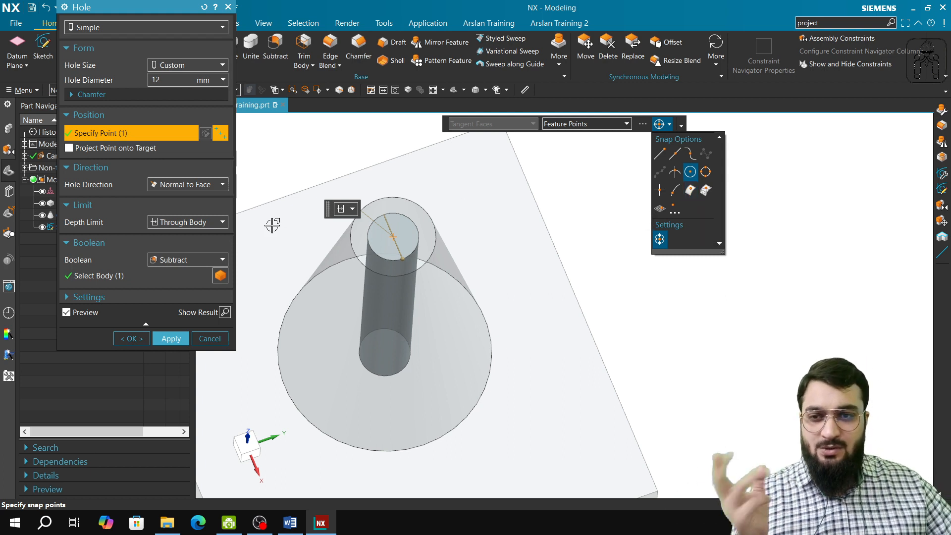
{"action": "left_click", "coordinate": [669, 128]}
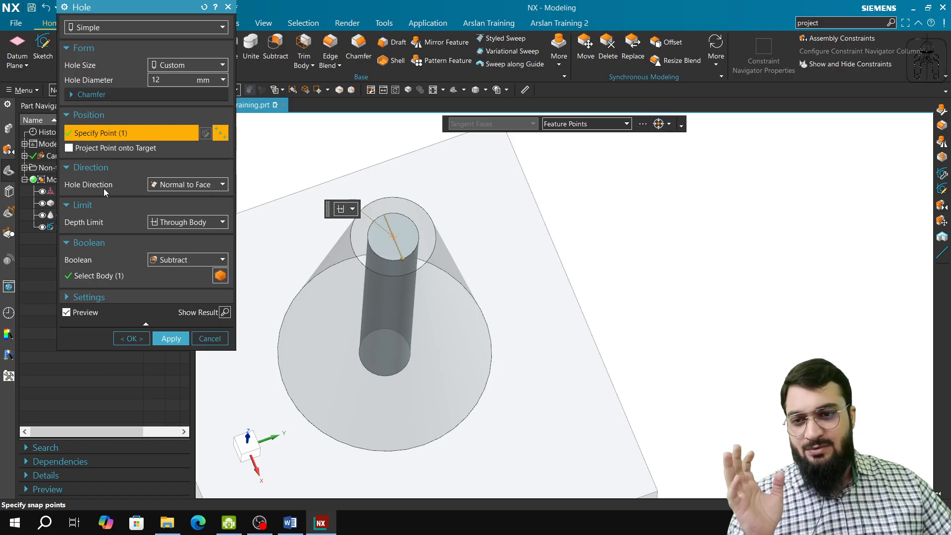
Step: Review the depth limit options, apply the 12 mm Through Body hole to the cone, and leave the Hole tool
{"action": "mouse_move", "coordinate": [423, 376]}
{"action": "middle_mouse_down"}
{"action": "mouse_move", "coordinate": [435, 418]}
{"action": "mouse_move", "coordinate": [438, 381]}
{"action": "middle_mouse_up"}
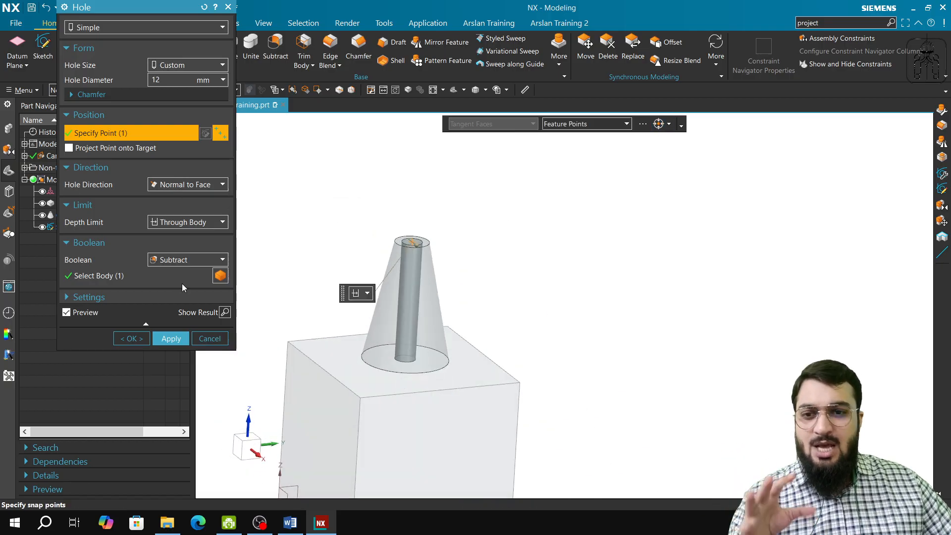
{"action": "left_click", "coordinate": [177, 222]}
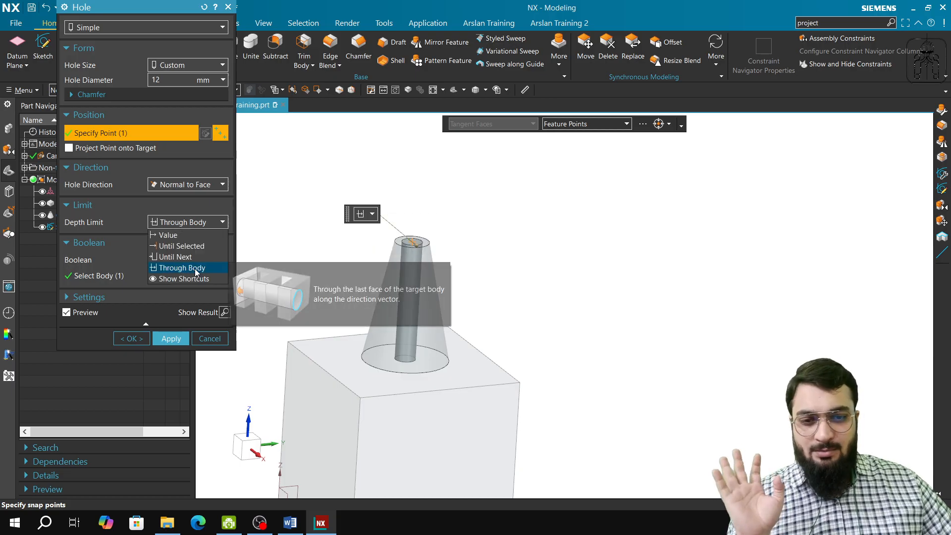
{"action": "middle_click", "coordinate": [420, 437]}
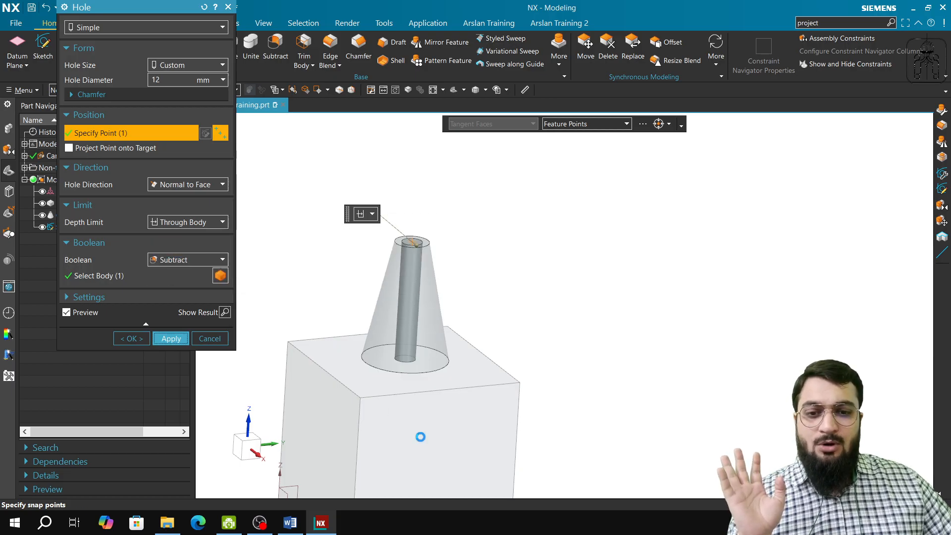
{"action": "scroll", "coordinate": [438, 425], "scroll_direction": "down", "scroll_amount": 2}
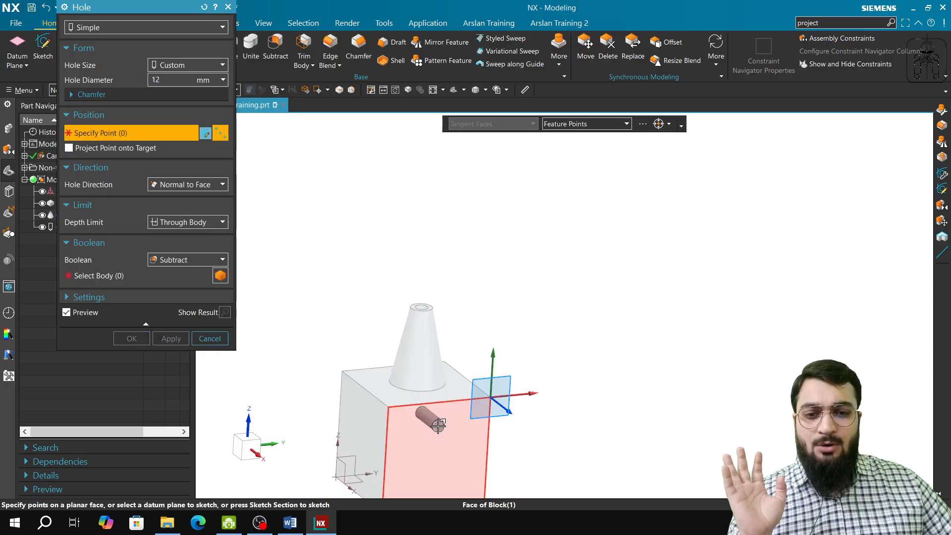
{"action": "key", "text": "Escape"}
Step: Edit the cone's hole to use the Value depth limit with a hole depth of 200 mm
{"action": "double_click", "coordinate": [68, 226]}
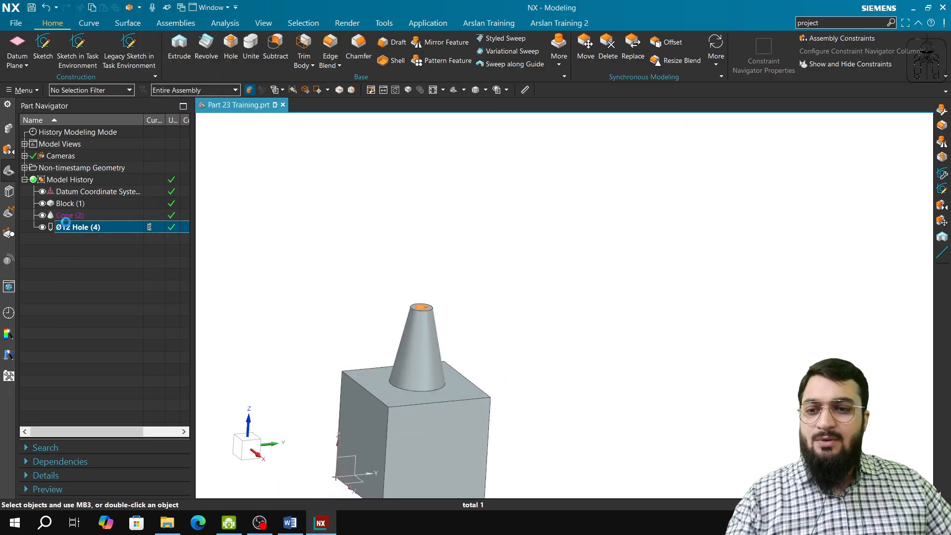
{"action": "middle_click_drag", "start_coordinate": [562, 427], "coordinate": [627, 237], "text": "shift"}
{"action": "middle_click_drag", "start_coordinate": [501, 267], "coordinate": [436, 294]}
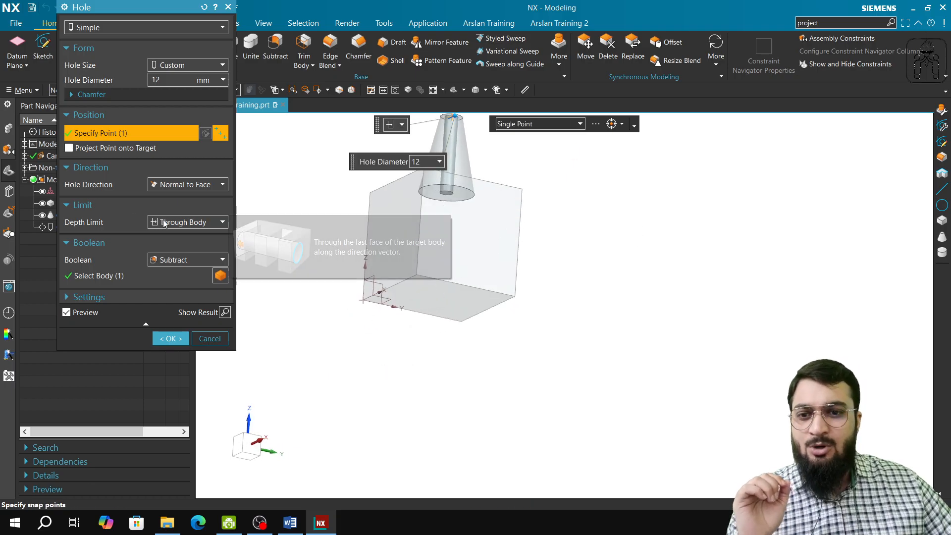
{"action": "left_click", "coordinate": [188, 224]}
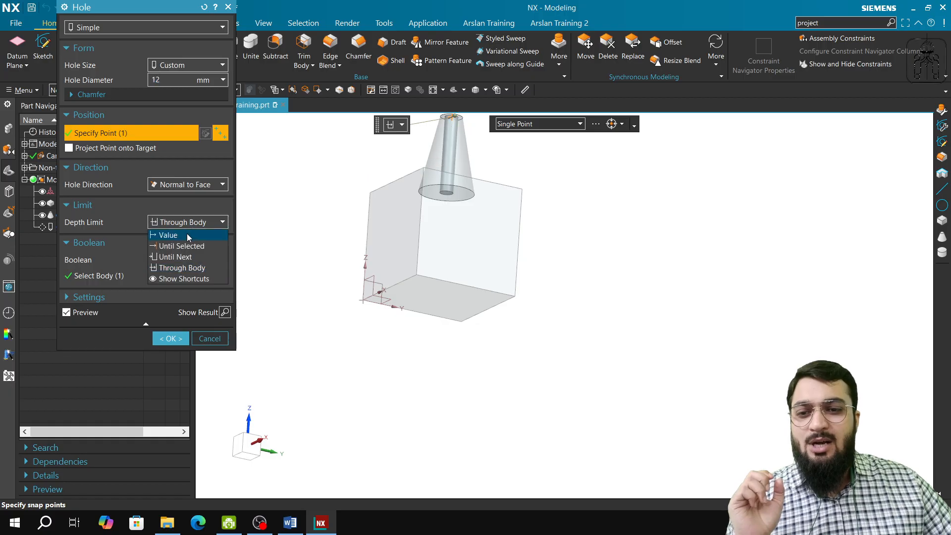
{"action": "left_click", "coordinate": [188, 235]}
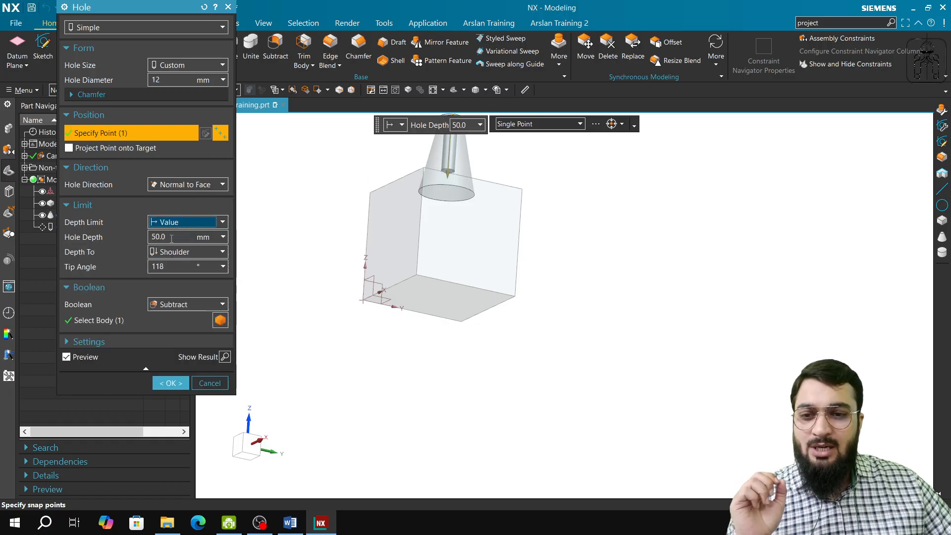
{"action": "left_click", "coordinate": [173, 238]}
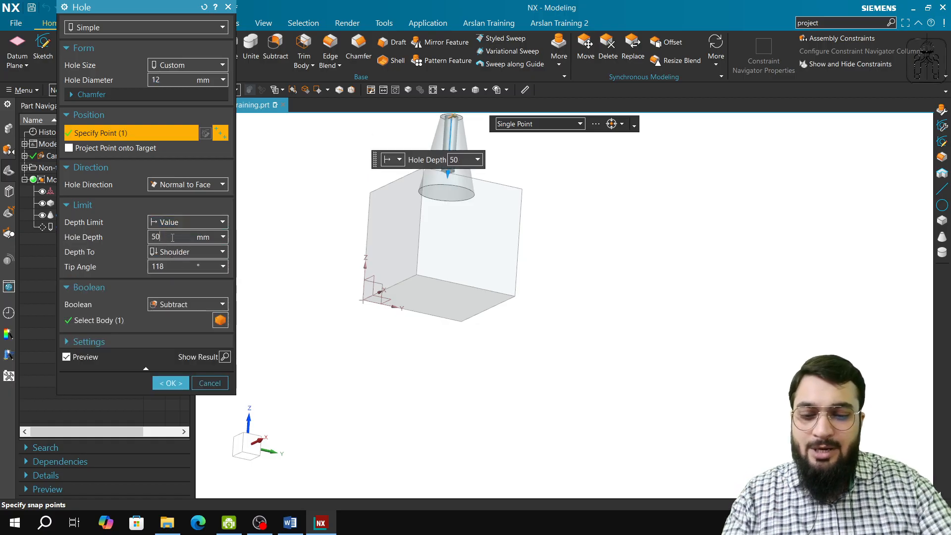
{"action": "key", "text": "Tab"}
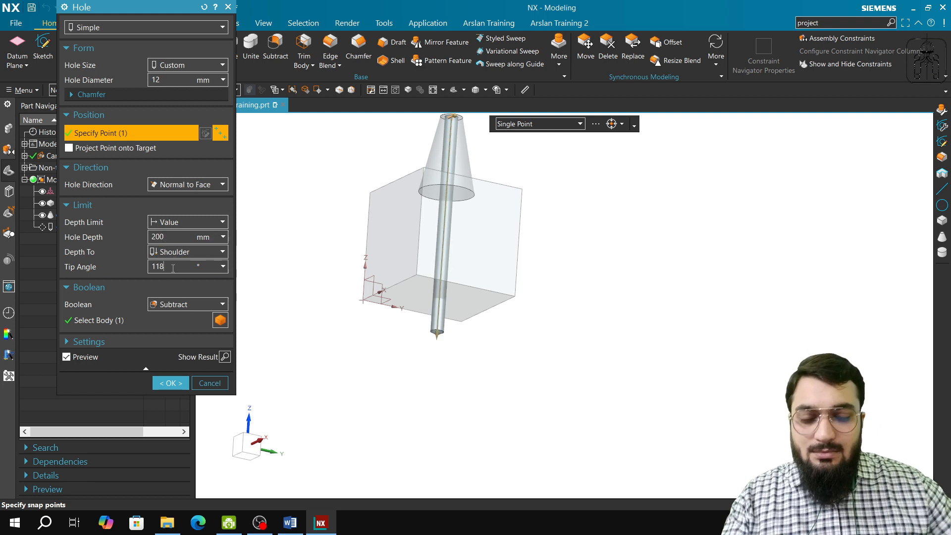
{"action": "scroll", "coordinate": [451, 349], "scroll_direction": "up", "scroll_amount": 5}
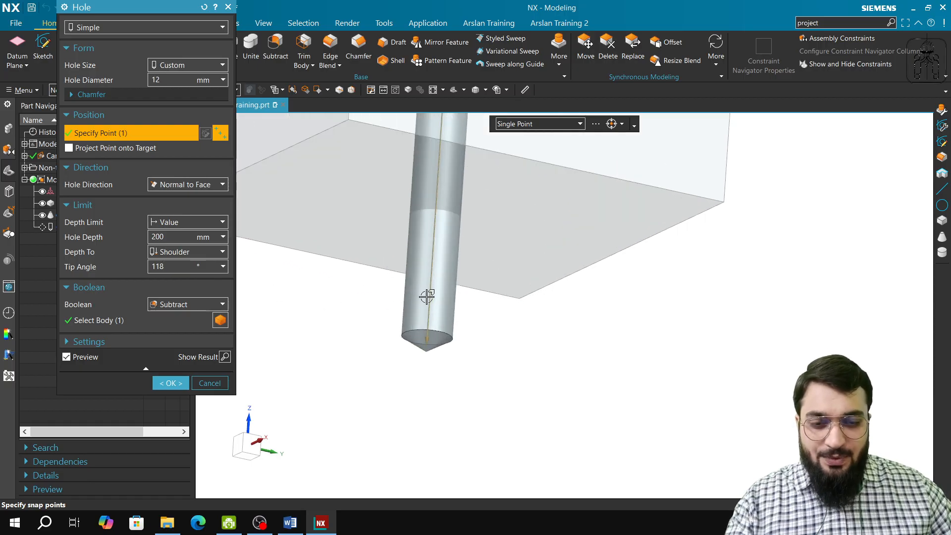
{"action": "middle_click_drag", "start_coordinate": [427, 296], "coordinate": [436, 304]}
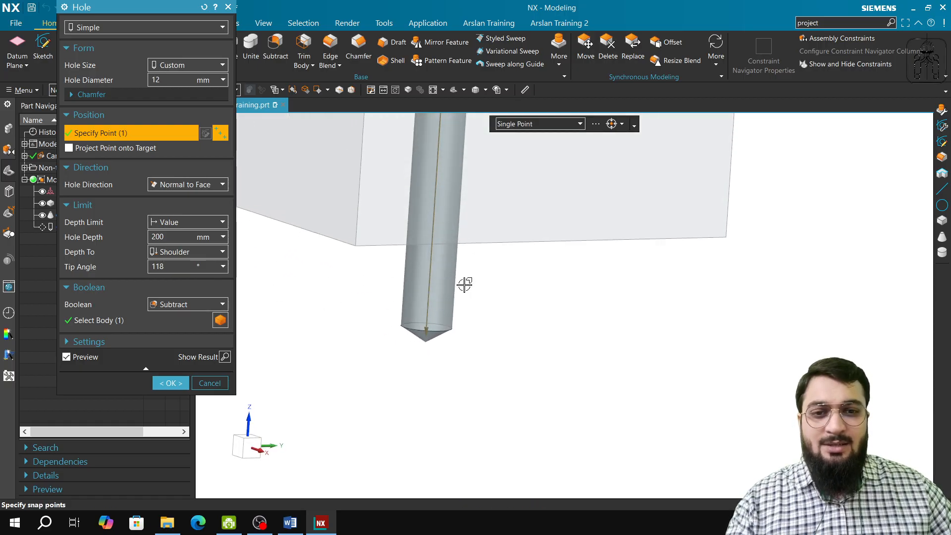
{"action": "scroll", "coordinate": [465, 285], "scroll_direction": "down", "scroll_amount": 5}
{"action": "left_click", "coordinate": [157, 382]}
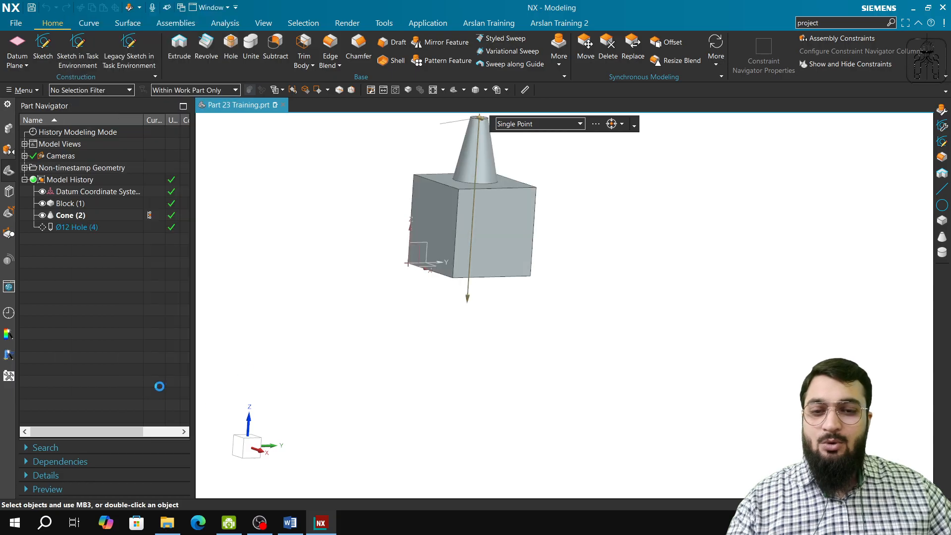
Step: Try selecting the block as the body the hole subtracts from, and cancel the edit
{"action": "middle_click_drag", "start_coordinate": [478, 282], "coordinate": [474, 213]}
{"action": "double_click", "coordinate": [98, 227]}
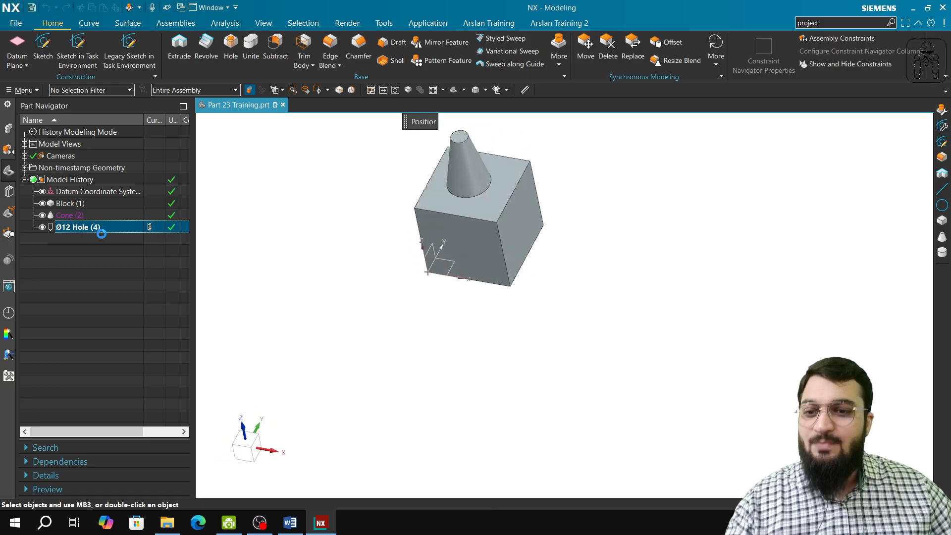
{"action": "left_click", "coordinate": [103, 321]}
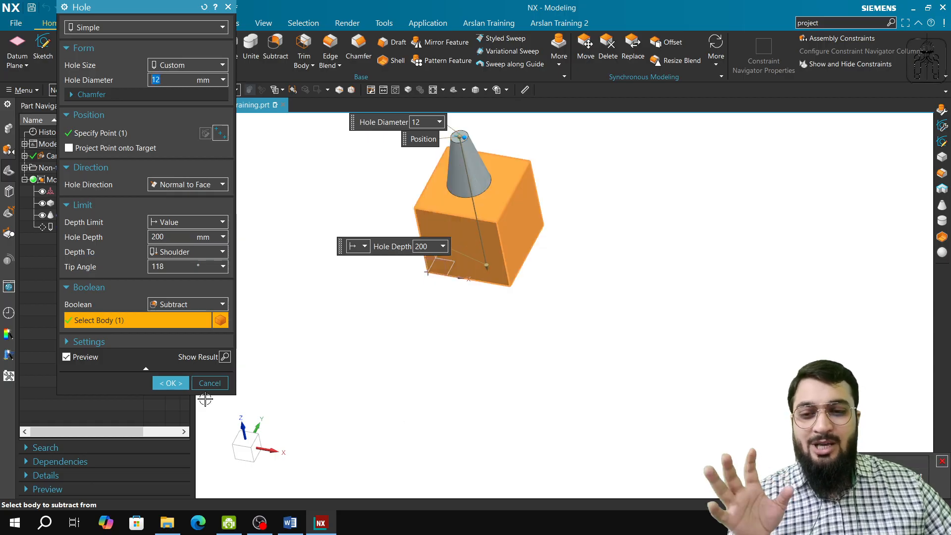
{"action": "left_click", "coordinate": [215, 386]}
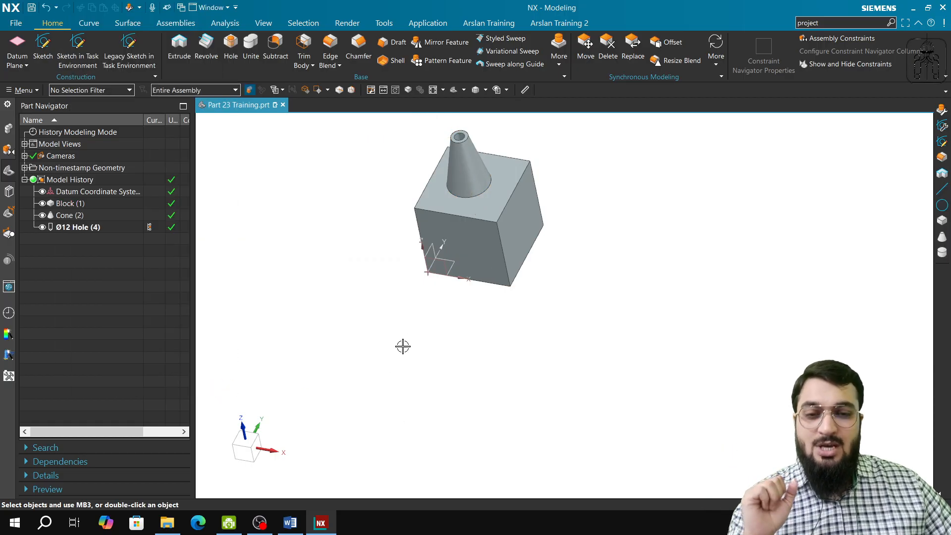
Step: Edit the cone's Boolean option to Unite it with the block, and check the hole on the block's underside
{"action": "double_click", "coordinate": [77, 217]}
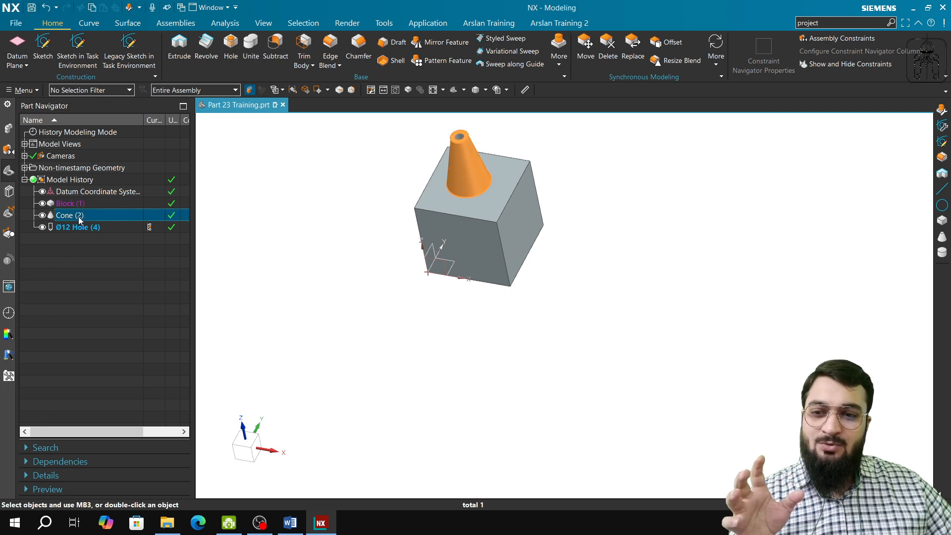
{"action": "left_click", "coordinate": [202, 190]}
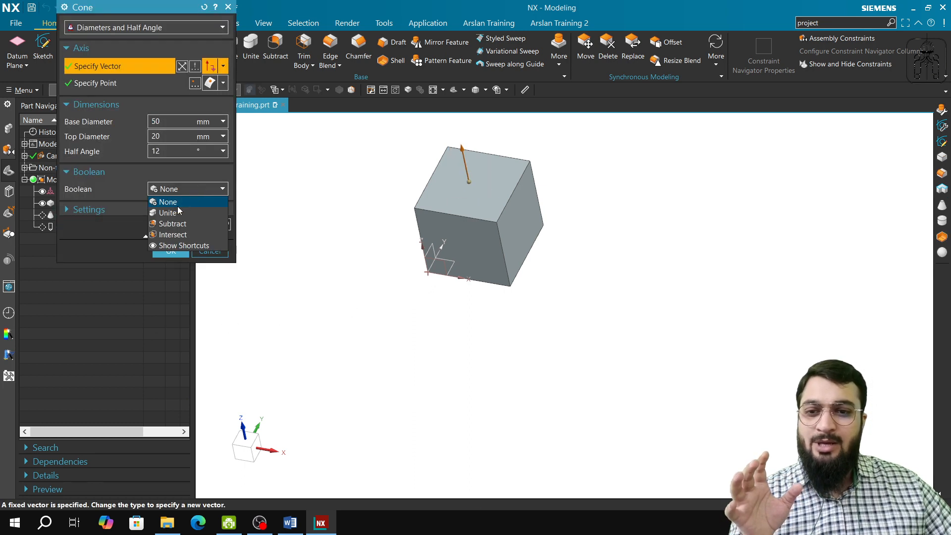
{"action": "left_click", "coordinate": [171, 213]}
{"action": "left_click", "coordinate": [167, 265]}
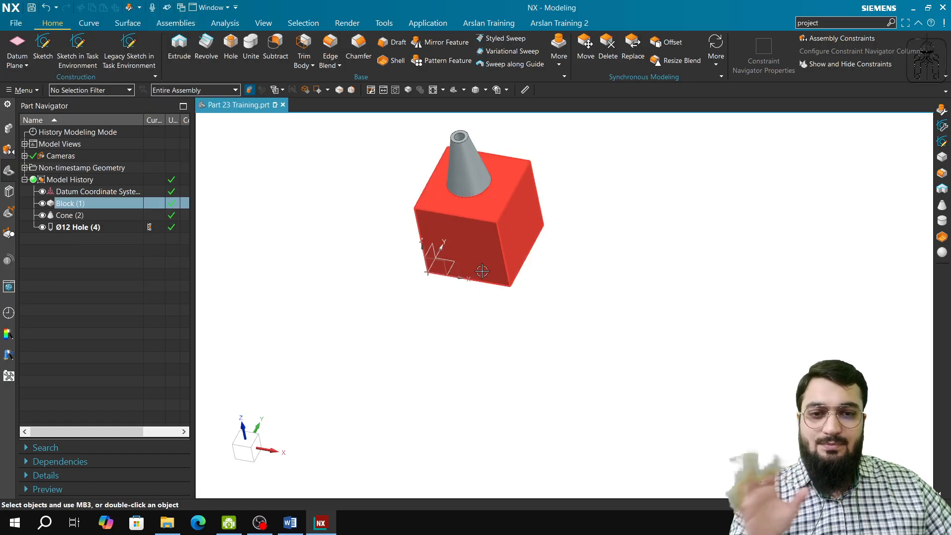
{"action": "mouse_move", "coordinate": [466, 213]}
{"action": "middle_mouse_down"}
{"action": "mouse_move", "coordinate": [454, 167]}
{"action": "mouse_move", "coordinate": [463, 197]}
{"action": "middle_mouse_up"}
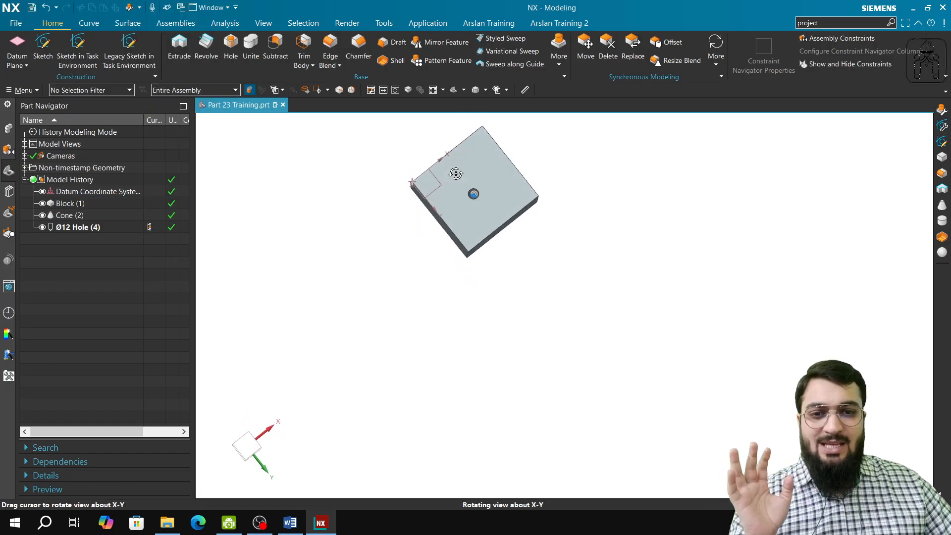
{"action": "scroll", "coordinate": [481, 221], "scroll_direction": "up", "scroll_amount": 5}
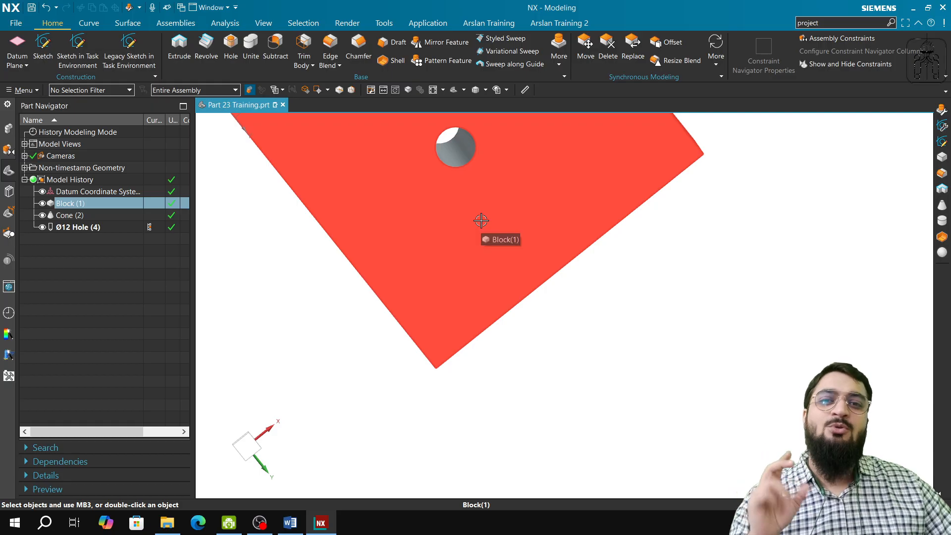
{"action": "scroll", "coordinate": [468, 206], "scroll_direction": "down", "scroll_amount": 1}
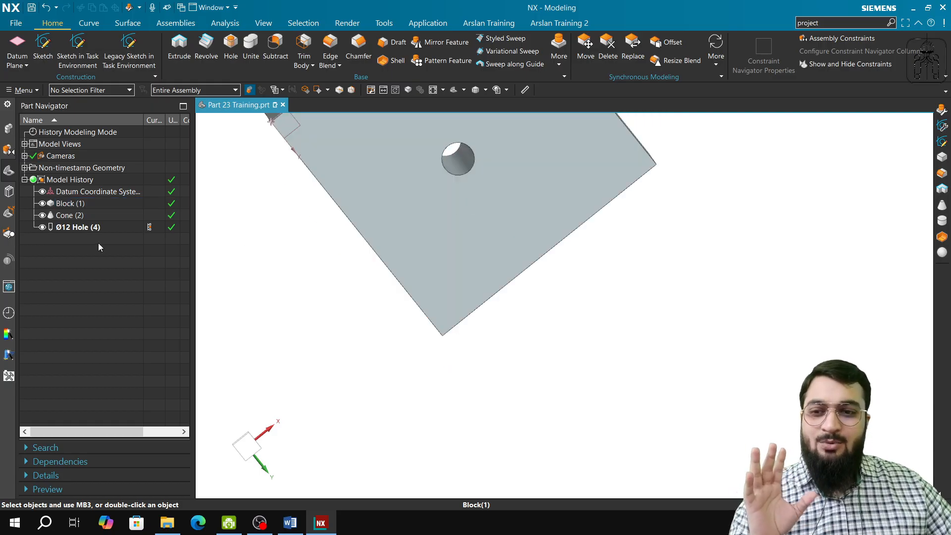
{"action": "scroll", "coordinate": [493, 274], "scroll_direction": "down", "scroll_amount": 3}
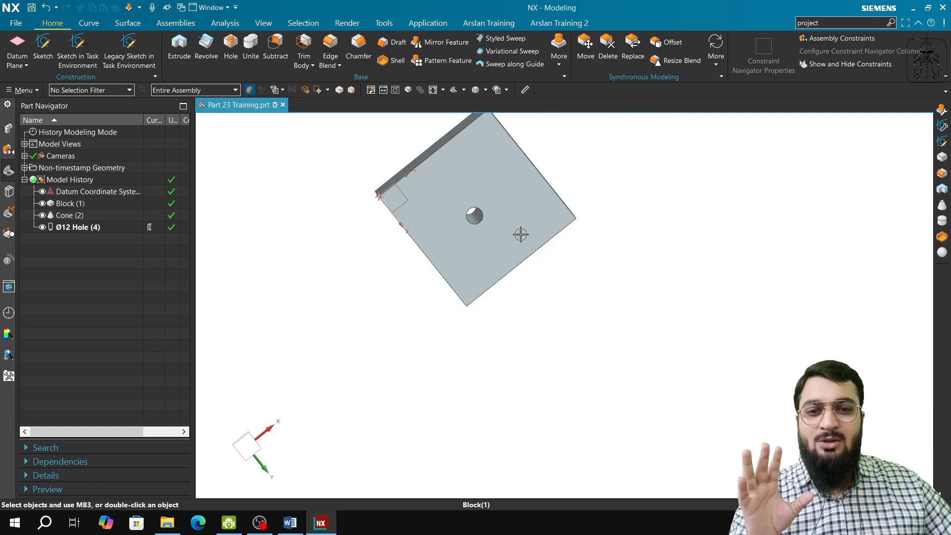
{"action": "middle_click_drag", "start_coordinate": [520, 233], "coordinate": [519, 366]}
Step: Edit the hole to use the Until Selected depth limit, ending at the block face opposite the cone
{"action": "double_click", "coordinate": [81, 227]}
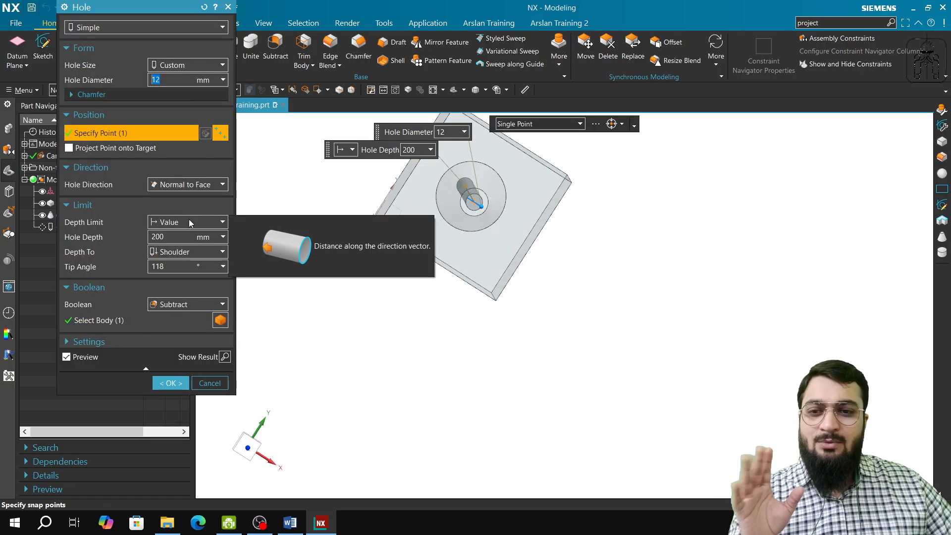
{"action": "middle_click_drag", "start_coordinate": [488, 222], "coordinate": [434, 247]}
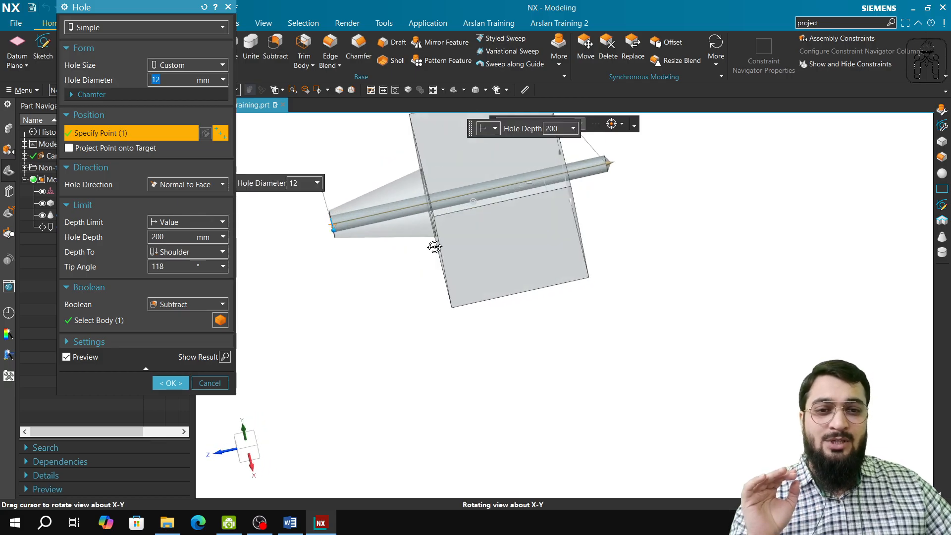
{"action": "left_click", "coordinate": [186, 221]}
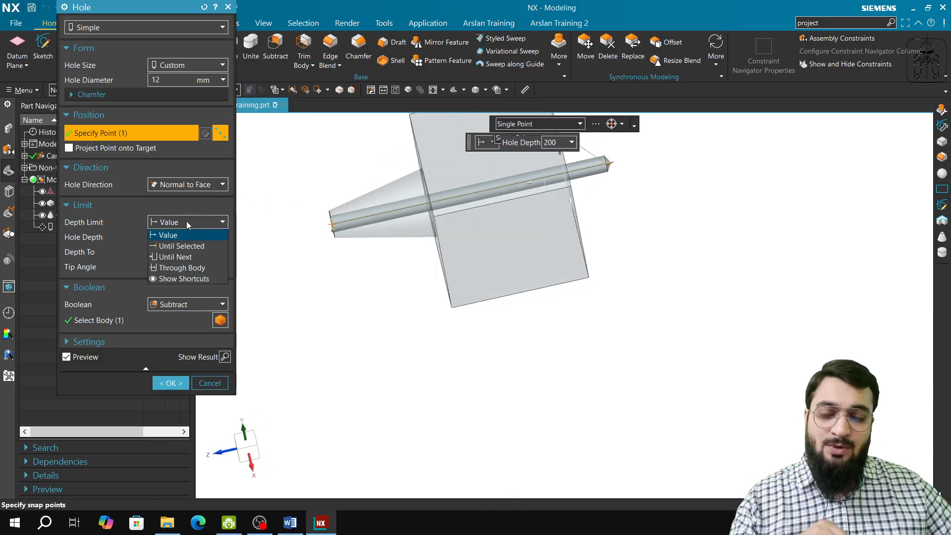
{"action": "left_click", "coordinate": [190, 248]}
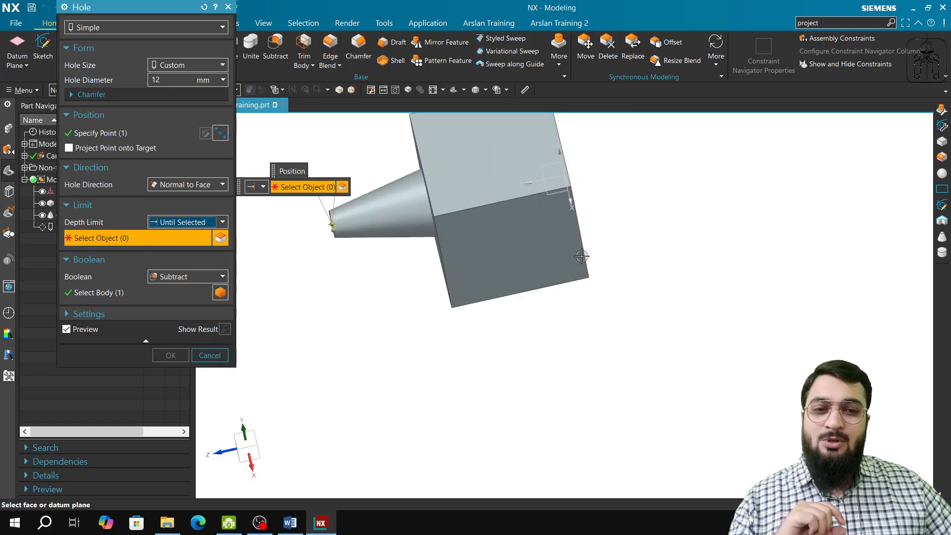
{"action": "middle_click_drag", "start_coordinate": [580, 256], "coordinate": [543, 196]}
{"action": "left_click", "coordinate": [534, 199]}
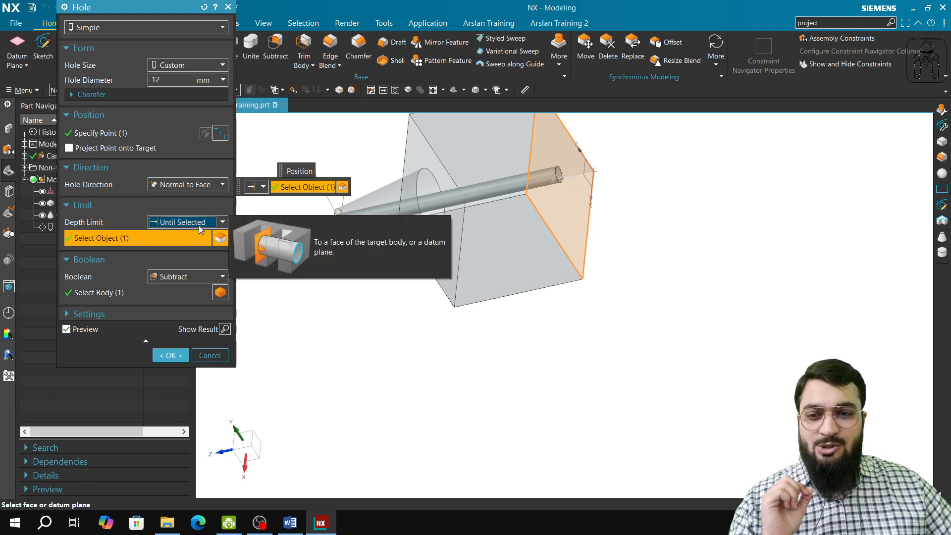
Step: Switch the hole's depth limit to Until Next and accept the edit
{"action": "left_click", "coordinate": [213, 225]}
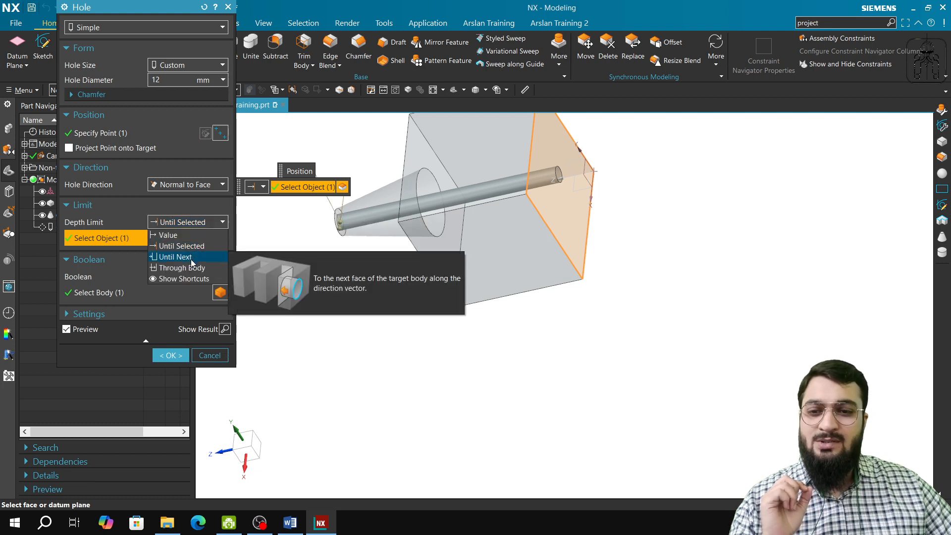
{"action": "left_click", "coordinate": [190, 258]}
{"action": "mouse_move", "coordinate": [561, 202]}
{"action": "middle_mouse_down"}
{"action": "mouse_move", "coordinate": [539, 204]}
{"action": "mouse_move", "coordinate": [557, 203]}
{"action": "mouse_move", "coordinate": [554, 196]}
{"action": "middle_mouse_up"}
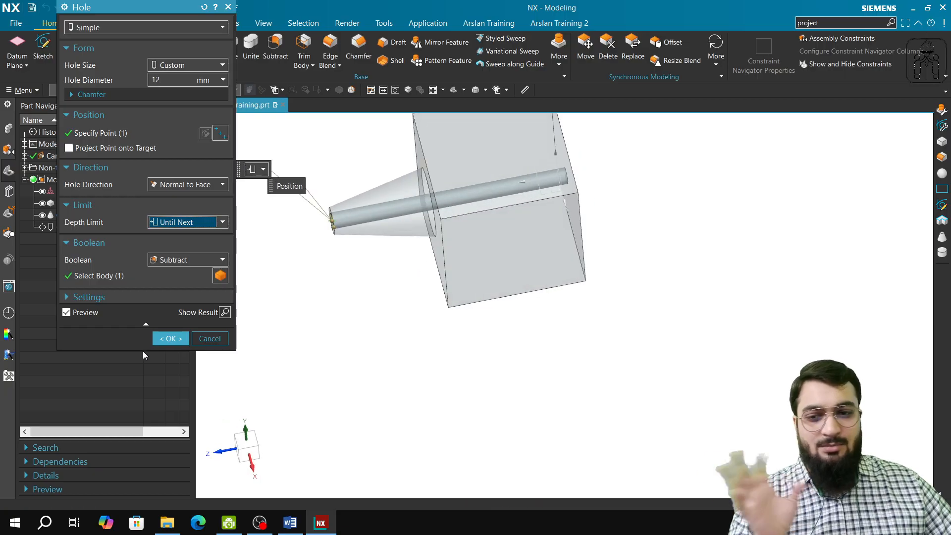
{"action": "left_click", "coordinate": [173, 342]}
{"action": "middle_click_drag", "start_coordinate": [421, 314], "coordinate": [466, 330]}
Step: Try the Through Body depth limit on the 12 mm hole, review the depth and direction options, and cancel the edit
{"action": "double_click", "coordinate": [85, 229]}
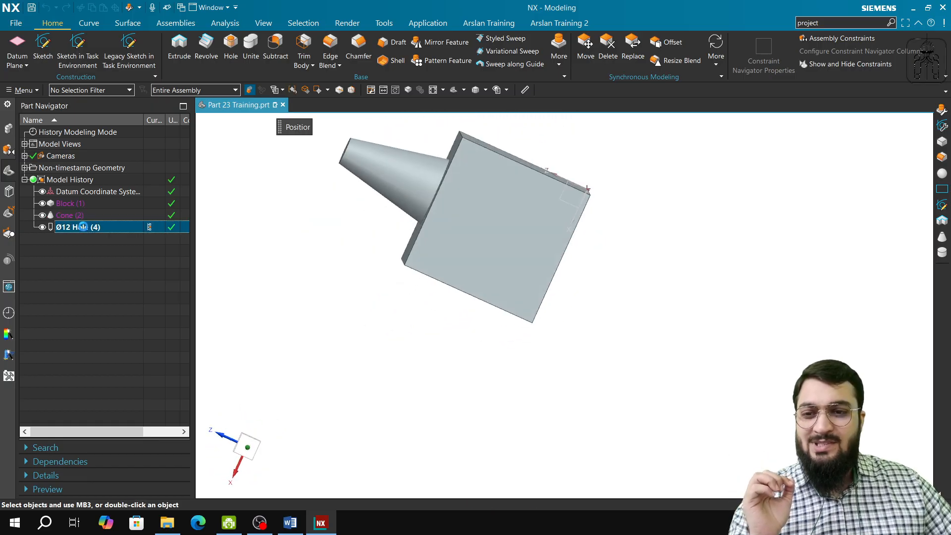
{"action": "left_click", "coordinate": [179, 224]}
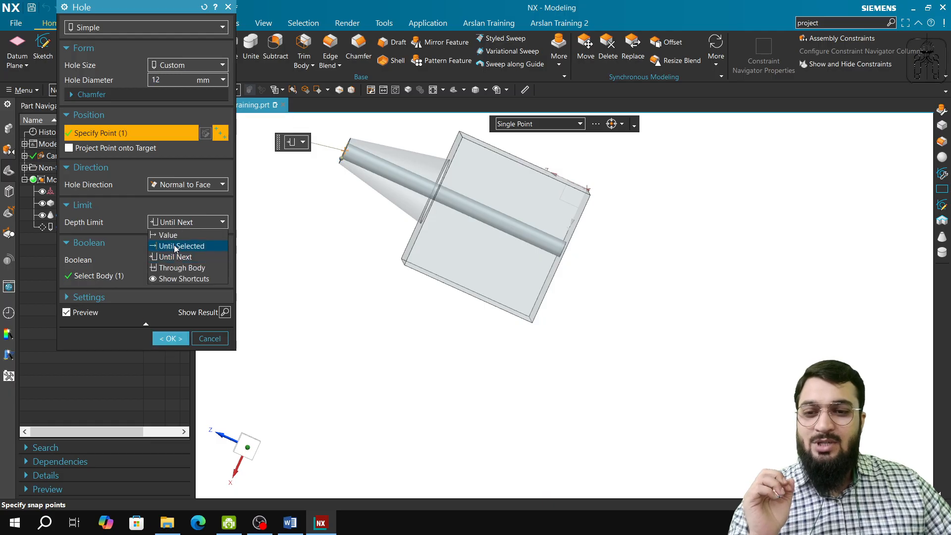
{"action": "left_click", "coordinate": [181, 267]}
{"action": "scroll", "coordinate": [488, 258], "scroll_direction": "up", "scroll_amount": 2}
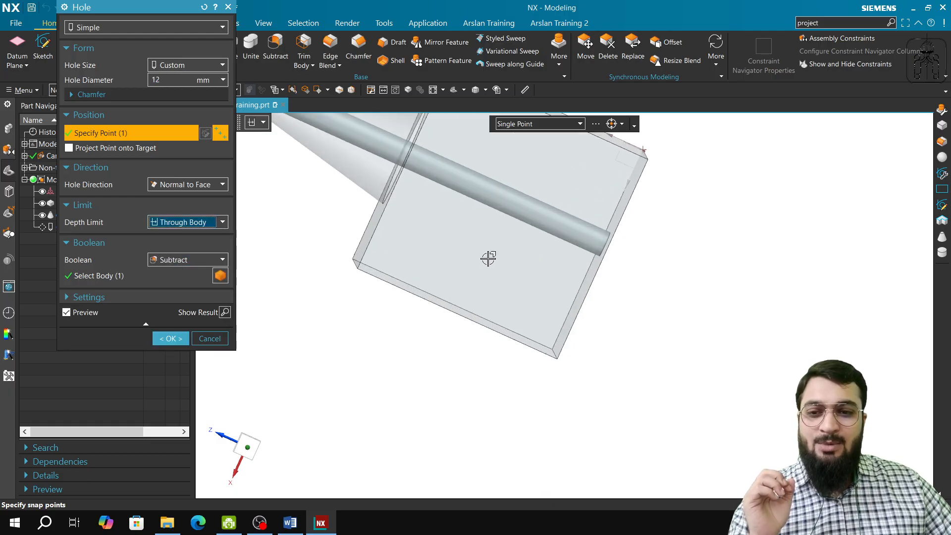
{"action": "middle_click_drag", "start_coordinate": [603, 287], "coordinate": [426, 197]}
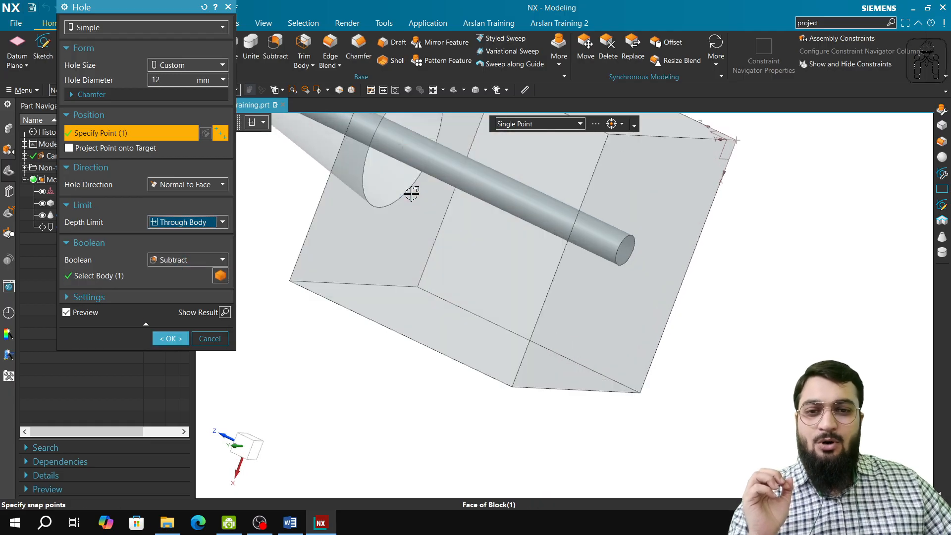
{"action": "scroll", "coordinate": [411, 196], "scroll_direction": "down", "scroll_amount": 2}
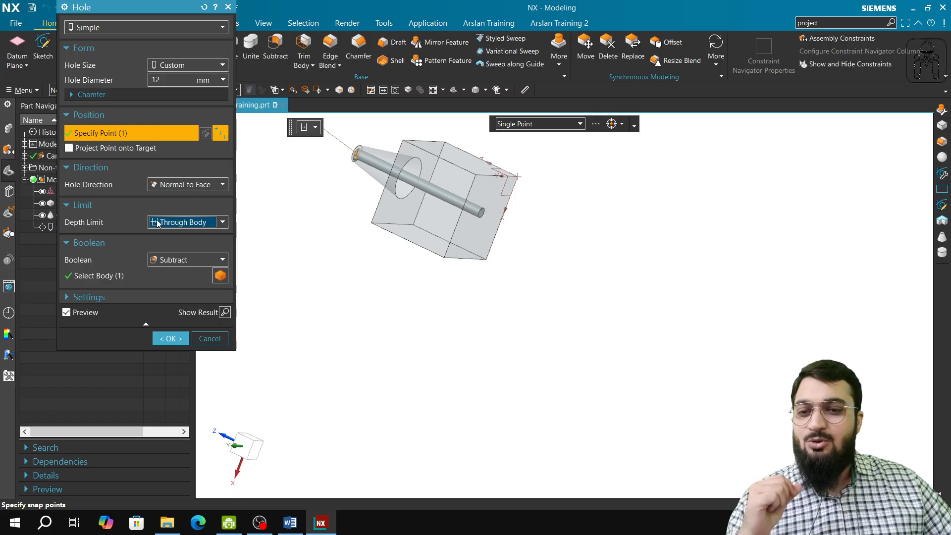
{"action": "left_click", "coordinate": [177, 224]}
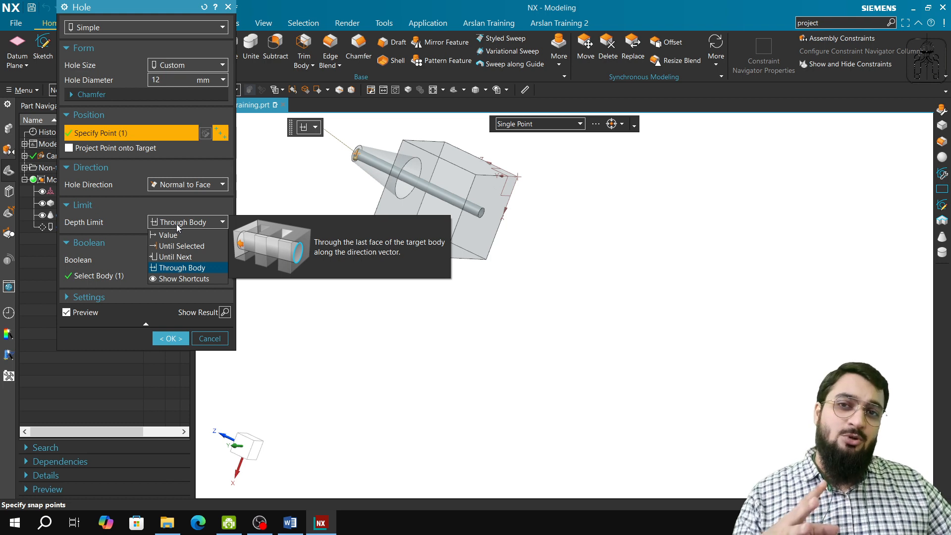
{"action": "left_click", "coordinate": [135, 188]}
{"action": "left_click", "coordinate": [180, 185]}
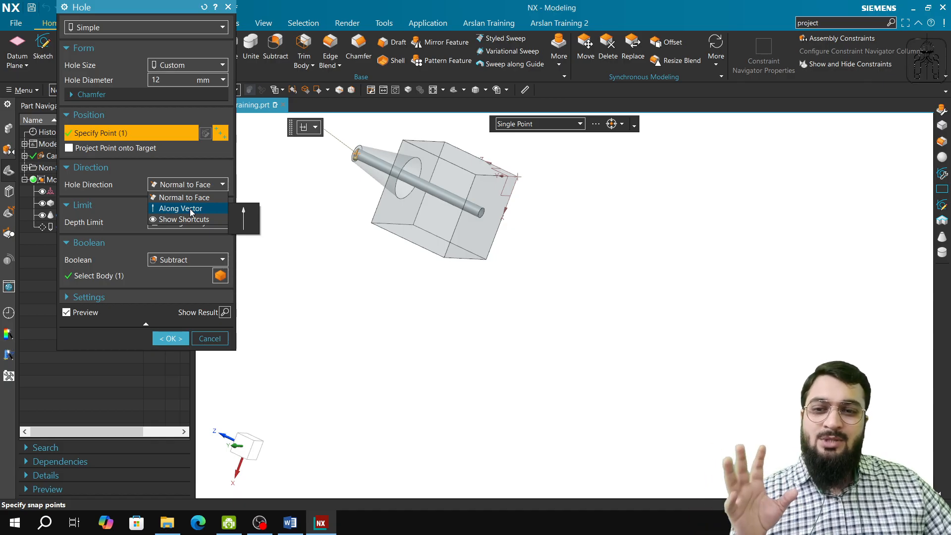
{"action": "left_click", "coordinate": [218, 340]}
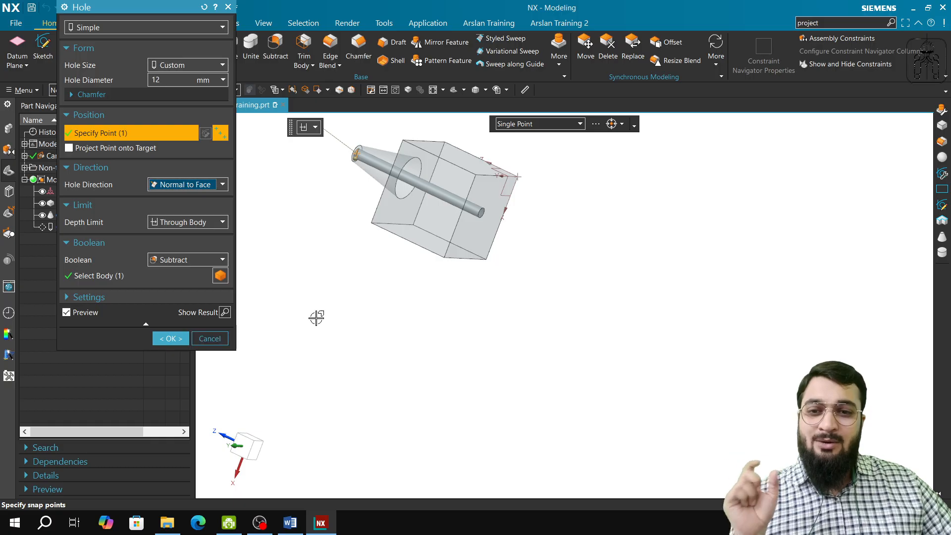
{"action": "left_click", "coordinate": [219, 339]}
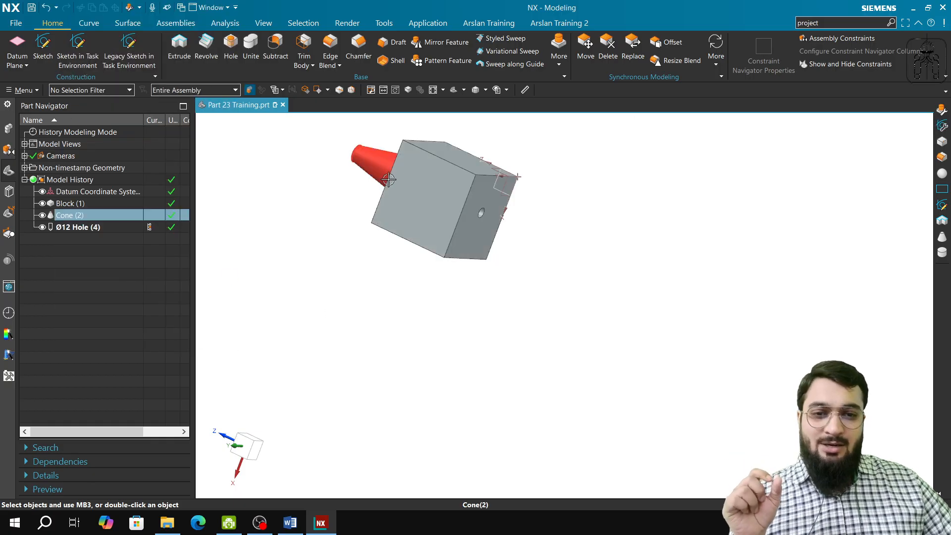
Step: Start a cylinder defined by axis, diameter and height, enable Point on Face snapping, and place its origin near the middle of the block's side face
{"action": "middle_click_drag", "start_coordinate": [419, 187], "coordinate": [343, 105]}
{"action": "middle_click_drag", "start_coordinate": [433, 153], "coordinate": [510, 325]}
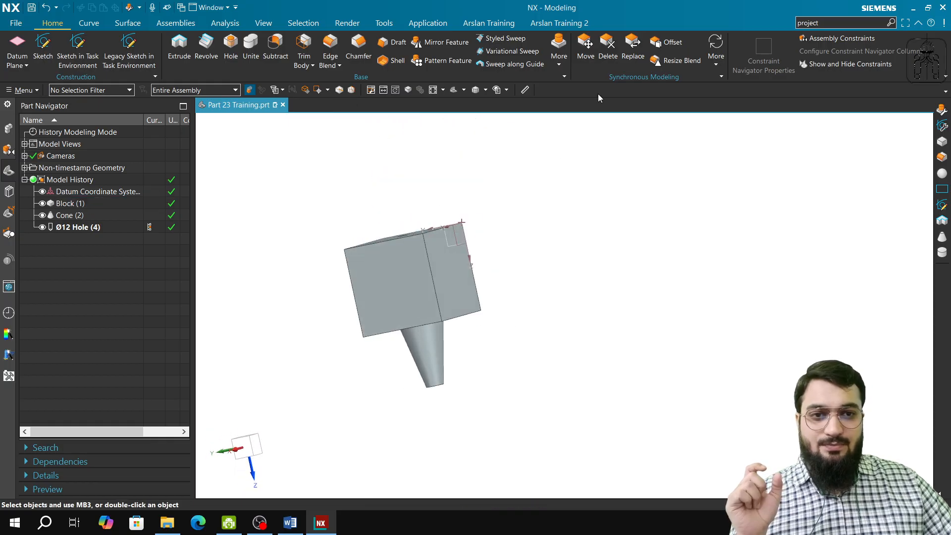
{"action": "left_click", "coordinate": [559, 49]}
{"action": "left_click", "coordinate": [574, 104]}
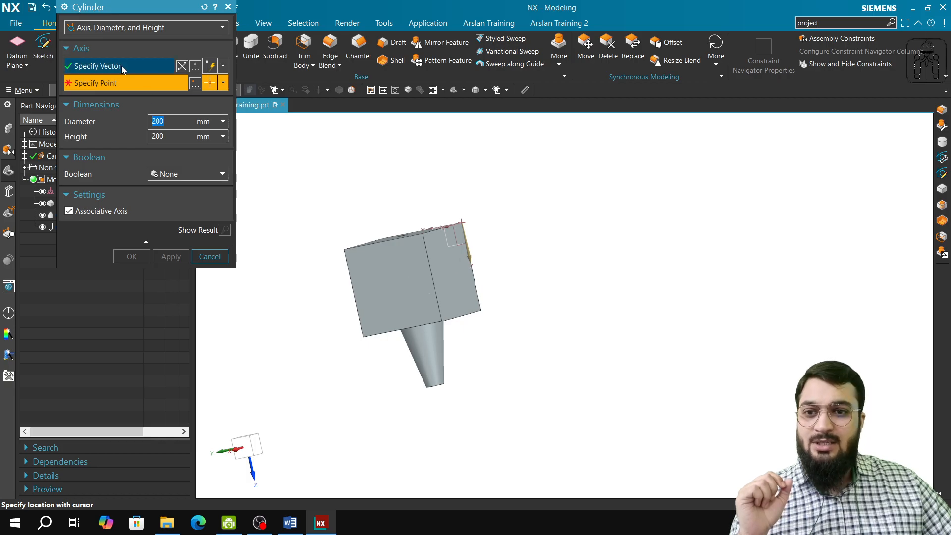
{"action": "scroll", "coordinate": [461, 278], "scroll_direction": "up", "scroll_amount": 5}
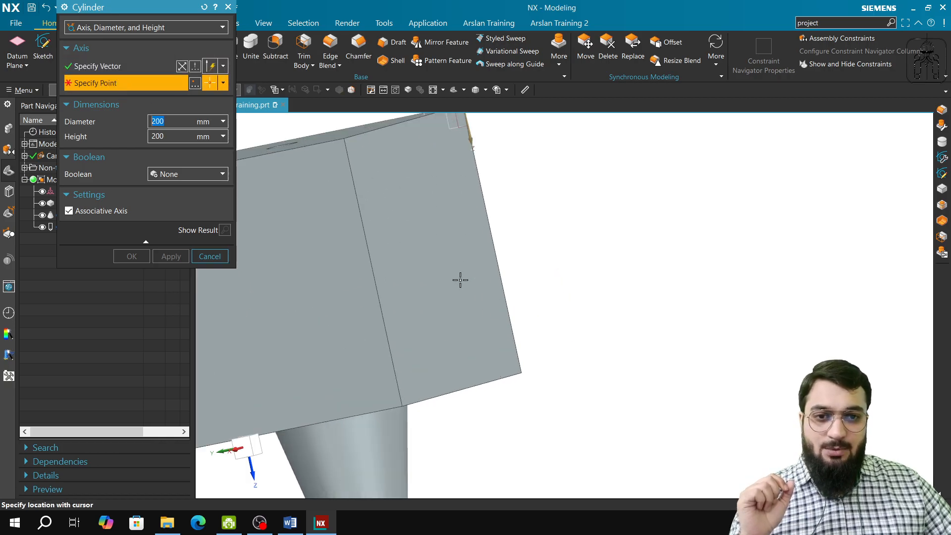
{"action": "middle_click_drag", "start_coordinate": [461, 280], "coordinate": [551, 165]}
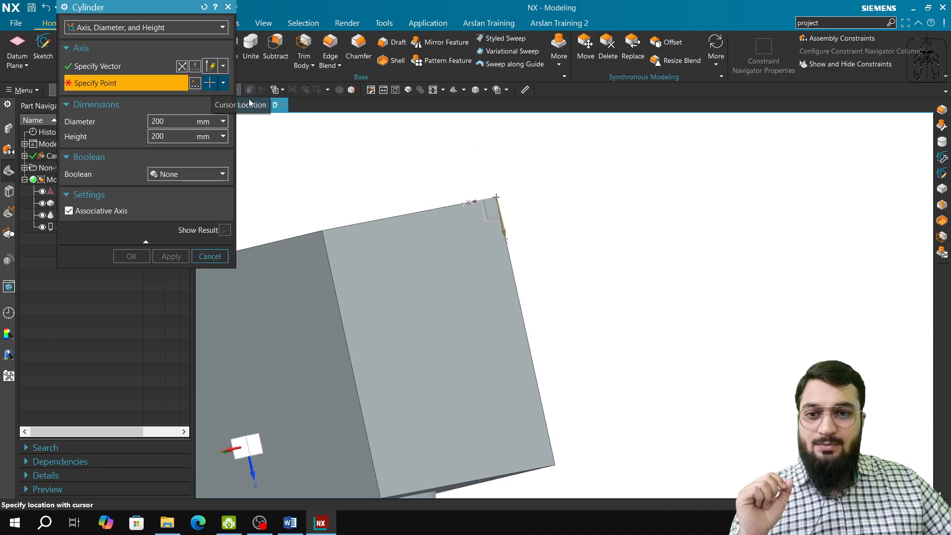
{"action": "left_click", "coordinate": [223, 83]}
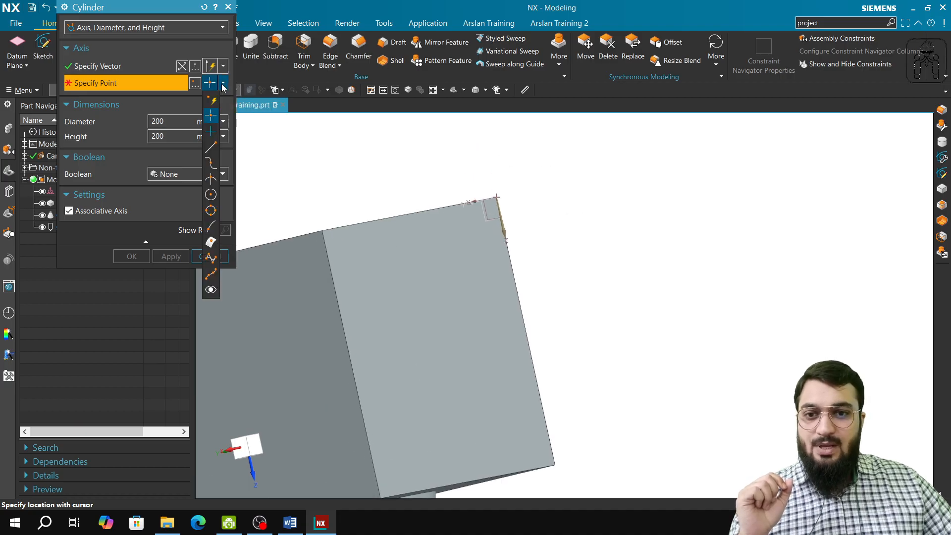
{"action": "left_click", "coordinate": [213, 97]}
{"action": "left_click", "coordinate": [566, 124]}
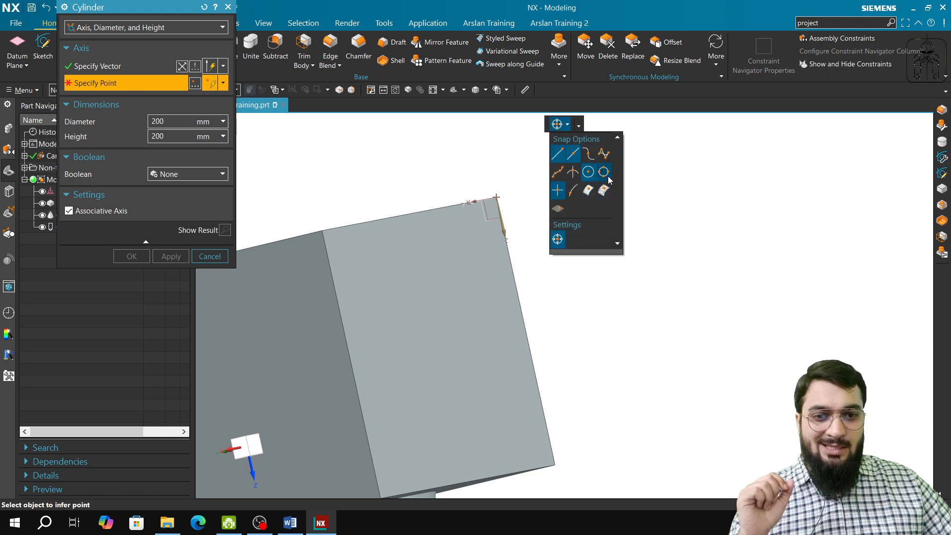
{"action": "left_click", "coordinate": [588, 191]}
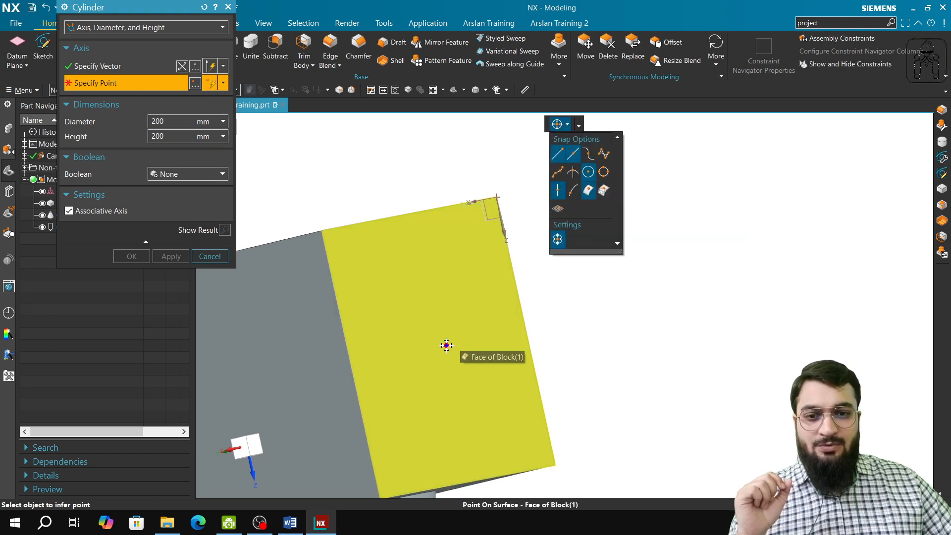
{"action": "left_click", "coordinate": [445, 337]}
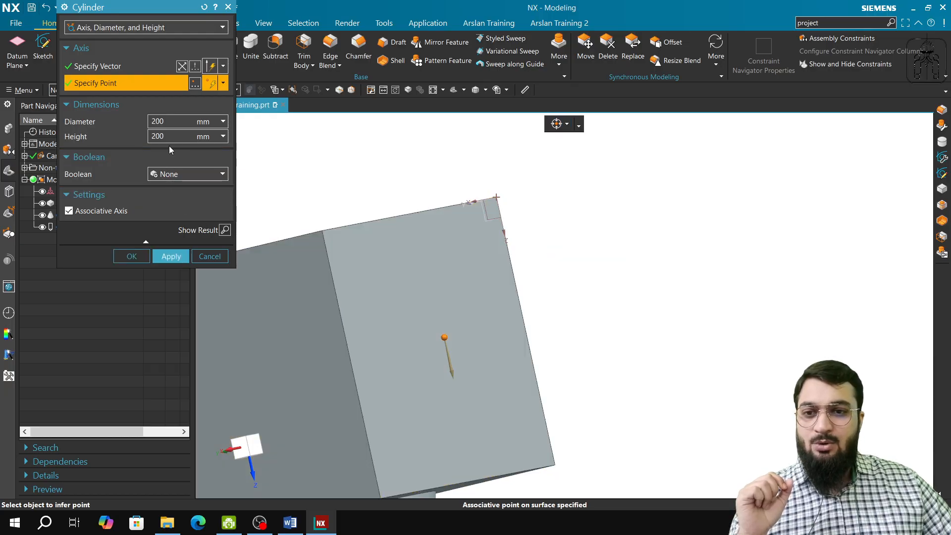
Step: Point the cylinder's axis outward from the block along the Y axis and create it with 200 mm diameter and 200 mm height
{"action": "left_click", "coordinate": [124, 66]}
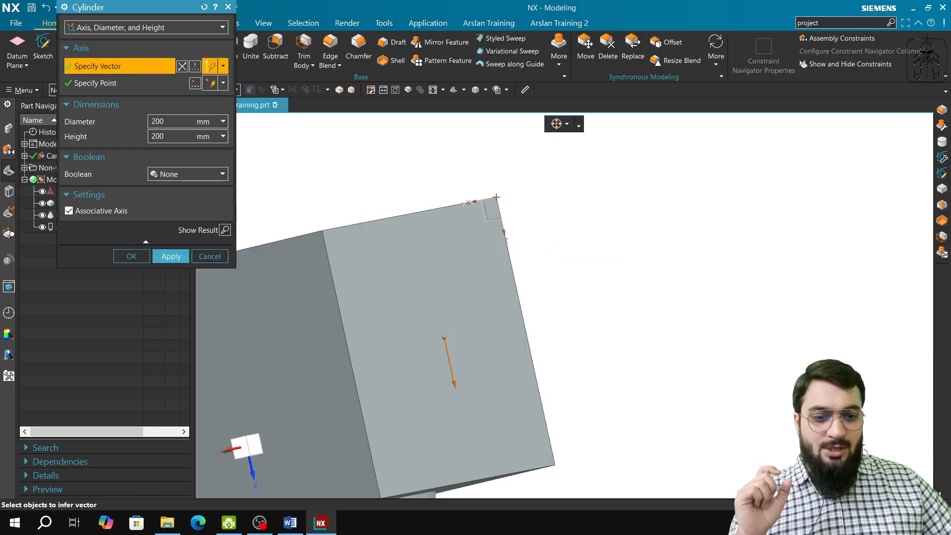
{"action": "middle_click_drag", "start_coordinate": [865, 449], "coordinate": [765, 453]}
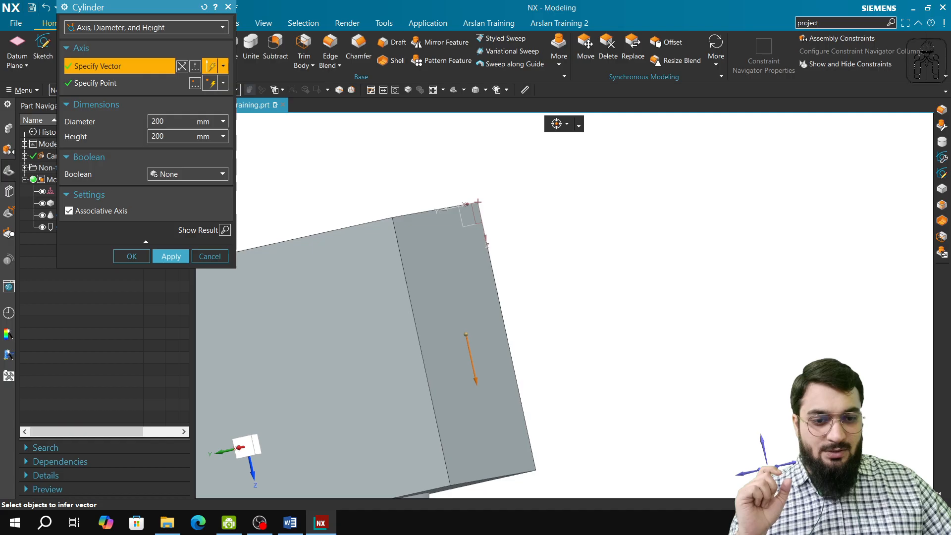
{"action": "left_click", "coordinate": [790, 461]}
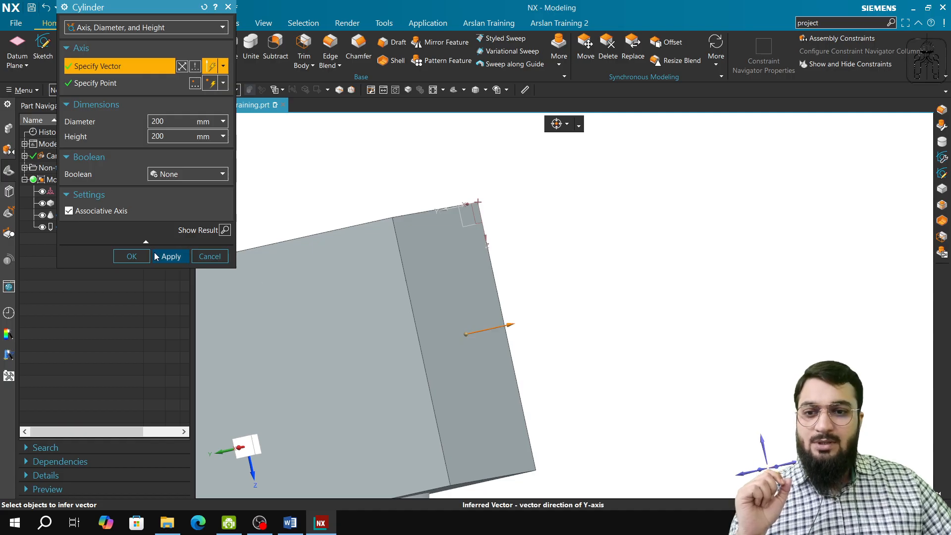
{"action": "left_click", "coordinate": [155, 254]}
{"action": "left_click", "coordinate": [218, 256]}
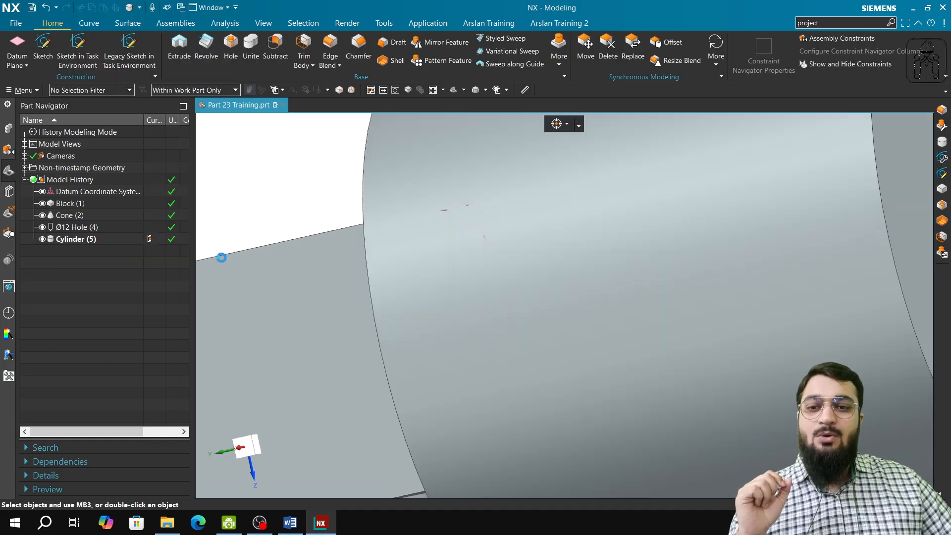
Step: Edit the cylinder to a diameter of 75 mm and a height of 100 mm
{"action": "double_click", "coordinate": [101, 243]}
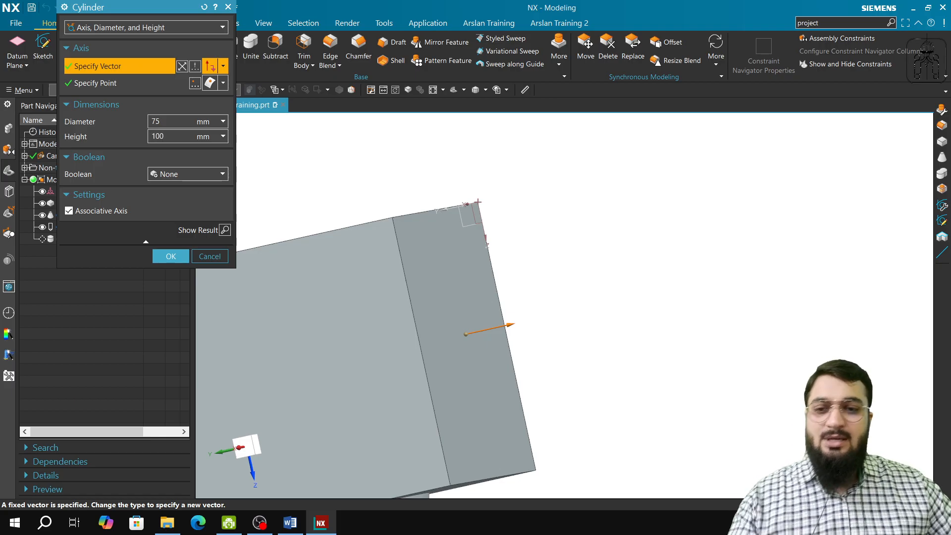
{"action": "left_click", "coordinate": [170, 256]}
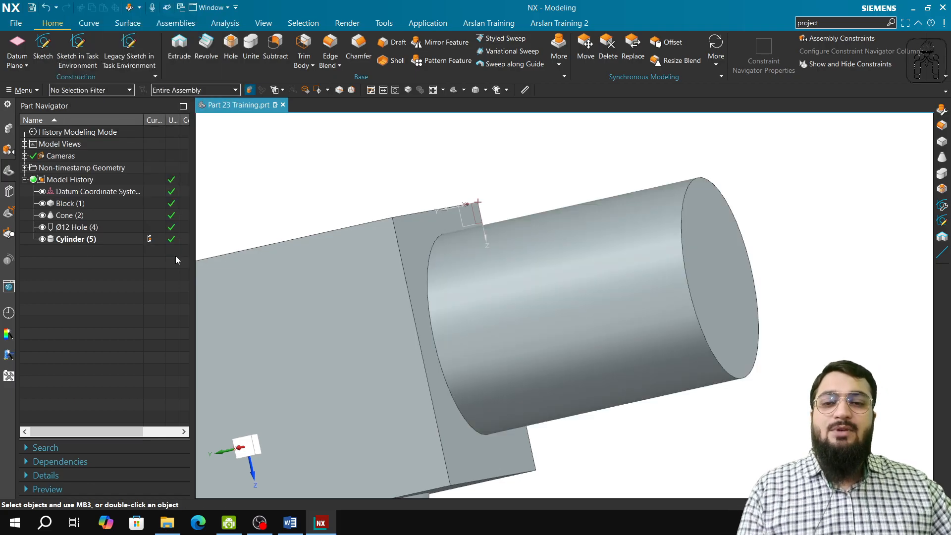
{"action": "middle_click_drag", "start_coordinate": [522, 332], "coordinate": [461, 292]}
{"action": "middle_click_drag", "start_coordinate": [543, 384], "coordinate": [442, 177], "text": "shift"}
{"action": "scroll", "coordinate": [548, 258], "scroll_direction": "down", "scroll_amount": 2}
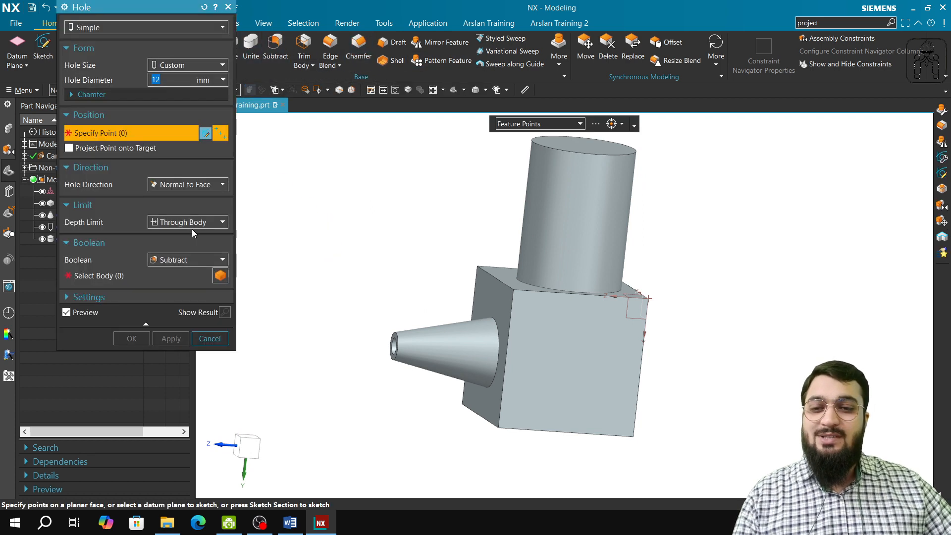
Step: Set up a Normal to Face hole that subtracts from the cylinder body, and preview its placement on the cylinder's curved face
{"action": "left_click", "coordinate": [190, 186]}
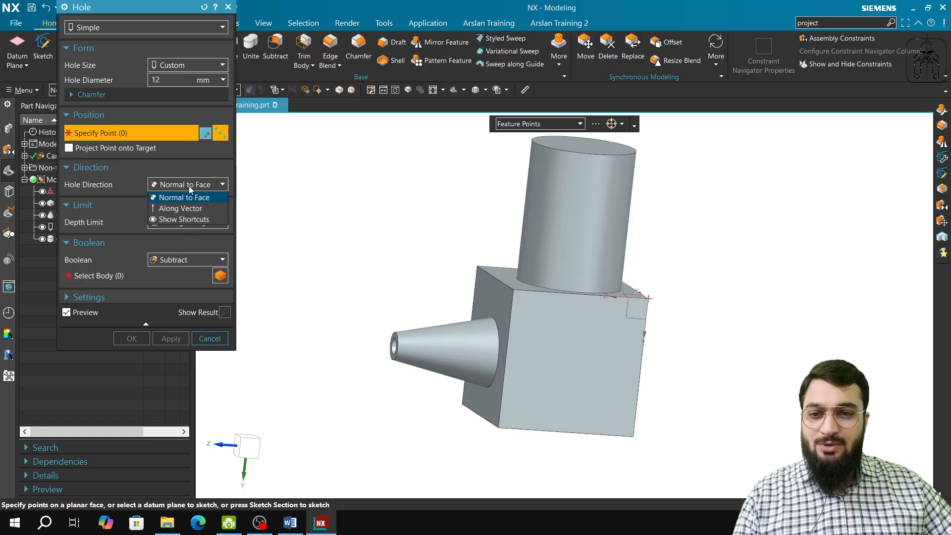
{"action": "left_click", "coordinate": [189, 189]}
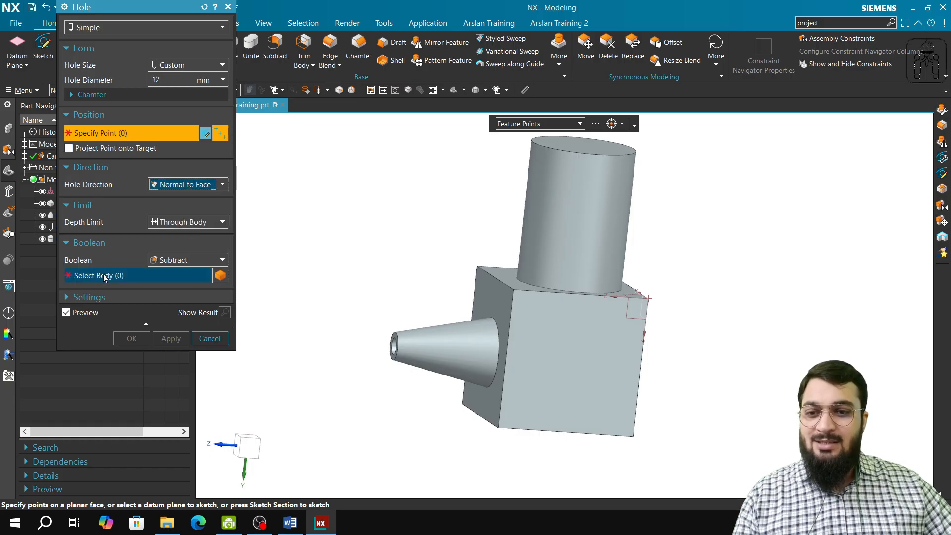
{"action": "left_click", "coordinate": [548, 221]}
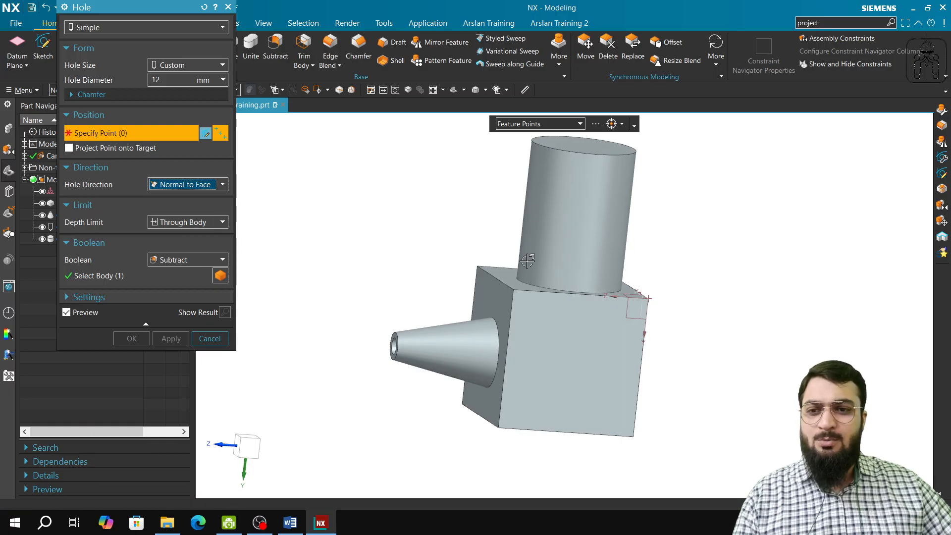
{"action": "middle_click_drag", "start_coordinate": [588, 224], "coordinate": [545, 283], "text": "shift"}
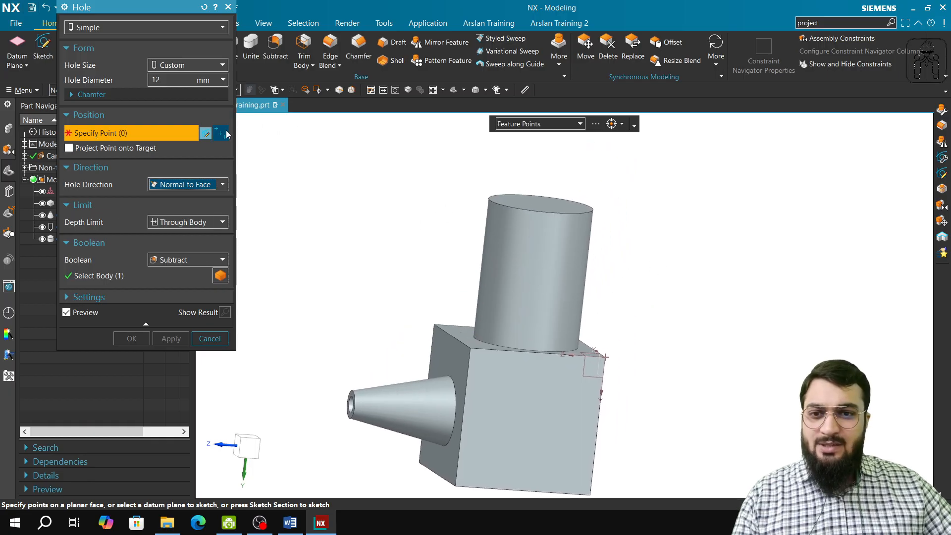
{"action": "left_click", "coordinate": [623, 124]}
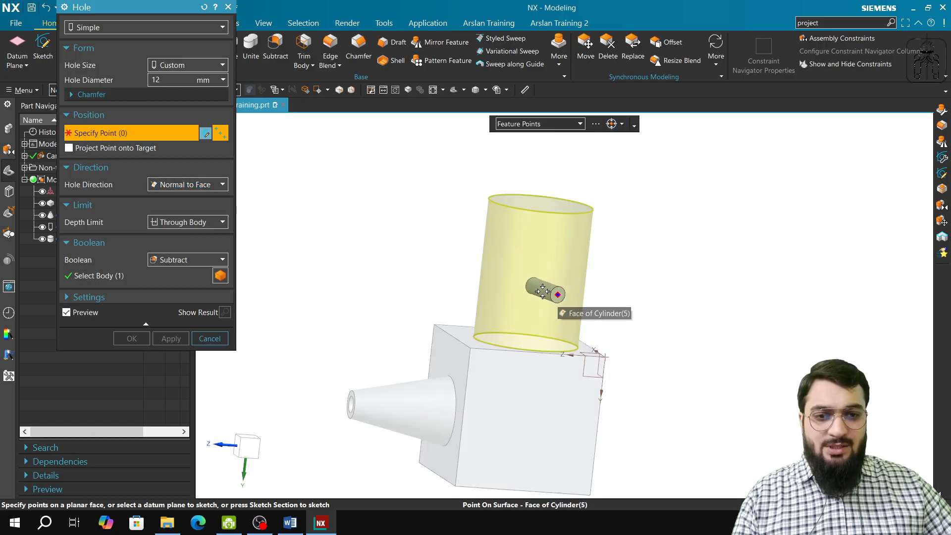
{"action": "scroll", "coordinate": [544, 287], "scroll_direction": "up", "scroll_amount": 5}
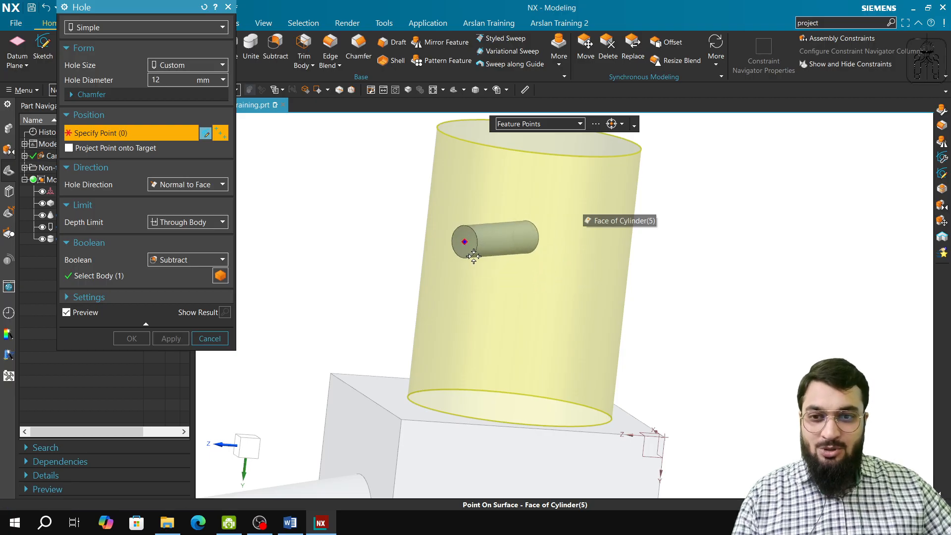
Step: Set the hole direction to Along Vector in the negative Z direction and place the hole point on the cylinder's curved face
{"action": "left_click", "coordinate": [208, 185]}
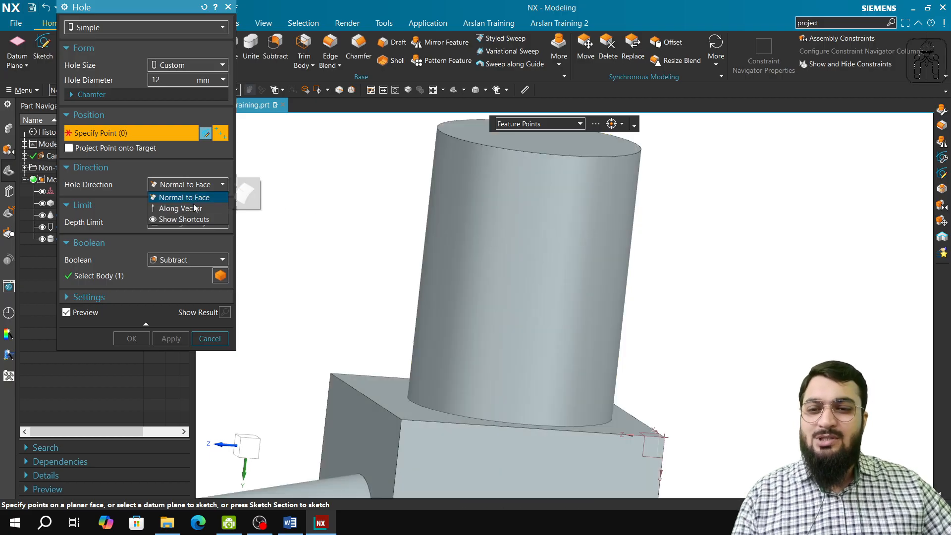
{"action": "left_click", "coordinate": [193, 208]}
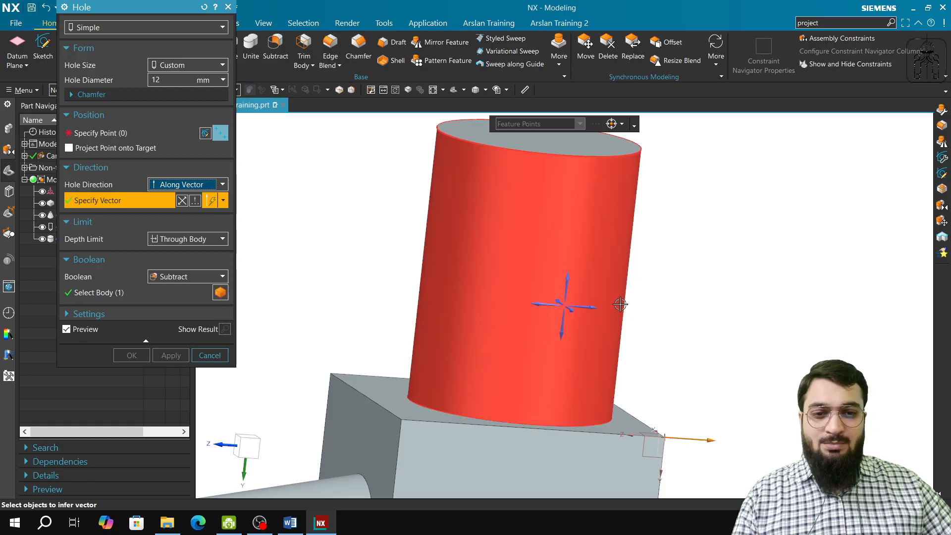
{"action": "middle_click_drag", "start_coordinate": [622, 303], "coordinate": [618, 331]}
{"action": "scroll", "coordinate": [618, 294], "scroll_direction": "up", "scroll_amount": 1}
{"action": "middle_click_drag", "start_coordinate": [618, 294], "coordinate": [596, 234]}
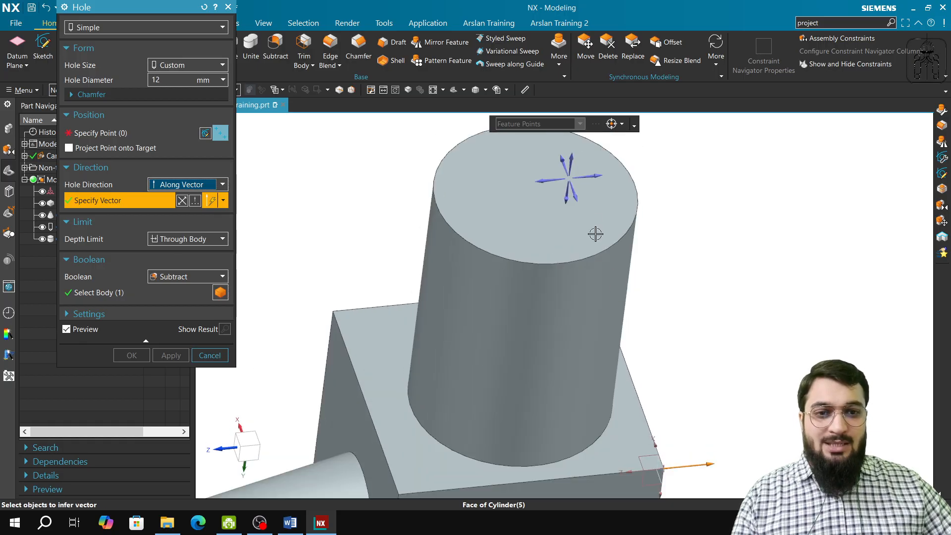
{"action": "left_click", "coordinate": [590, 176]}
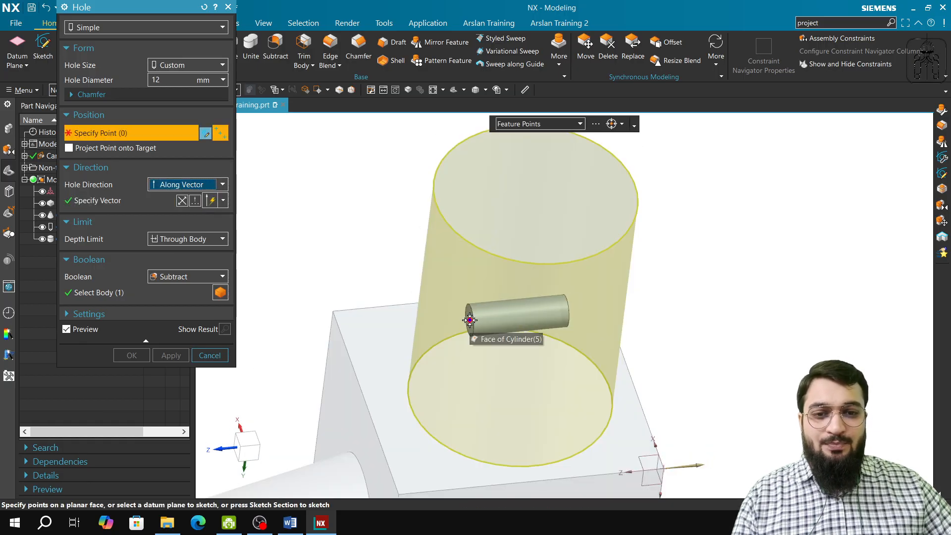
{"action": "left_click", "coordinate": [477, 369]}
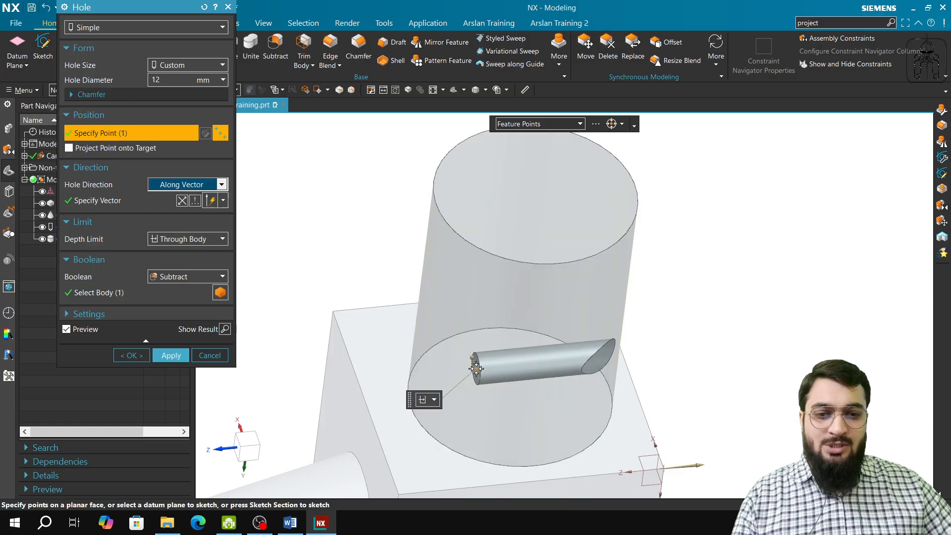
Step: Discard the previewed hole and start a new one that subtracts from the cylinder, with Point on Surface as the only snap option
{"action": "middle_click_drag", "start_coordinate": [477, 368], "coordinate": [521, 389]}
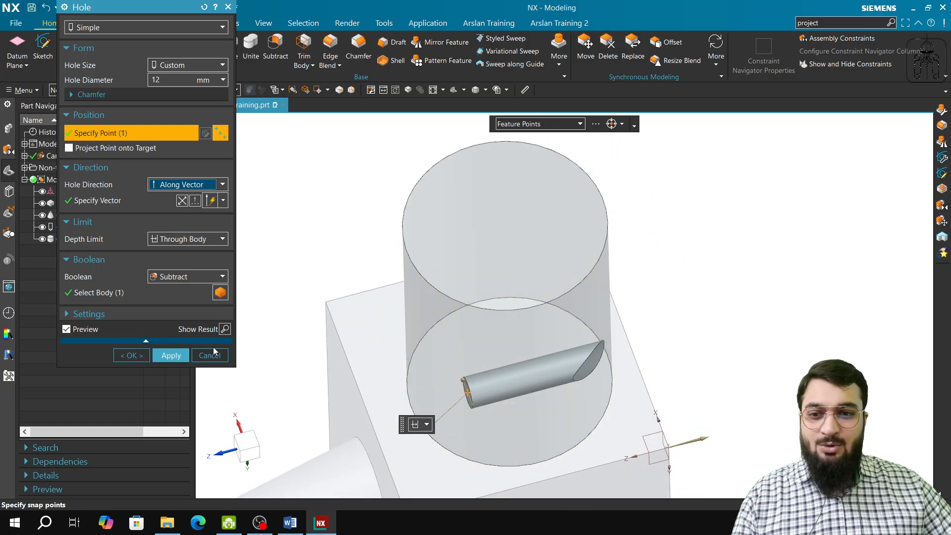
{"action": "left_click", "coordinate": [213, 353]}
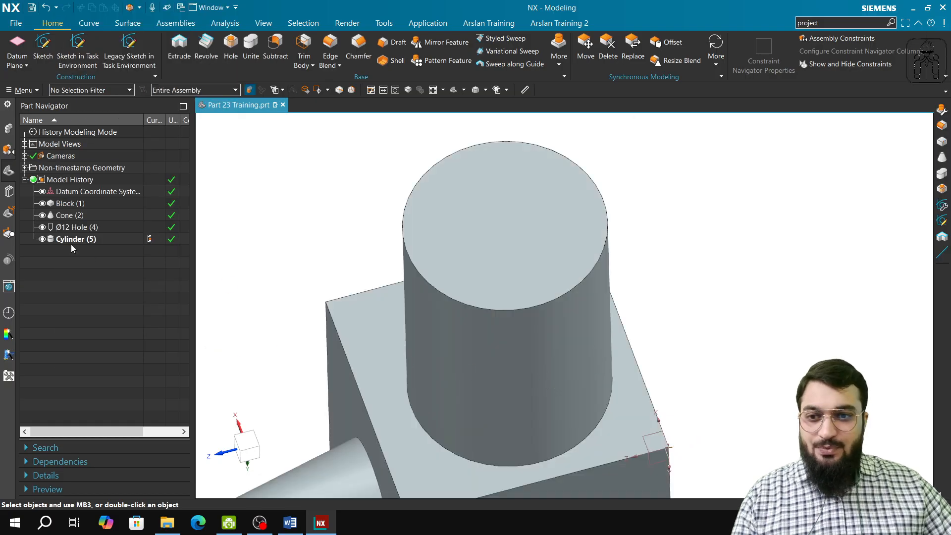
{"action": "left_click", "coordinate": [229, 47]}
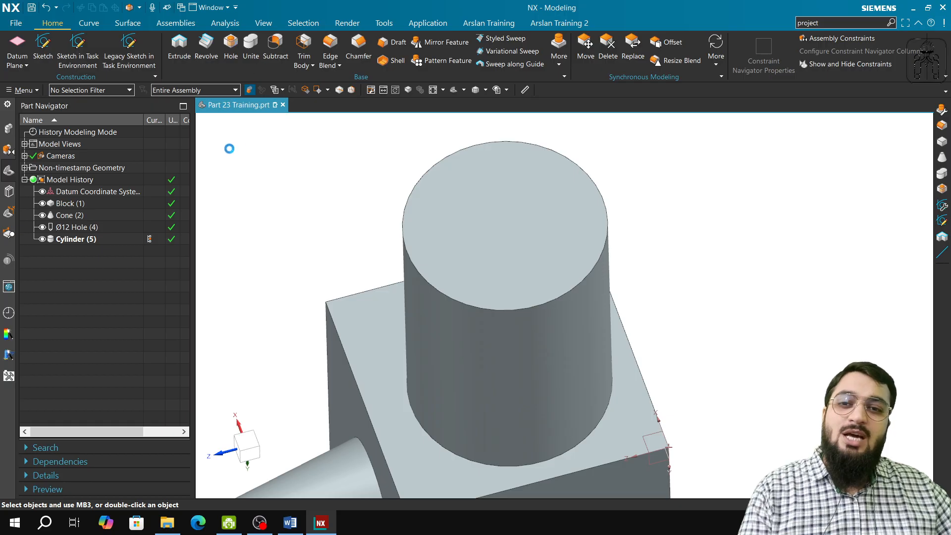
{"action": "left_click", "coordinate": [621, 125]}
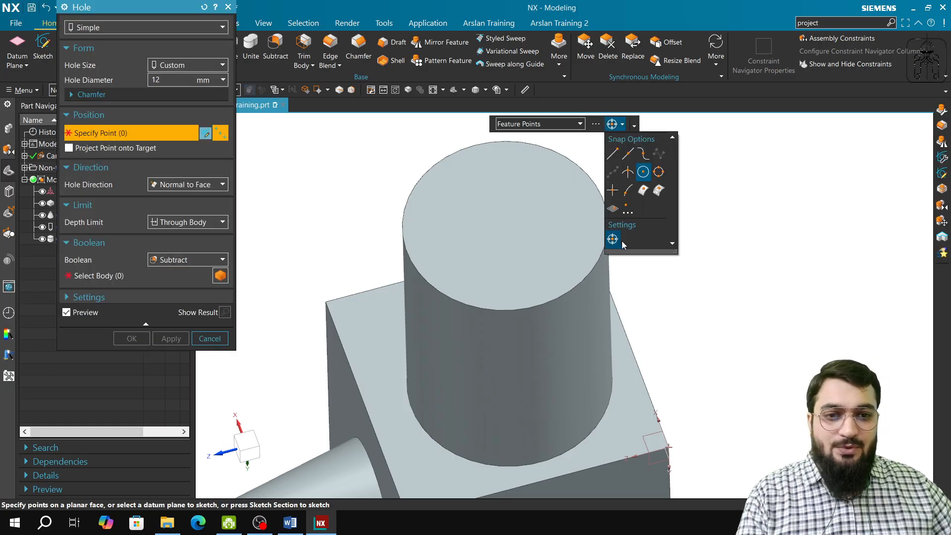
{"action": "left_click", "coordinate": [643, 190]}
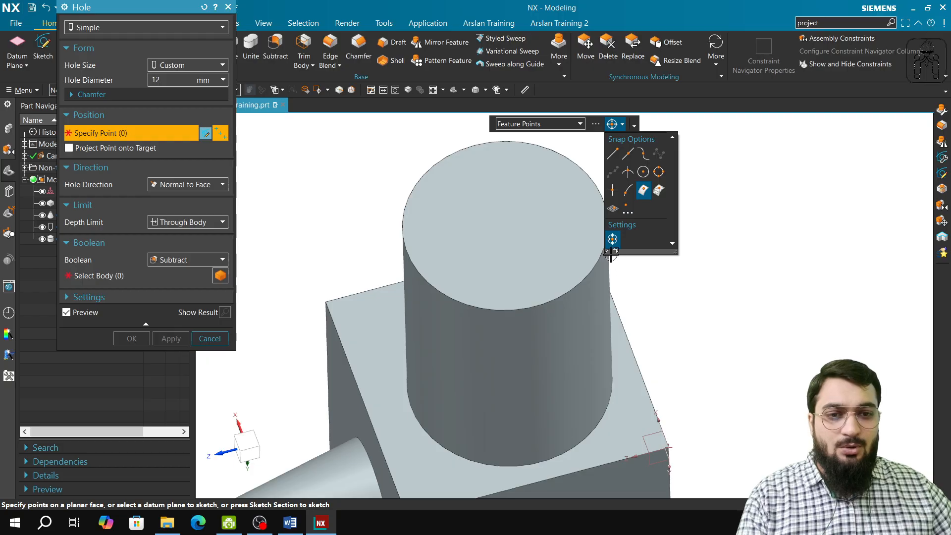
{"action": "left_click", "coordinate": [89, 281]}
{"action": "left_click", "coordinate": [474, 327]}
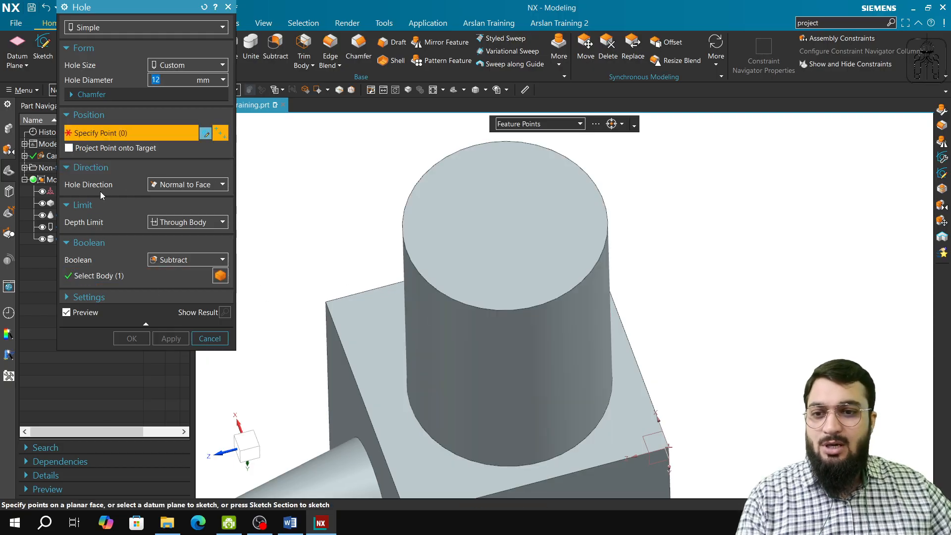
Step: Create a 12 mm Through Body hole Along Vector in the negative Z direction, placed where the cylinder's base meets the block
{"action": "left_click", "coordinate": [171, 186]}
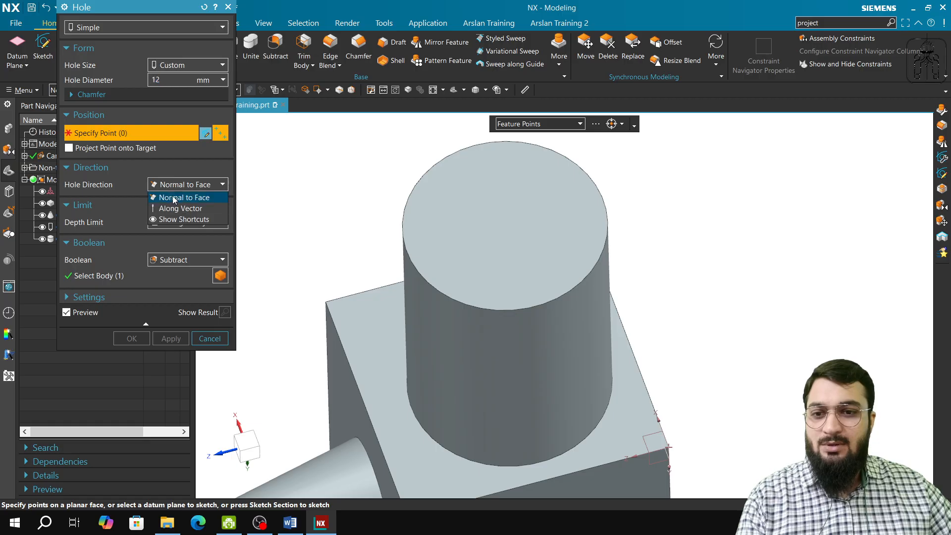
{"action": "left_click", "coordinate": [183, 207]}
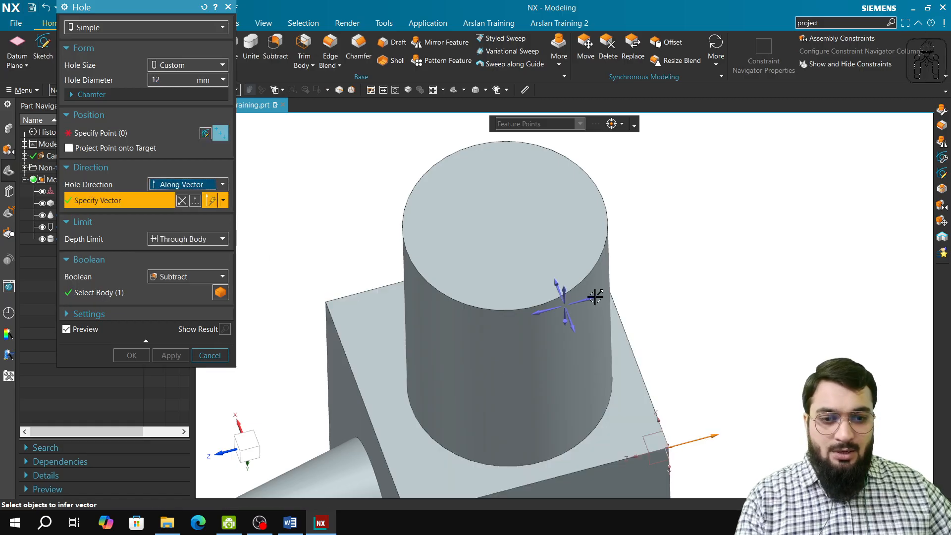
{"action": "left_click", "coordinate": [562, 317]}
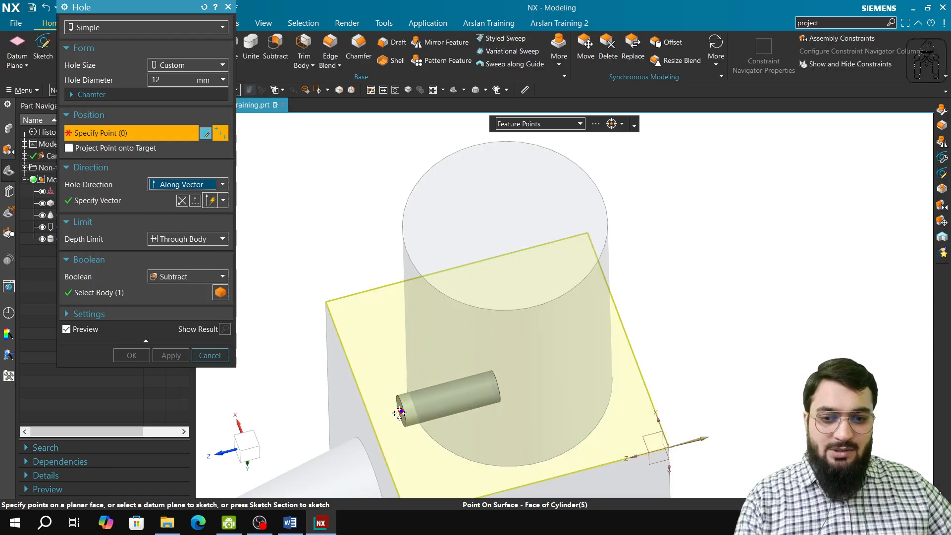
{"action": "left_click", "coordinate": [399, 415]}
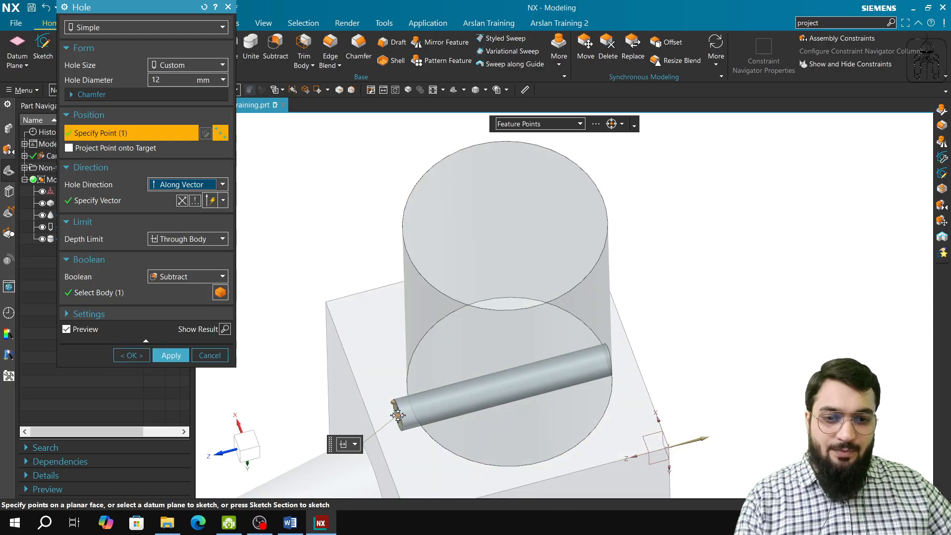
{"action": "middle_click_drag", "start_coordinate": [436, 412], "coordinate": [414, 416]}
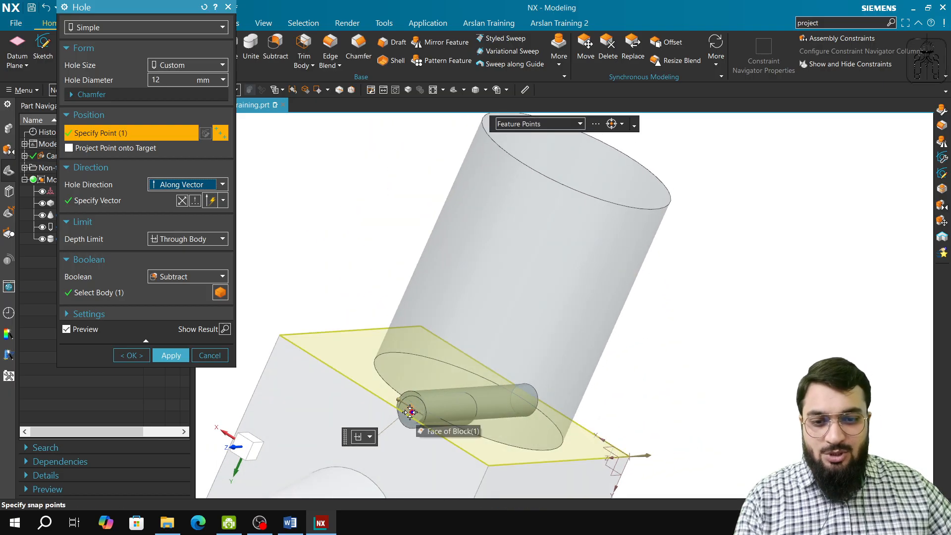
{"action": "left_click", "coordinate": [181, 355]}
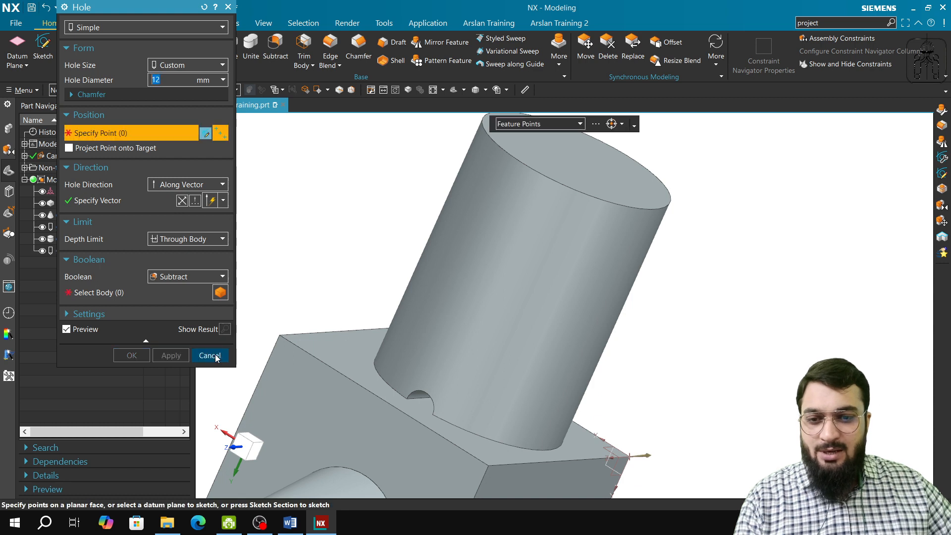
{"action": "left_click", "coordinate": [210, 355]}
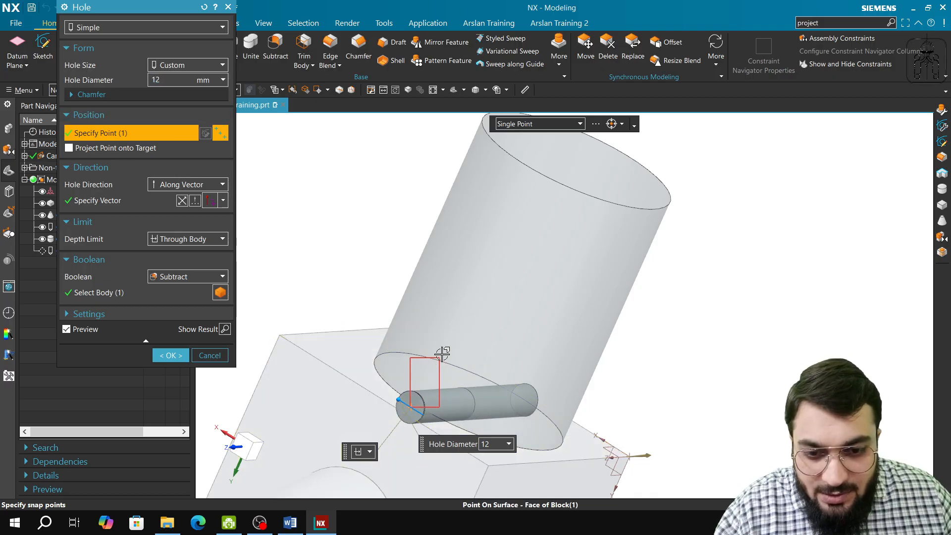
Step: Edit the cylinder's hole by clearing its placement point and specifying a new one higher up on the cylinder's curved face
{"action": "middle_click", "coordinate": [435, 455]}
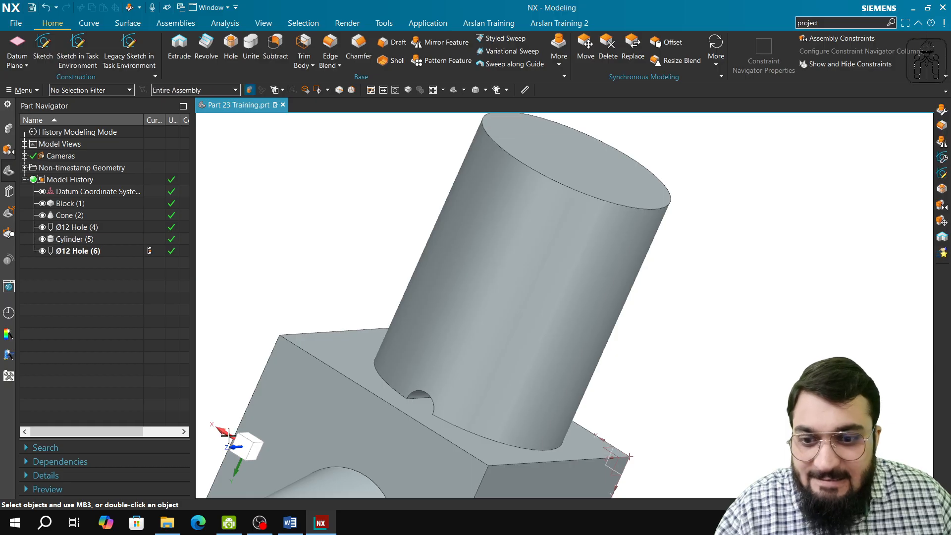
{"action": "left_click", "coordinate": [92, 249]}
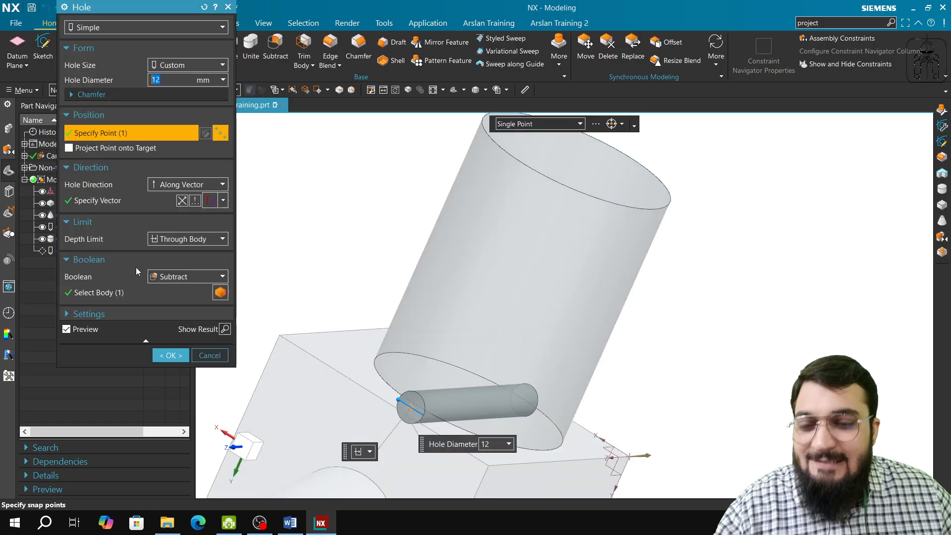
{"action": "right_click", "coordinate": [341, 209]}
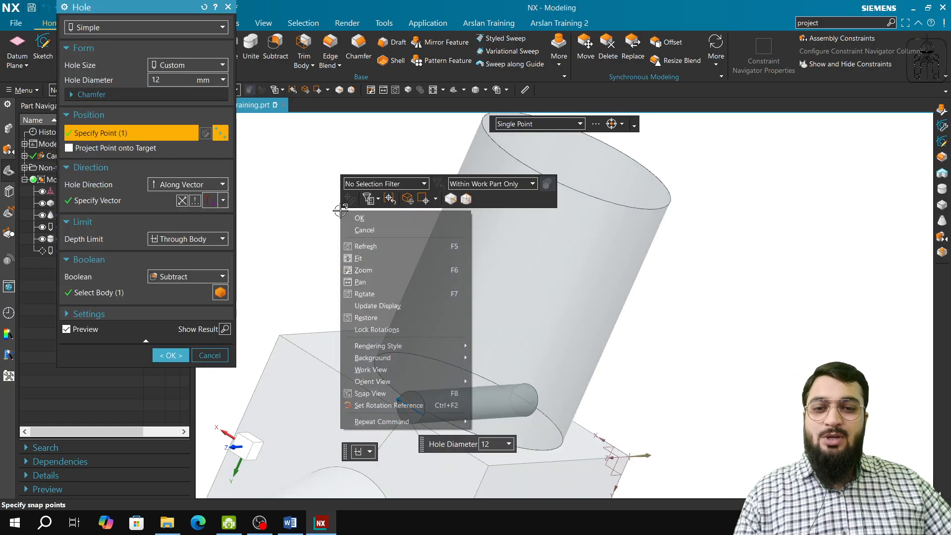
{"action": "left_click", "coordinate": [397, 214]}
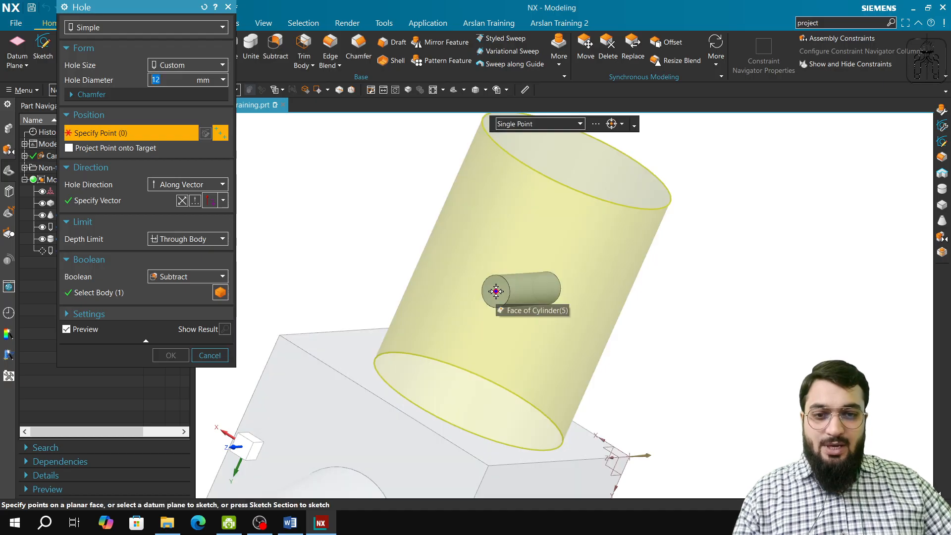
{"action": "middle_click_drag", "start_coordinate": [497, 291], "coordinate": [504, 368]}
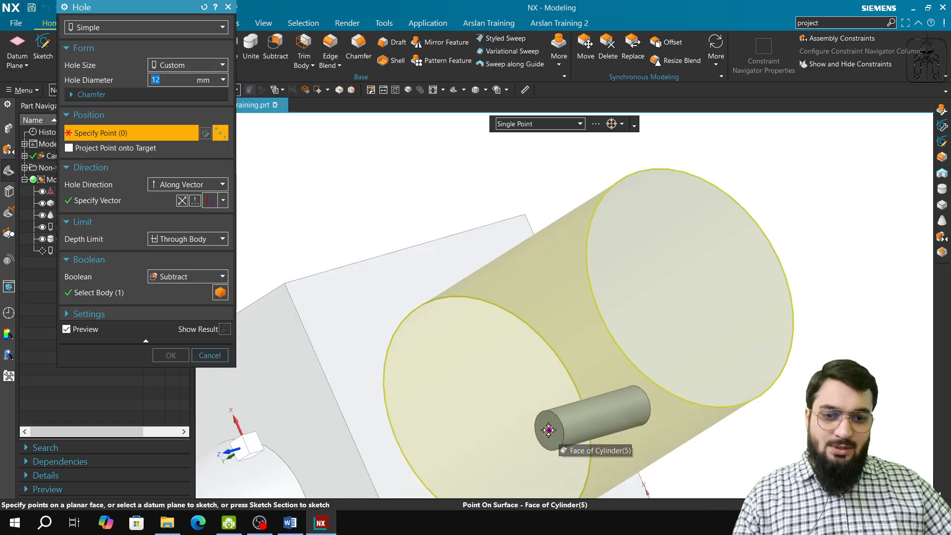
{"action": "middle_click_drag", "start_coordinate": [531, 432], "coordinate": [493, 322]}
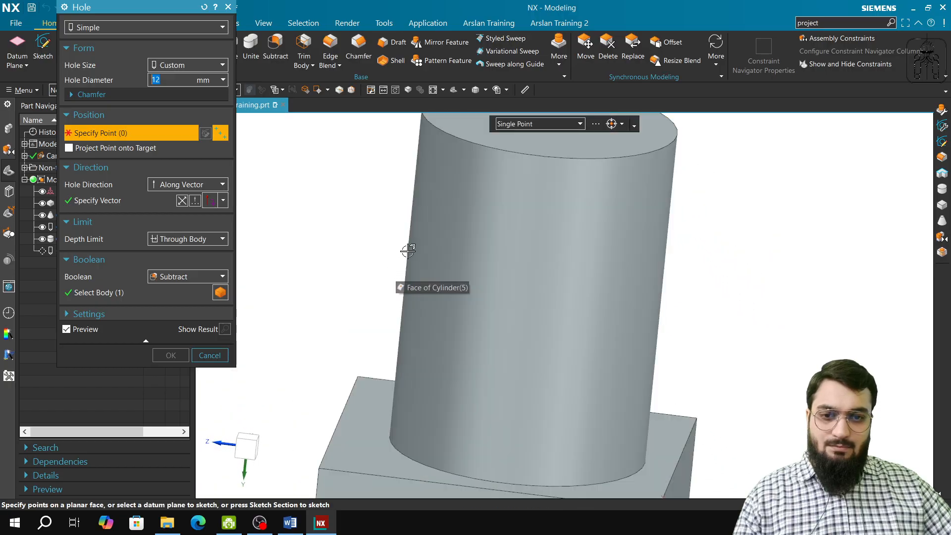
{"action": "left_click", "coordinate": [414, 251]}
{"action": "middle_click_drag", "start_coordinate": [414, 251], "coordinate": [471, 372]}
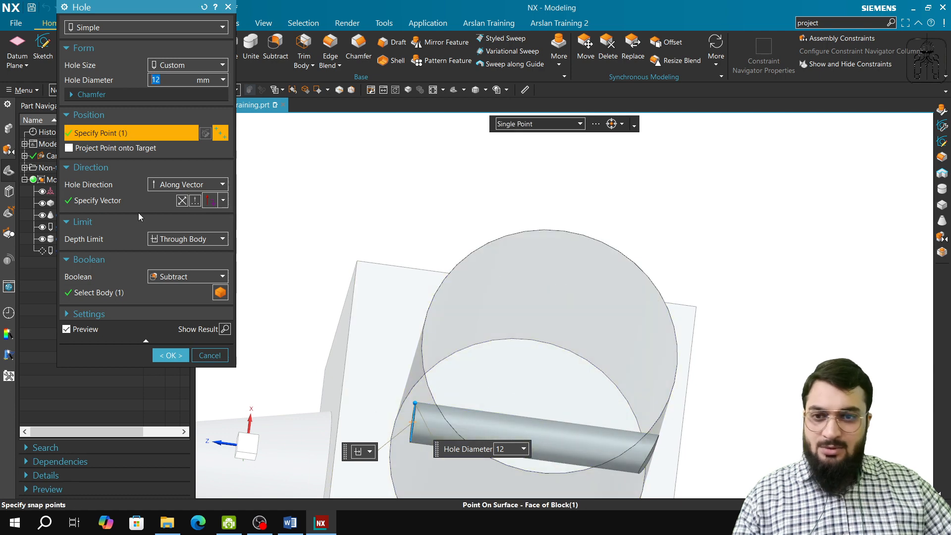
{"action": "left_click", "coordinate": [171, 355]}
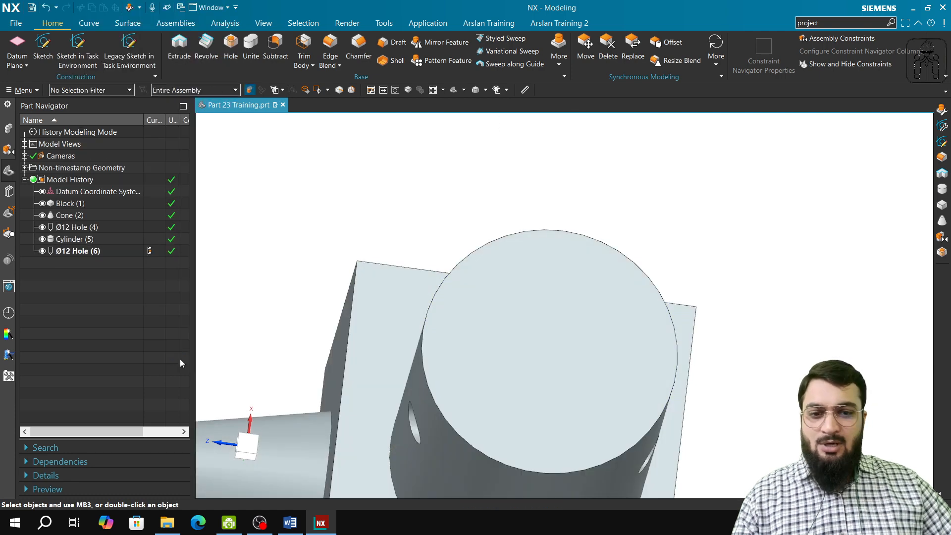
Step: Inspect the hole's opening on the cylinder and review its parameters without changing them
{"action": "middle_click_drag", "start_coordinate": [377, 379], "coordinate": [458, 351]}
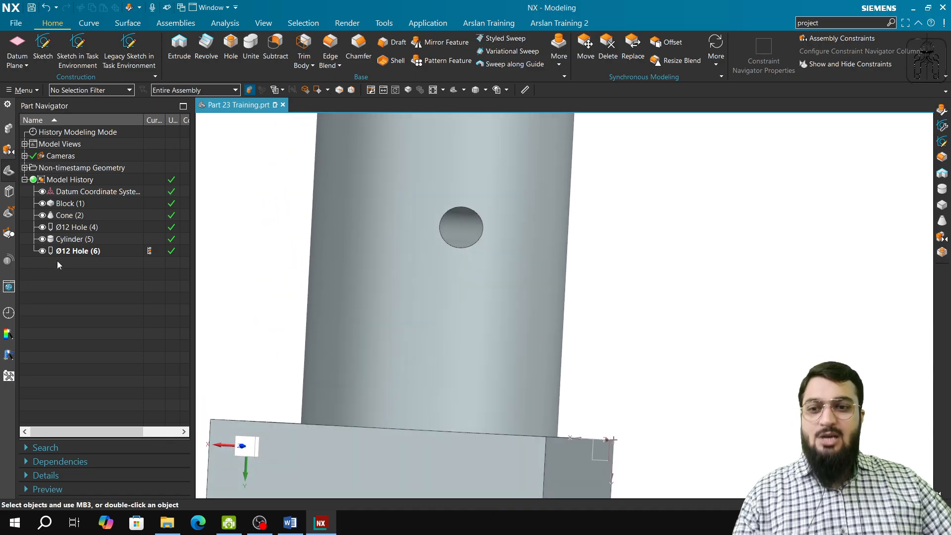
{"action": "double_click", "coordinate": [63, 253]}
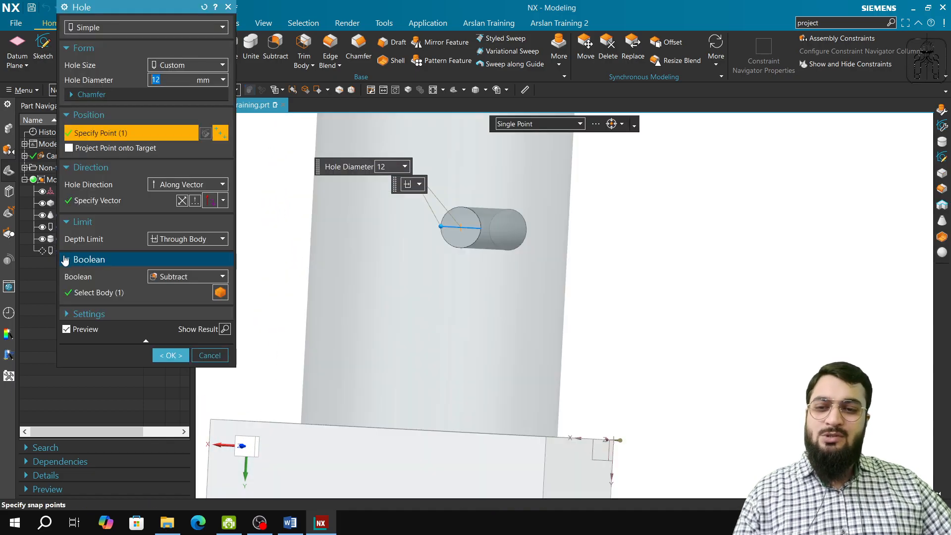
{"action": "left_click", "coordinate": [170, 355]}
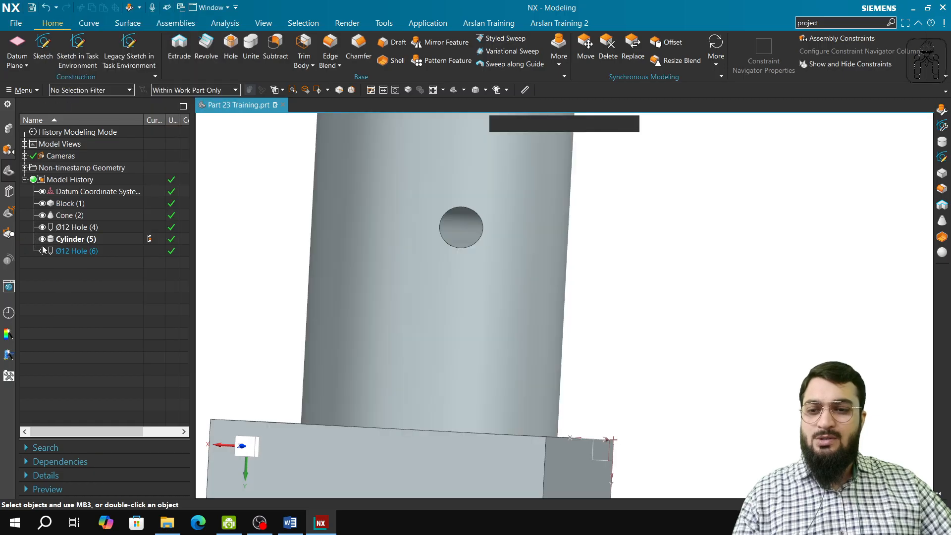
Step: Open the cylinder's hole with Edit with Rollback and activate its direction vector for editing
{"action": "right_click", "coordinate": [72, 251]}
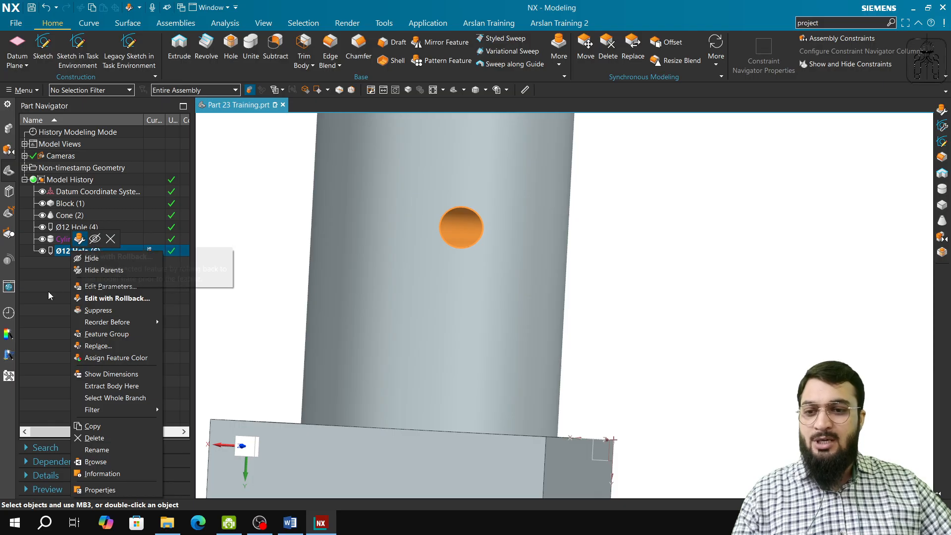
{"action": "left_click", "coordinate": [99, 297]}
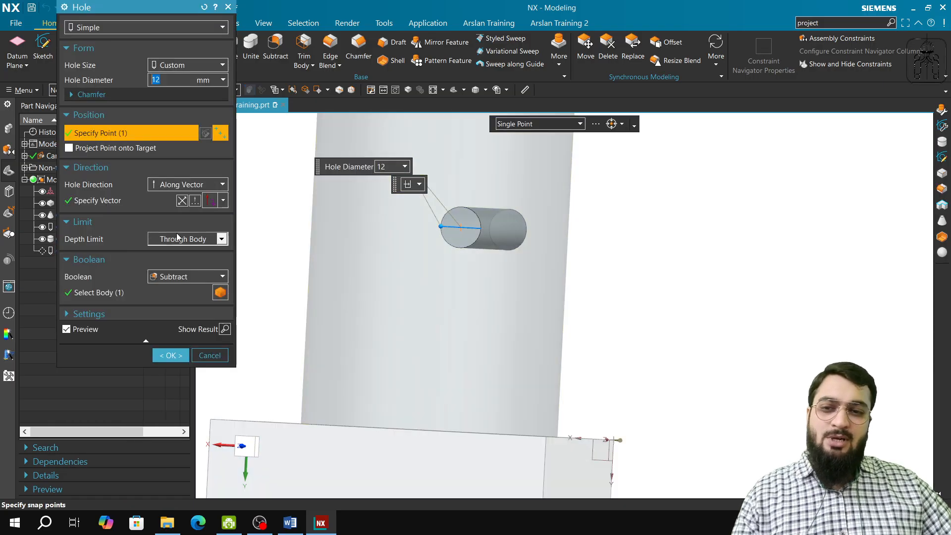
{"action": "left_click", "coordinate": [121, 201]}
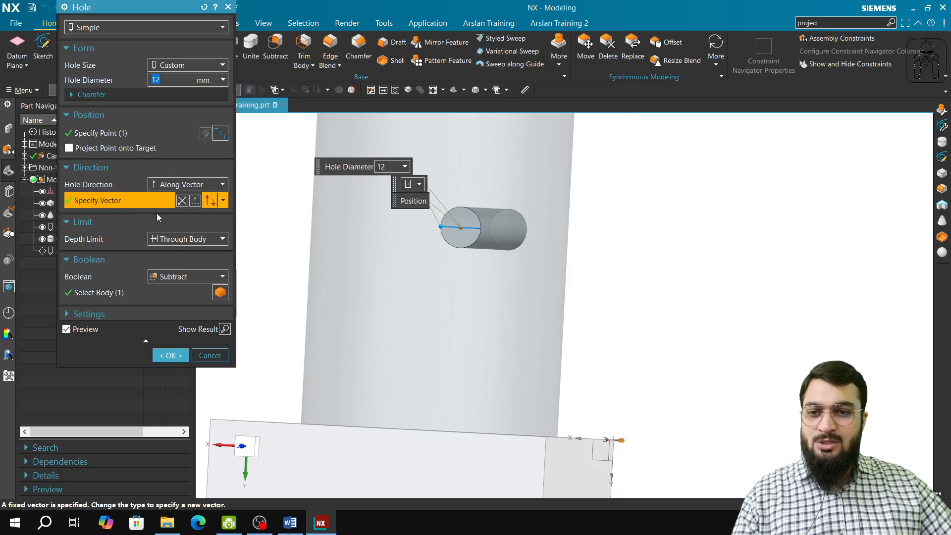
{"action": "right_click", "coordinate": [268, 227]}
{"action": "right_click", "coordinate": [251, 221]}
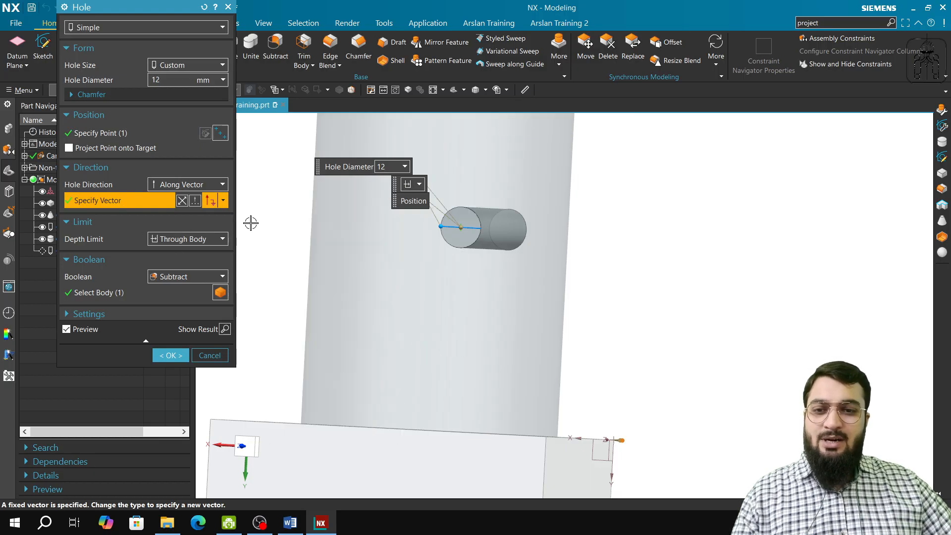
{"action": "right_click", "coordinate": [261, 212]}
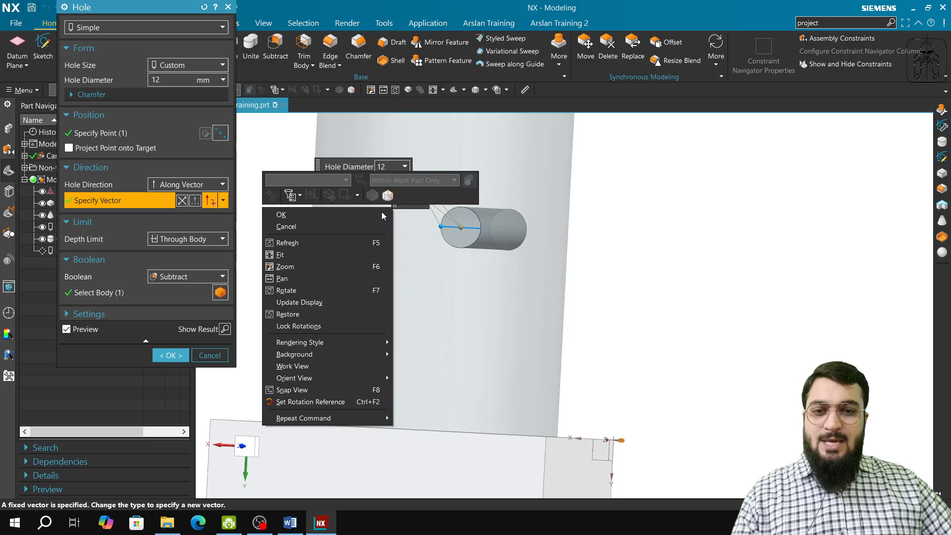
{"action": "left_click", "coordinate": [240, 218]}
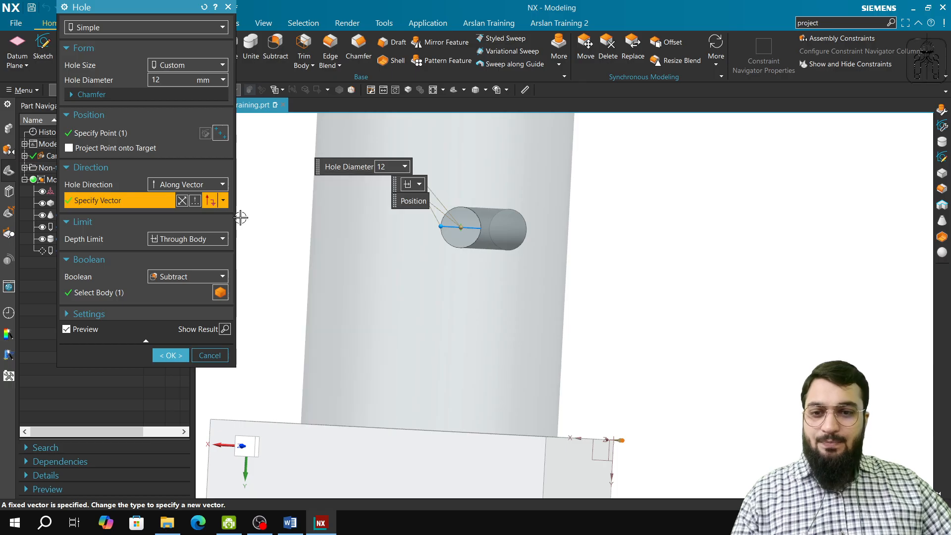
Step: Try to redefine the hole's direction as an Inferred Vector taken from the cylinder
{"action": "left_click", "coordinate": [195, 202]}
{"action": "scroll", "coordinate": [437, 308], "scroll_direction": "down", "scroll_amount": 3}
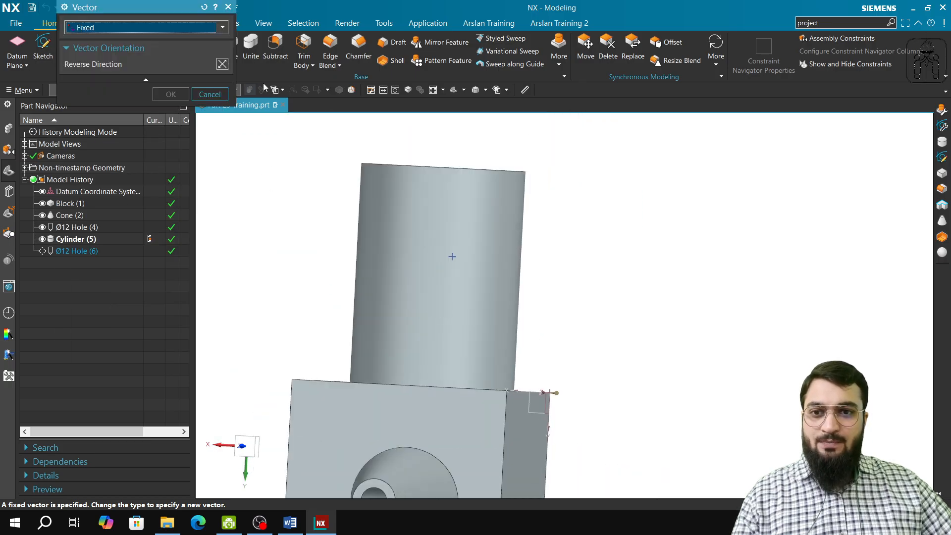
{"action": "left_click", "coordinate": [223, 28]}
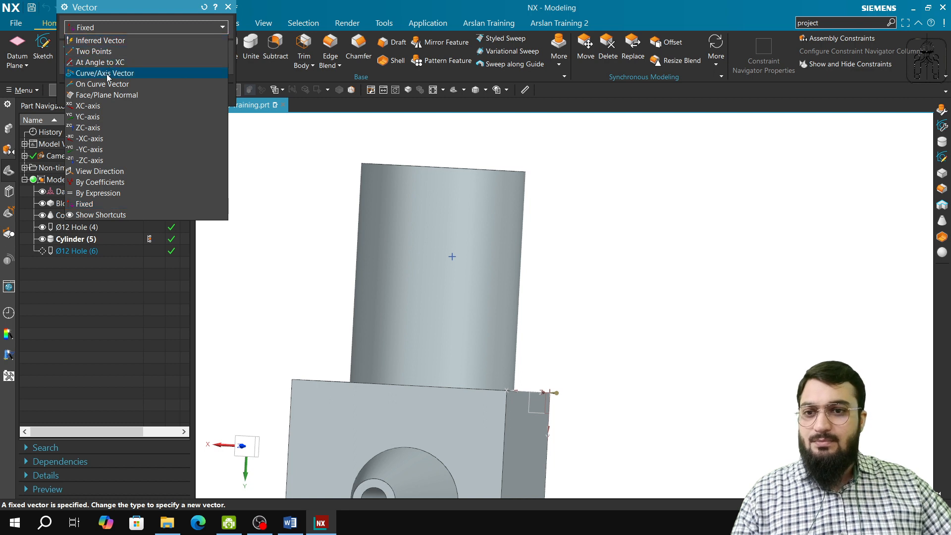
{"action": "left_click", "coordinate": [101, 41]}
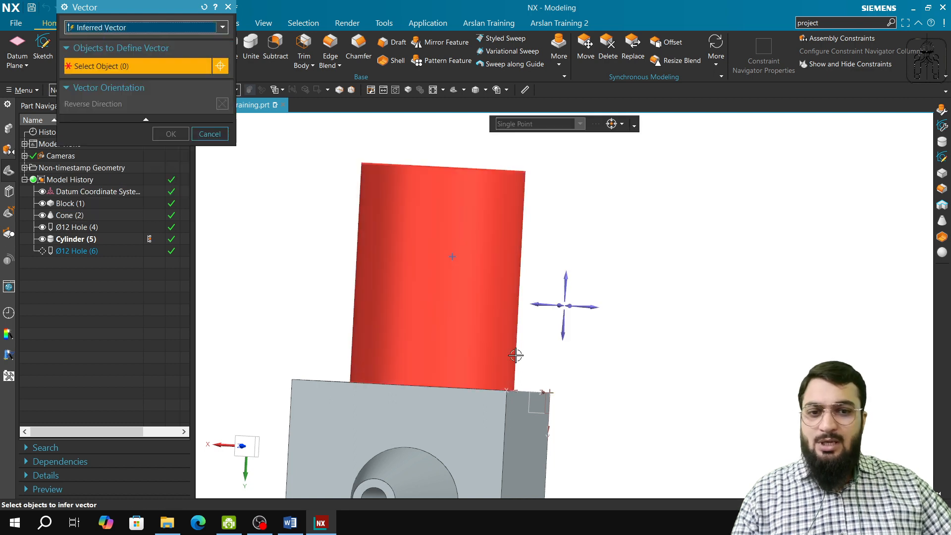
{"action": "left_click", "coordinate": [431, 324]}
{"action": "left_click", "coordinate": [171, 134]}
Step: Review the hole's placement point and its Subtract target body, and close the hole edit without changes
{"action": "left_click", "coordinate": [112, 135]}
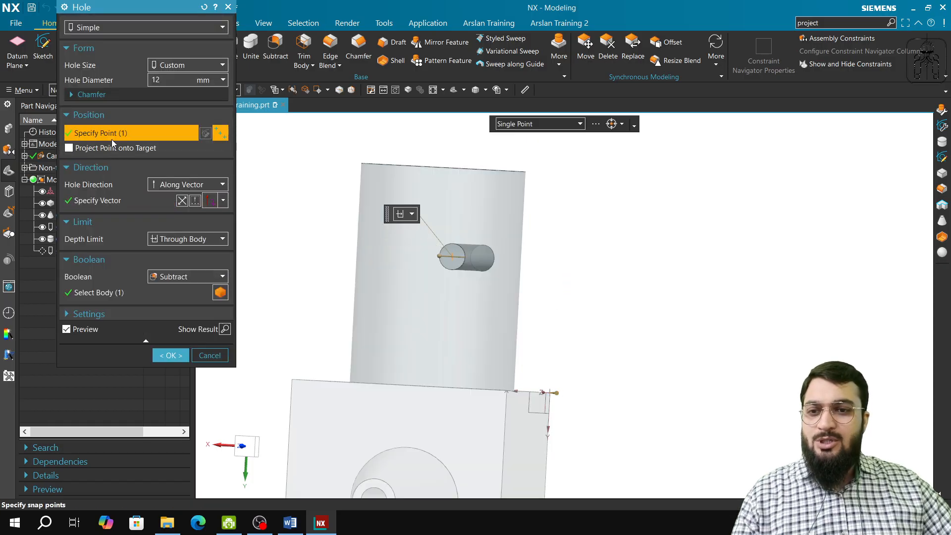
{"action": "right_click", "coordinate": [305, 269]}
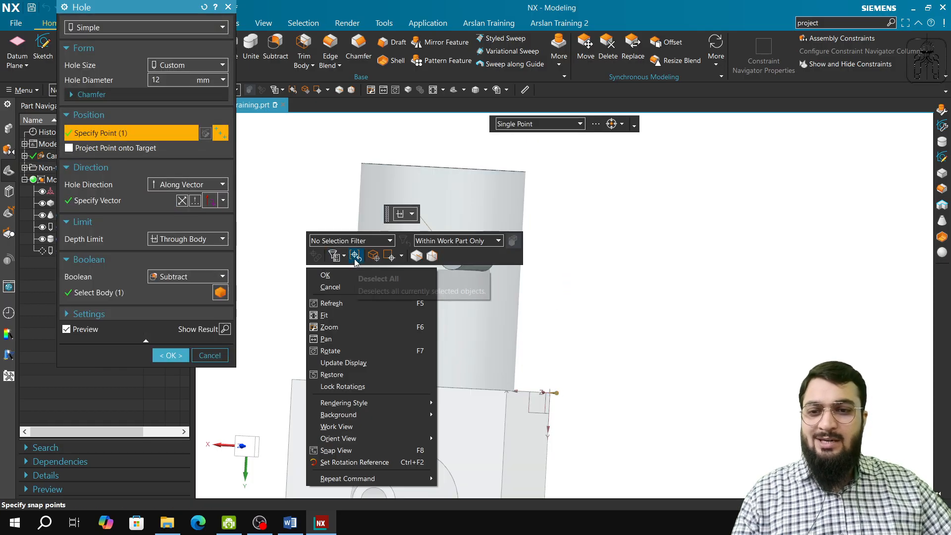
{"action": "left_click", "coordinate": [102, 293]}
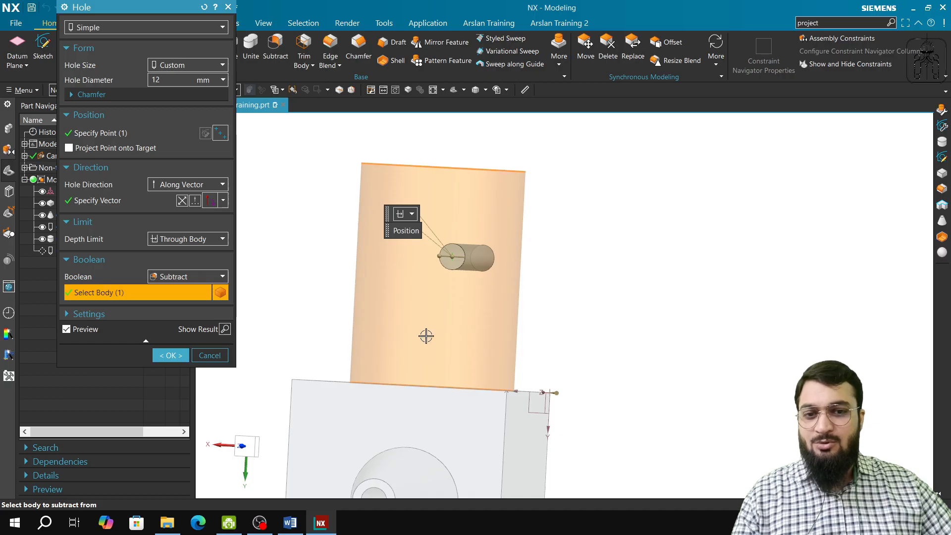
{"action": "middle_click_drag", "start_coordinate": [426, 336], "coordinate": [406, 329]}
{"action": "right_click", "coordinate": [290, 247]}
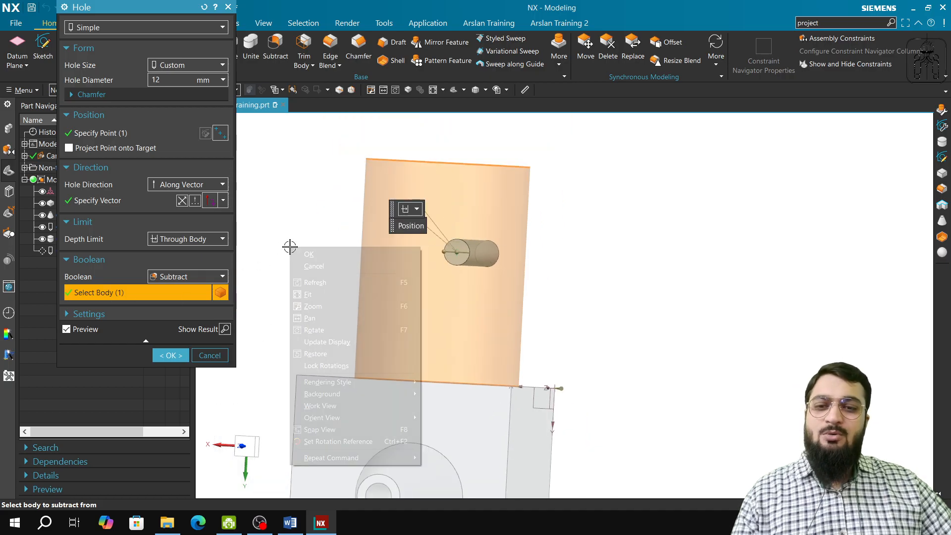
{"action": "left_click", "coordinate": [216, 358]}
{"action": "middle_click", "coordinate": [221, 366]}
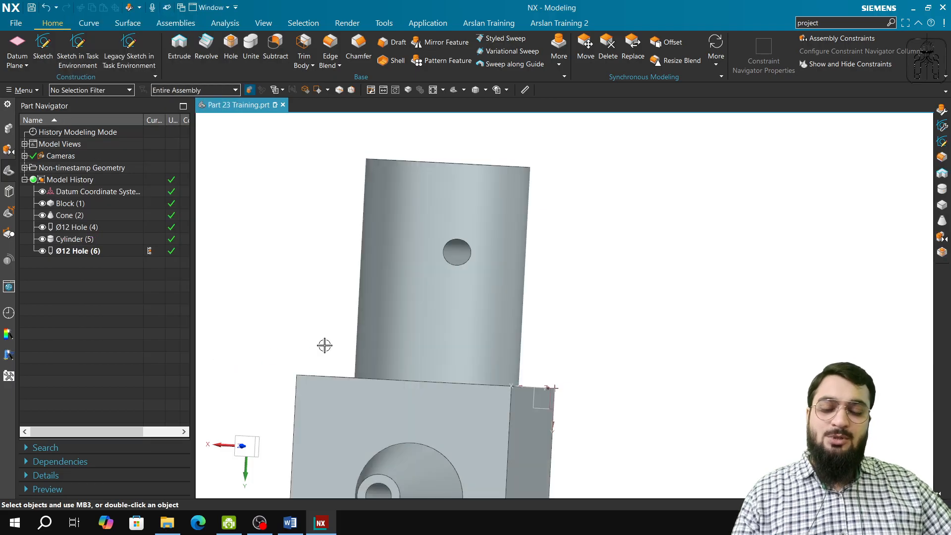
Step: Switch to the Word syllabus, check the Part 23 topic list for the next tool, and return to NX
{"action": "scroll", "coordinate": [326, 342], "scroll_direction": "down", "scroll_amount": 5}
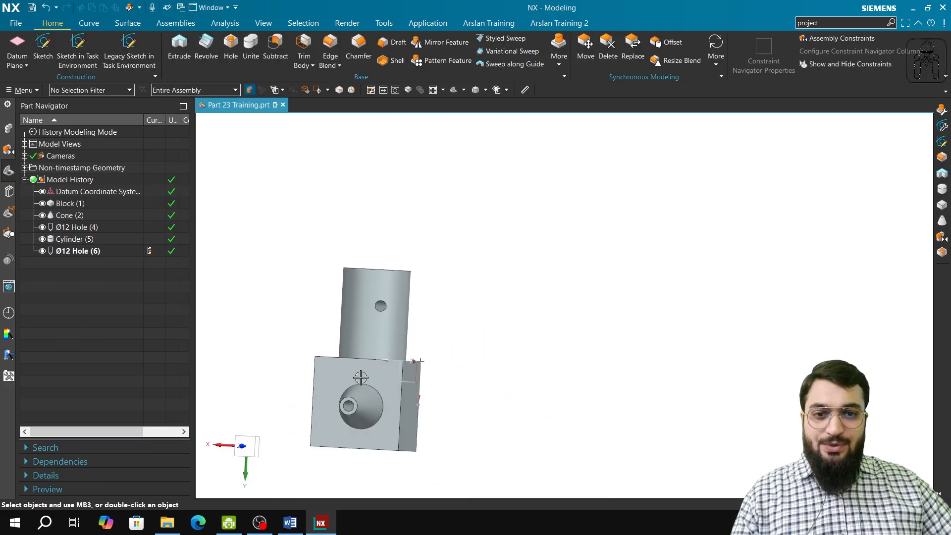
{"action": "left_click", "coordinate": [291, 523]}
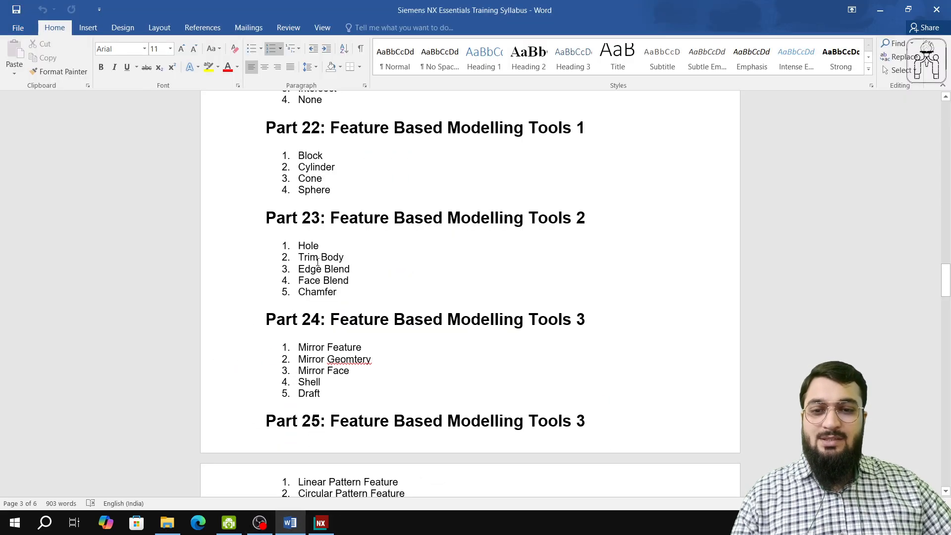
{"action": "left_click", "coordinate": [321, 522]}
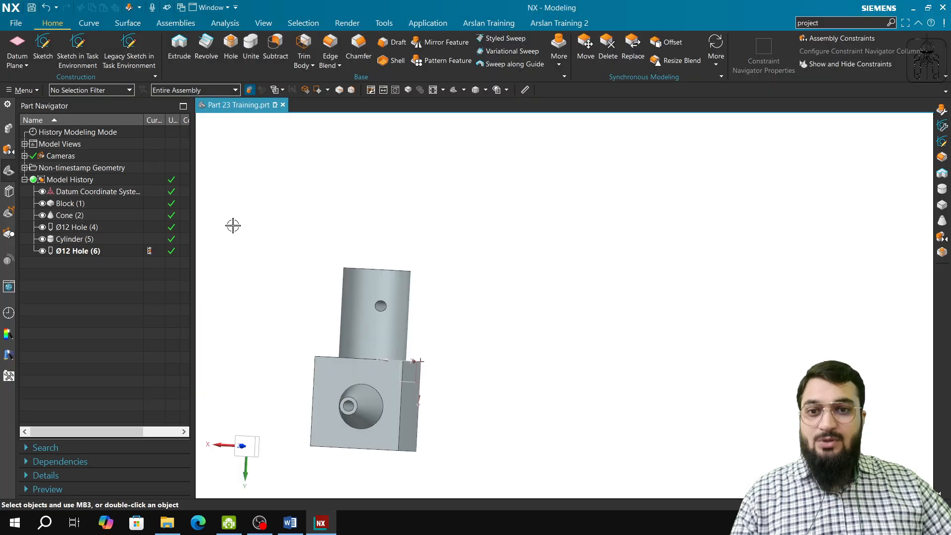
Step: Review the Hole tool's available hole types and hole size options, keeping Simple and Custom, and cancel it
{"action": "left_click", "coordinate": [231, 45]}
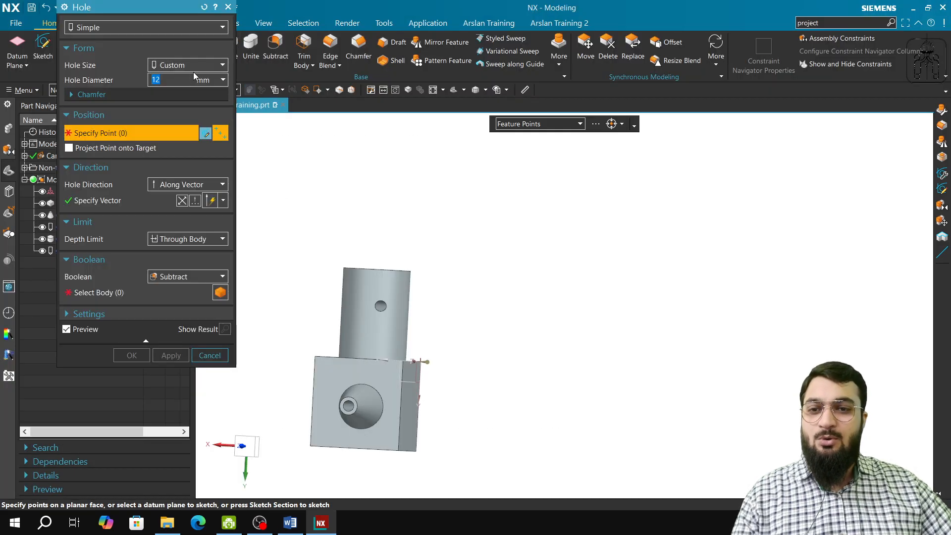
{"action": "left_click", "coordinate": [172, 28]}
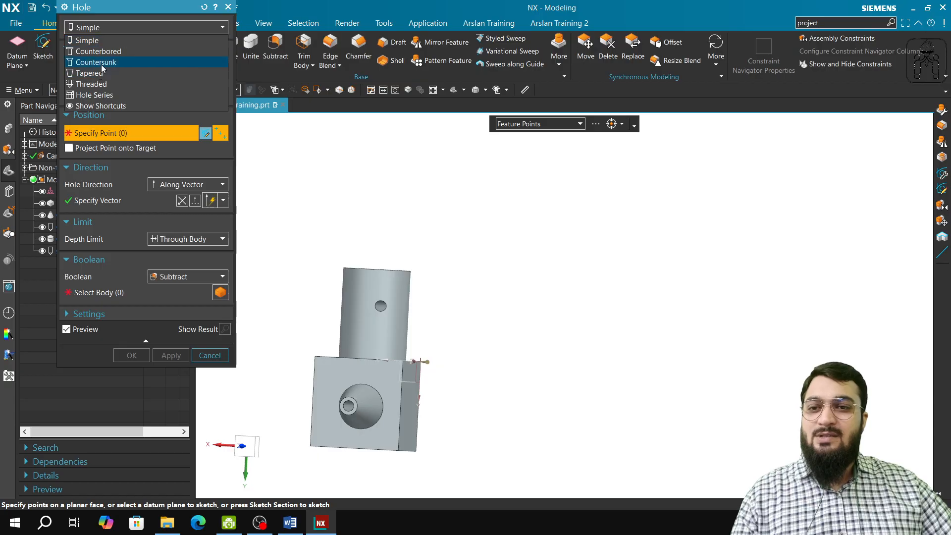
{"action": "left_click", "coordinate": [140, 40]}
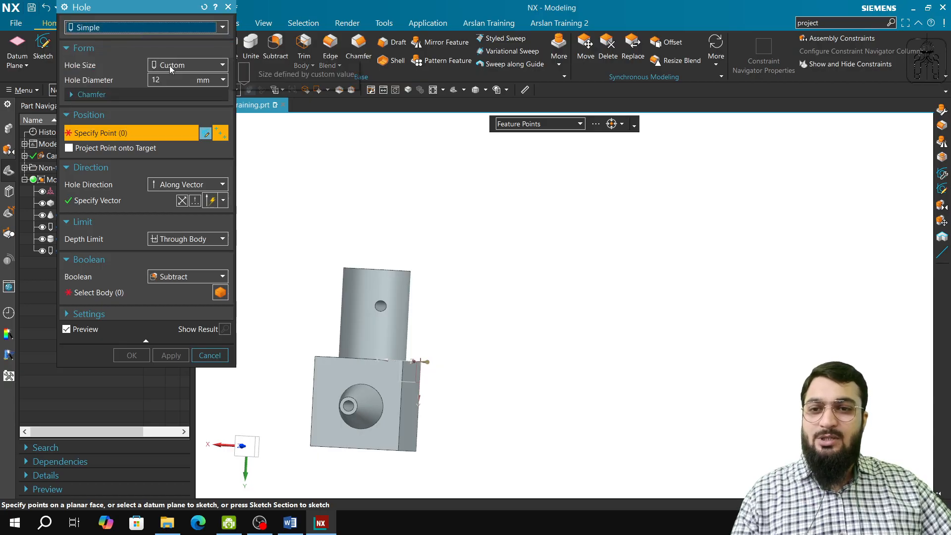
{"action": "left_click", "coordinate": [171, 66]}
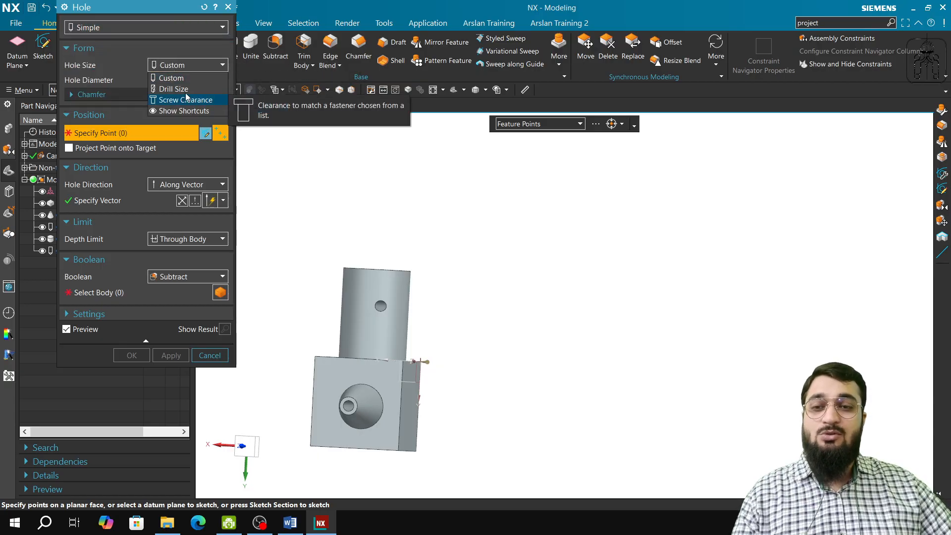
{"action": "left_click", "coordinate": [184, 78]}
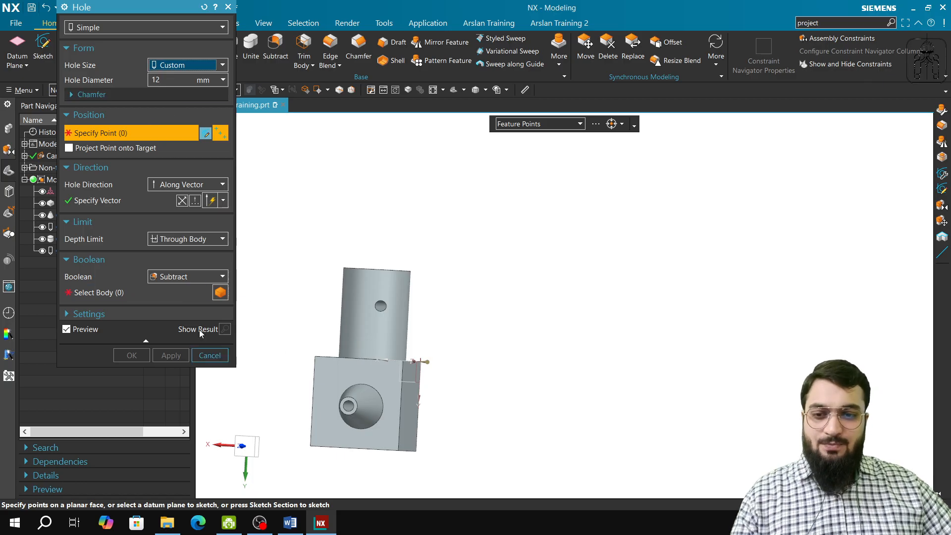
{"action": "left_click", "coordinate": [220, 352]}
Step: Create a sketch on the block's face that carries the cone and start a Through Points Studio Spline
{"action": "scroll", "coordinate": [340, 346], "scroll_direction": "down", "scroll_amount": 3}
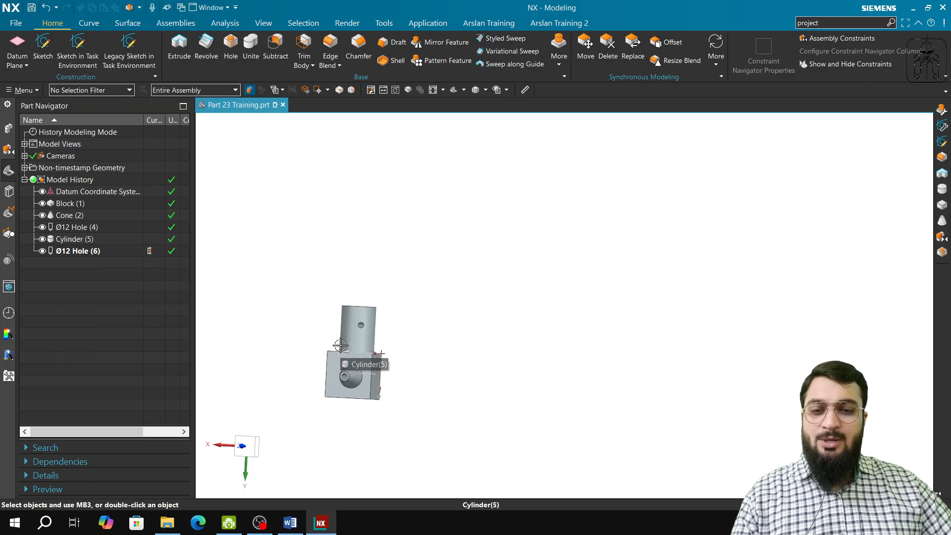
{"action": "scroll", "coordinate": [340, 345], "scroll_direction": "up", "scroll_amount": 4}
{"action": "middle_click_drag", "start_coordinate": [341, 345], "coordinate": [367, 321]}
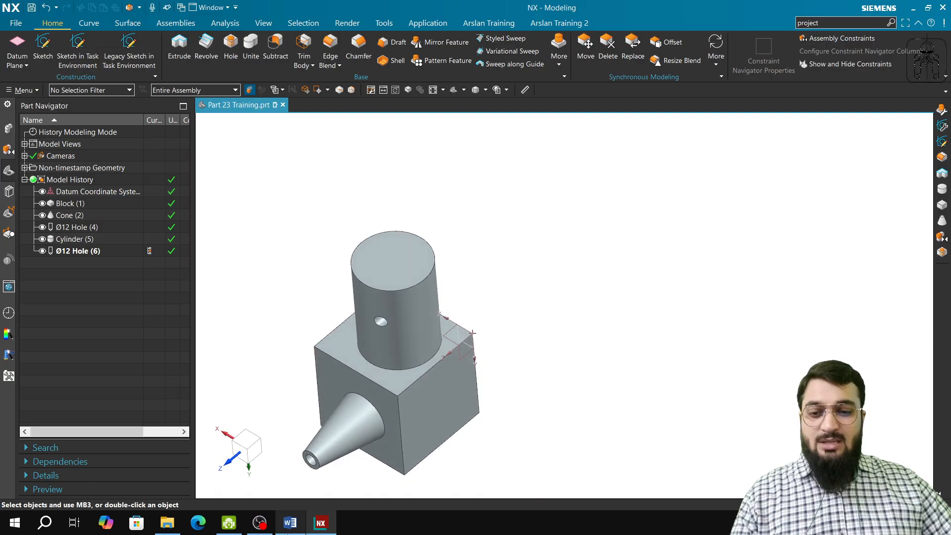
{"action": "mouse_move", "coordinate": [289, 526]}
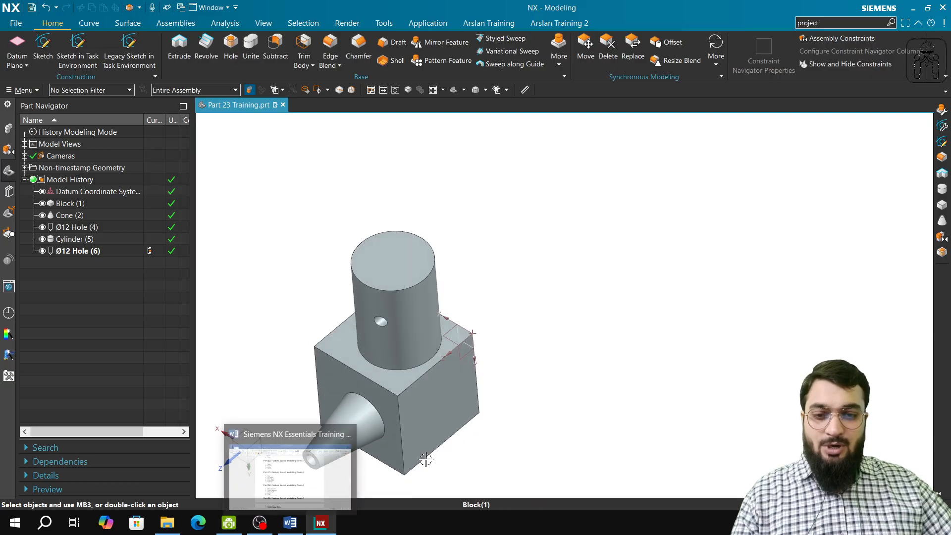
{"action": "middle_click_drag", "start_coordinate": [425, 459], "coordinate": [428, 409]}
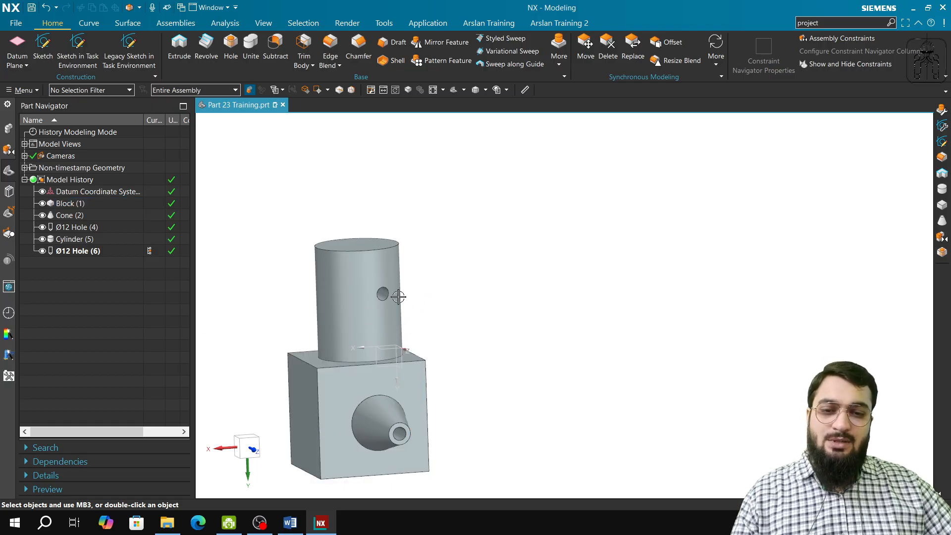
{"action": "left_click", "coordinate": [251, 448]}
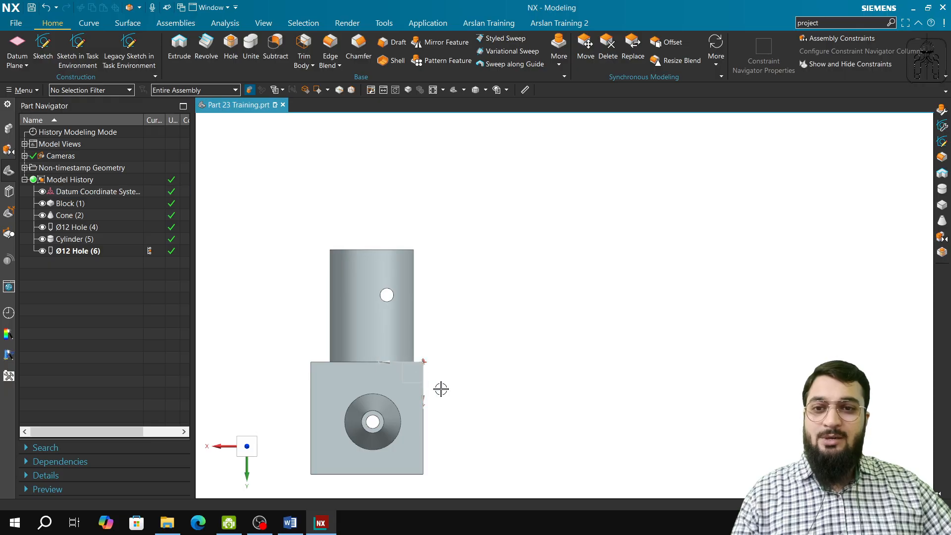
{"action": "left_click", "coordinate": [129, 49]}
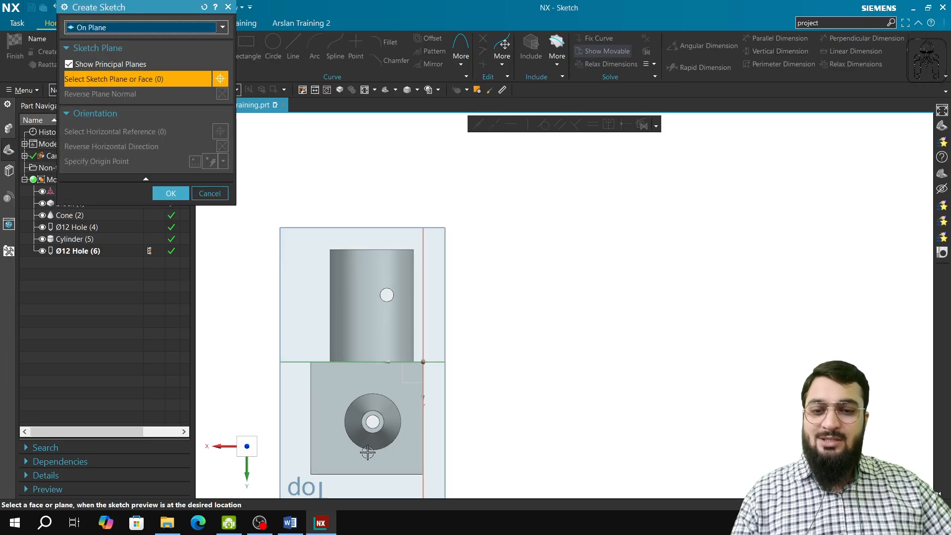
{"action": "left_click", "coordinate": [322, 382]}
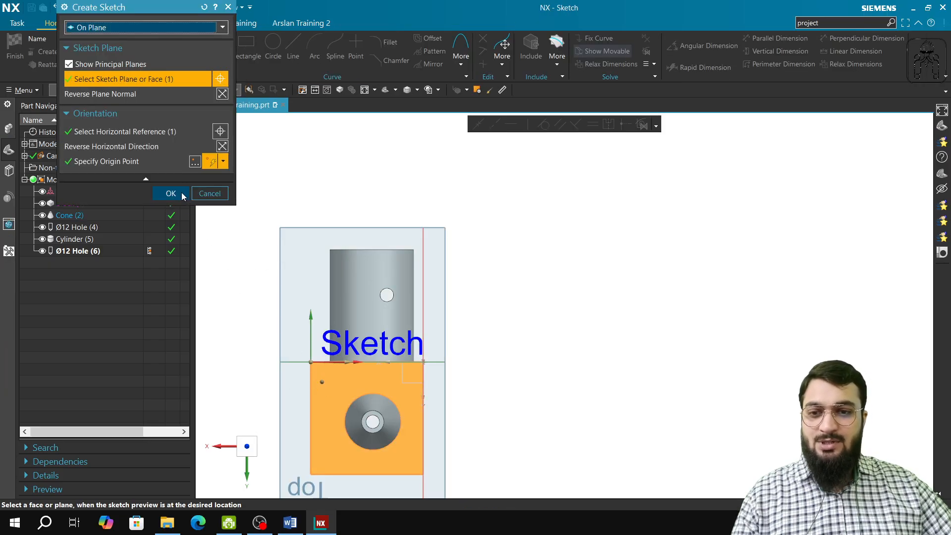
{"action": "left_click", "coordinate": [171, 193]}
{"action": "scroll", "coordinate": [419, 365], "scroll_direction": "down", "scroll_amount": 2}
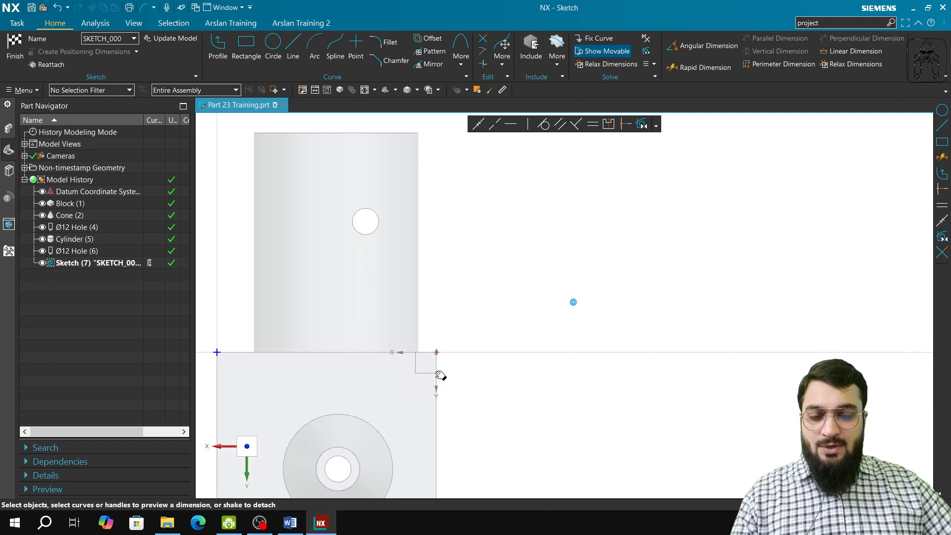
{"action": "middle_click_drag", "start_coordinate": [441, 375], "coordinate": [574, 307], "text": "shift"}
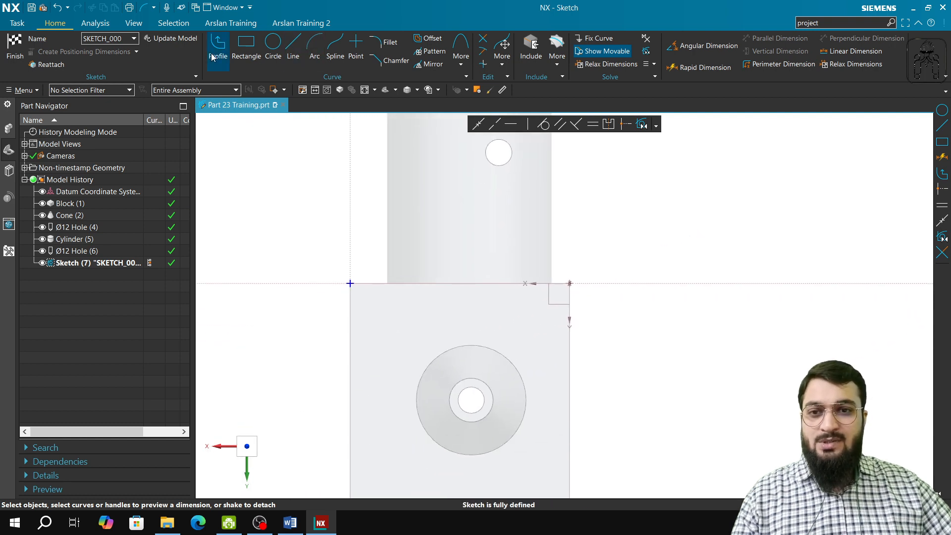
{"action": "left_click", "coordinate": [335, 48]}
{"action": "scroll", "coordinate": [483, 276], "scroll_direction": "up", "scroll_amount": 2}
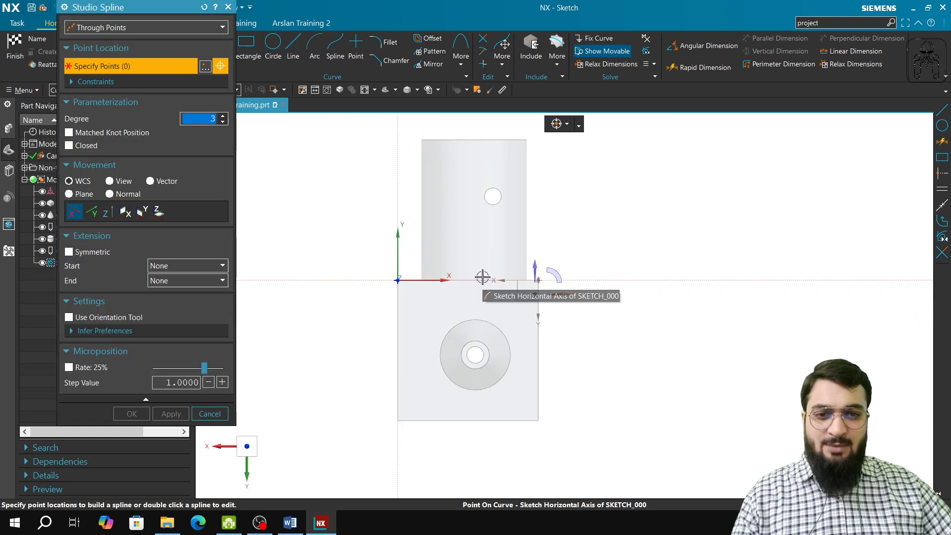
{"action": "middle_click_drag", "start_coordinate": [481, 318], "coordinate": [377, 379], "text": "shift"}
{"action": "left_click", "coordinate": [272, 389]}
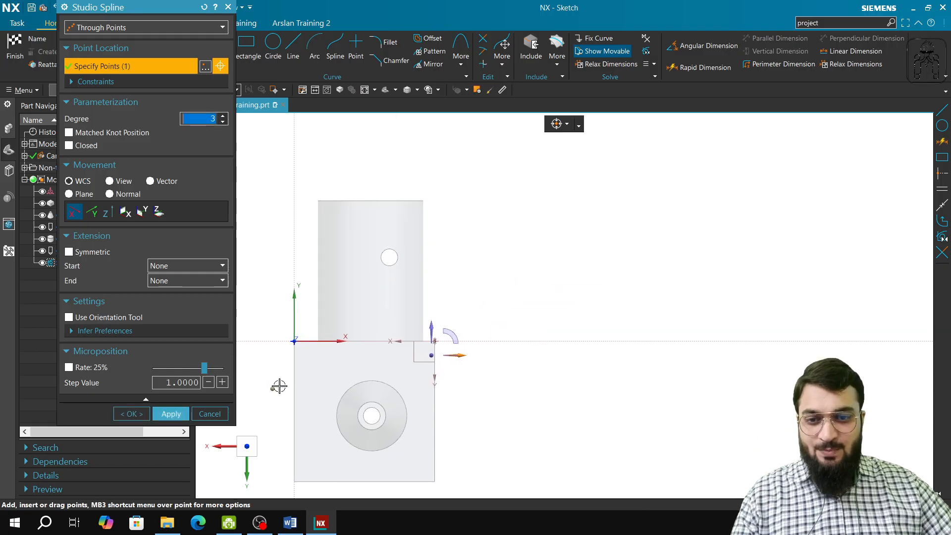
{"action": "left_click", "coordinate": [282, 384]}
{"action": "left_click", "coordinate": [304, 377]}
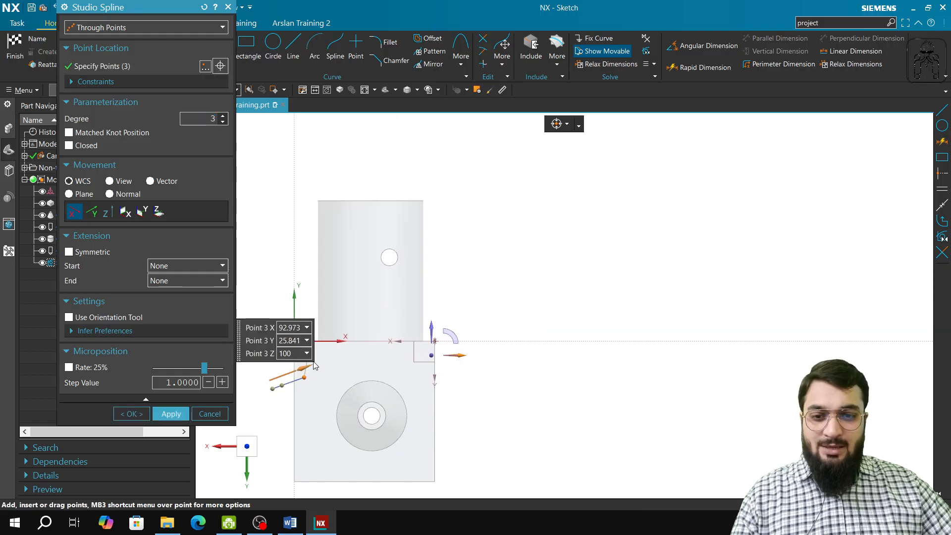
{"action": "left_click", "coordinate": [204, 7]}
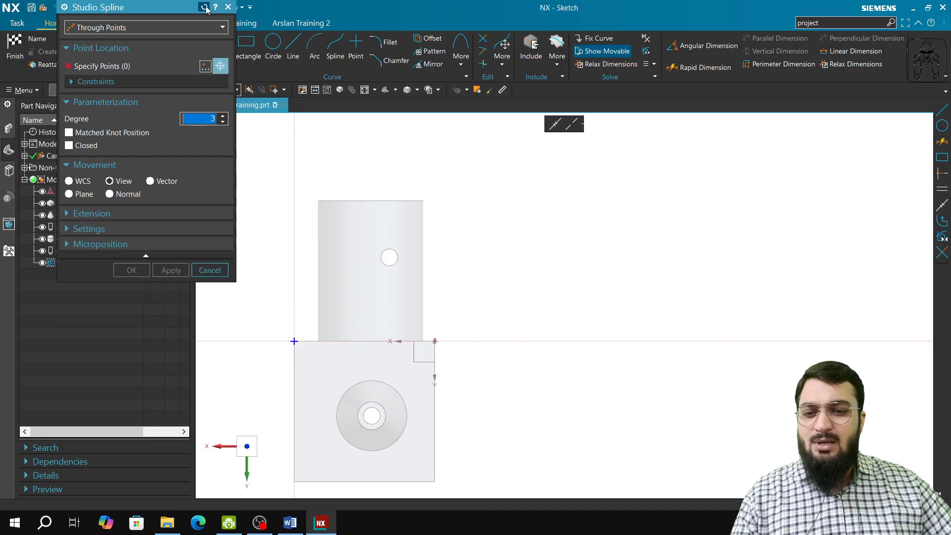
Step: Try a five-point spline beside the cylinder, reposition its end point, look at its point constraints, and reset the spline
{"action": "left_click", "coordinate": [445, 219]}
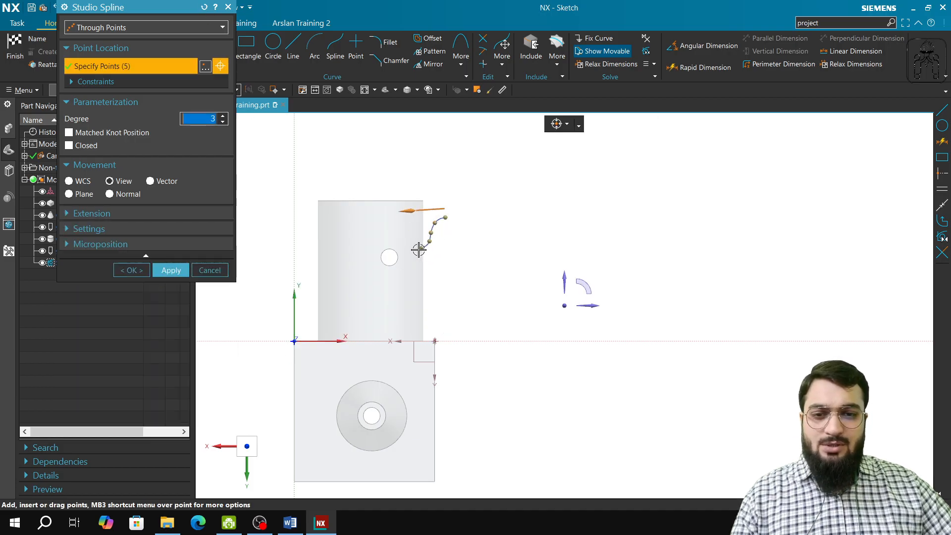
{"action": "left_click_drag", "start_coordinate": [419, 250], "coordinate": [406, 297]}
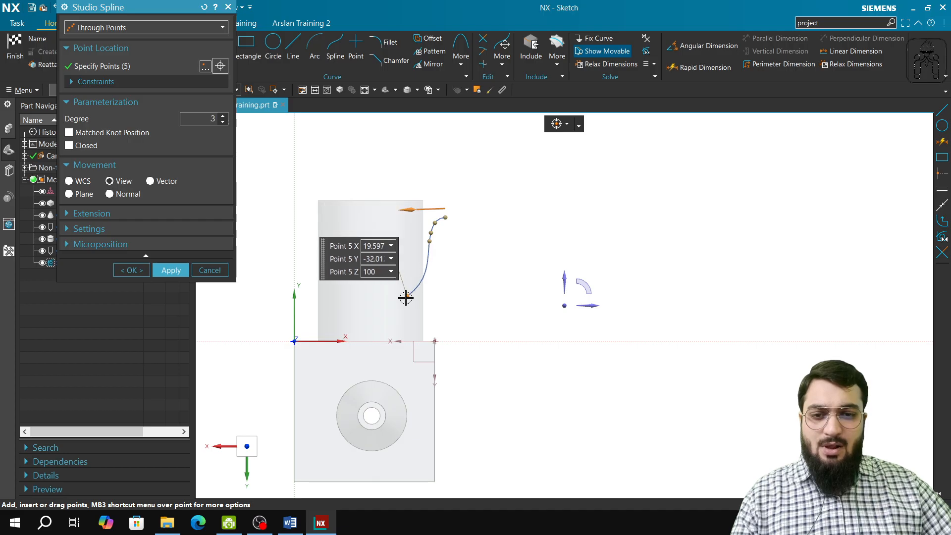
{"action": "mouse_move", "coordinate": [415, 261]}
{"action": "left_mouse_down"}
{"action": "mouse_move", "coordinate": [408, 271]}
{"action": "mouse_move", "coordinate": [414, 251]}
{"action": "left_mouse_up"}
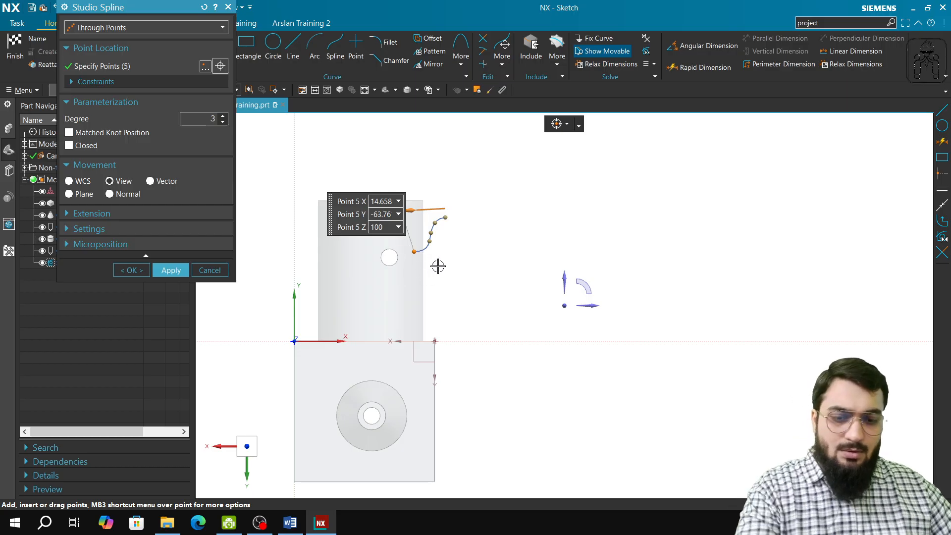
{"action": "left_click", "coordinate": [109, 84]}
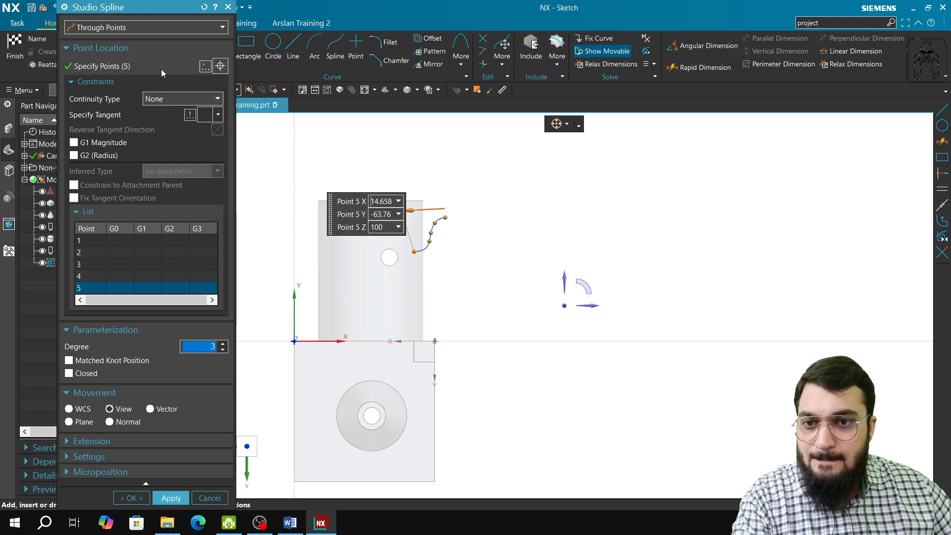
{"action": "left_click", "coordinate": [218, 67]}
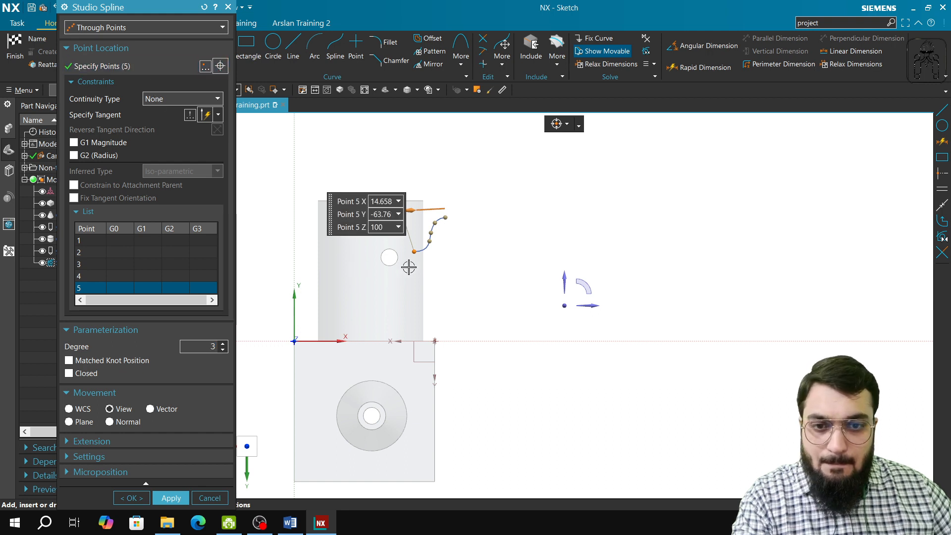
{"action": "left_click_drag", "start_coordinate": [409, 267], "coordinate": [421, 212]}
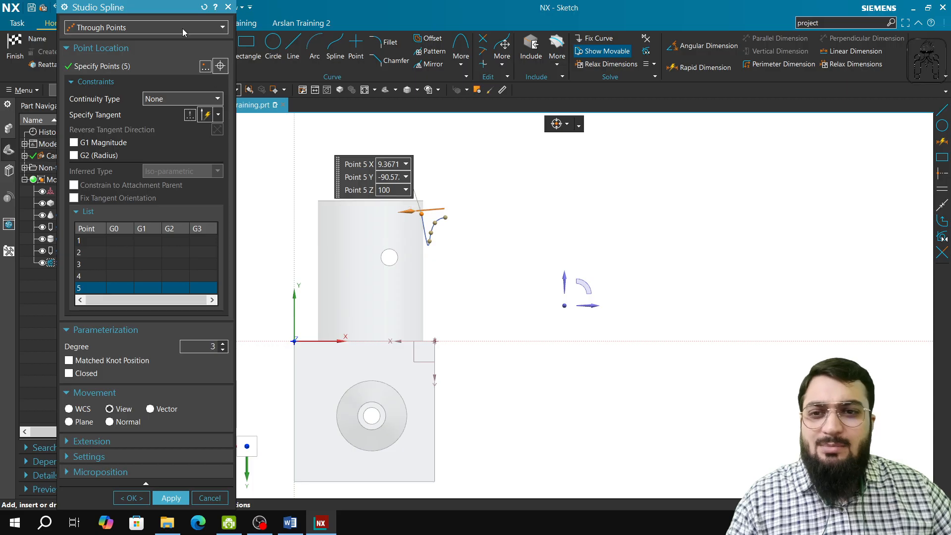
{"action": "left_click", "coordinate": [204, 7]}
Step: Draw a nine-point spline across the cylinder just below its hole, extending past both of its sides
{"action": "left_click", "coordinate": [311, 289]}
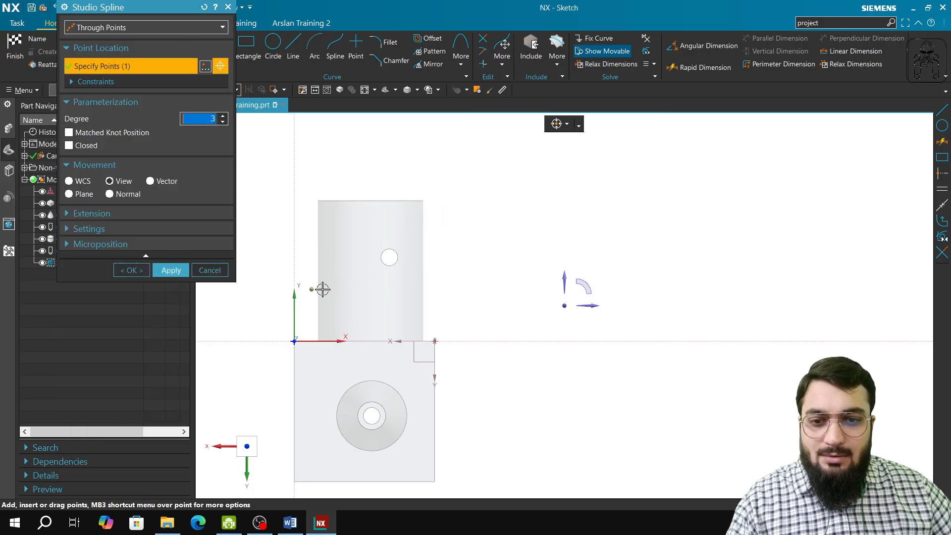
{"action": "left_click", "coordinate": [385, 272]}
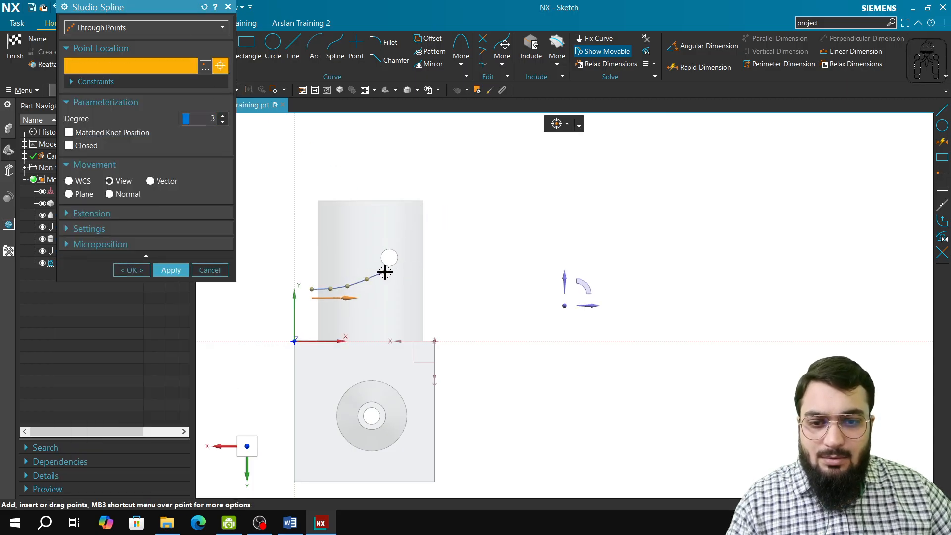
{"action": "left_click", "coordinate": [401, 268]}
{"action": "left_click", "coordinate": [419, 265]}
{"action": "left_click", "coordinate": [433, 266]}
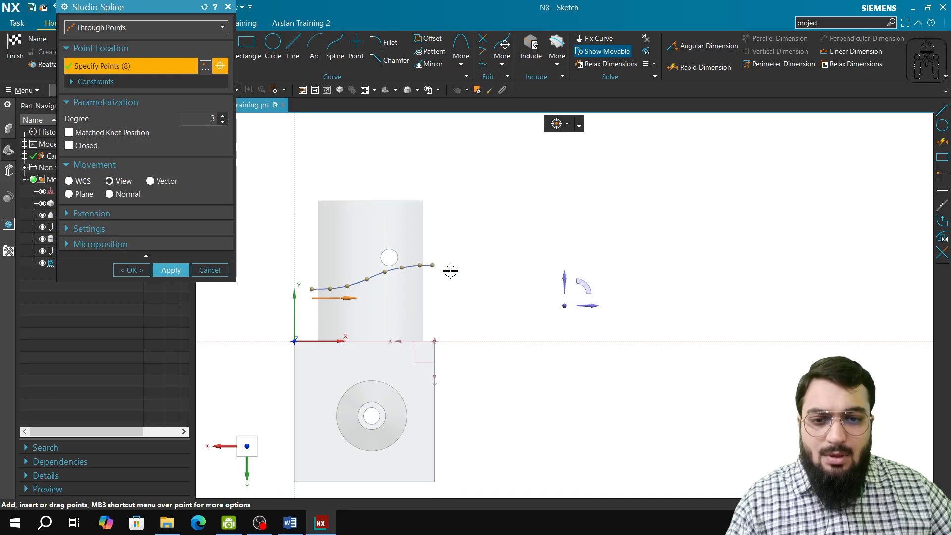
{"action": "left_click", "coordinate": [451, 271]}
Step: Move the spline's points to form a wave that starts beside the block and crosses the cylinder, create it, and finish the sketch
{"action": "left_click_drag", "start_coordinate": [305, 289], "coordinate": [280, 398]}
{"action": "left_click_drag", "start_coordinate": [330, 288], "coordinate": [316, 355]}
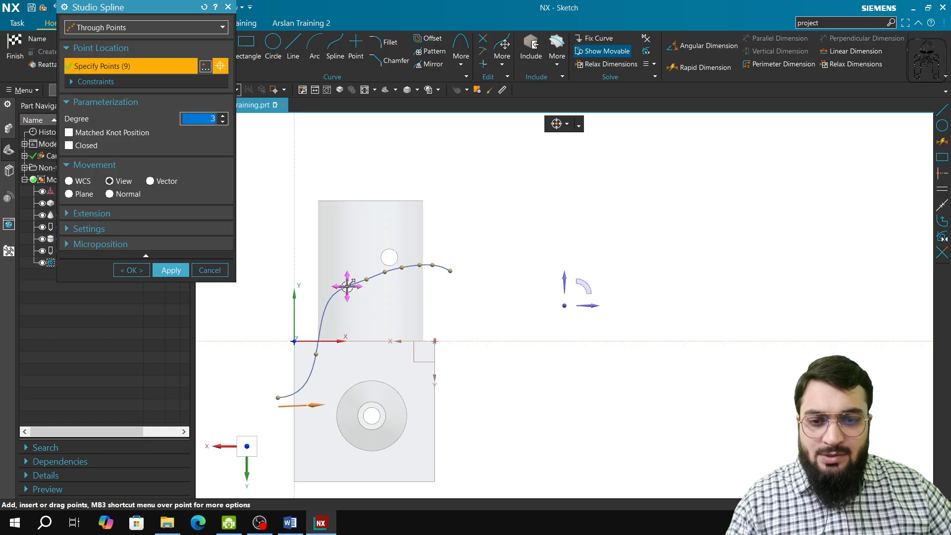
{"action": "left_click_drag", "start_coordinate": [348, 287], "coordinate": [397, 299]}
{"action": "left_click", "coordinate": [371, 279]}
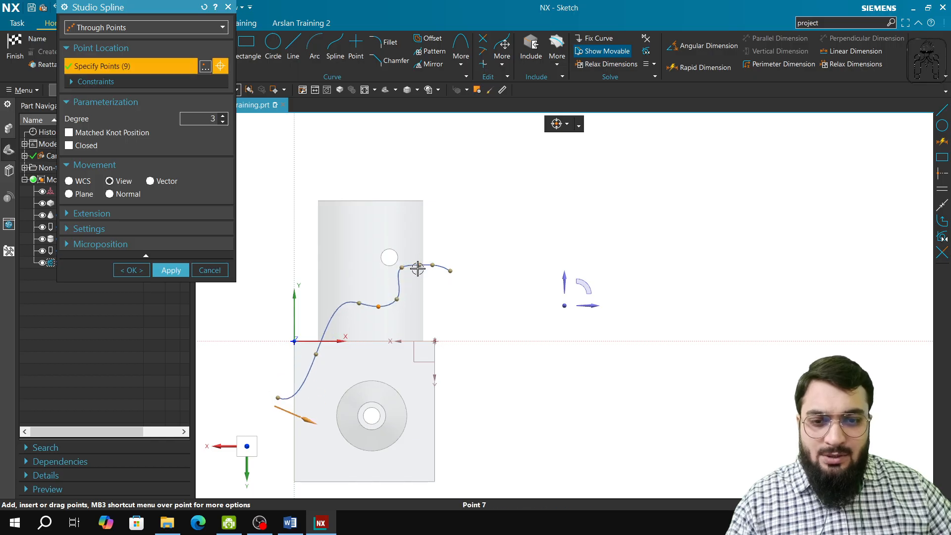
{"action": "left_click_drag", "start_coordinate": [419, 266], "coordinate": [421, 279]}
{"action": "left_click", "coordinate": [174, 274]}
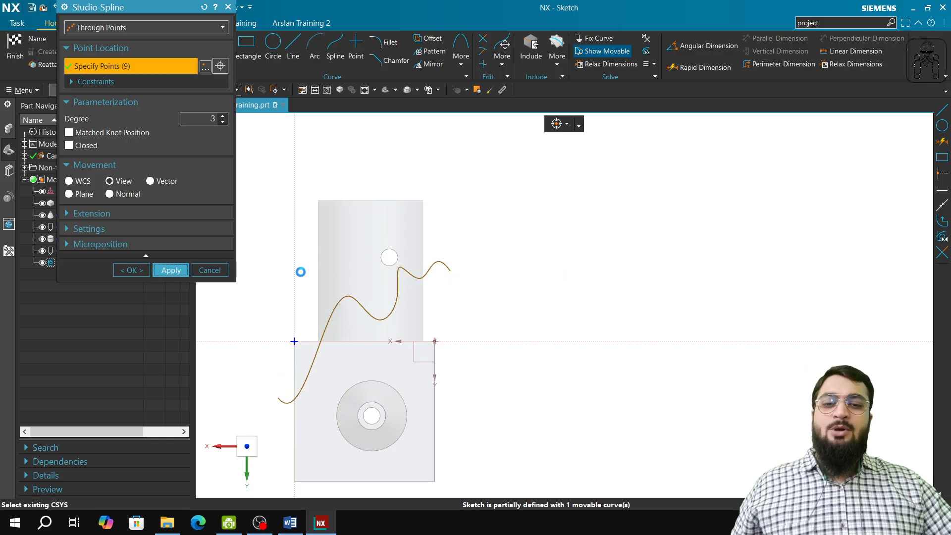
{"action": "left_click", "coordinate": [197, 270]}
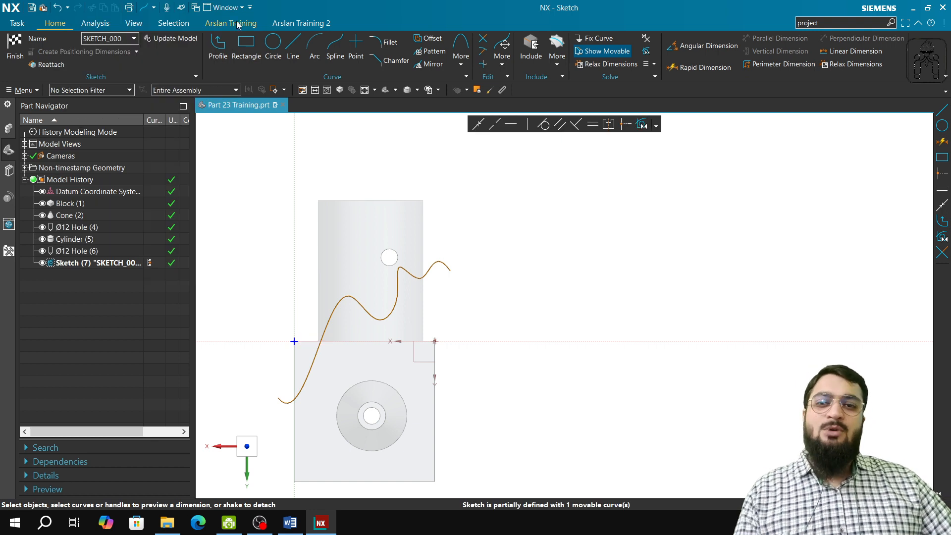
{"action": "left_click", "coordinate": [6, 46]}
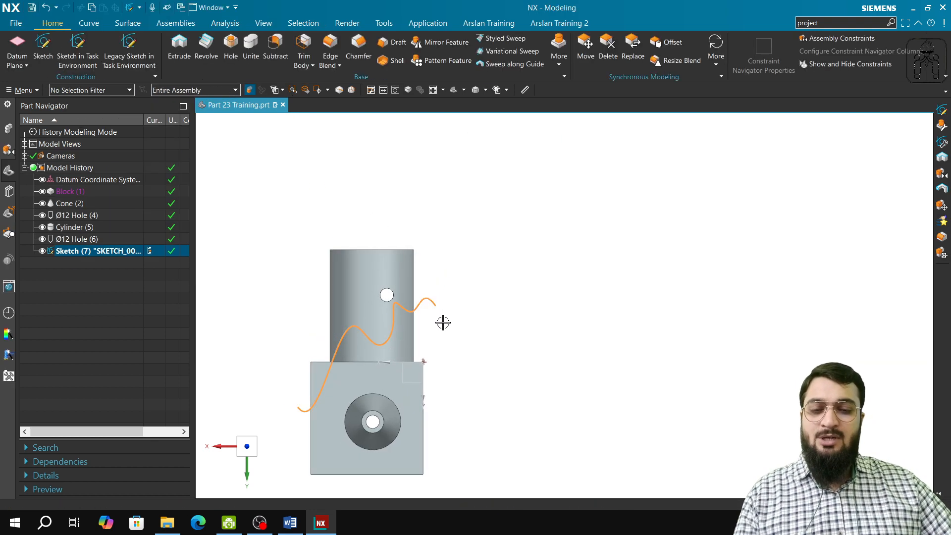
Step: Extrude the wavy spline 110 mm in the reversed direction as a sheet passing through the block and cylinder
{"action": "middle_click_drag", "start_coordinate": [444, 323], "coordinate": [497, 320]}
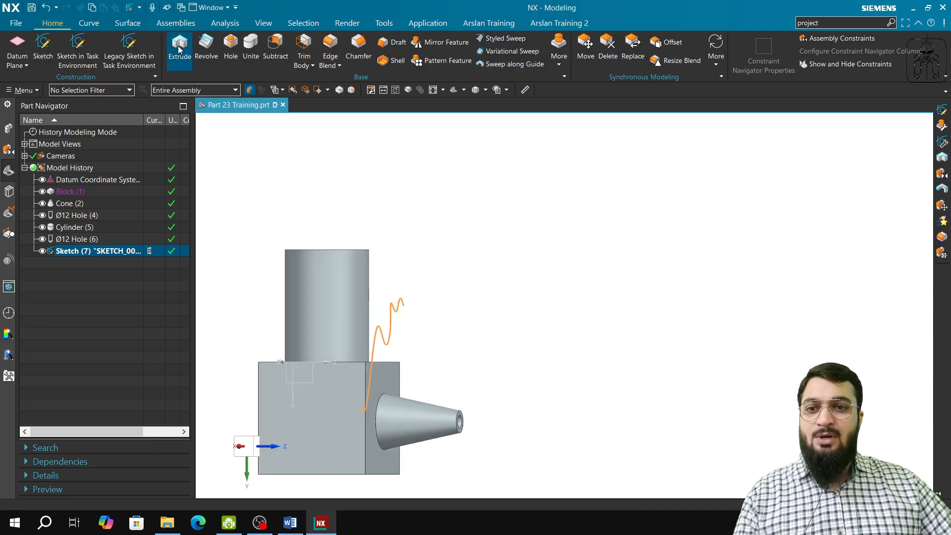
{"action": "left_click", "coordinate": [179, 49]}
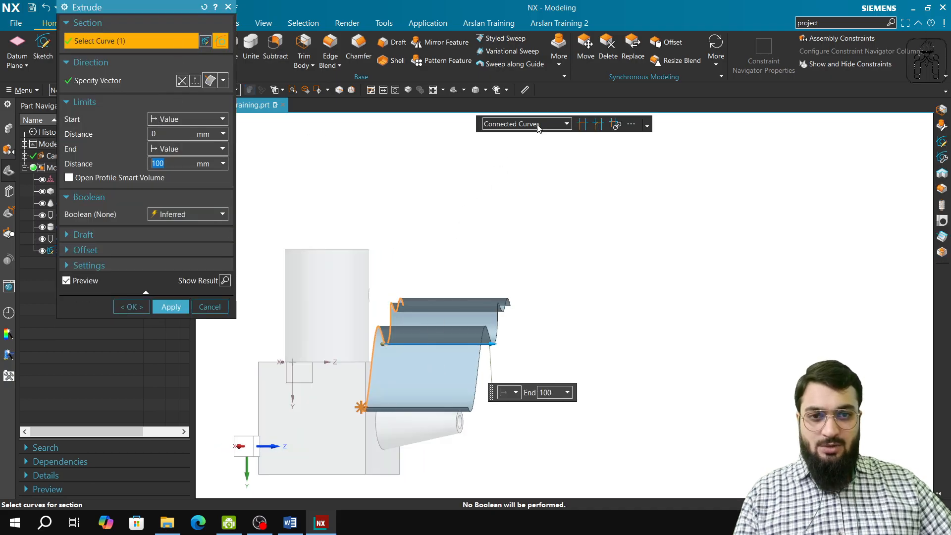
{"action": "left_click", "coordinate": [539, 128]}
{"action": "left_click", "coordinate": [540, 125]}
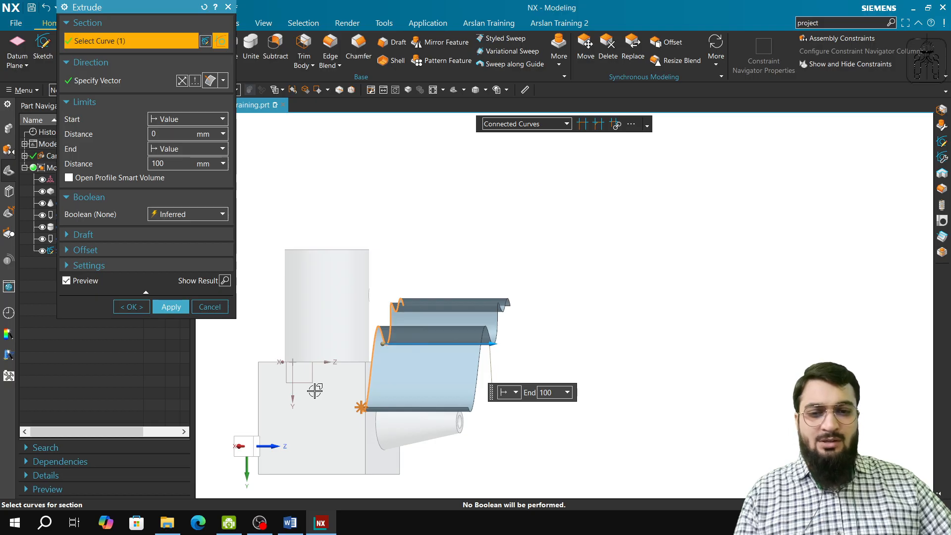
{"action": "middle_click_drag", "start_coordinate": [414, 412], "coordinate": [396, 335]}
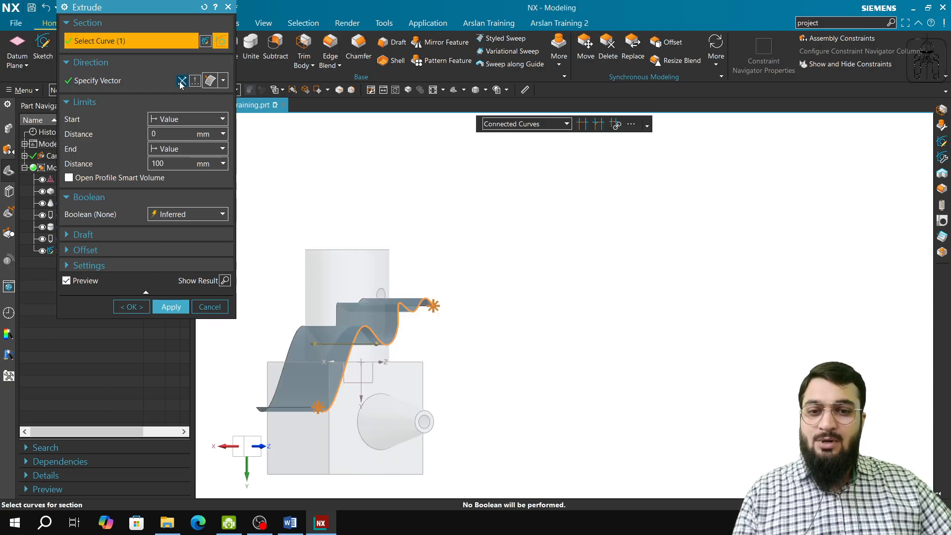
{"action": "middle_click_drag", "start_coordinate": [280, 341], "coordinate": [330, 348]}
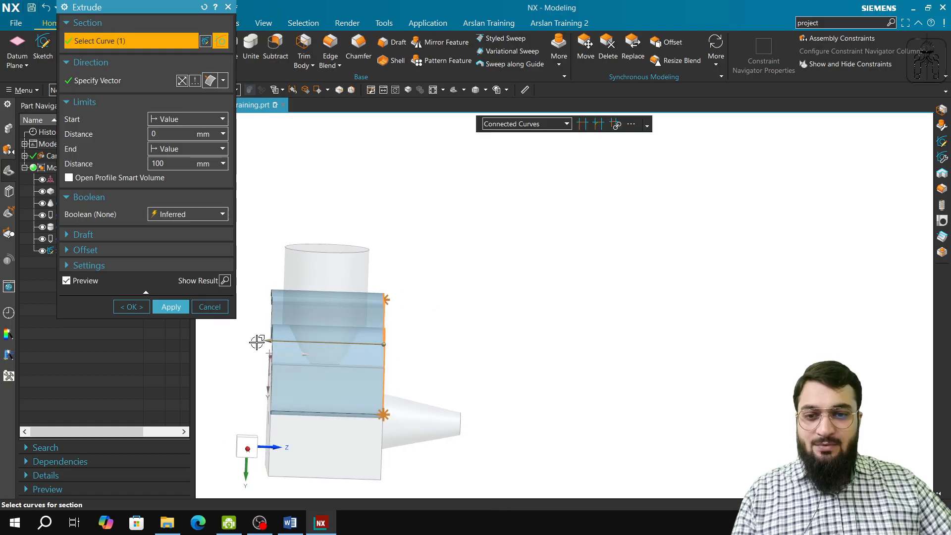
{"action": "left_click_drag", "start_coordinate": [271, 340], "coordinate": [260, 340]}
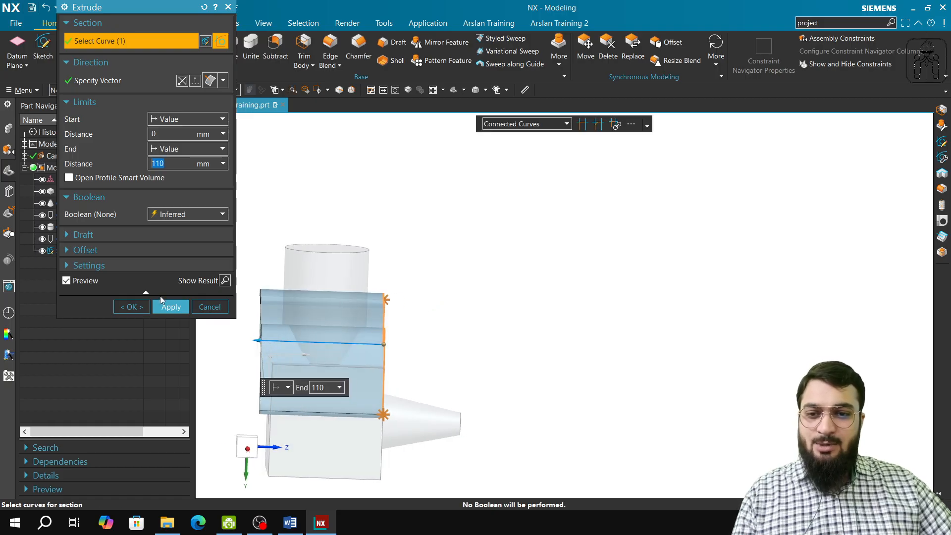
{"action": "left_click", "coordinate": [168, 307]}
{"action": "middle_click_drag", "start_coordinate": [361, 435], "coordinate": [340, 419]}
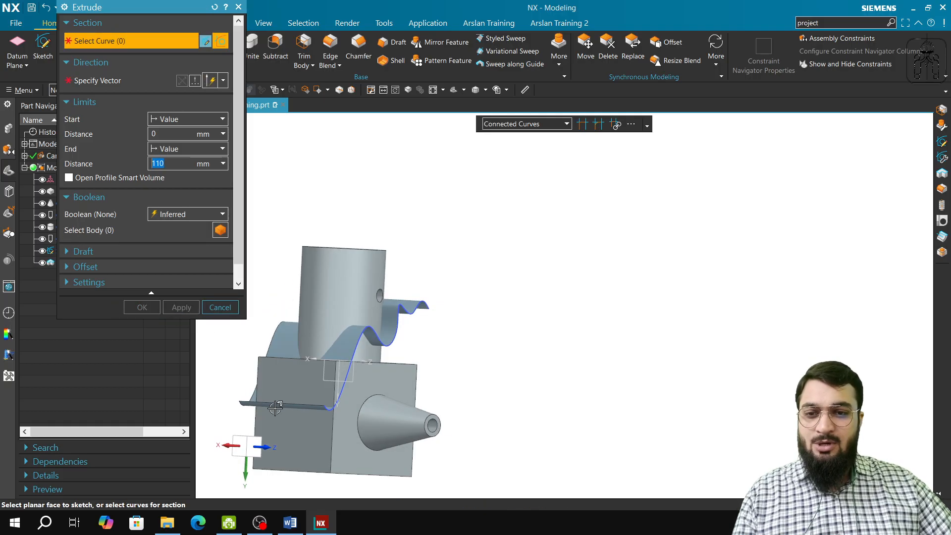
{"action": "left_click", "coordinate": [219, 308]}
Step: Edit the cylinder feature and set its Boolean to Unite with the block
{"action": "double_click", "coordinate": [94, 240]}
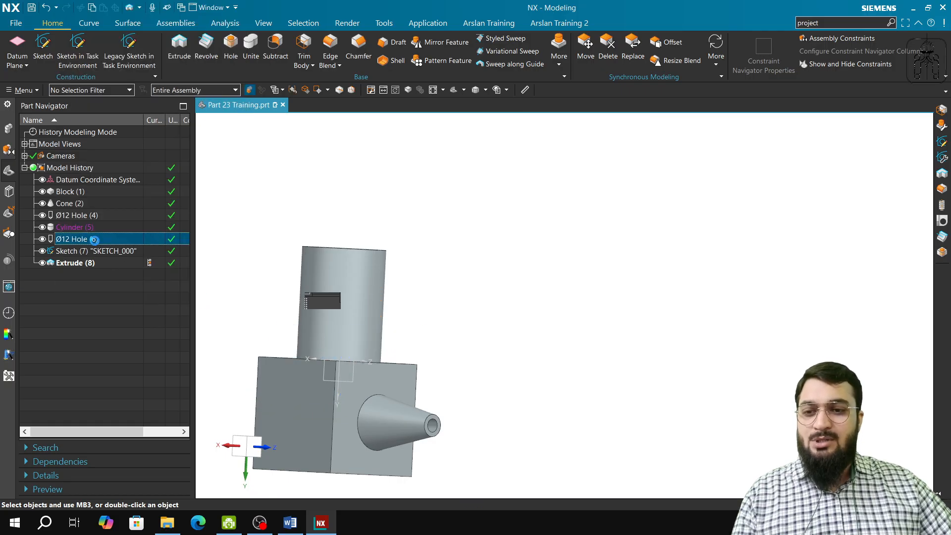
{"action": "left_click", "coordinate": [224, 359]}
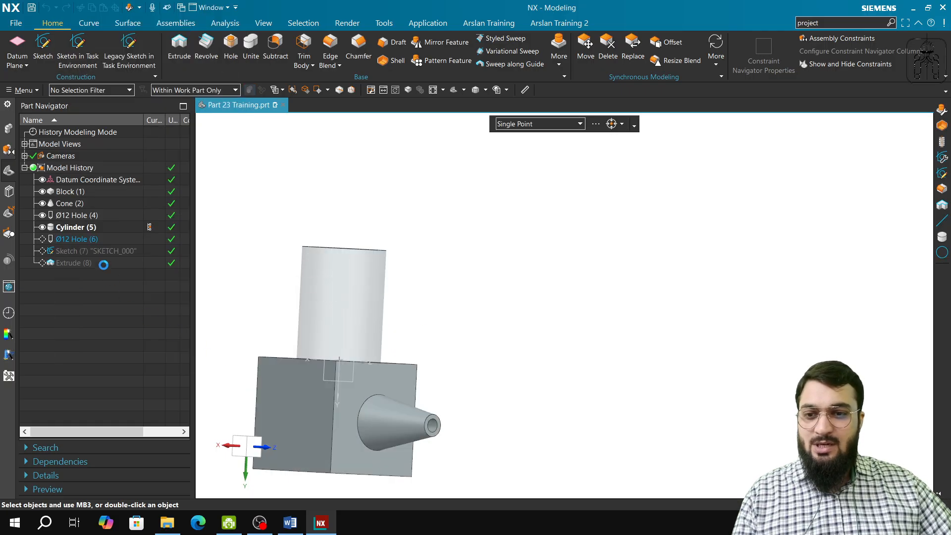
{"action": "double_click", "coordinate": [85, 227]}
{"action": "left_click", "coordinate": [188, 174]}
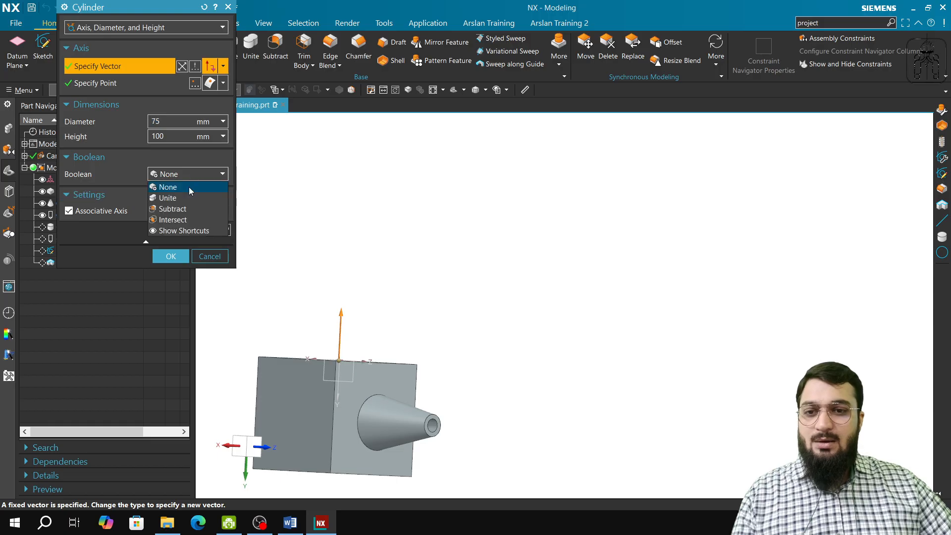
{"action": "left_click", "coordinate": [180, 197]}
{"action": "left_click", "coordinate": [170, 276]}
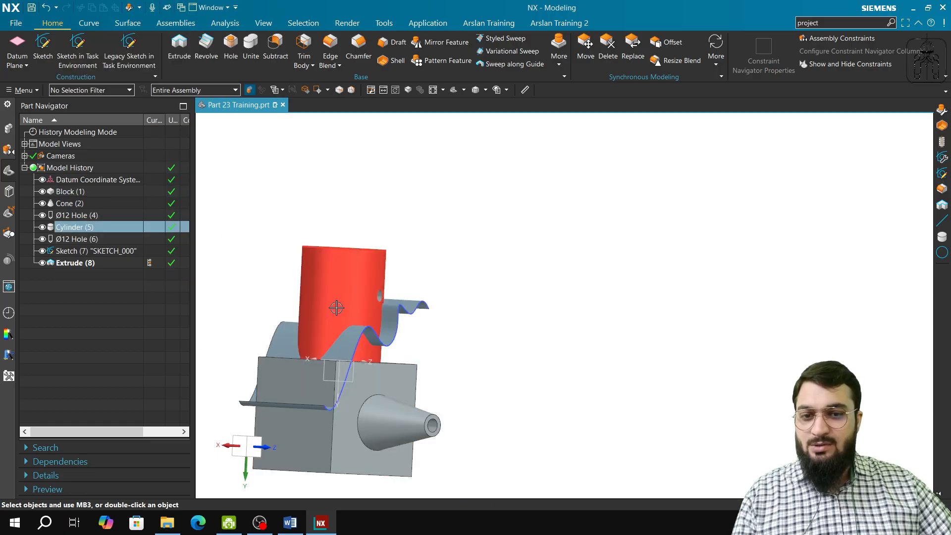
Step: Check the Boolean settings of the cone and block features, leaving both unchanged
{"action": "left_click", "coordinate": [71, 204]}
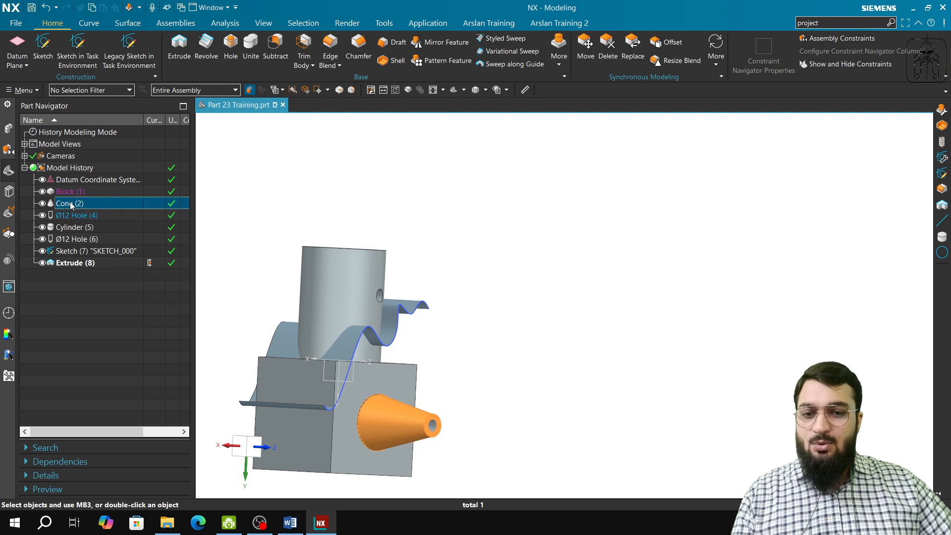
{"action": "double_click", "coordinate": [71, 204]}
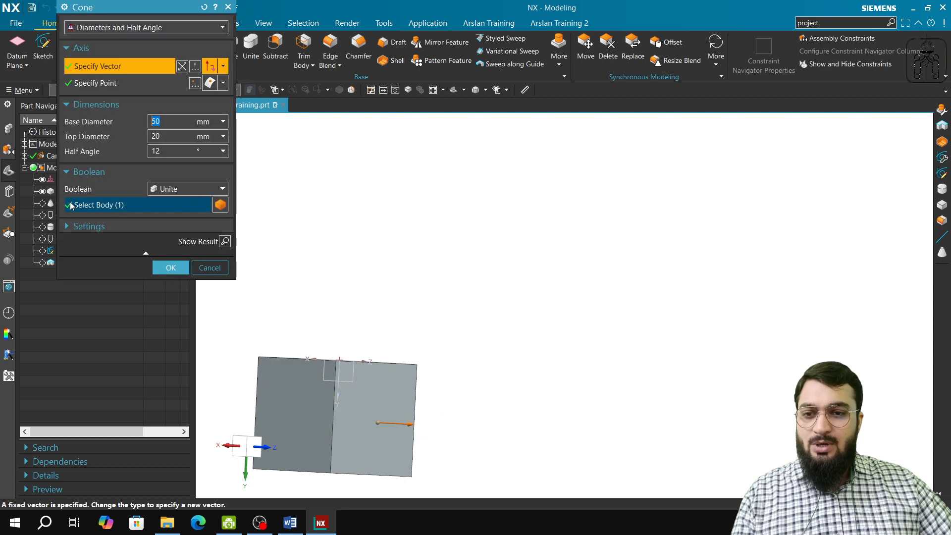
{"action": "left_click", "coordinate": [209, 268]}
{"action": "double_click", "coordinate": [94, 192]}
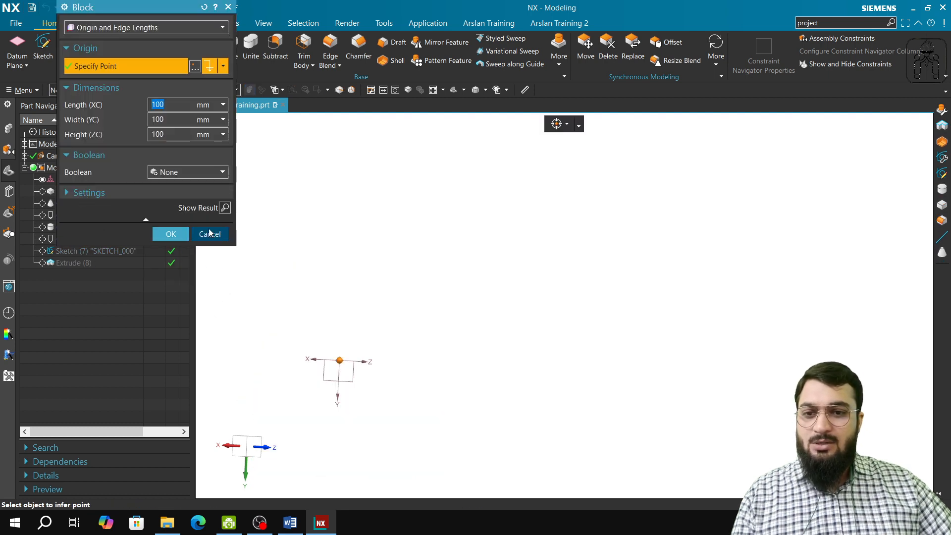
{"action": "left_click", "coordinate": [199, 173]}
{"action": "left_click", "coordinate": [197, 175]}
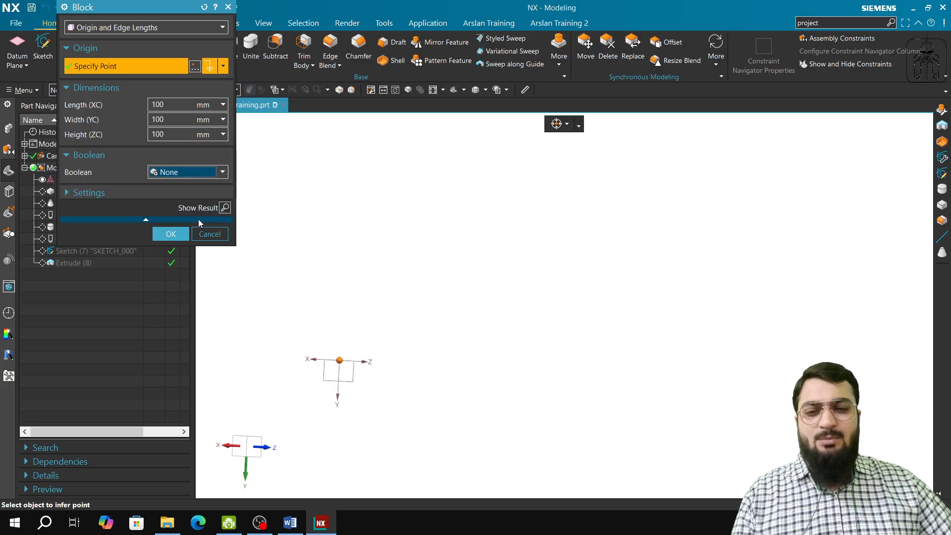
{"action": "left_click", "coordinate": [207, 234]}
{"action": "middle_click_drag", "start_coordinate": [324, 455], "coordinate": [255, 340]}
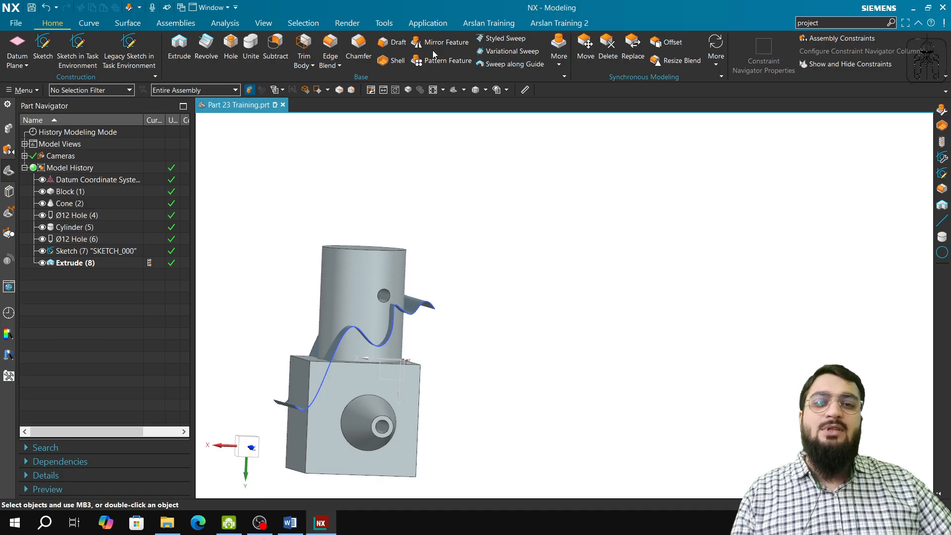
Step: Set up a Trim Body with the wavy extruded sheet as the Face or Plane tool and the united solid as the target
{"action": "left_click", "coordinate": [301, 47]}
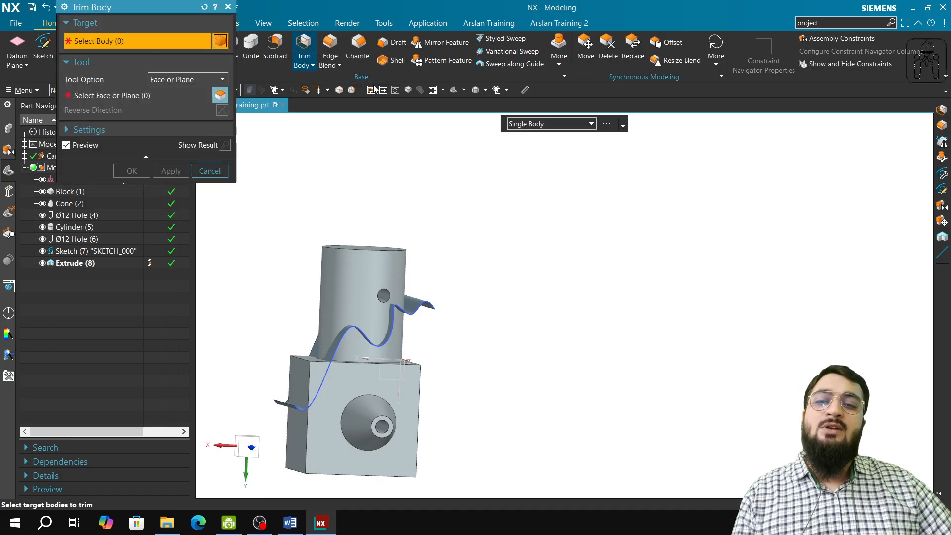
{"action": "left_click", "coordinate": [144, 98]}
{"action": "middle_click_drag", "start_coordinate": [390, 333], "coordinate": [411, 355]}
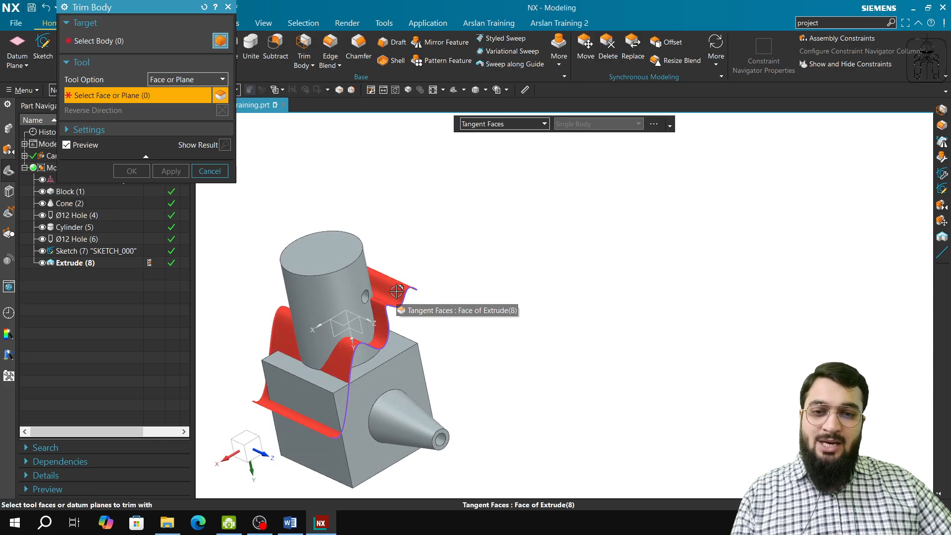
{"action": "left_click", "coordinate": [397, 291]}
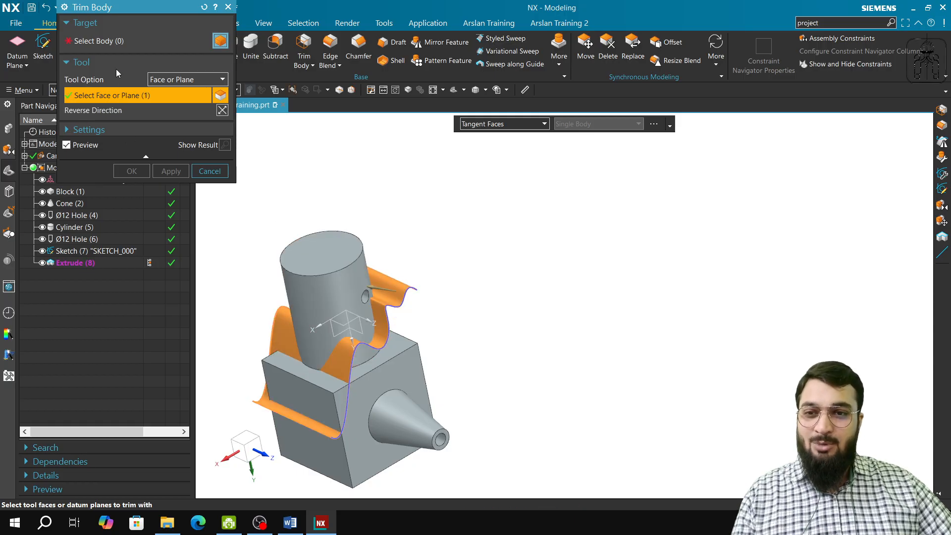
{"action": "left_click", "coordinate": [118, 43]}
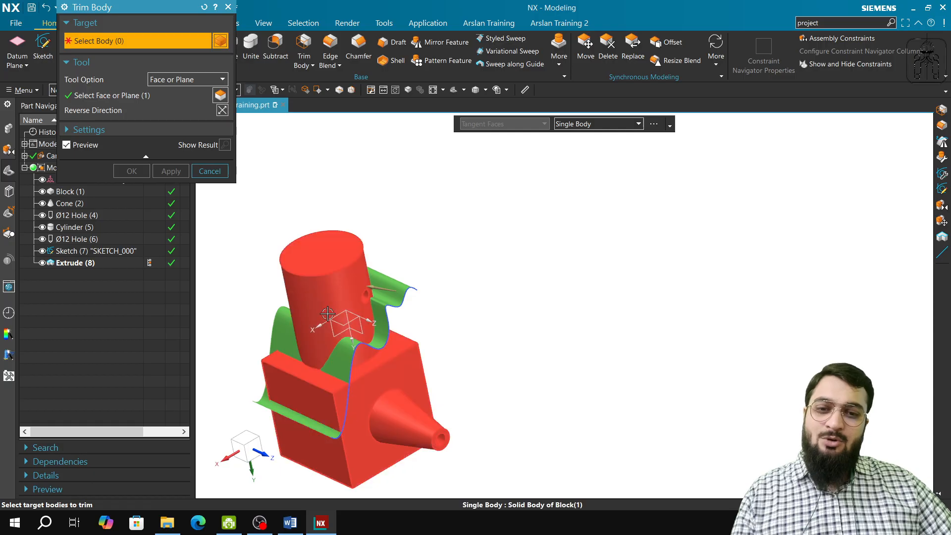
{"action": "left_click", "coordinate": [322, 283]}
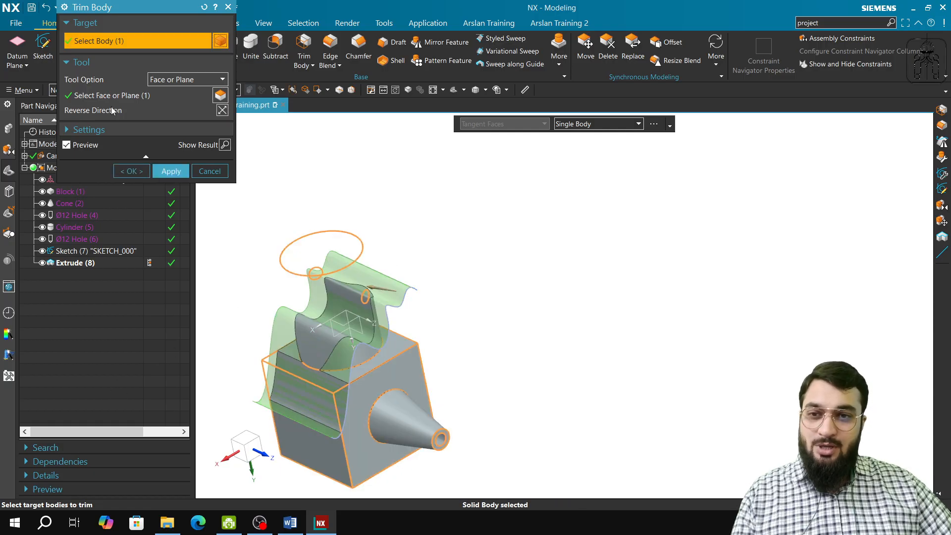
{"action": "right_click", "coordinate": [407, 158]}
{"action": "left_click", "coordinate": [436, 189]}
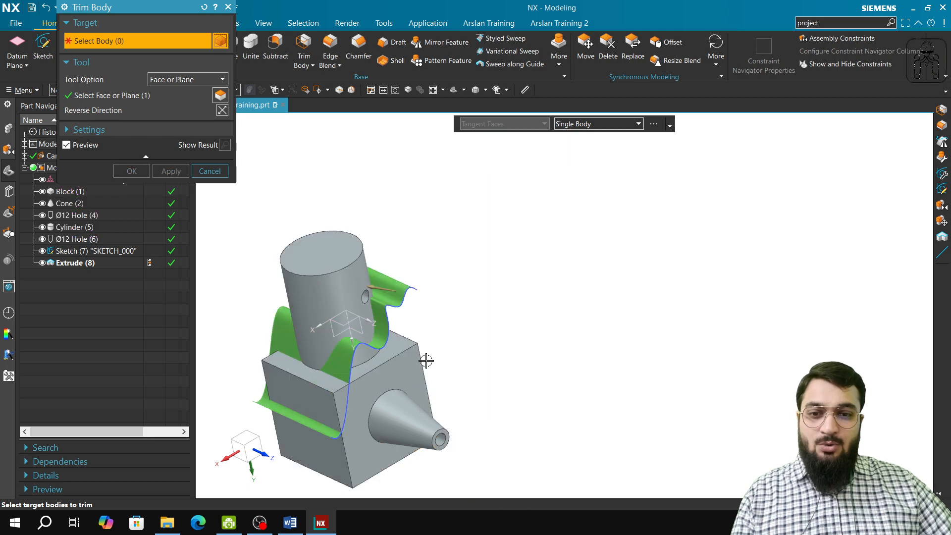
{"action": "left_click", "coordinate": [397, 385]}
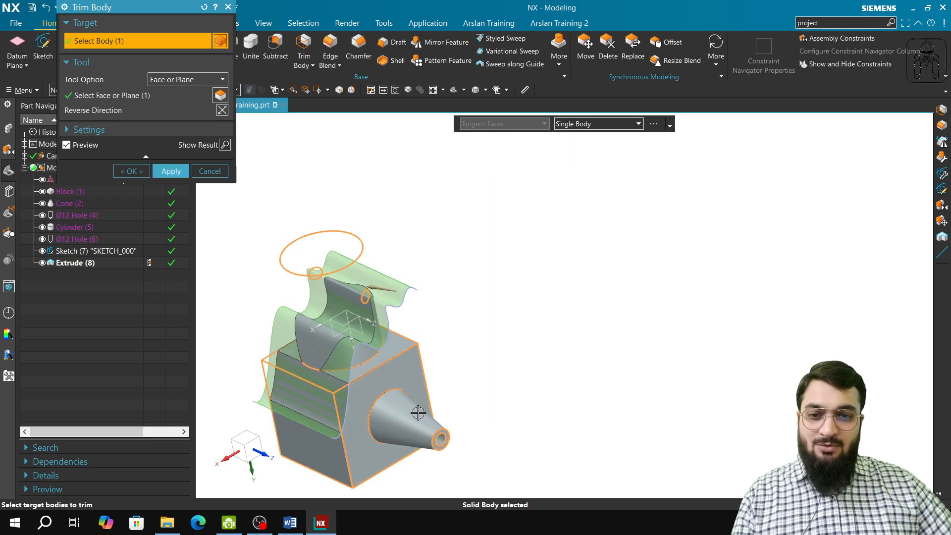
Step: Flip the trim direction back and forth to compare which side of the wavy sheet gets removed from the united body
{"action": "middle_click_drag", "start_coordinate": [411, 399], "coordinate": [209, 215]}
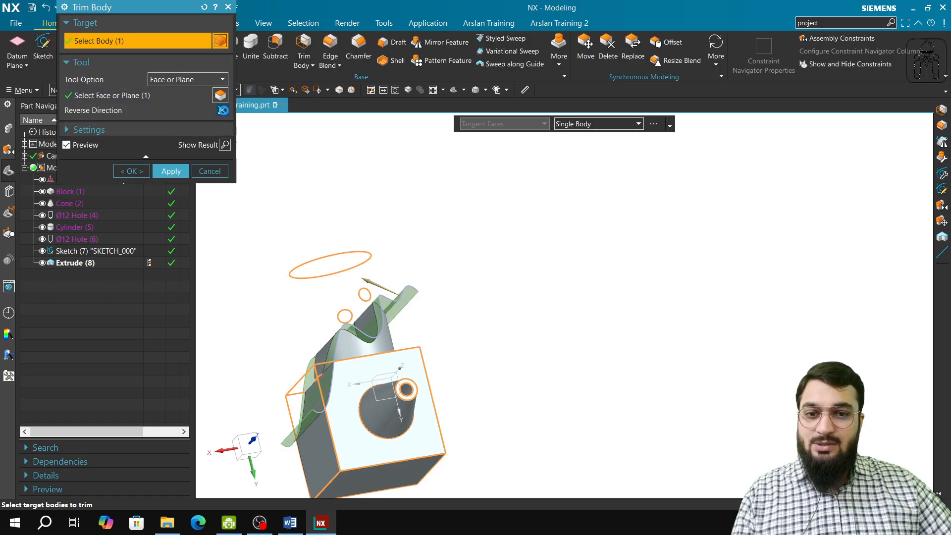
{"action": "left_click", "coordinate": [222, 111]}
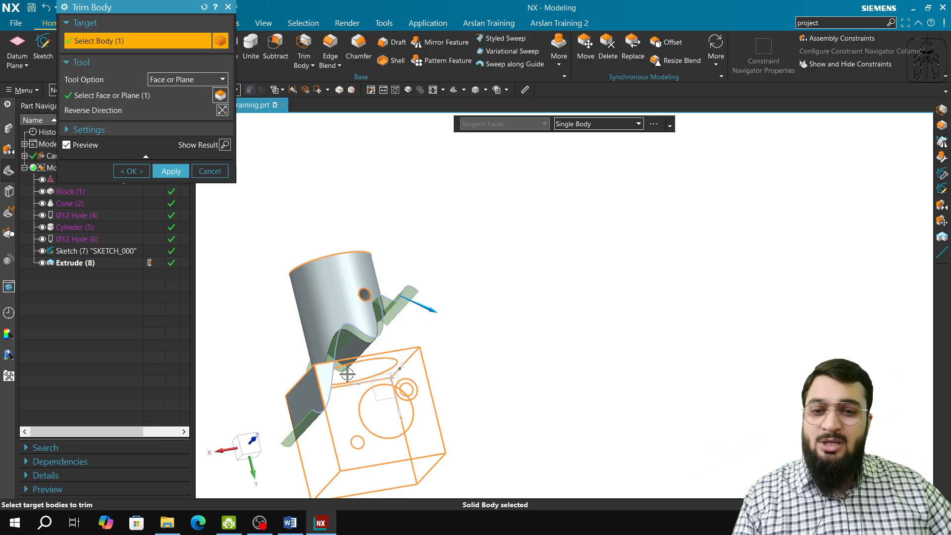
{"action": "middle_click_drag", "start_coordinate": [345, 348], "coordinate": [241, 218]}
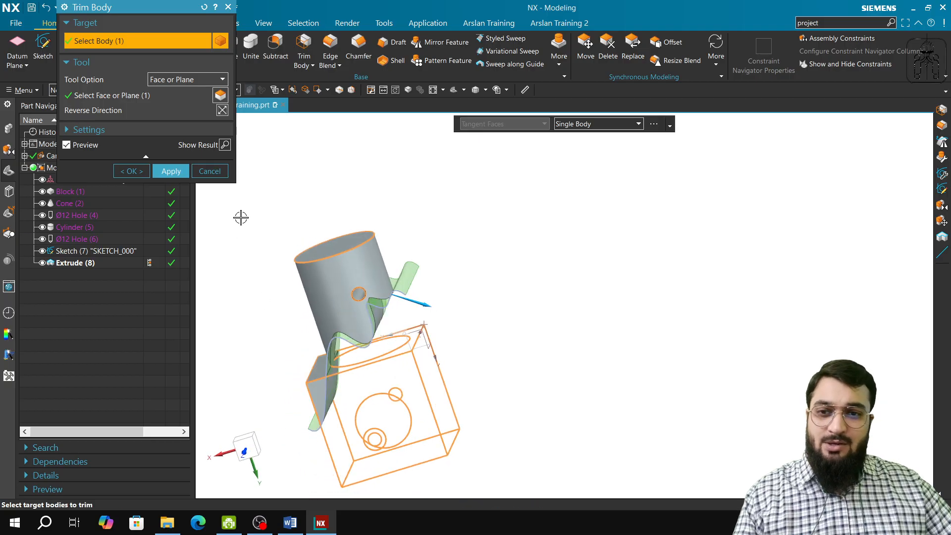
{"action": "left_click", "coordinate": [222, 111]}
{"action": "left_click", "coordinate": [222, 111]}
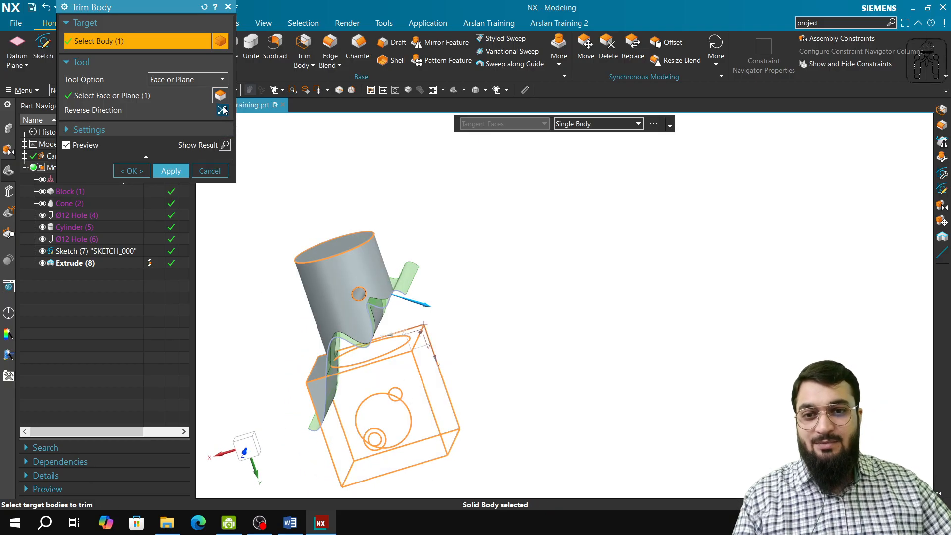
{"action": "left_click", "coordinate": [222, 110]}
{"action": "left_click", "coordinate": [223, 112]}
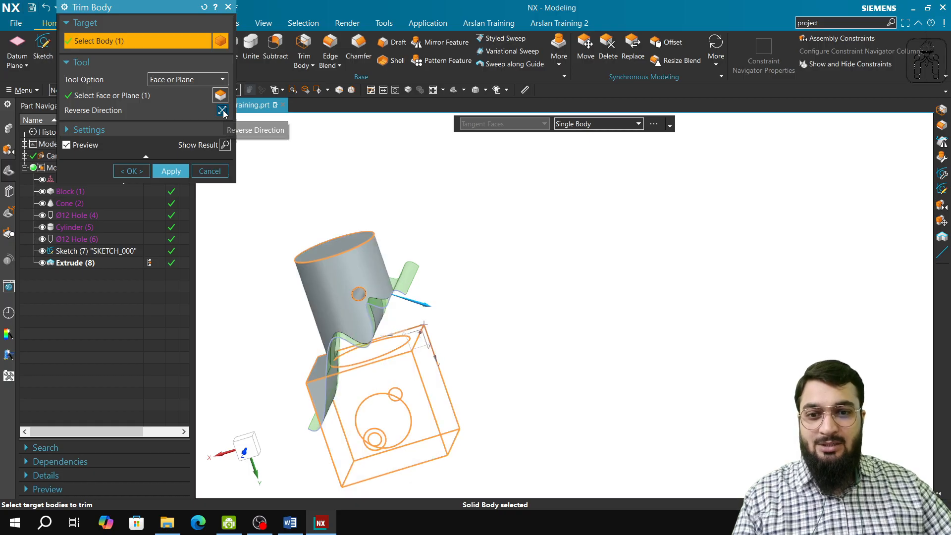
{"action": "left_click", "coordinate": [222, 111]}
{"action": "left_click", "coordinate": [222, 111]}
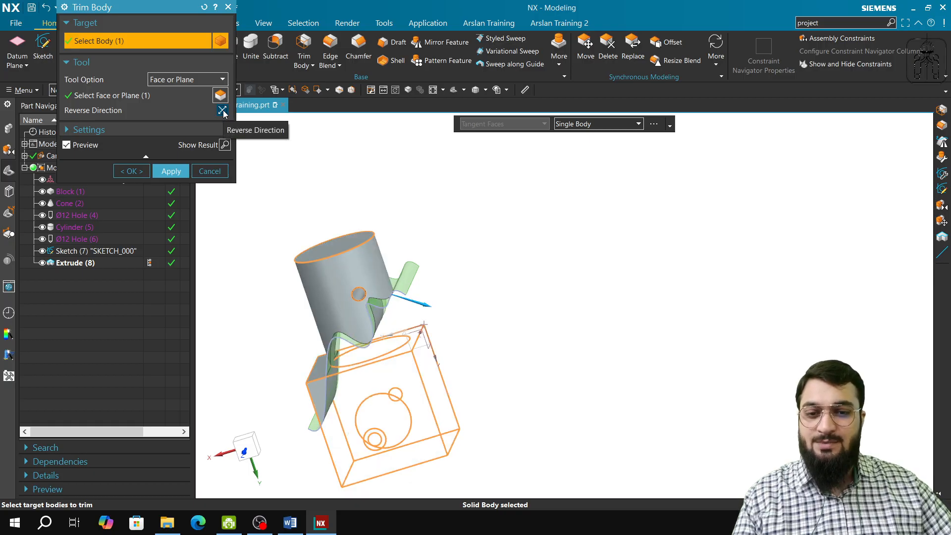
Step: Reverse the trim direction to keep the block and cone side, and apply the Trim Body
{"action": "left_click", "coordinate": [223, 111]}
{"action": "left_click", "coordinate": [171, 171]}
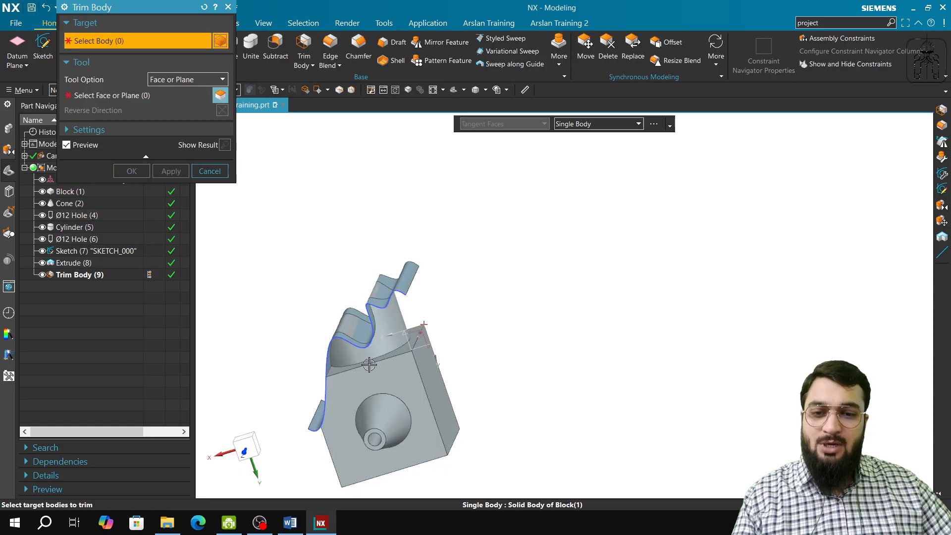
Step: Hide the wavy extruded sheet and its sketch to examine the trimmed body from several angles, and close Trim Body
{"action": "middle_click_drag", "start_coordinate": [370, 366], "coordinate": [392, 357]}
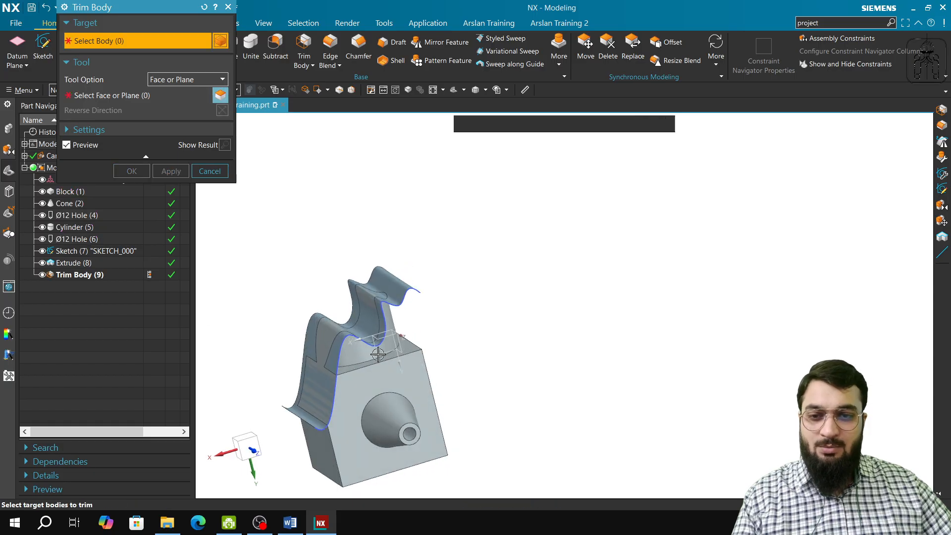
{"action": "left_click", "coordinate": [42, 263]}
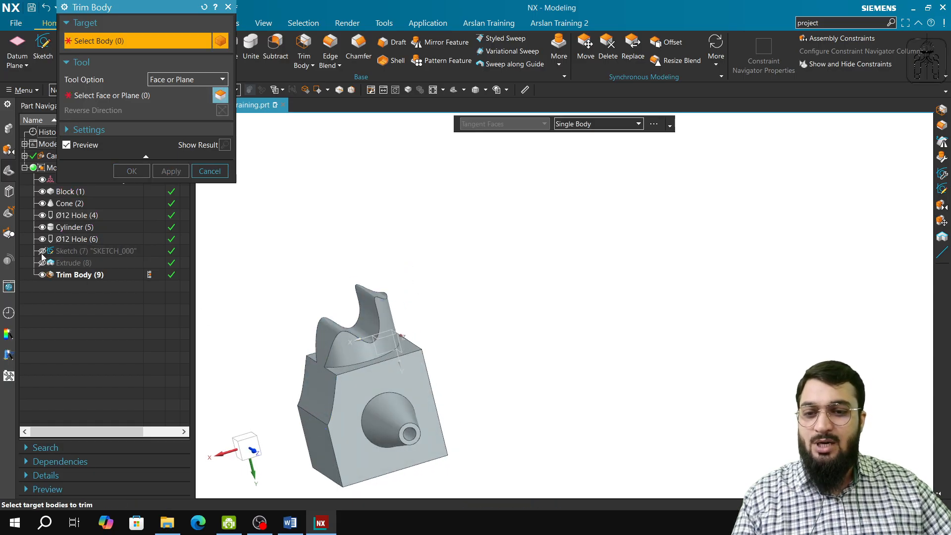
{"action": "middle_click_drag", "start_coordinate": [311, 364], "coordinate": [308, 394]}
{"action": "scroll", "coordinate": [341, 348], "scroll_direction": "up", "scroll_amount": 4}
{"action": "scroll", "coordinate": [340, 351], "scroll_direction": "down", "scroll_amount": 3}
{"action": "middle_click_drag", "start_coordinate": [369, 452], "coordinate": [621, 274]}
{"action": "mouse_move", "coordinate": [577, 324]}
{"action": "middle_mouse_down"}
{"action": "mouse_move", "coordinate": [563, 297]}
{"action": "mouse_move", "coordinate": [689, 357]}
{"action": "mouse_move", "coordinate": [690, 382]}
{"action": "mouse_move", "coordinate": [718, 399]}
{"action": "mouse_move", "coordinate": [658, 376]}
{"action": "mouse_move", "coordinate": [720, 355]}
{"action": "mouse_move", "coordinate": [706, 385]}
{"action": "mouse_move", "coordinate": [694, 344]}
{"action": "mouse_move", "coordinate": [739, 351]}
{"action": "mouse_move", "coordinate": [677, 377]}
{"action": "mouse_move", "coordinate": [703, 344]}
{"action": "mouse_move", "coordinate": [727, 342]}
{"action": "mouse_move", "coordinate": [706, 365]}
{"action": "middle_mouse_up"}
{"action": "middle_click_drag", "start_coordinate": [641, 270], "coordinate": [557, 343]}
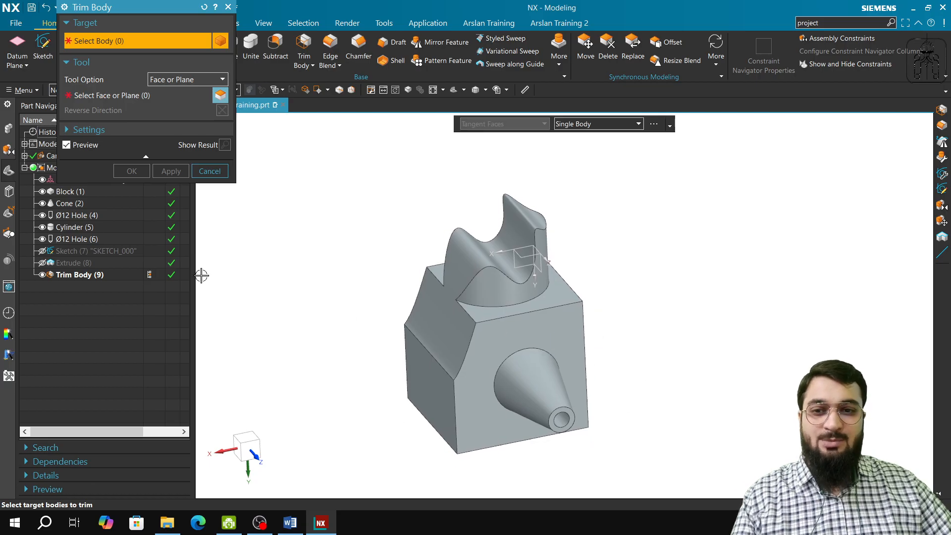
{"action": "left_click", "coordinate": [209, 171]}
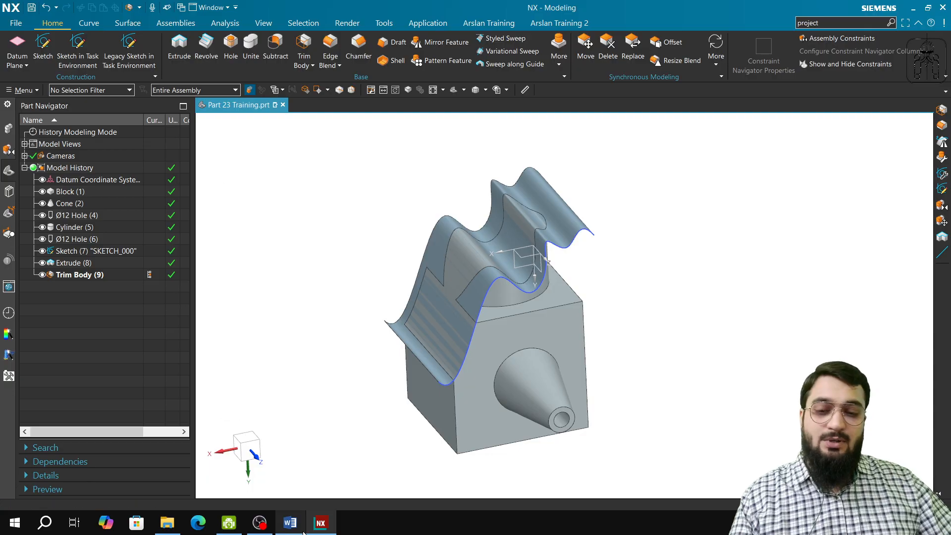
Step: Check the Part 23 topics in the Word syllabus, and back in NX hide the wavy extruded sheet and its sketch
{"action": "left_click", "coordinate": [291, 522]}
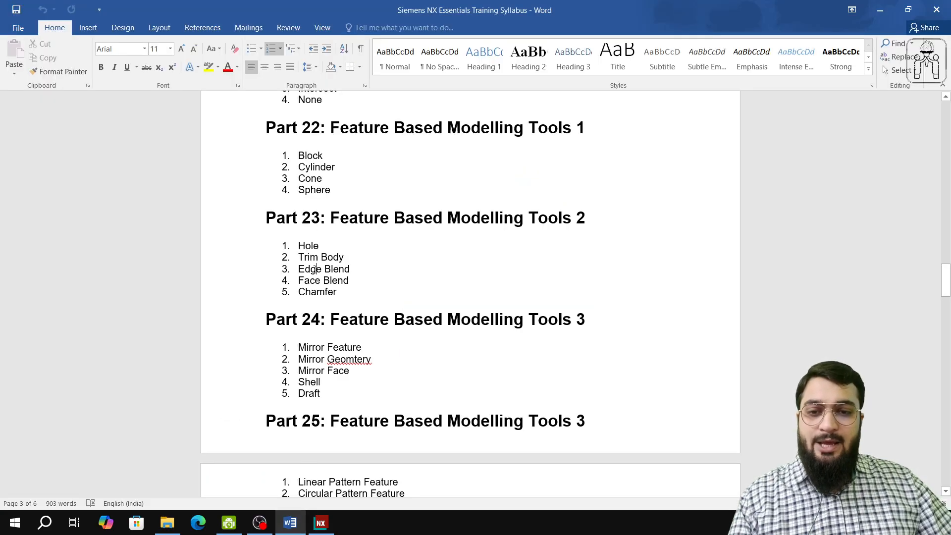
{"action": "left_click", "coordinate": [323, 525]}
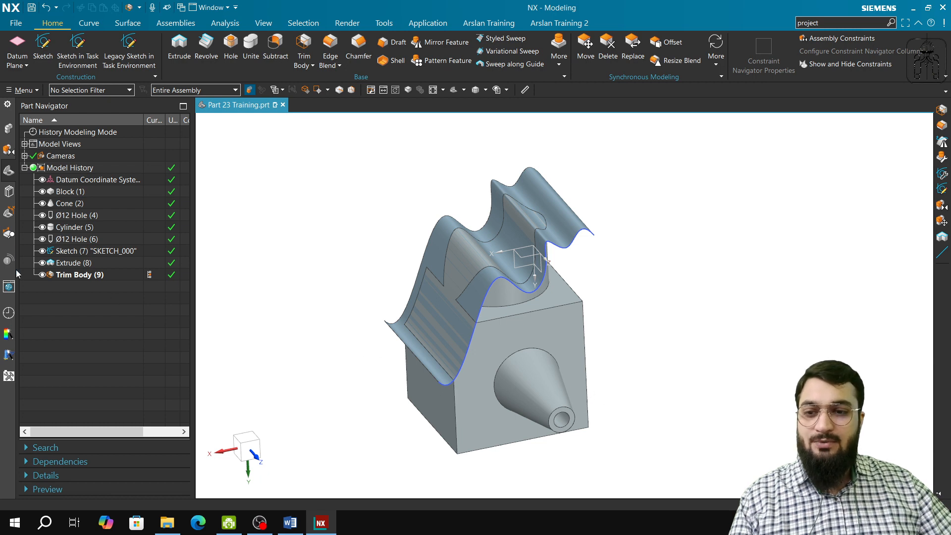
{"action": "left_click", "coordinate": [42, 263]}
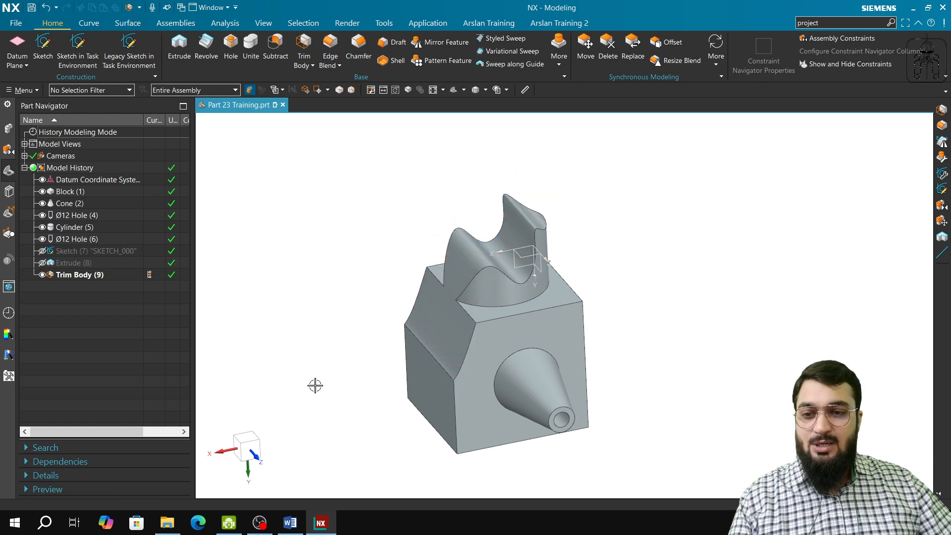
Step: Create a separate block with 100 mm length, width and height in the empty space beside the existing part
{"action": "scroll", "coordinate": [345, 411], "scroll_direction": "down", "scroll_amount": 1}
{"action": "middle_click_drag", "start_coordinate": [690, 448], "coordinate": [480, 397], "text": "shift"}
{"action": "left_click", "coordinate": [559, 50]}
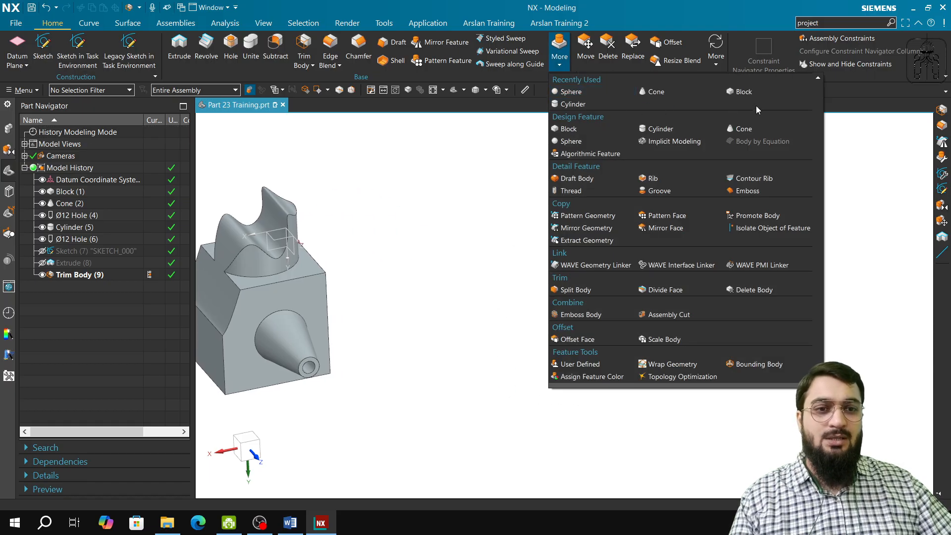
{"action": "left_click", "coordinate": [745, 94]}
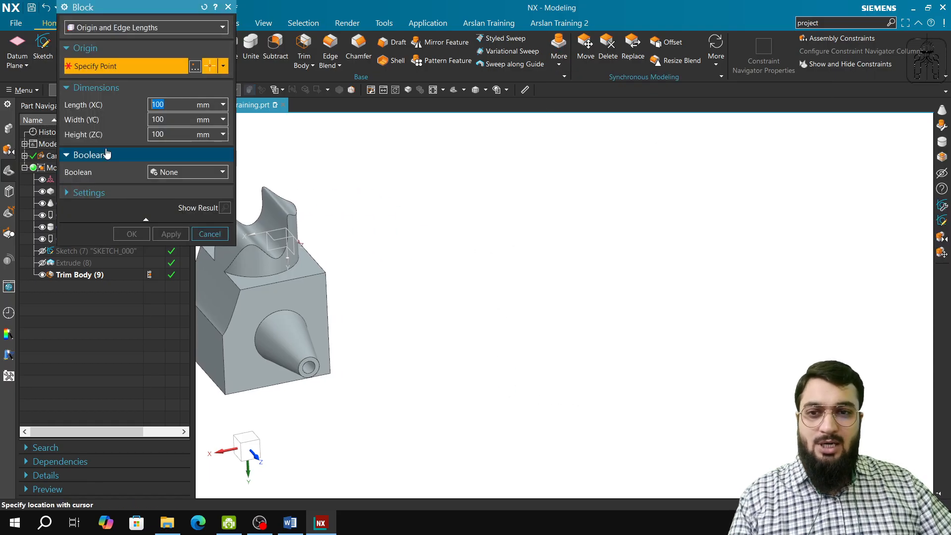
{"action": "left_click", "coordinate": [562, 261]}
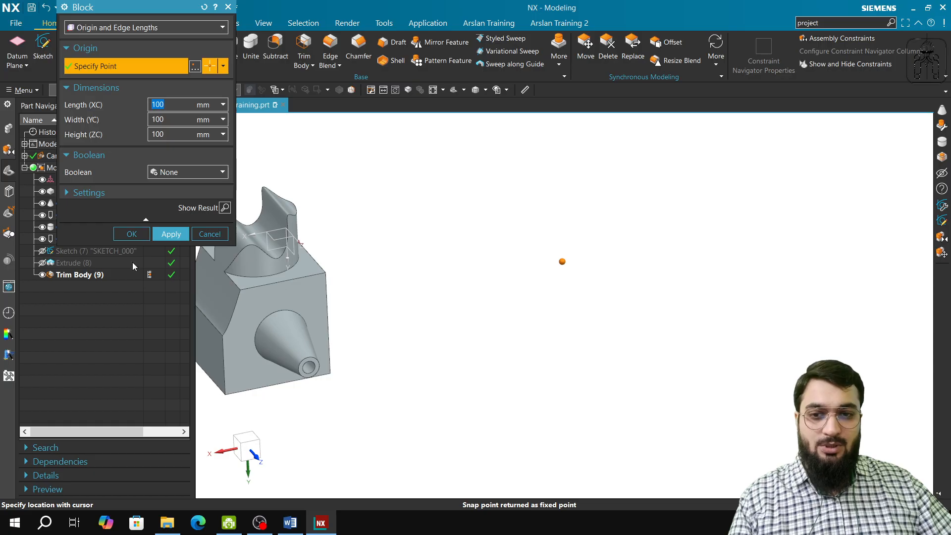
{"action": "left_click", "coordinate": [172, 235]}
{"action": "left_click", "coordinate": [204, 235]}
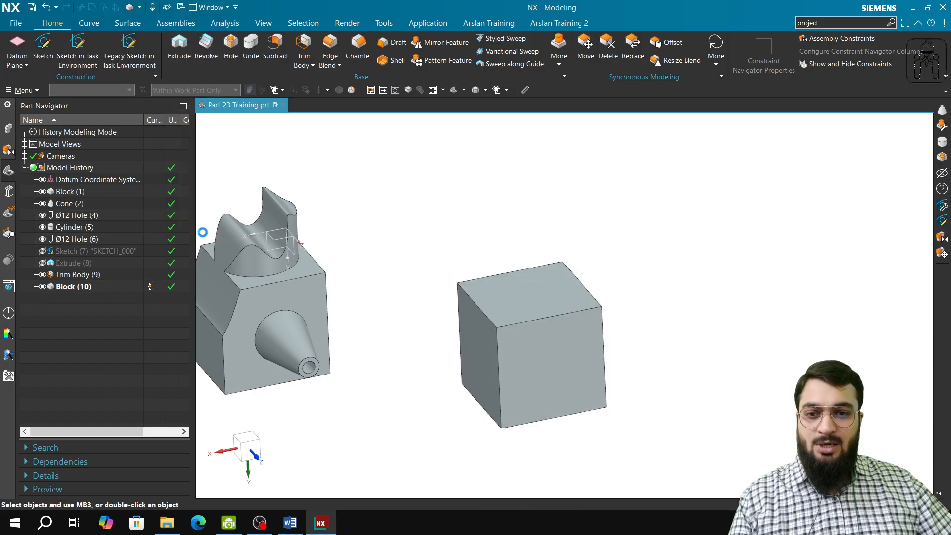
Step: Start a three-face Face Blend and choose one side face of the new block as Face 1
{"action": "middle_click_drag", "start_coordinate": [489, 418], "coordinate": [604, 264]}
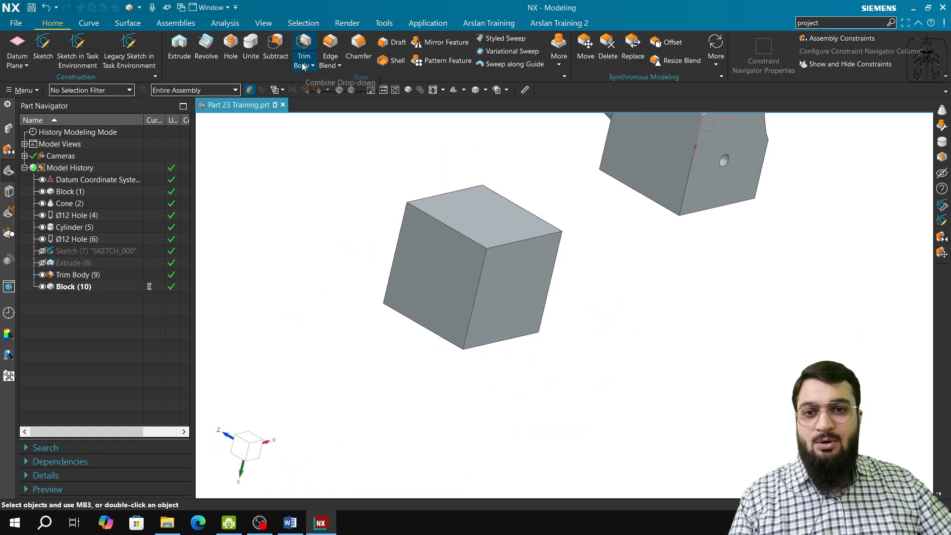
{"action": "left_click", "coordinate": [331, 65]}
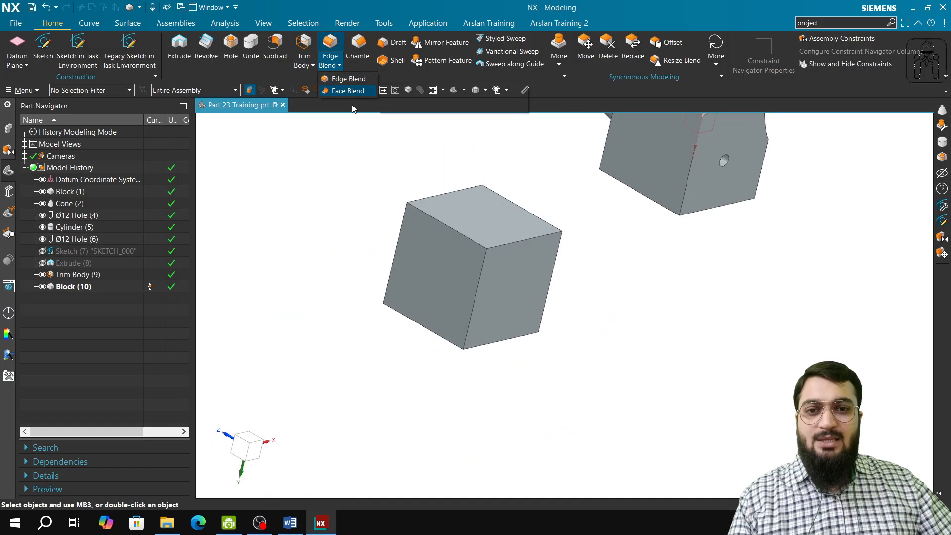
{"action": "left_click", "coordinate": [348, 90]}
{"action": "mouse_move", "coordinate": [572, 263]}
{"action": "middle_mouse_down"}
{"action": "mouse_move", "coordinate": [540, 246]}
{"action": "mouse_move", "coordinate": [539, 259]}
{"action": "mouse_move", "coordinate": [537, 228]}
{"action": "mouse_move", "coordinate": [544, 259]}
{"action": "mouse_move", "coordinate": [516, 251]}
{"action": "mouse_move", "coordinate": [501, 195]}
{"action": "mouse_move", "coordinate": [544, 194]}
{"action": "mouse_move", "coordinate": [516, 189]}
{"action": "mouse_move", "coordinate": [518, 210]}
{"action": "middle_mouse_up"}
{"action": "left_click", "coordinate": [114, 28]}
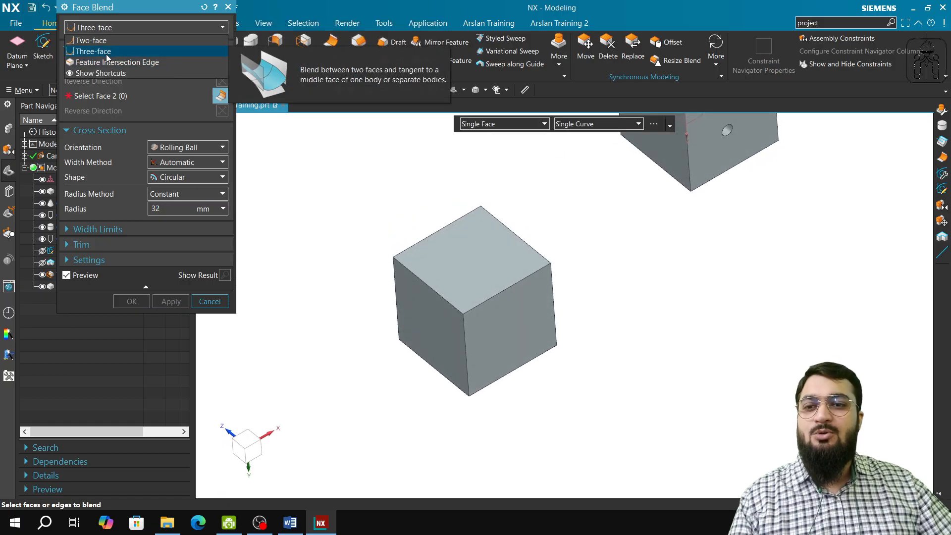
{"action": "left_click", "coordinate": [94, 51]}
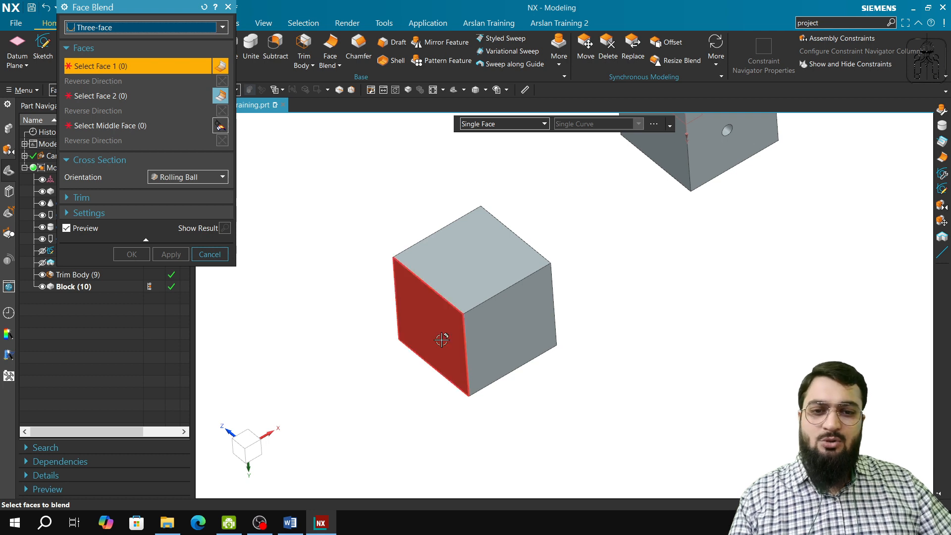
{"action": "left_click", "coordinate": [441, 341]}
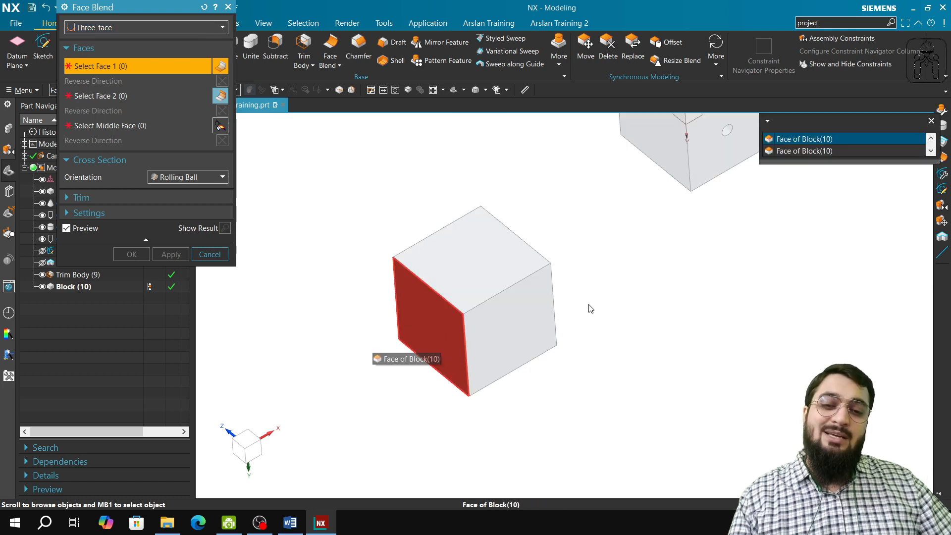
{"action": "left_click", "coordinate": [797, 136]}
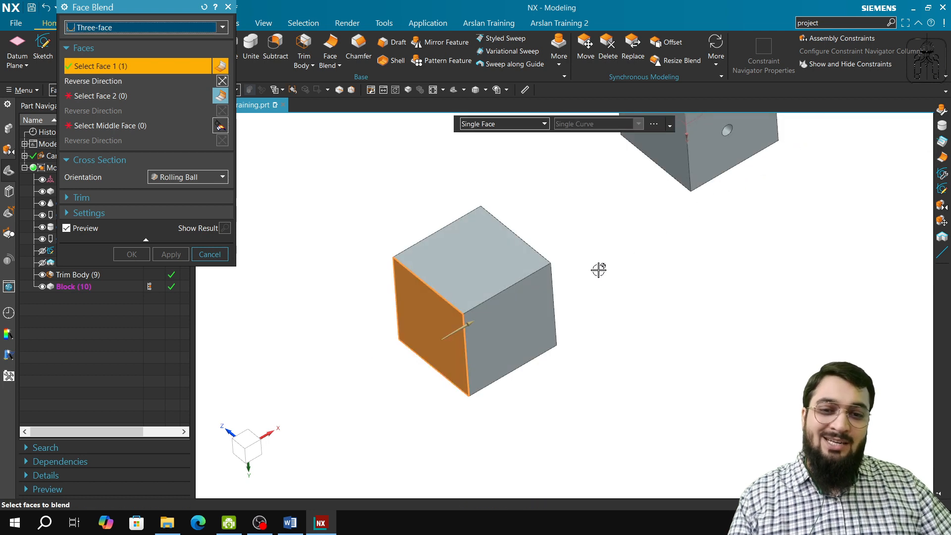
Step: Choose the block's side face opposite the first one as Face 2 of the blend
{"action": "middle_click_drag", "start_coordinate": [510, 297], "coordinate": [456, 298]}
{"action": "left_click", "coordinate": [121, 97]}
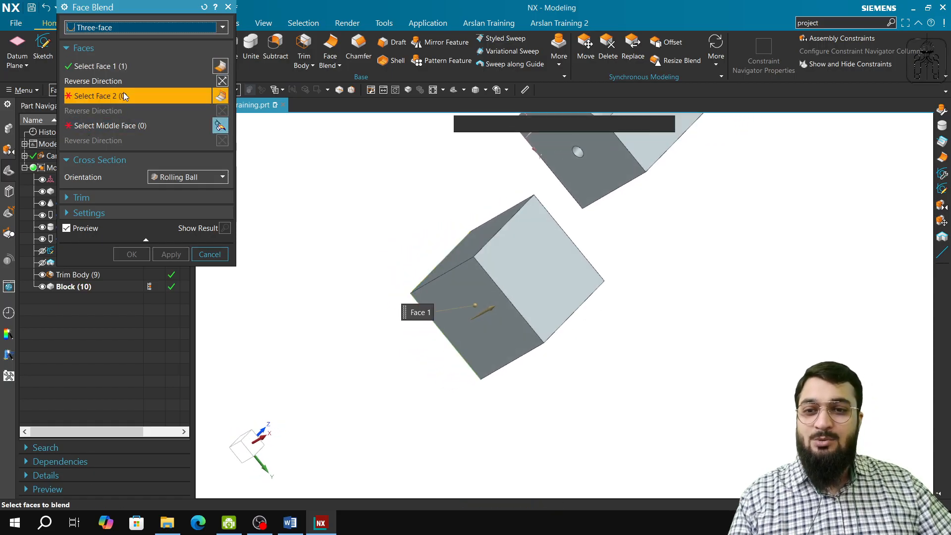
{"action": "left_click", "coordinate": [528, 270]}
{"action": "middle_click_drag", "start_coordinate": [431, 278], "coordinate": [476, 262]}
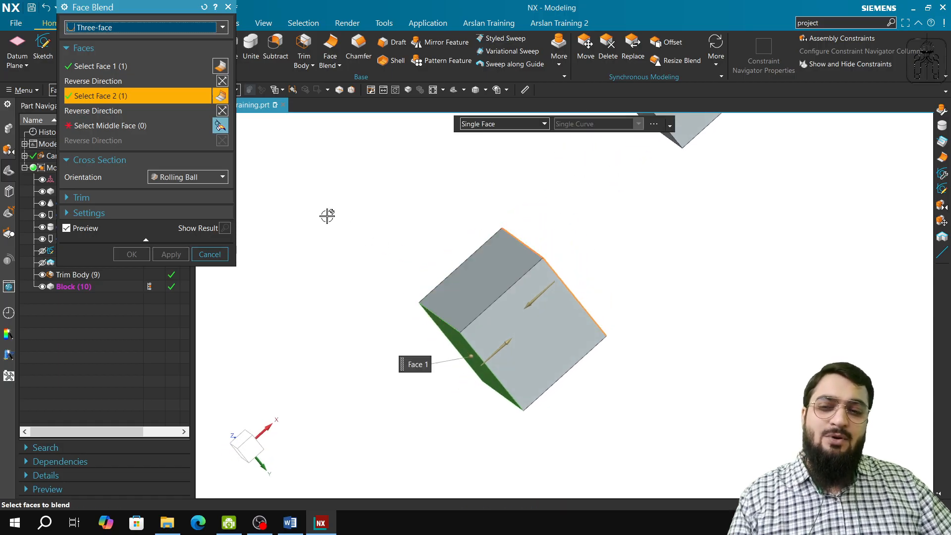
Step: Choose the face between the two selected sides as the middle face and apply the rolling-ball three-face blend
{"action": "left_click", "coordinate": [122, 126]}
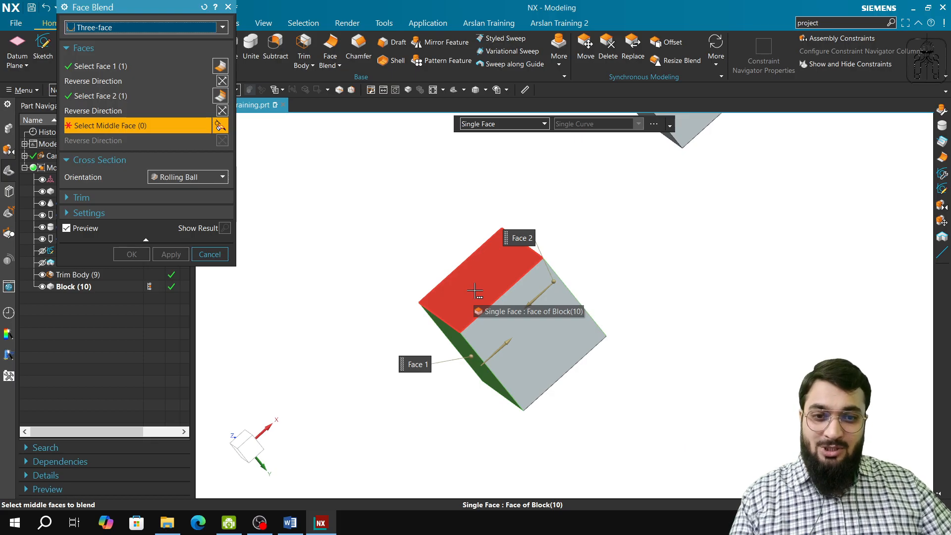
{"action": "left_click", "coordinate": [500, 282]}
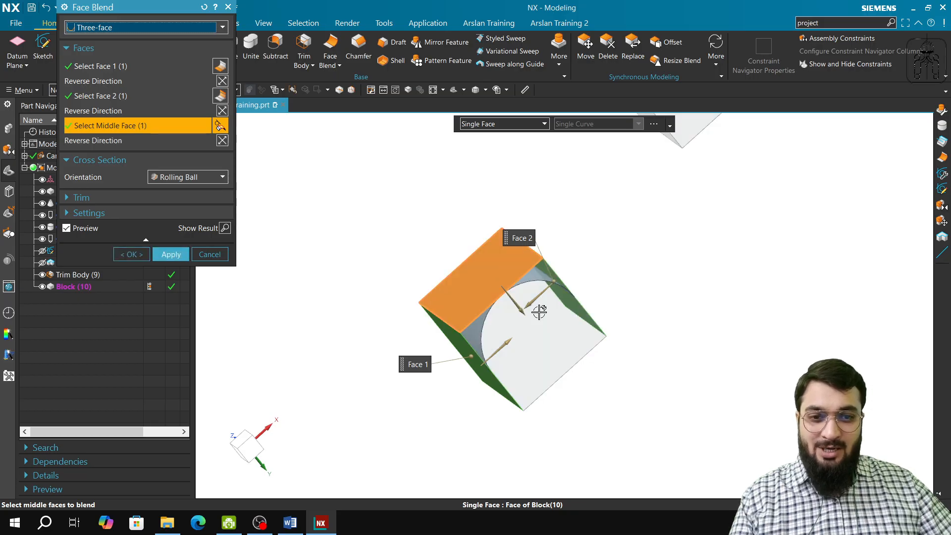
{"action": "middle_click_drag", "start_coordinate": [539, 312], "coordinate": [510, 310]}
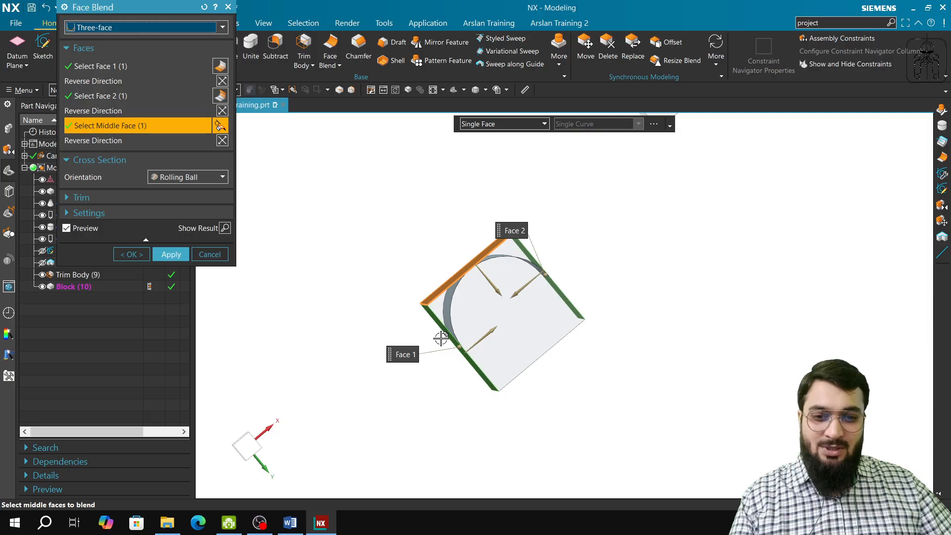
{"action": "middle_click_drag", "start_coordinate": [527, 290], "coordinate": [558, 154]}
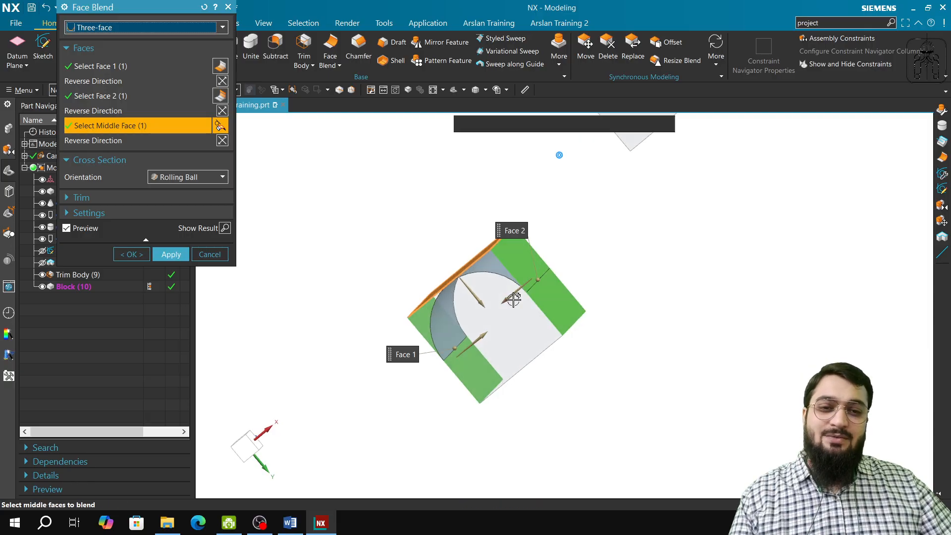
{"action": "left_click", "coordinate": [172, 254]}
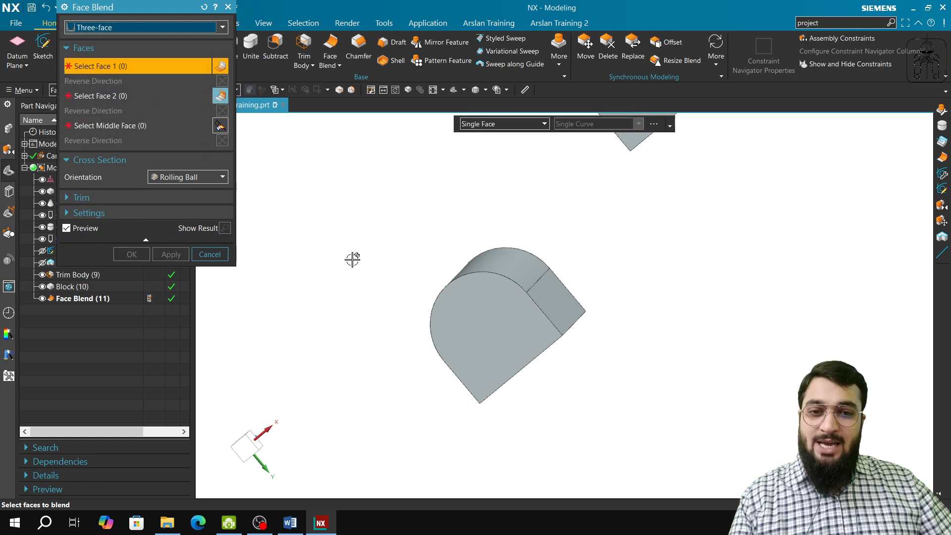
{"action": "middle_click_drag", "start_coordinate": [353, 259], "coordinate": [302, 266]}
{"action": "middle_click_drag", "start_coordinate": [422, 263], "coordinate": [419, 331], "text": "shift"}
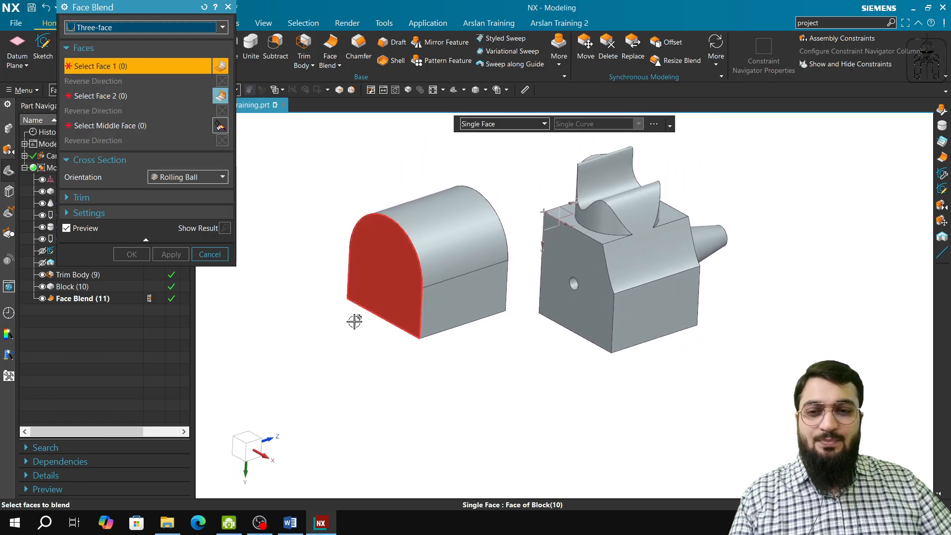
{"action": "left_click", "coordinate": [183, 183]}
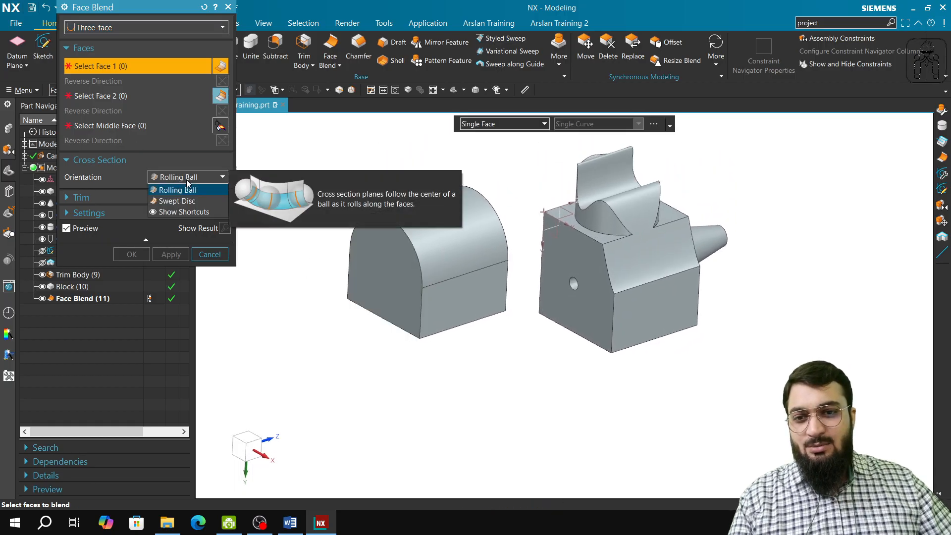
{"action": "left_click", "coordinate": [191, 197]}
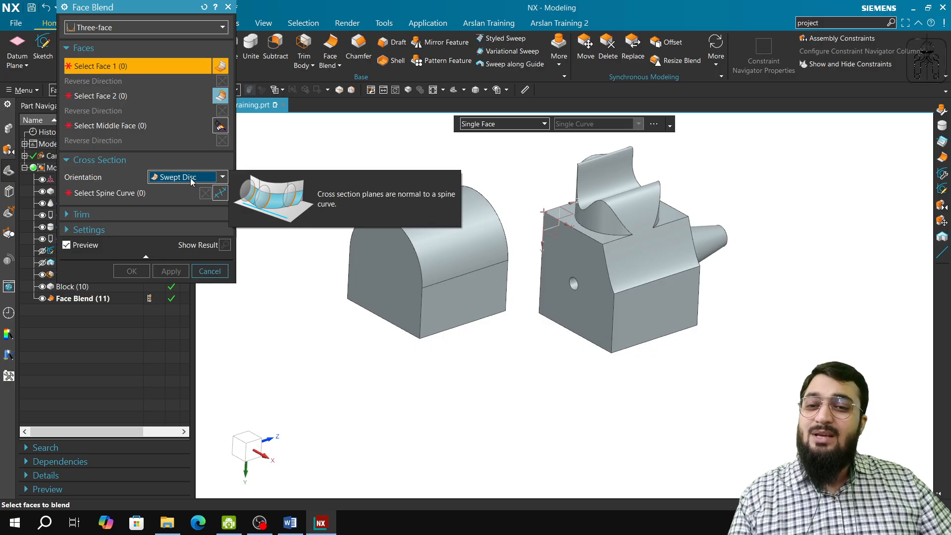
{"action": "left_click", "coordinate": [109, 27]}
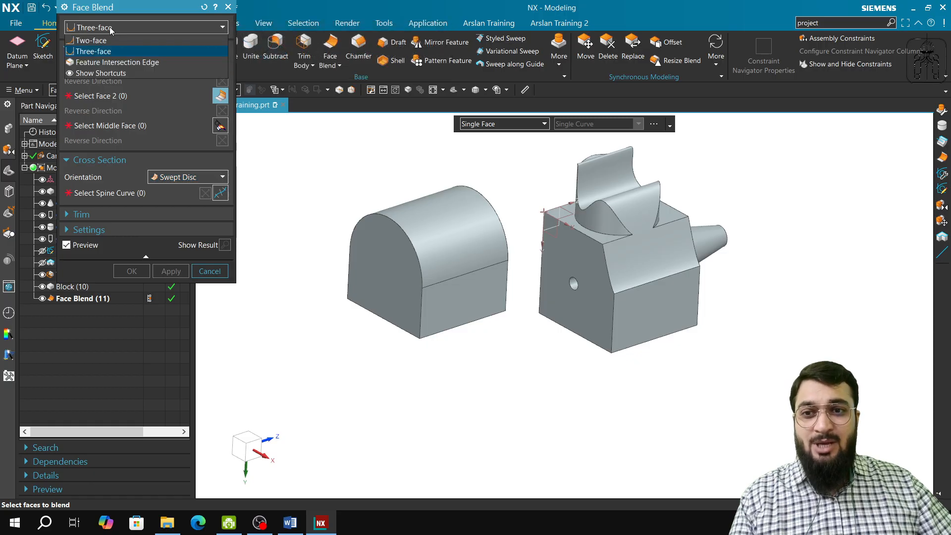
{"action": "left_click", "coordinate": [113, 40]}
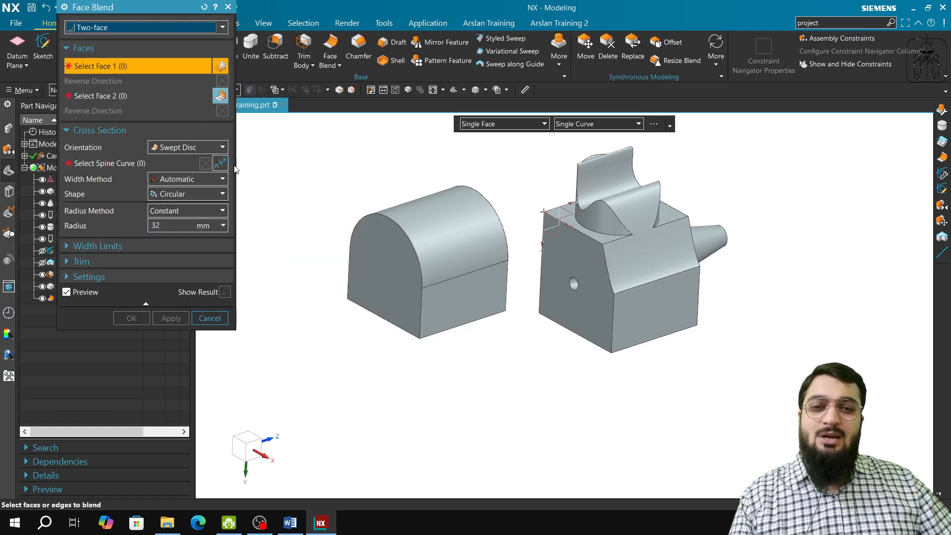
{"action": "left_click", "coordinate": [227, 7]}
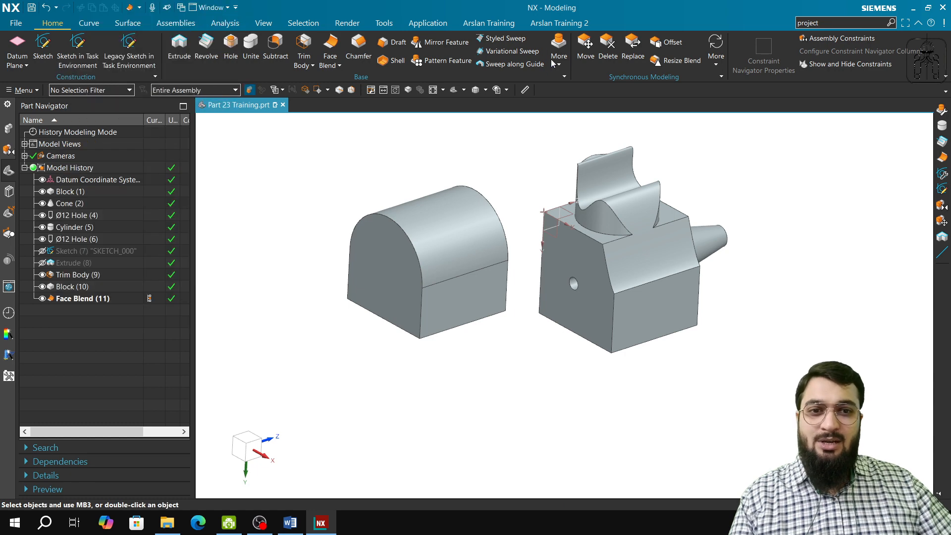
Step: Create another separate 100 x 100 x 100 mm block in the empty space in front of the two existing bodies
{"action": "left_click", "coordinate": [558, 49]}
{"action": "left_click", "coordinate": [742, 92]}
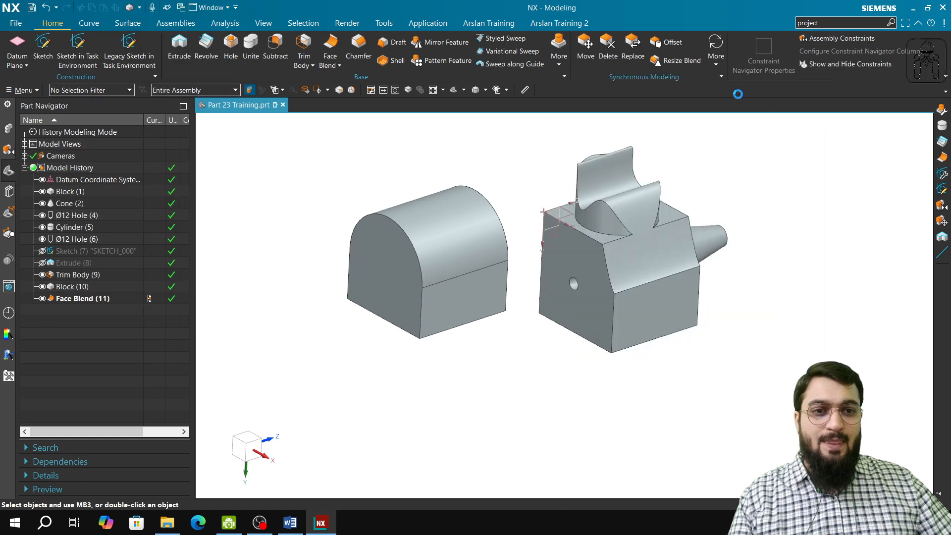
{"action": "left_click", "coordinate": [508, 385]}
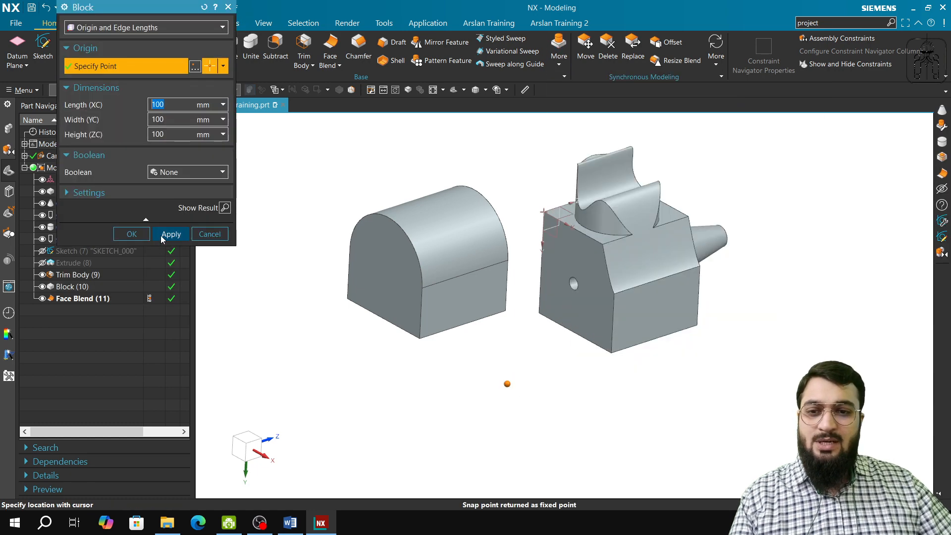
{"action": "left_click", "coordinate": [161, 234]}
{"action": "left_click", "coordinate": [209, 234]}
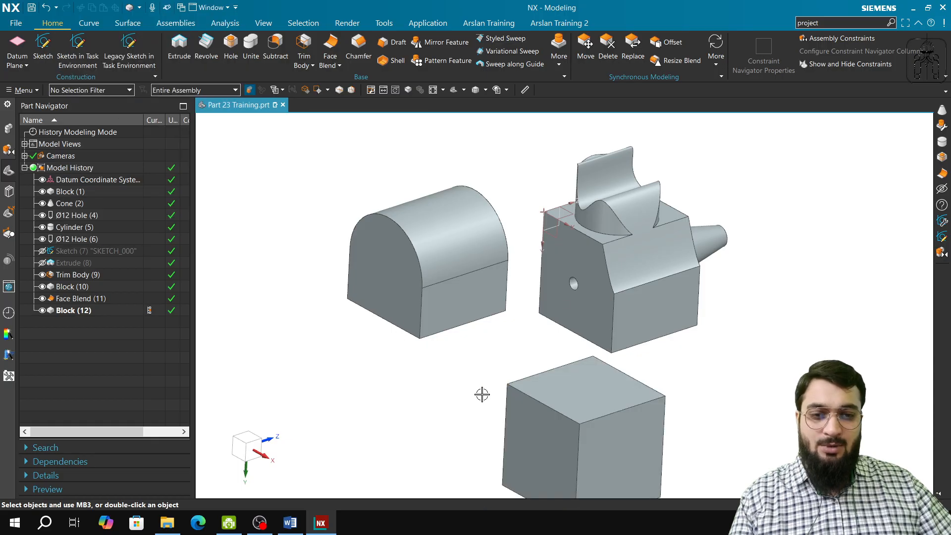
Step: Start a two-face Face Blend and choose the upper face of the newest block as Face 1
{"action": "middle_click_drag", "start_coordinate": [482, 395], "coordinate": [439, 370], "text": "shift"}
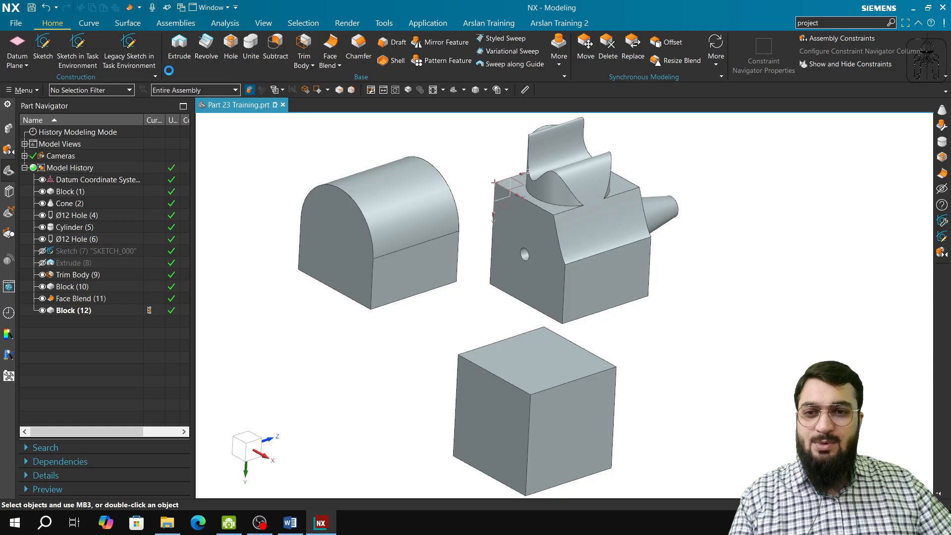
{"action": "left_click", "coordinate": [112, 29]}
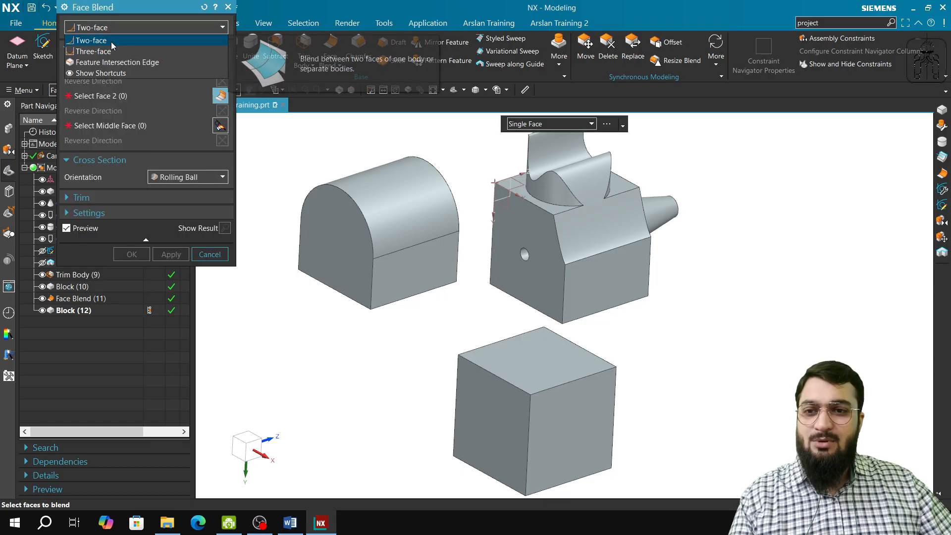
{"action": "left_click", "coordinate": [111, 41]}
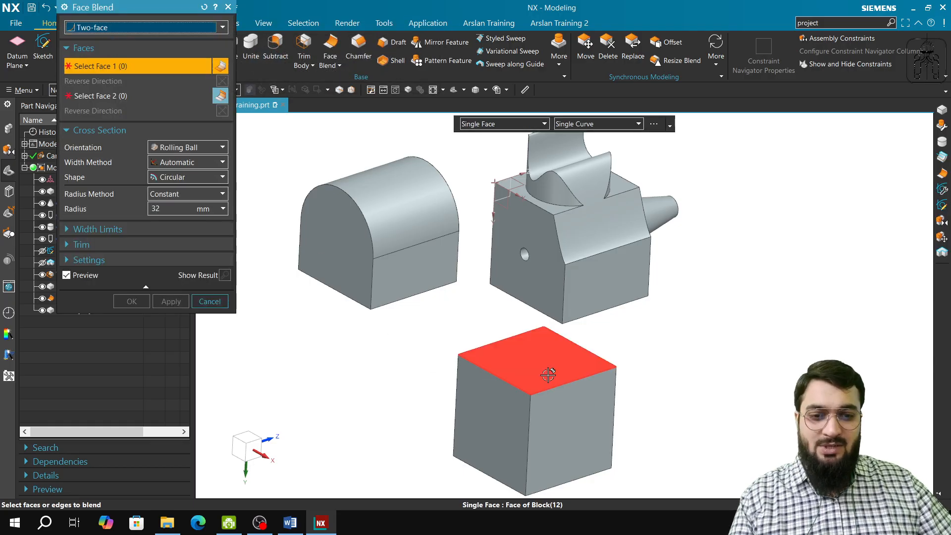
{"action": "left_click", "coordinate": [555, 360]}
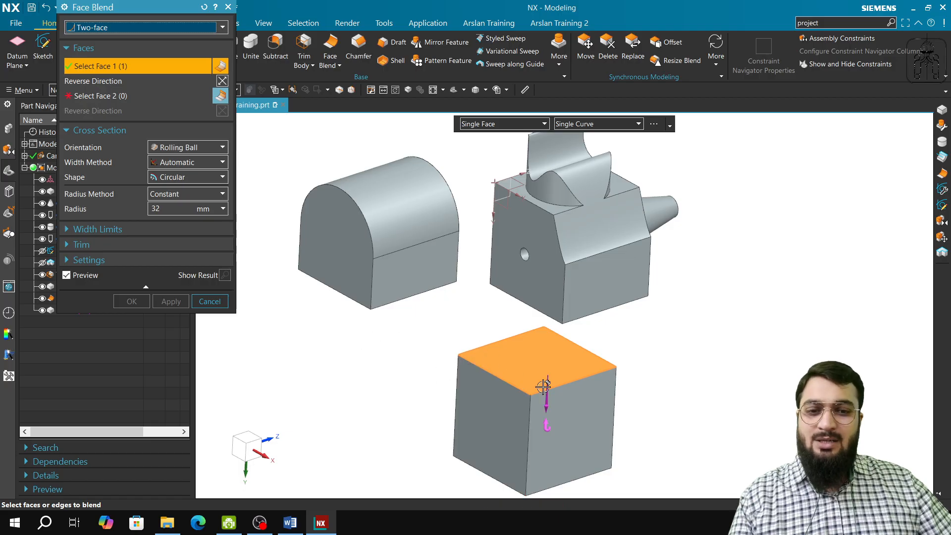
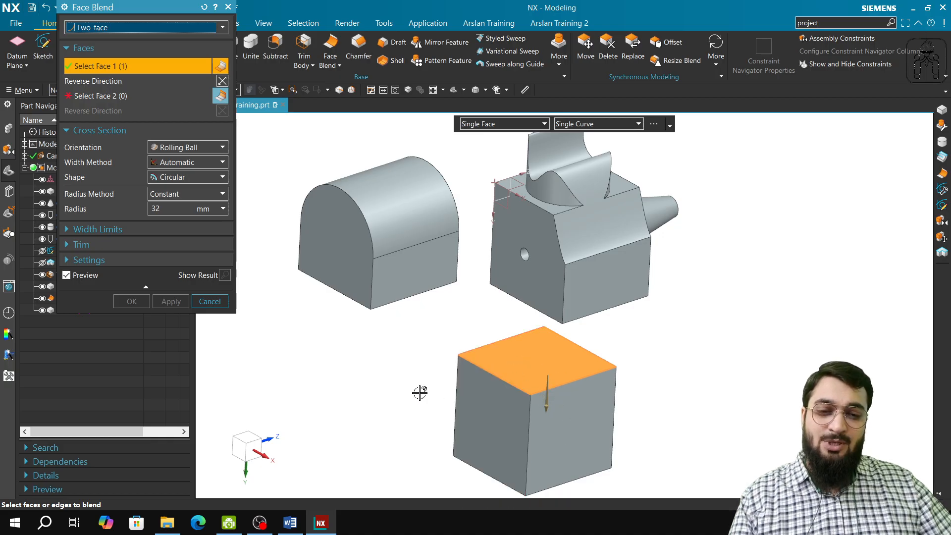
Step: Choose the vertical side face adjoining the block's upper face as Face 2 of the two-face blend
{"action": "middle_click", "coordinate": [381, 370]}
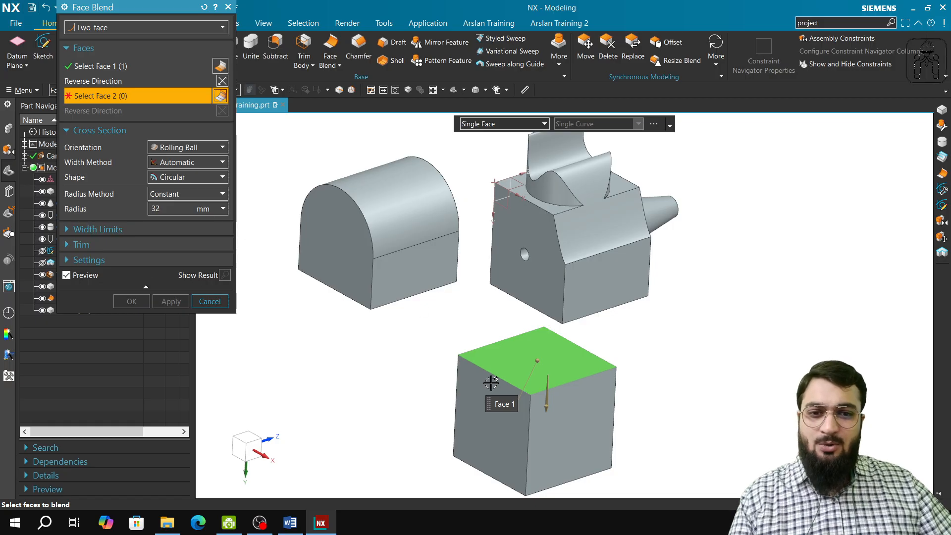
{"action": "middle_click_drag", "start_coordinate": [561, 419], "coordinate": [538, 371], "text": "shift"}
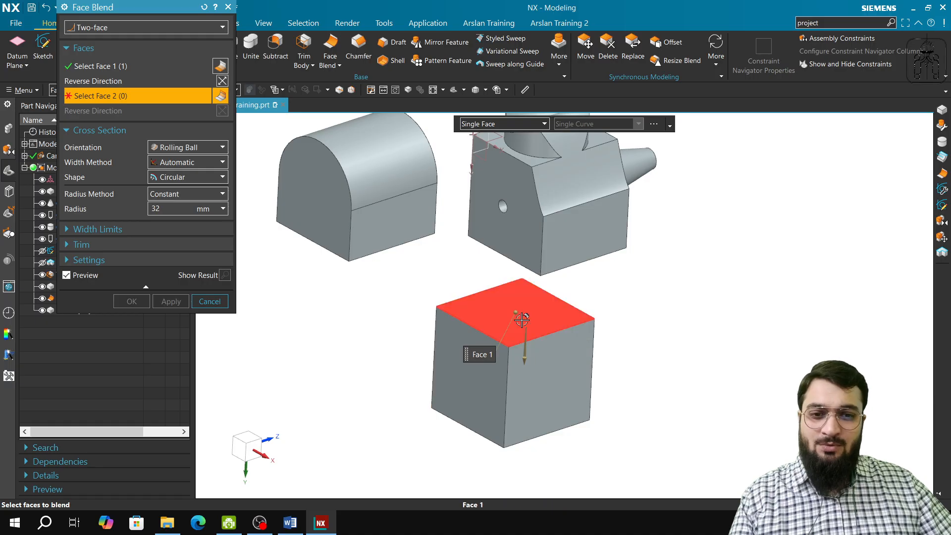
{"action": "left_click", "coordinate": [457, 341]}
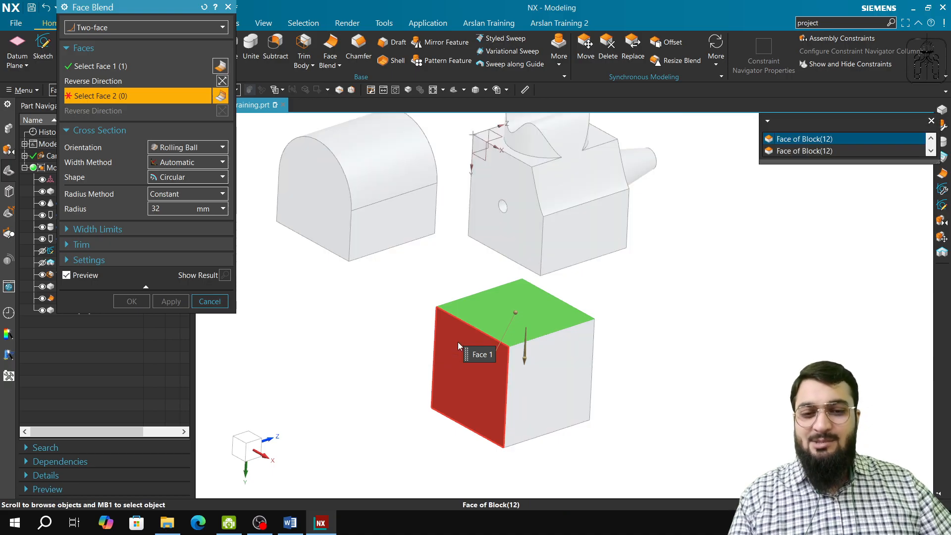
{"action": "left_click", "coordinate": [780, 140]}
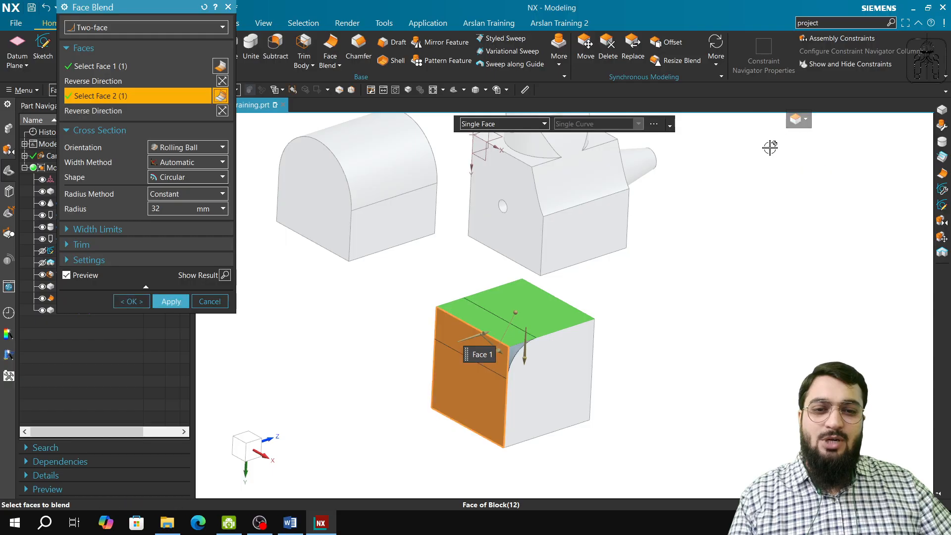
Step: Review the blend's orientation and width method options, keeping Rolling Ball and Automatic
{"action": "left_click", "coordinate": [222, 149]}
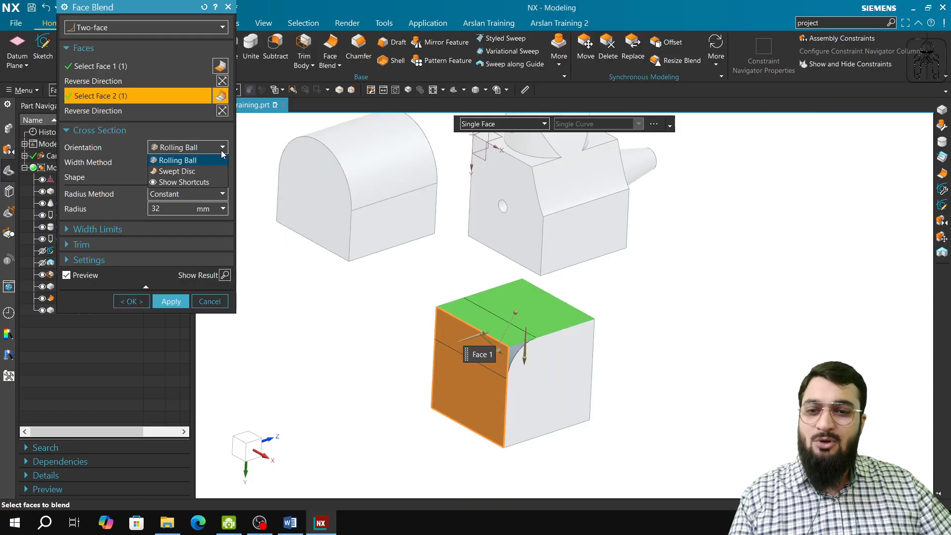
{"action": "left_click", "coordinate": [198, 160]}
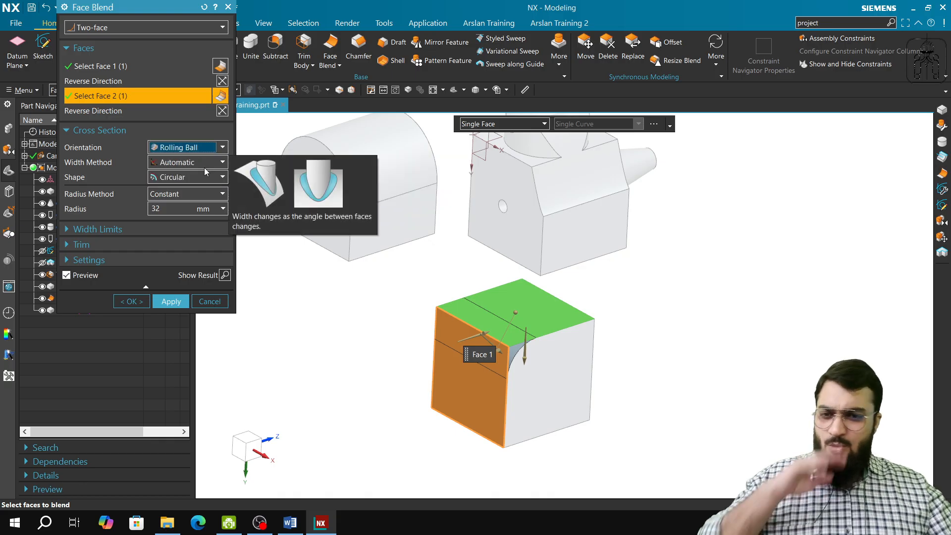
{"action": "left_click", "coordinate": [207, 165]}
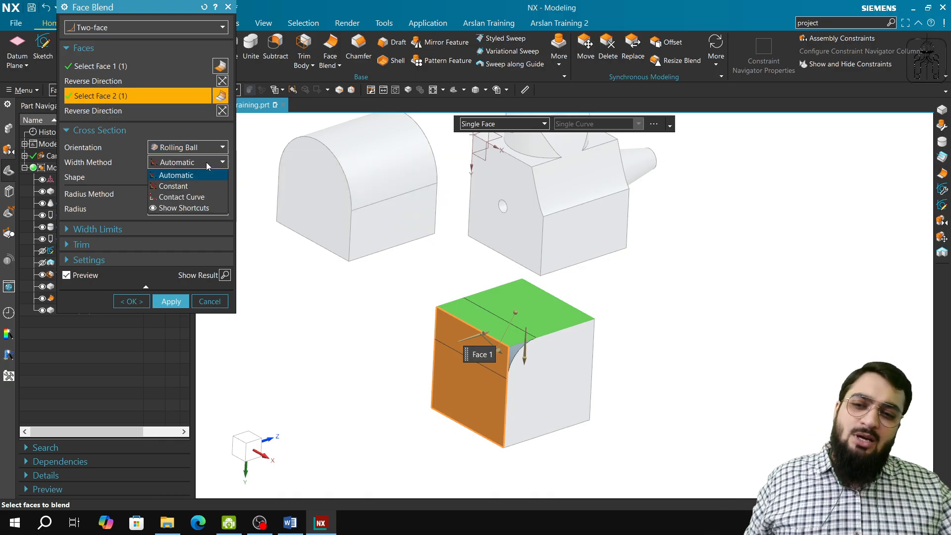
{"action": "left_click", "coordinate": [206, 162]}
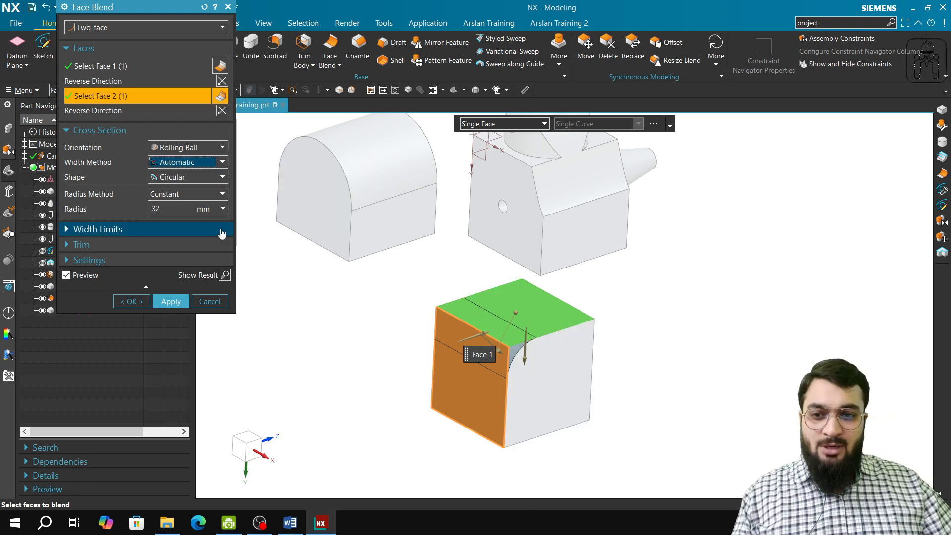
Step: Set the blend's cross-section shape to Curvature Symmetric
{"action": "left_click", "coordinate": [196, 180]}
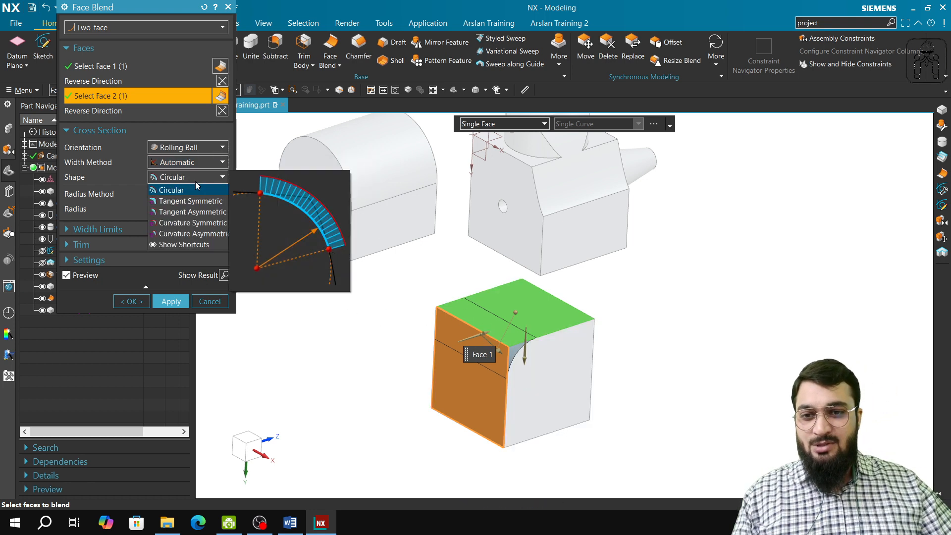
{"action": "mouse_move", "coordinate": [197, 203]}
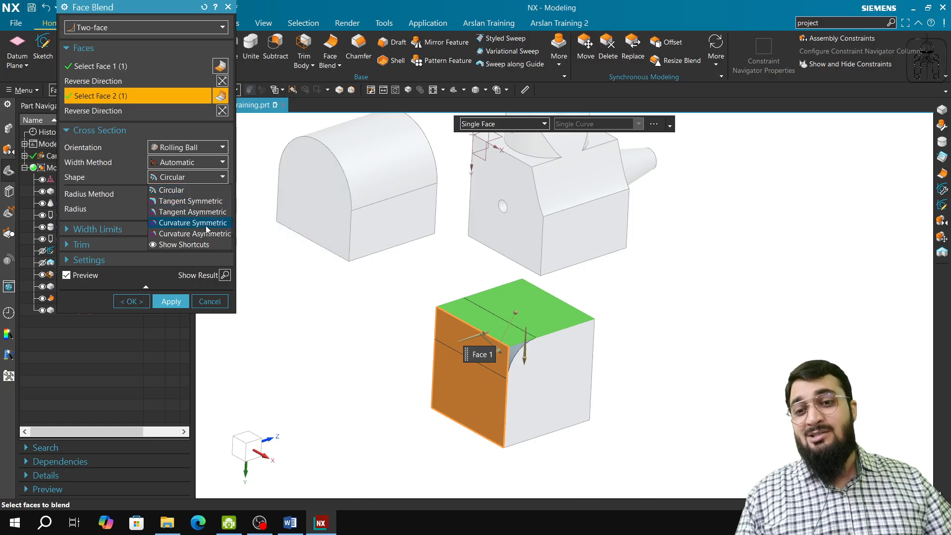
{"action": "mouse_move", "coordinate": [206, 226]}
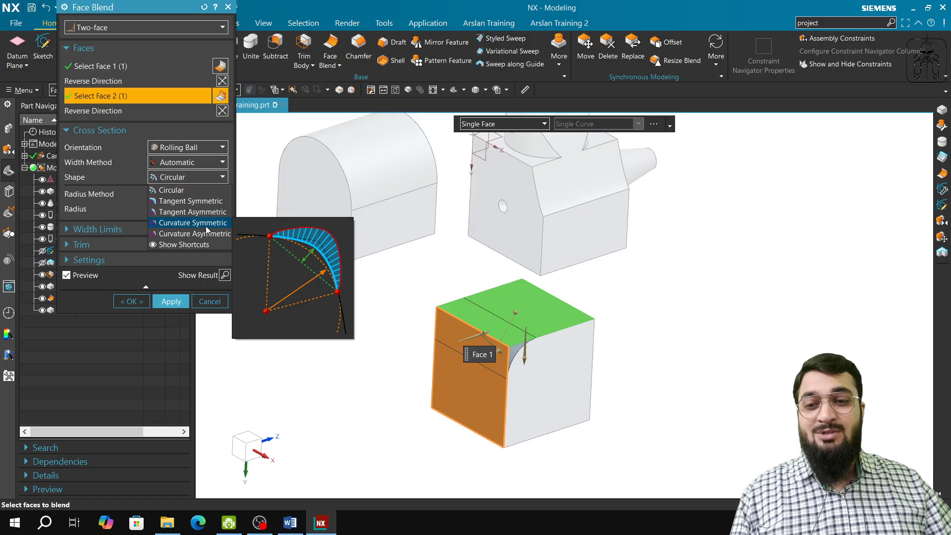
{"action": "left_click", "coordinate": [206, 226]}
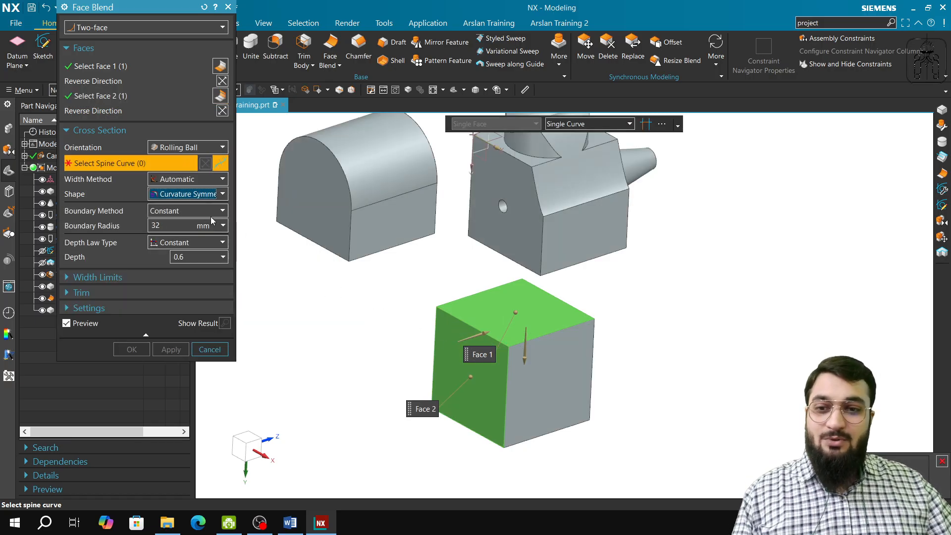
{"action": "middle_click_drag", "start_coordinate": [533, 417], "coordinate": [510, 403]}
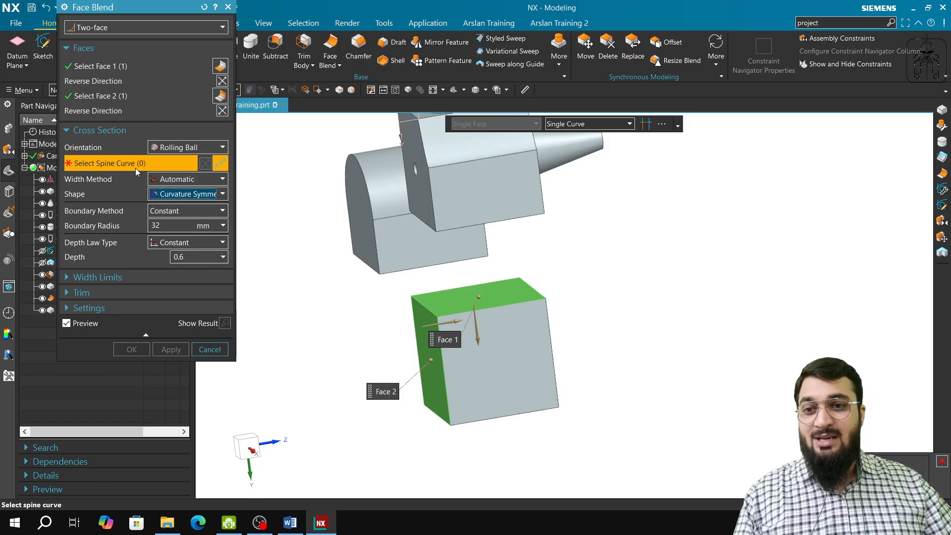
Step: Set the cross-section shape to Tangent Asymmetric with an Offset 2 distance of 86 mm and a Rho of 0.71
{"action": "left_click", "coordinate": [187, 194]}
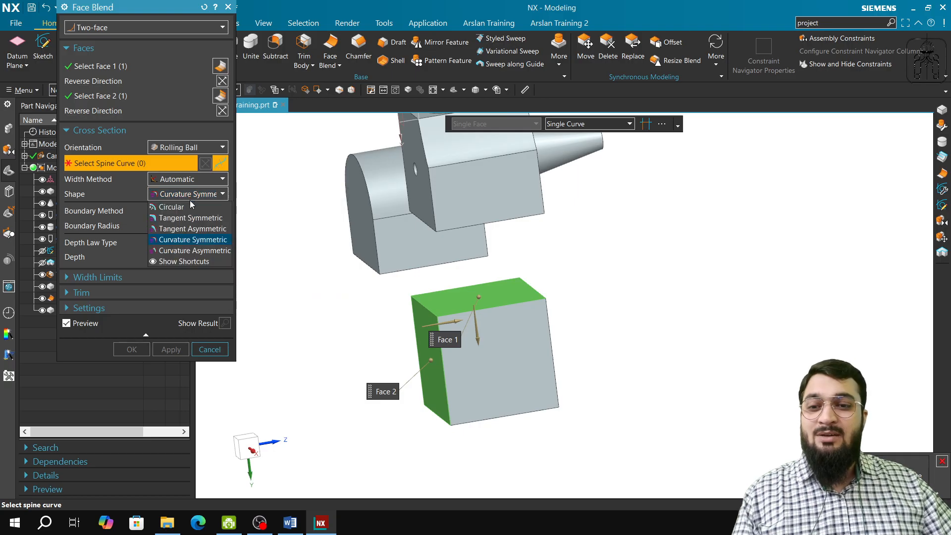
{"action": "left_click", "coordinate": [194, 228]}
{"action": "scroll", "coordinate": [436, 342], "scroll_direction": "down", "scroll_amount": 5}
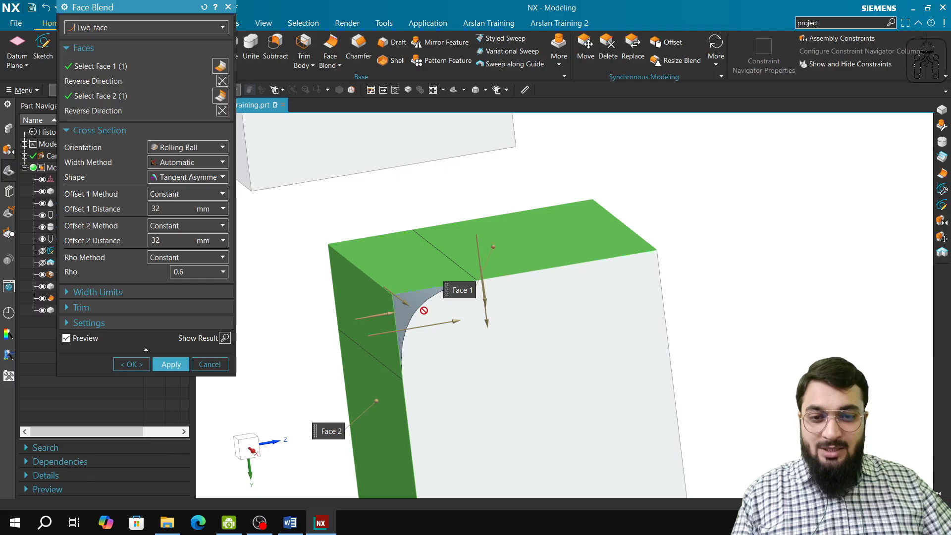
{"action": "left_click_drag", "start_coordinate": [449, 319], "coordinate": [593, 297]}
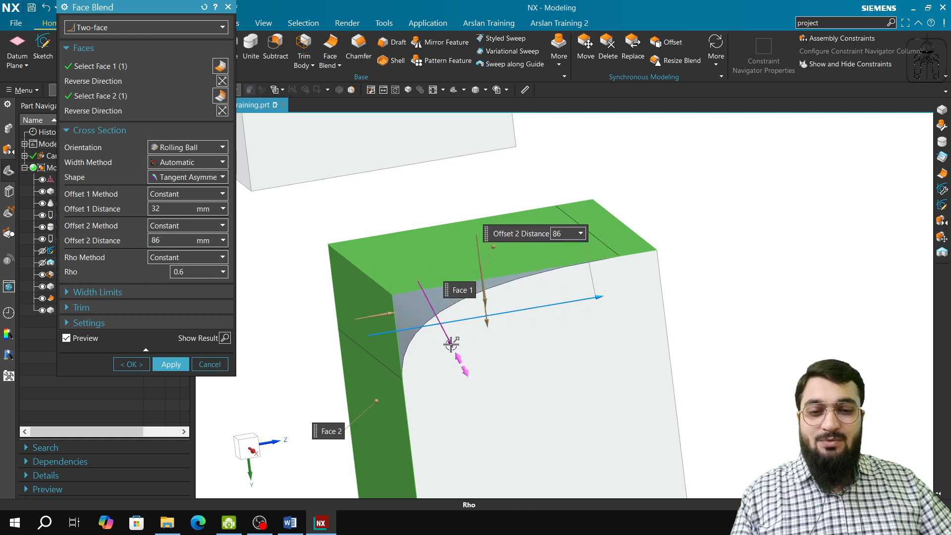
{"action": "left_click_drag", "start_coordinate": [451, 337], "coordinate": [483, 340]}
Step: Adjust the asymmetric blend to Offset 1 distance 58 mm, Offset 2 distance 37 mm and Rho 0.34
{"action": "scroll", "coordinate": [472, 346], "scroll_direction": "up", "scroll_amount": 2}
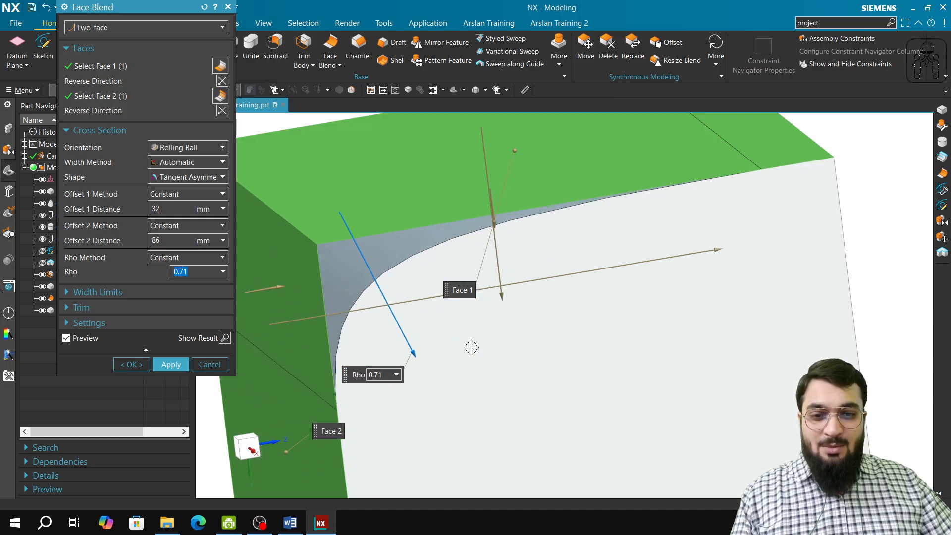
{"action": "middle_click_drag", "start_coordinate": [517, 298], "coordinate": [741, 255]}
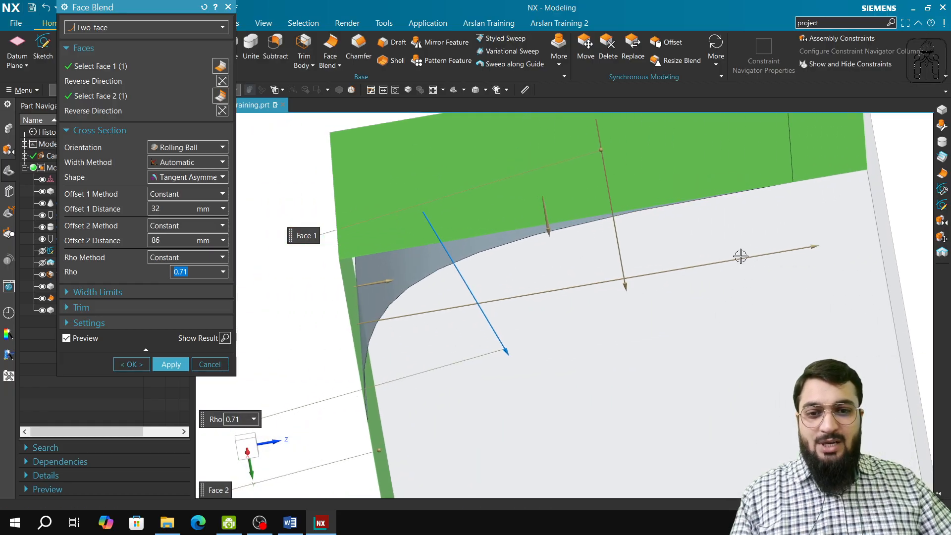
{"action": "scroll", "coordinate": [419, 350], "scroll_direction": "down", "scroll_amount": 1}
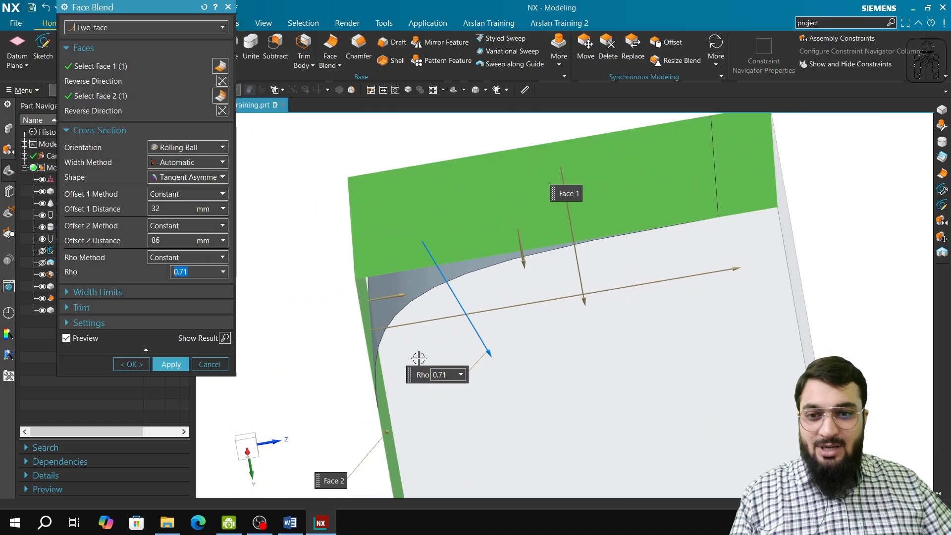
{"action": "scroll", "coordinate": [446, 377], "scroll_direction": "up", "scroll_amount": 3}
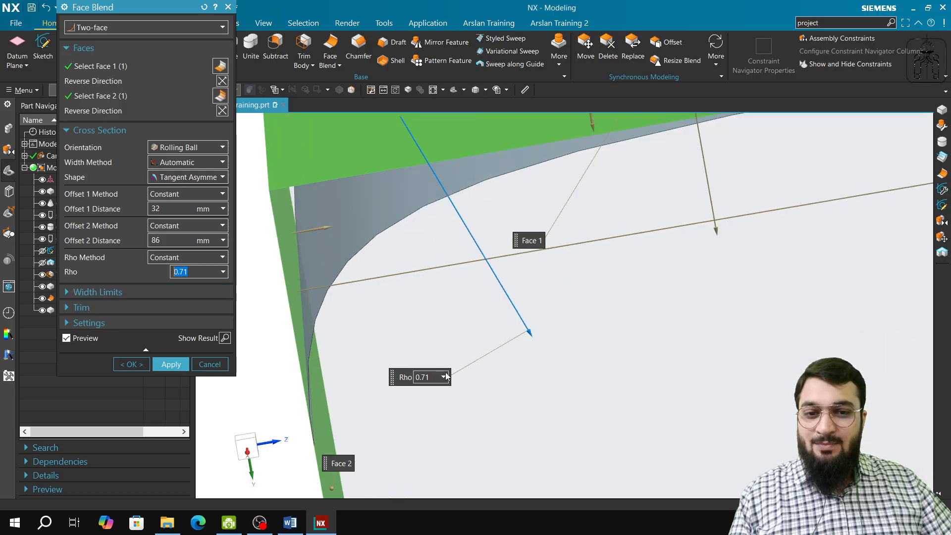
{"action": "scroll", "coordinate": [452, 372], "scroll_direction": "down", "scroll_amount": 3}
{"action": "middle_click_drag", "start_coordinate": [505, 461], "coordinate": [579, 355], "text": "shift"}
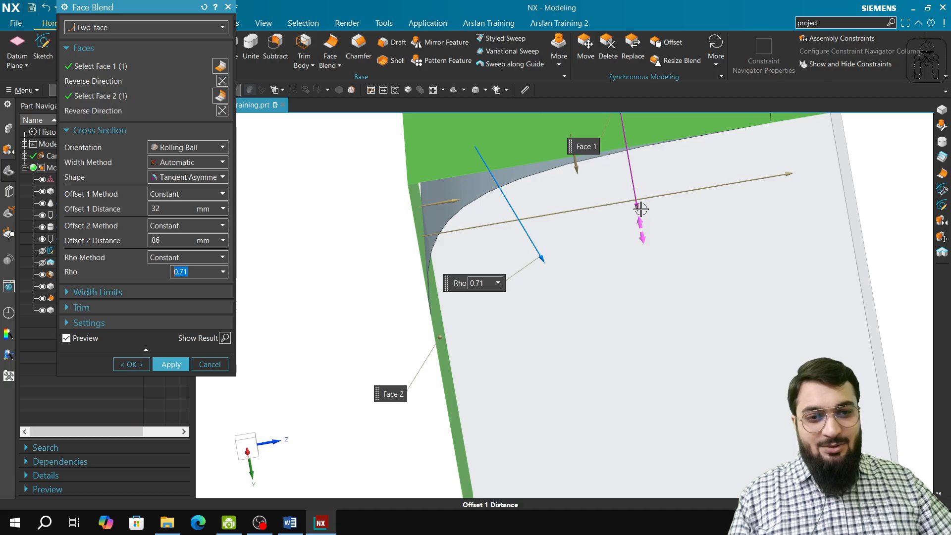
{"action": "left_click_drag", "start_coordinate": [640, 217], "coordinate": [674, 313]}
{"action": "left_click_drag", "start_coordinate": [789, 173], "coordinate": [501, 221]}
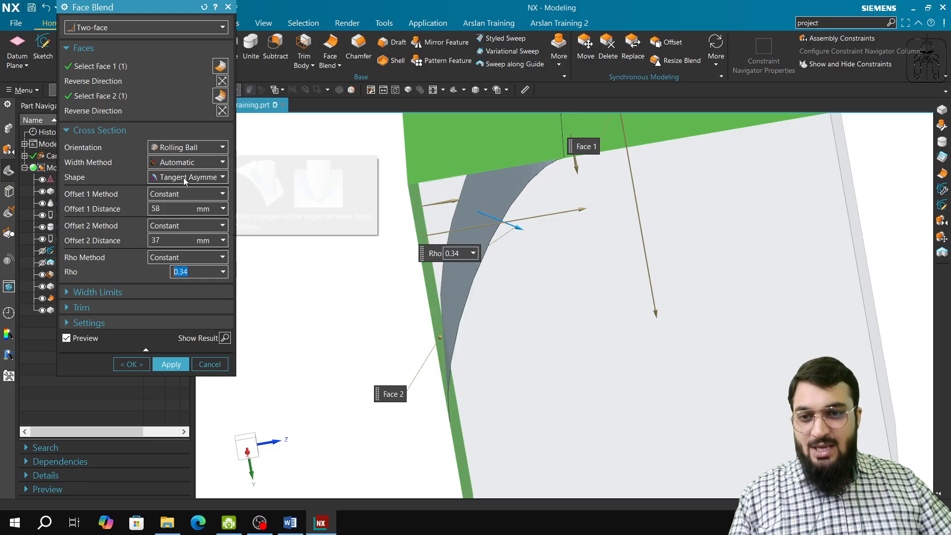
Step: Set the shape to Tangent Symmetric and reduce the boundary radius to 13 mm and the center radius to 14 mm
{"action": "left_click", "coordinate": [187, 179]}
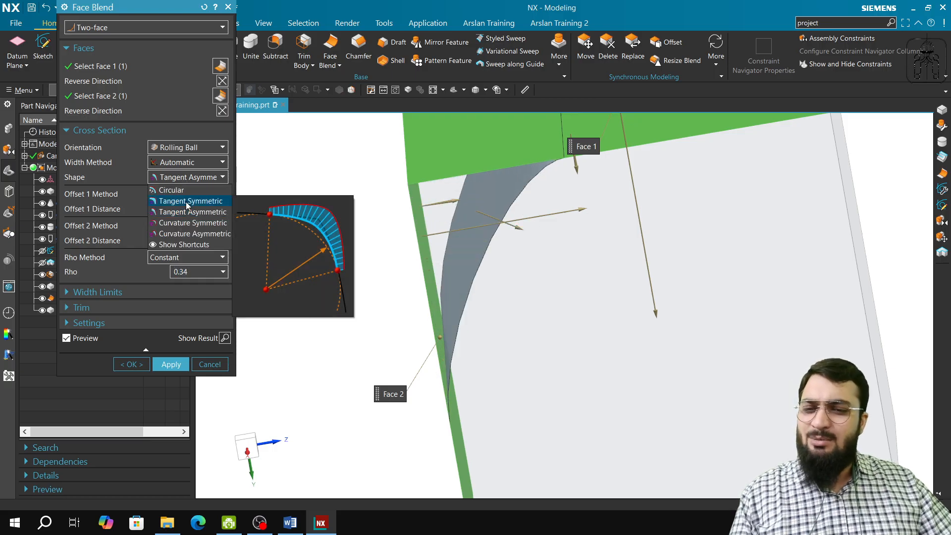
{"action": "left_click", "coordinate": [186, 201]}
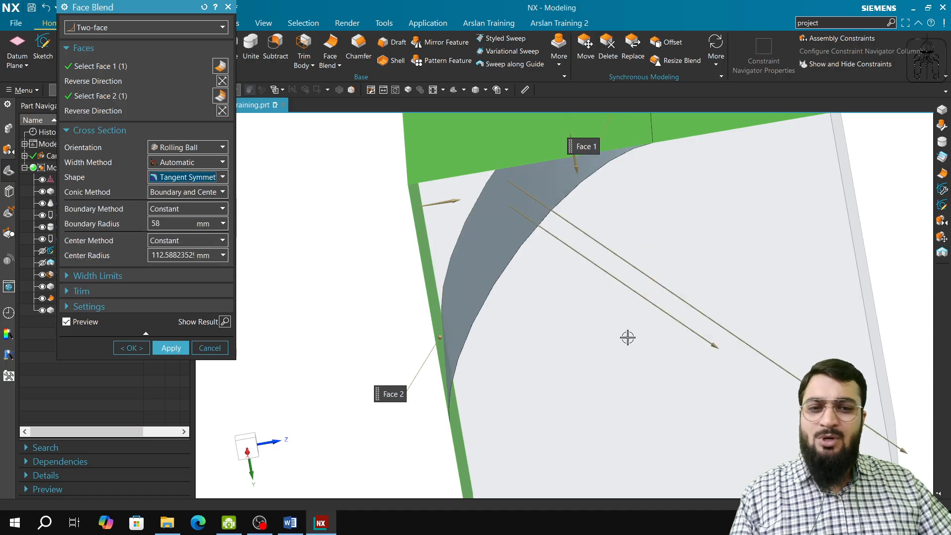
{"action": "left_click_drag", "start_coordinate": [725, 350], "coordinate": [691, 323]}
{"action": "mouse_move", "coordinate": [483, 186]}
{"action": "left_mouse_down"}
{"action": "mouse_move", "coordinate": [722, 346]}
{"action": "mouse_move", "coordinate": [468, 186]}
{"action": "left_mouse_up"}
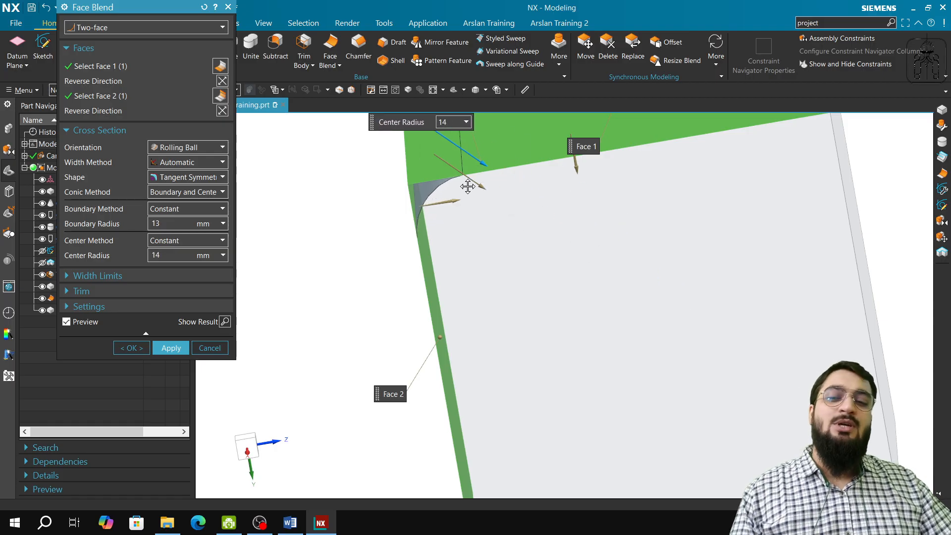
{"action": "left_click_drag", "start_coordinate": [468, 187], "coordinate": [468, 186]}
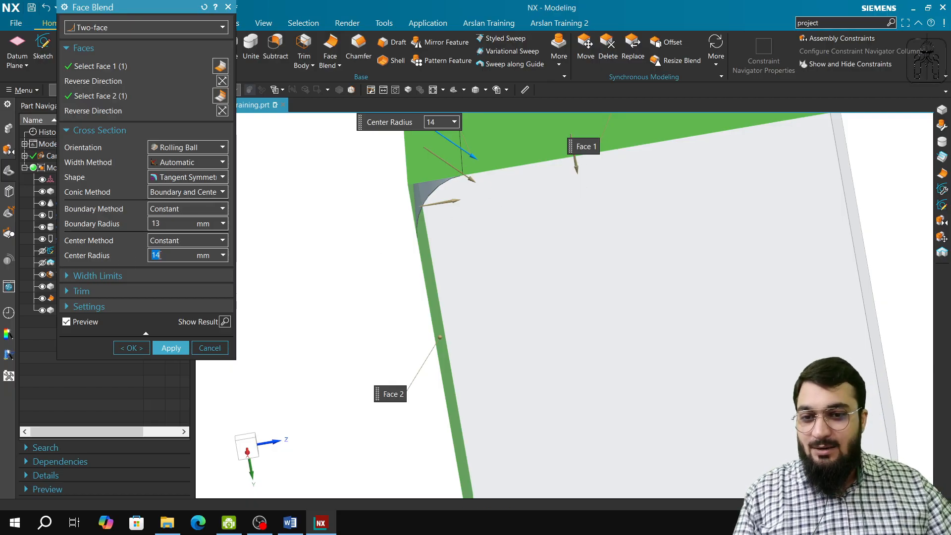
Step: Set the width method of the tangent symmetric blend to Constant
{"action": "mouse_move", "coordinate": [173, 184]}
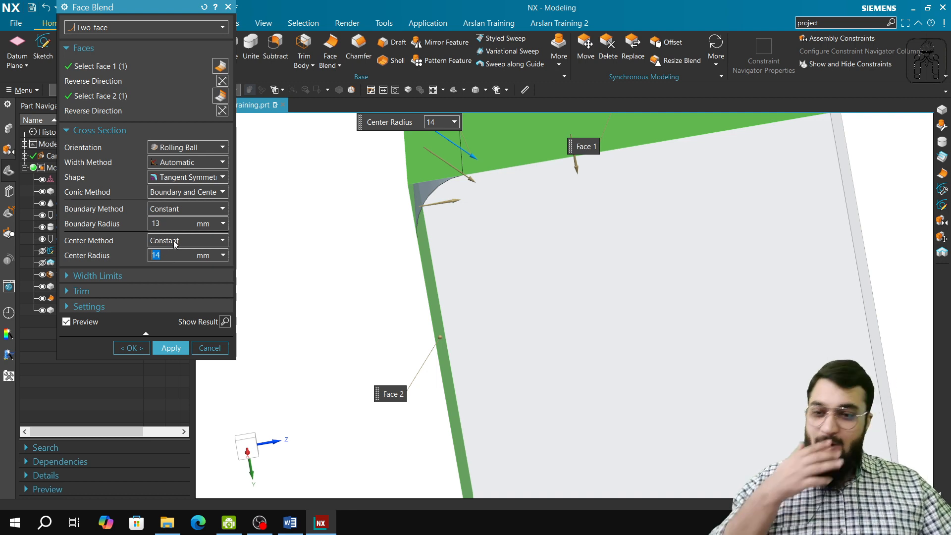
{"action": "left_click", "coordinate": [194, 164]}
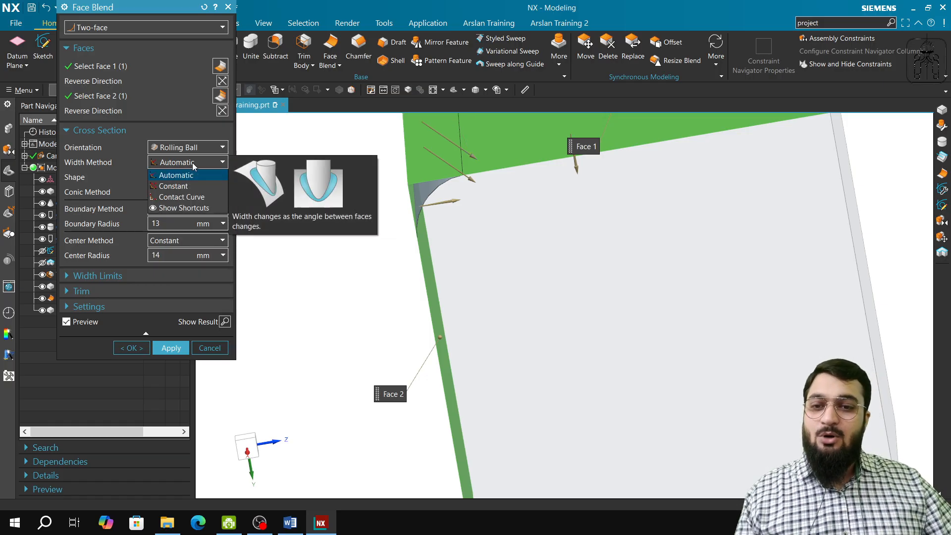
{"action": "left_click", "coordinate": [192, 189]}
{"action": "left_click", "coordinate": [192, 167]}
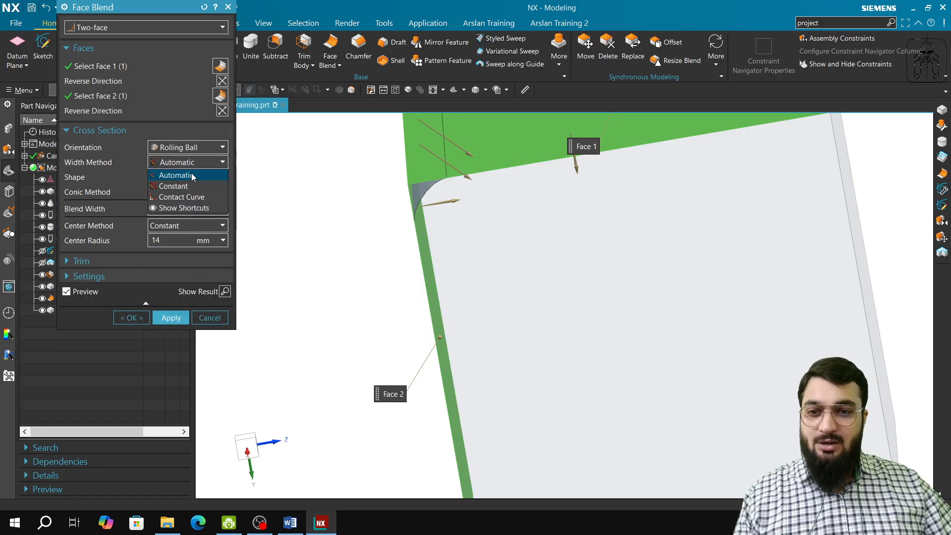
{"action": "left_click", "coordinate": [191, 191]}
Step: Change the width method to Contact Curve and bring the whole block into view for choosing contact curves
{"action": "left_click", "coordinate": [189, 169]}
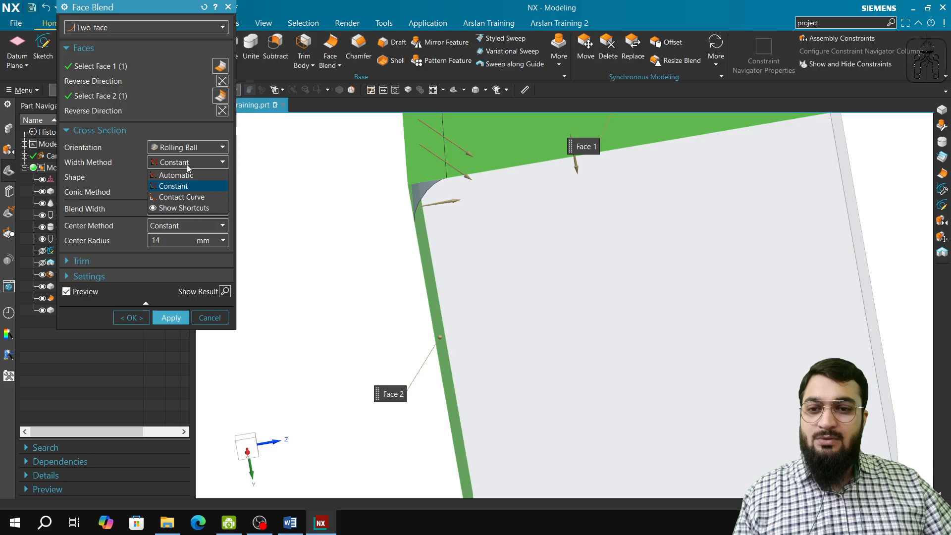
{"action": "left_click", "coordinate": [190, 197]}
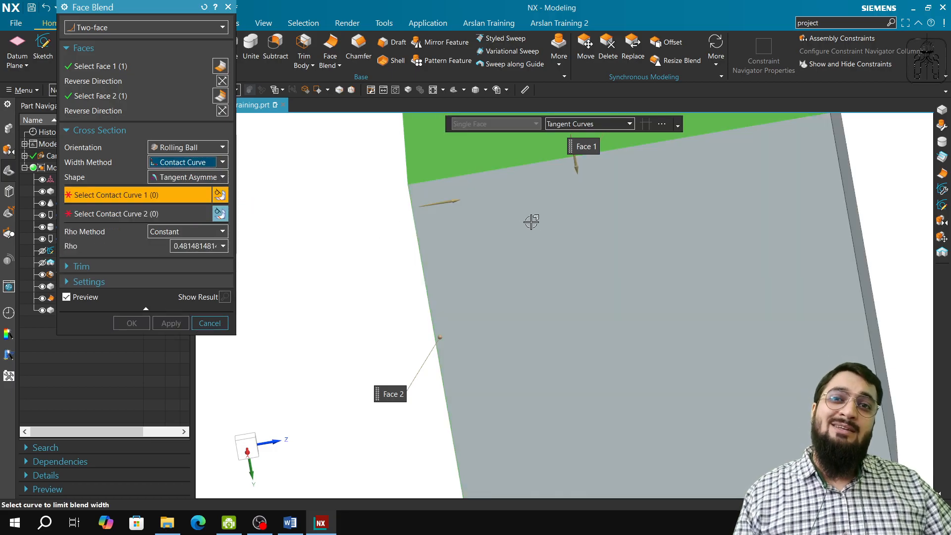
{"action": "scroll", "coordinate": [510, 193], "scroll_direction": "down", "scroll_amount": 4}
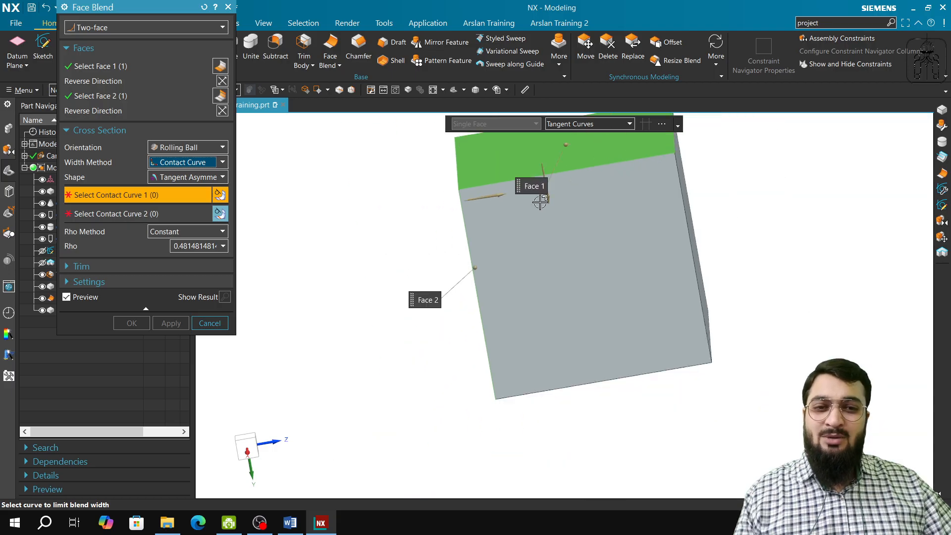
{"action": "middle_click_drag", "start_coordinate": [597, 213], "coordinate": [567, 280], "text": "shift"}
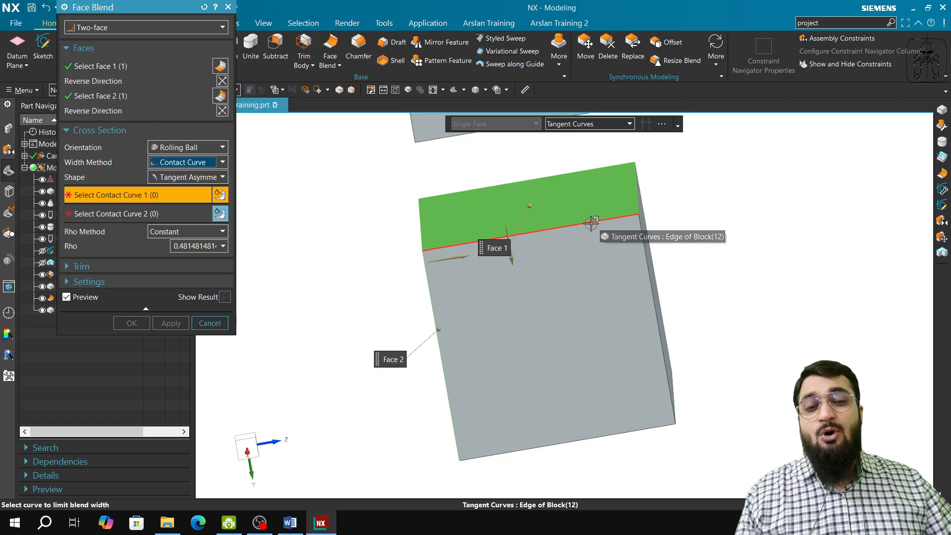
Step: Return the blend's width method to Automatic
{"action": "mouse_move", "coordinate": [214, 177]}
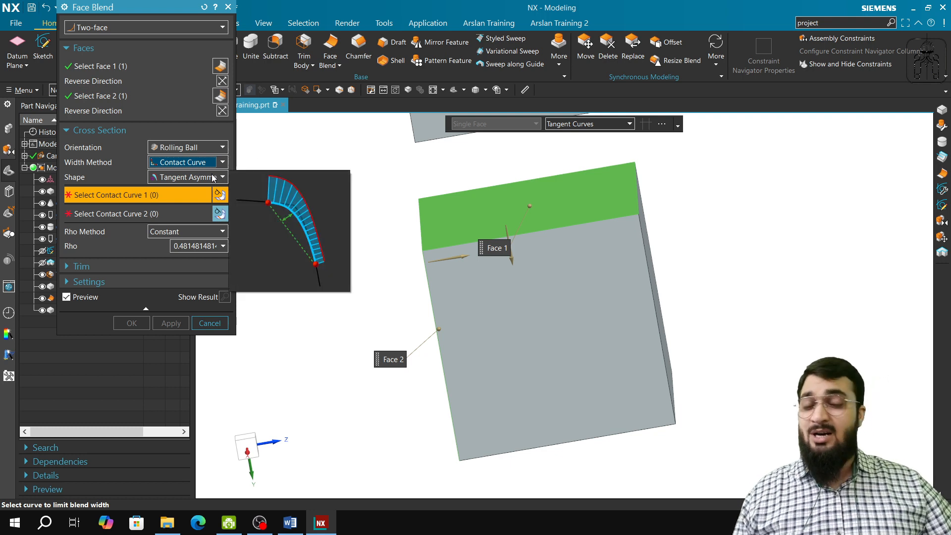
{"action": "left_click", "coordinate": [206, 165]}
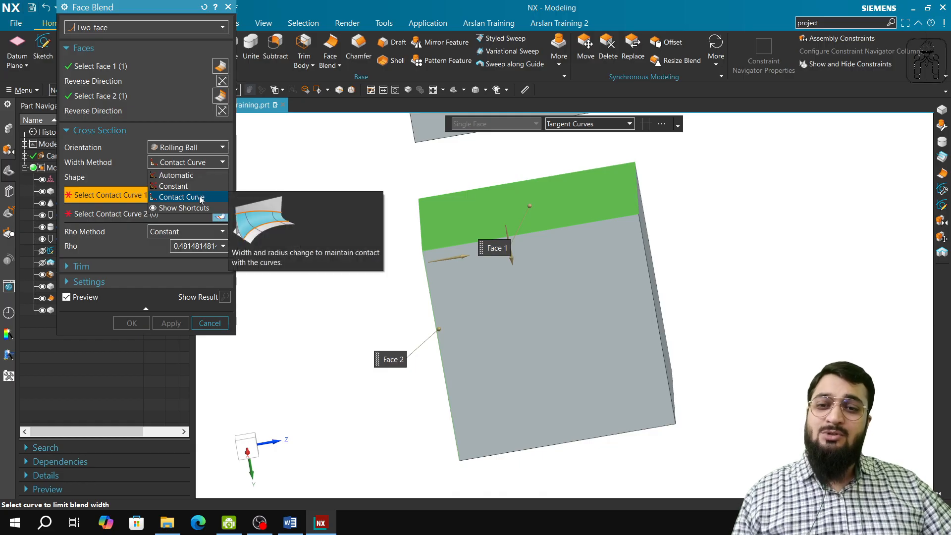
{"action": "left_click", "coordinate": [199, 176]}
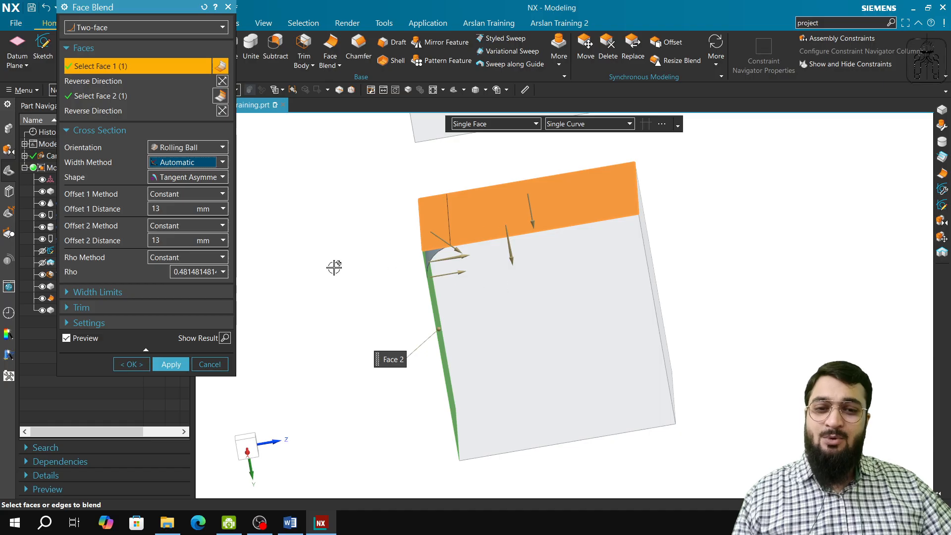
Step: Set the blend's shape to Circular with the Constant radius method and enlarge the radius to 53 mm
{"action": "left_click", "coordinate": [208, 178]}
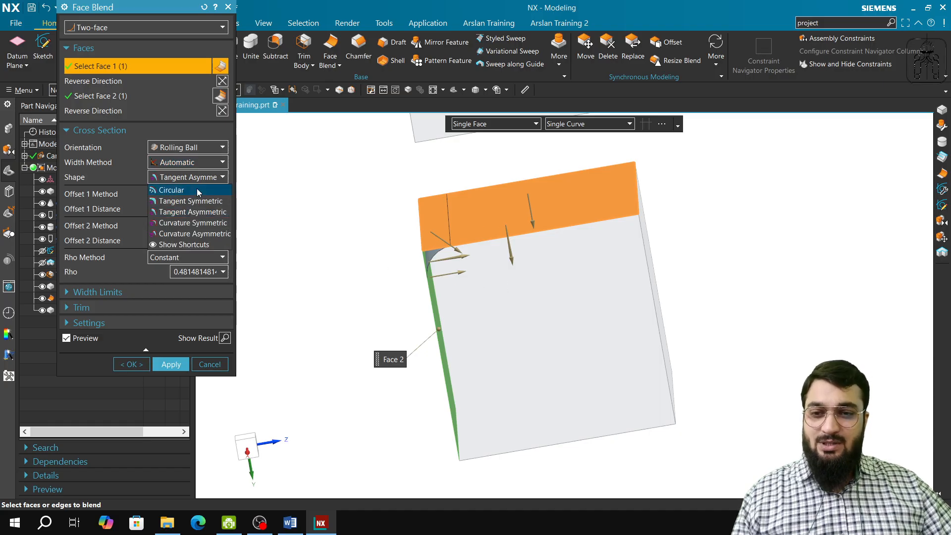
{"action": "left_click", "coordinate": [198, 185]}
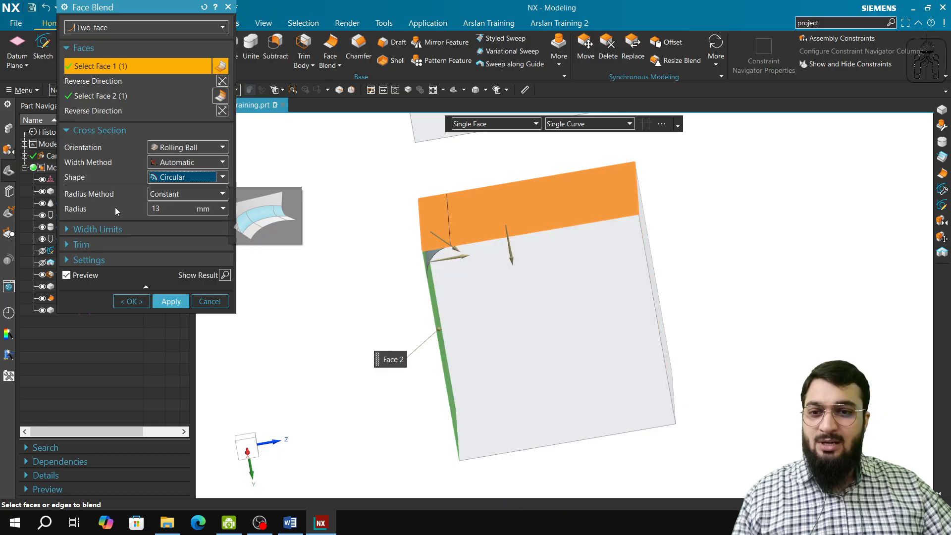
{"action": "left_click", "coordinate": [198, 193]}
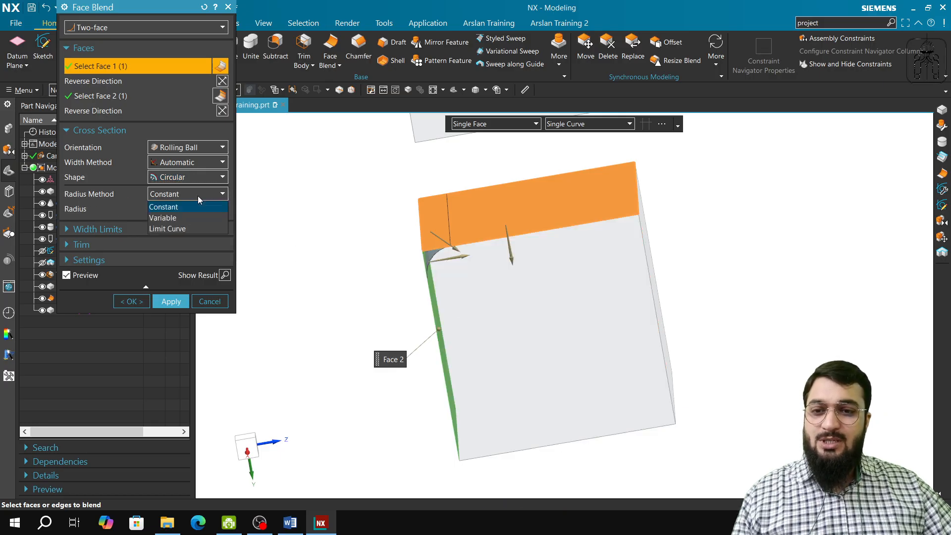
{"action": "left_click", "coordinate": [198, 203]}
{"action": "scroll", "coordinate": [489, 256], "scroll_direction": "down", "scroll_amount": 1}
{"action": "scroll", "coordinate": [488, 256], "scroll_direction": "down", "scroll_amount": 1}
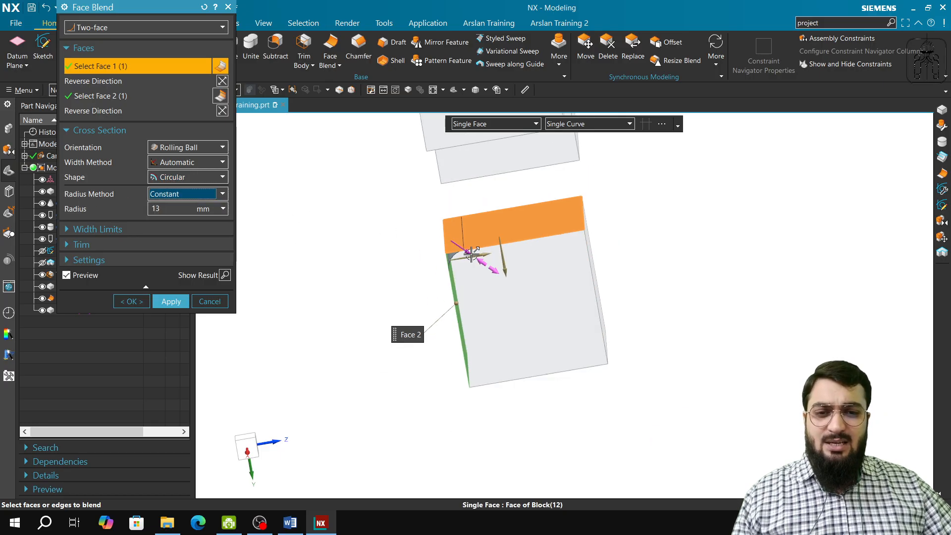
{"action": "left_click_drag", "start_coordinate": [483, 258], "coordinate": [533, 296]}
Step: Check the blend's orientation options, keep Rolling Ball, and cancel the face blend
{"action": "left_click", "coordinate": [199, 147]}
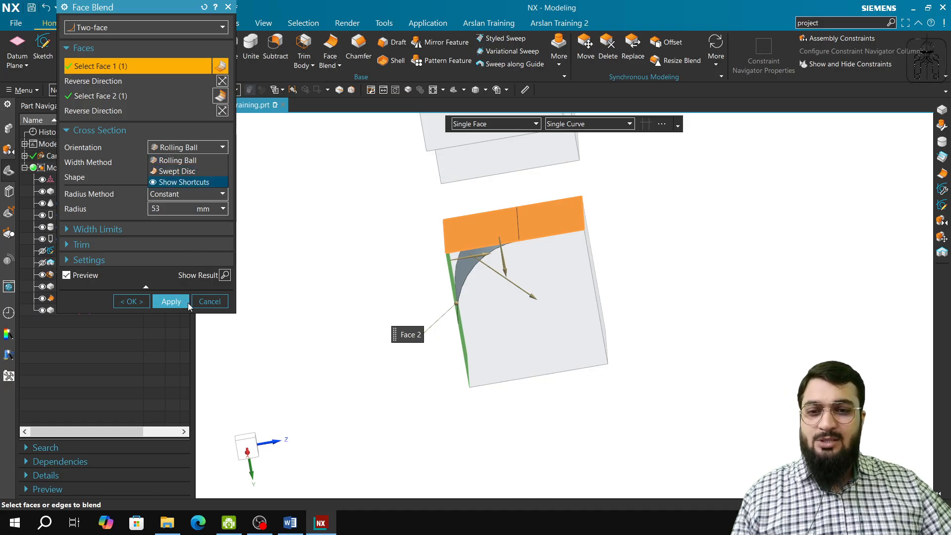
{"action": "left_click", "coordinate": [204, 301]}
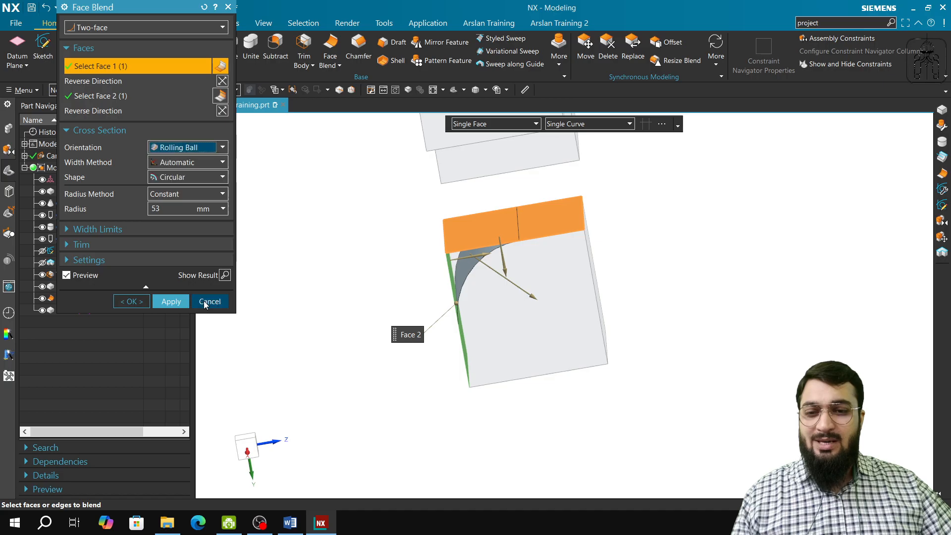
{"action": "left_click", "coordinate": [206, 303]}
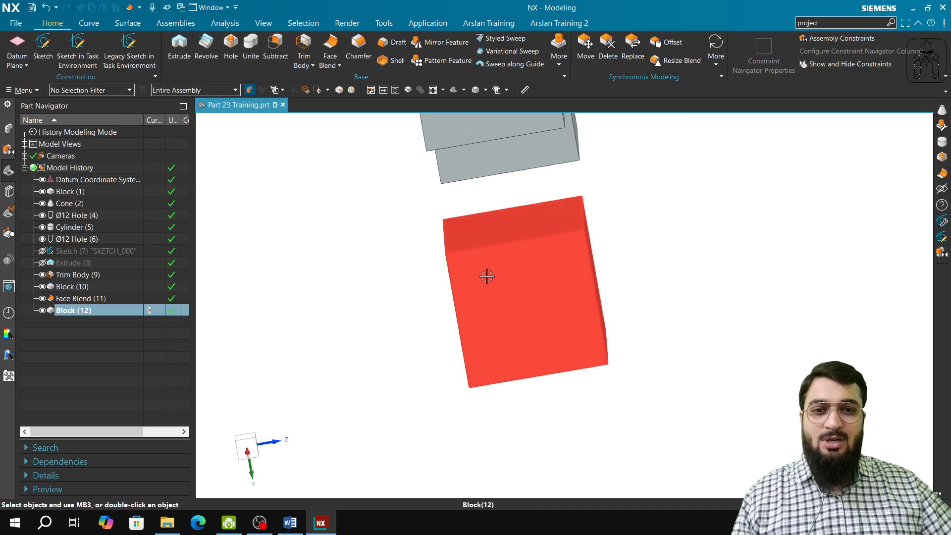
Step: Create a task-environment sketch on the top face of the unblended block
{"action": "middle_click_drag", "start_coordinate": [488, 276], "coordinate": [526, 275]}
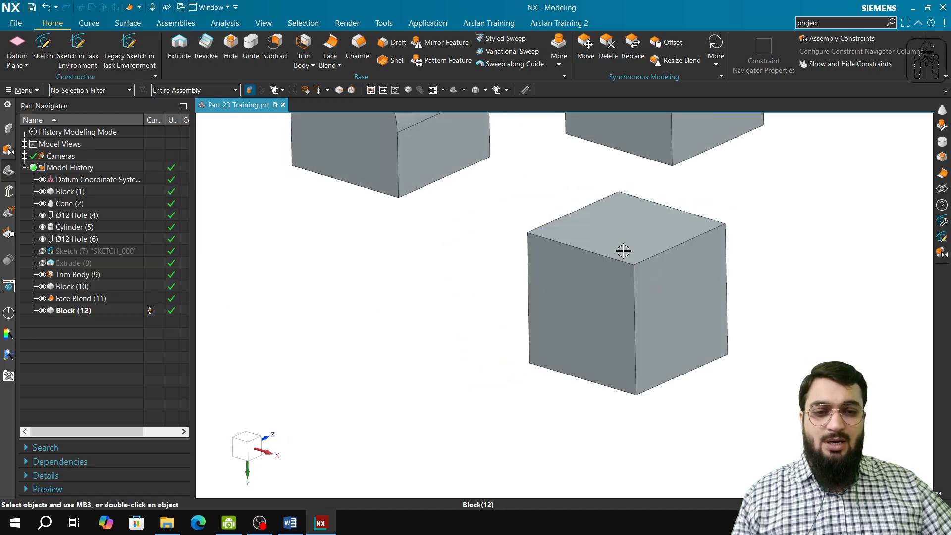
{"action": "middle_click_drag", "start_coordinate": [627, 282], "coordinate": [508, 306], "text": "shift"}
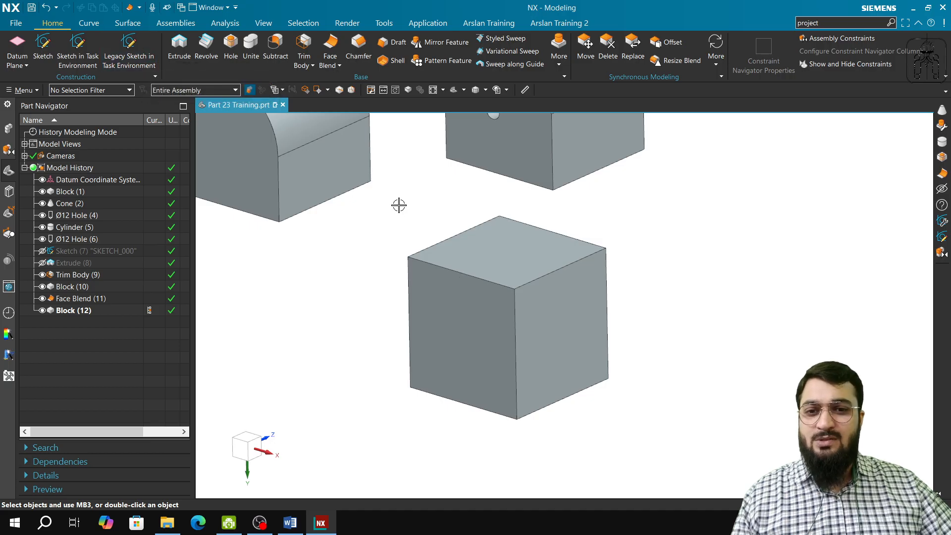
{"action": "left_click", "coordinate": [488, 259]}
{"action": "key", "text": "Escape"}
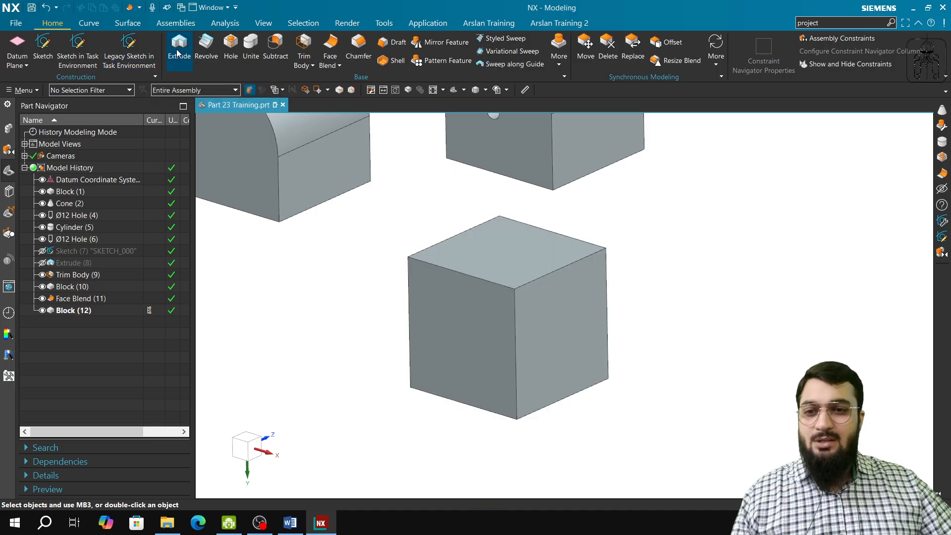
{"action": "left_click", "coordinate": [78, 50]}
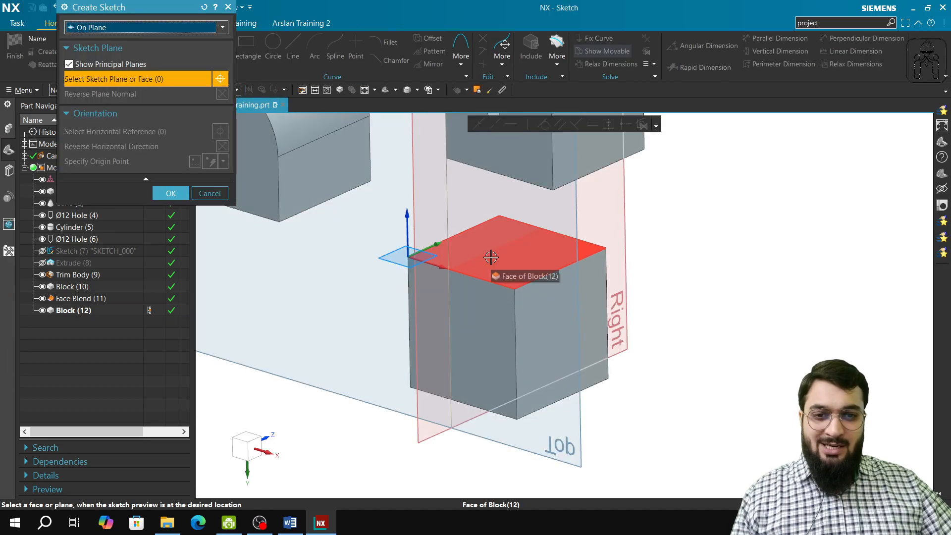
{"action": "left_click", "coordinate": [502, 264]}
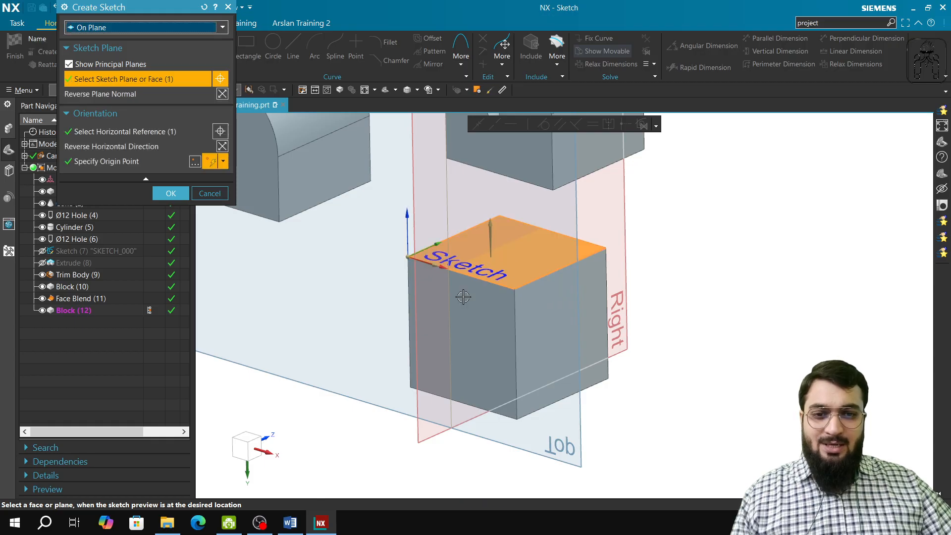
{"action": "left_click", "coordinate": [171, 193]}
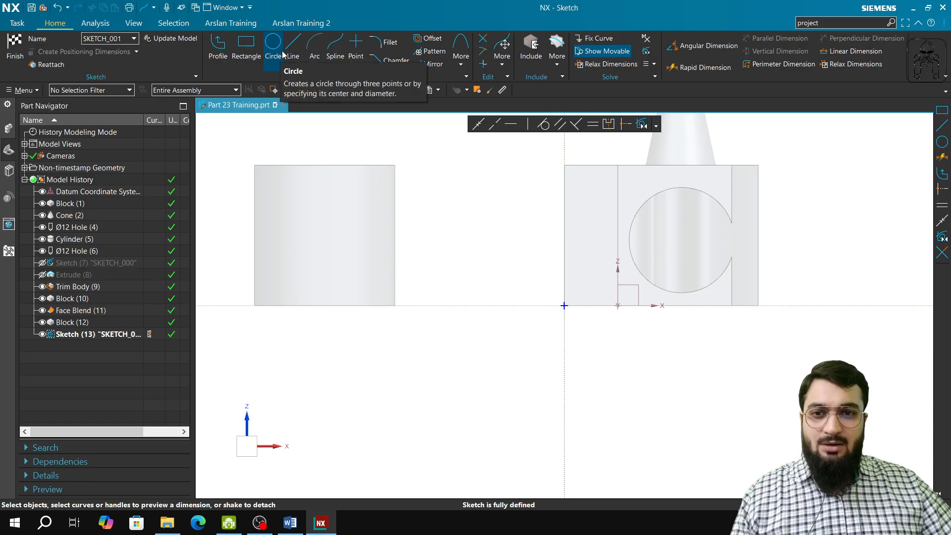
Step: Sketch an open wavy profile across the block's top face, a line about 13 mm long followed by connected arcs, and finish the sketch
{"action": "left_click", "coordinate": [218, 47]}
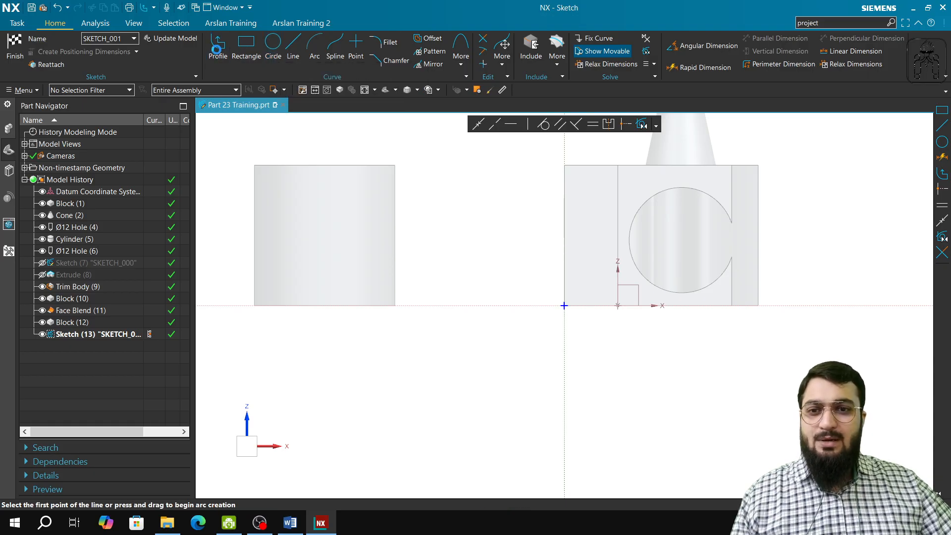
{"action": "left_click", "coordinate": [594, 157]}
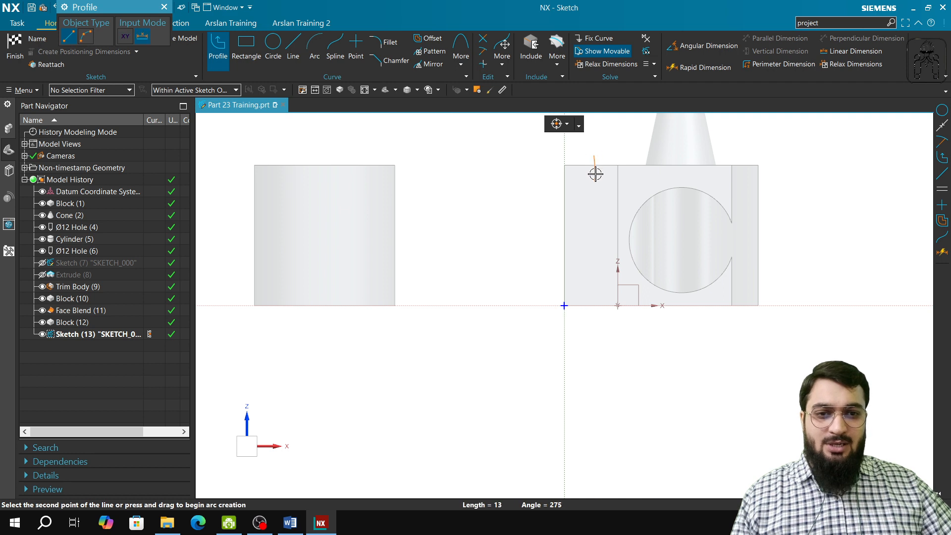
{"action": "left_click", "coordinate": [596, 174]}
{"action": "left_click_drag", "start_coordinate": [597, 185], "coordinate": [610, 297]}
{"action": "left_click", "coordinate": [625, 216]}
{"action": "left_click", "coordinate": [647, 250]}
{"action": "left_click", "coordinate": [623, 287]}
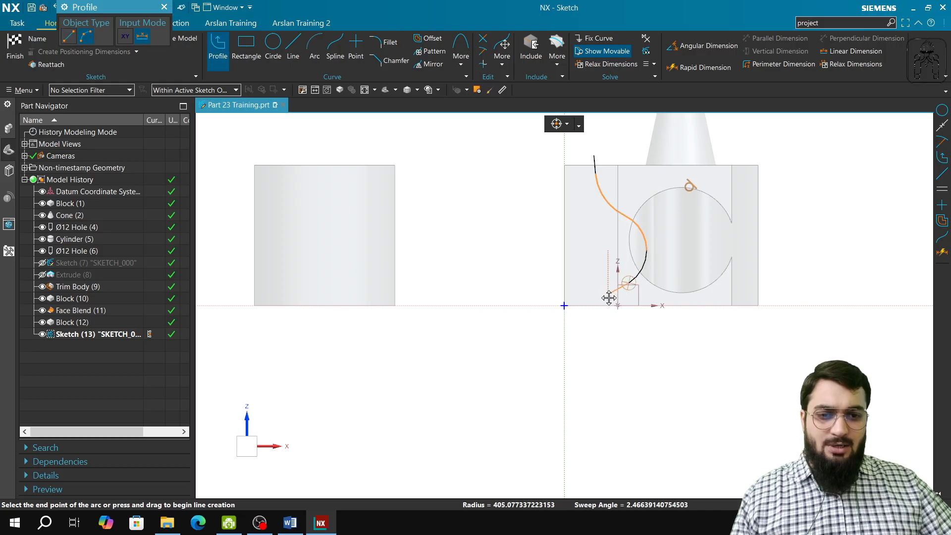
{"action": "left_click", "coordinate": [596, 322]}
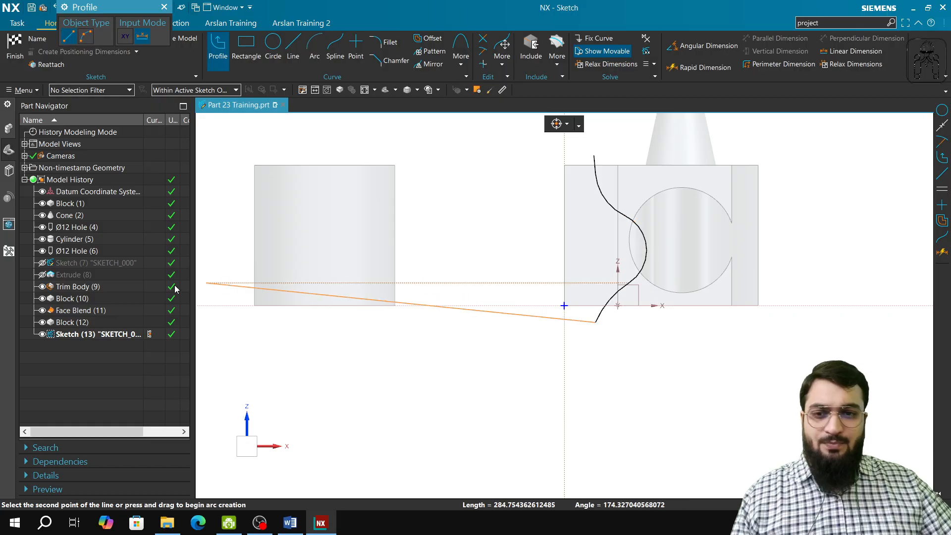
{"action": "left_click", "coordinate": [164, 6]}
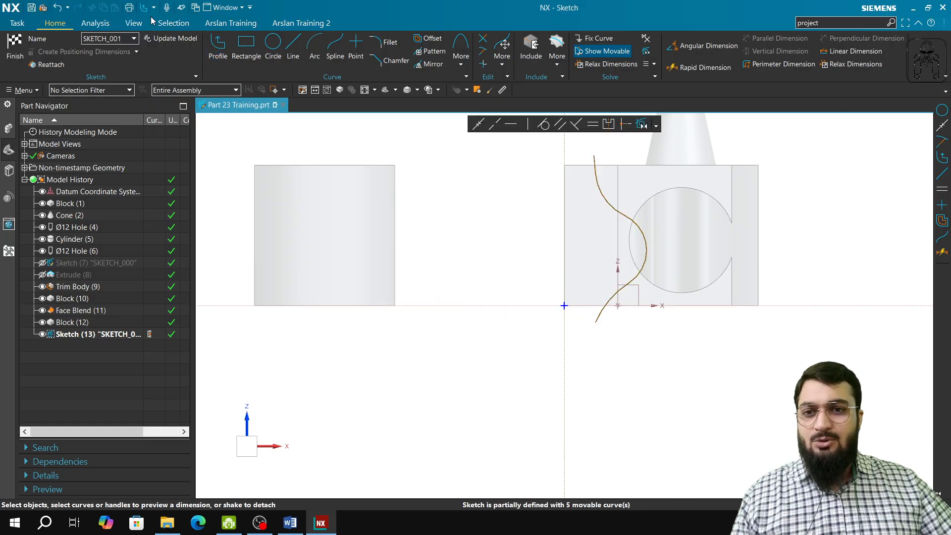
{"action": "left_click", "coordinate": [7, 44]}
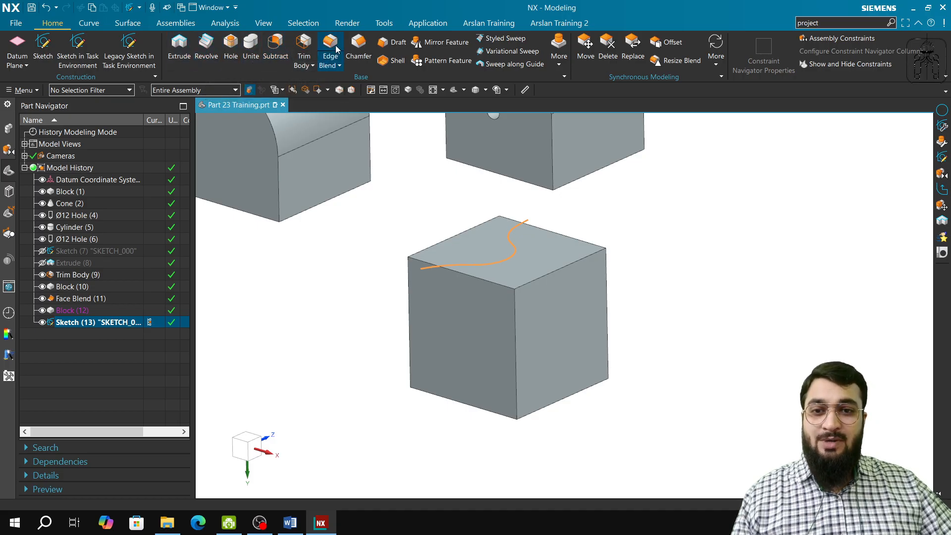
Step: Start a two-face Face Blend and set its orientation to Swept Disc
{"action": "left_click", "coordinate": [339, 65]}
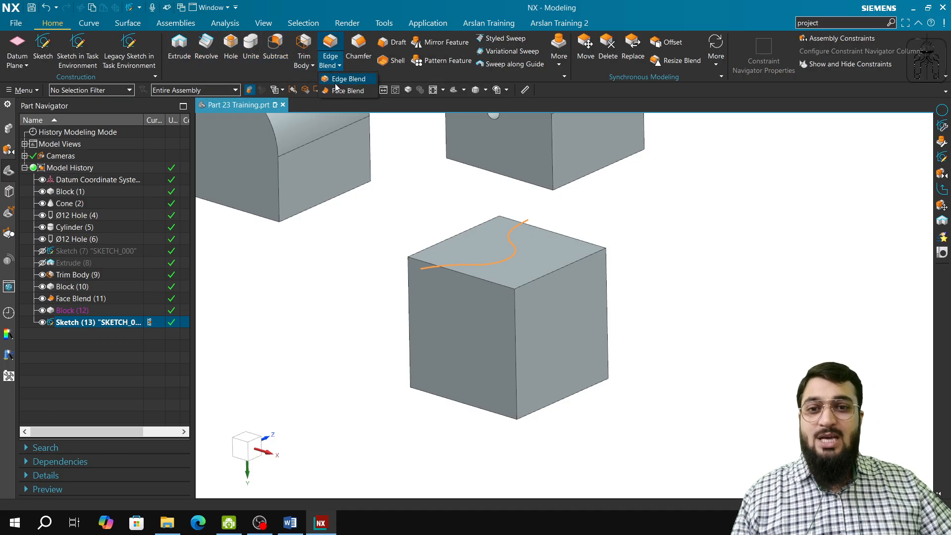
{"action": "left_click", "coordinate": [347, 91]}
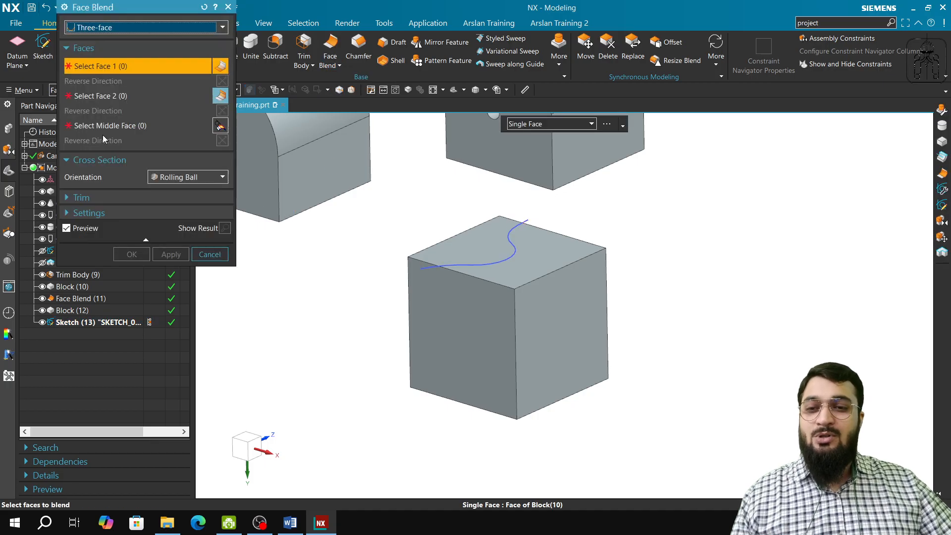
{"action": "left_click", "coordinate": [122, 31]}
{"action": "left_click", "coordinate": [123, 39]}
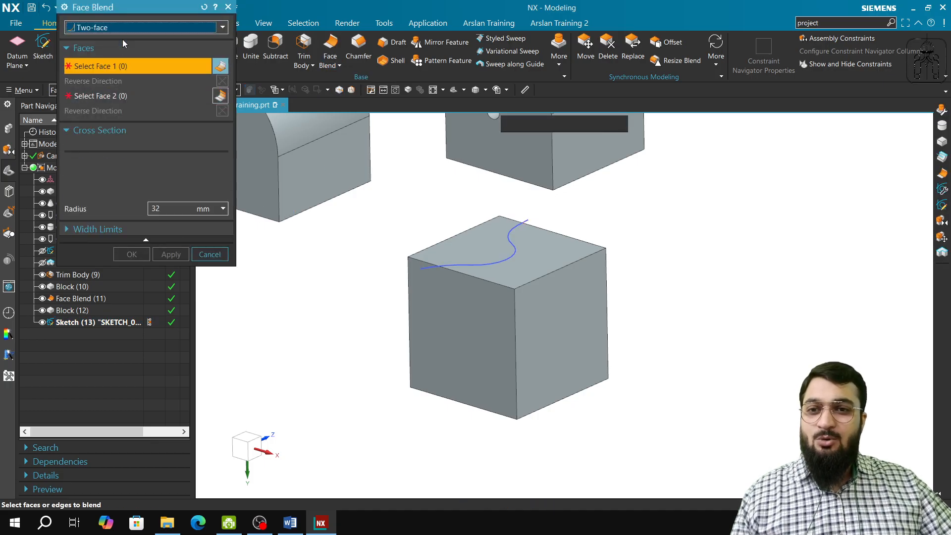
{"action": "left_click", "coordinate": [197, 148]}
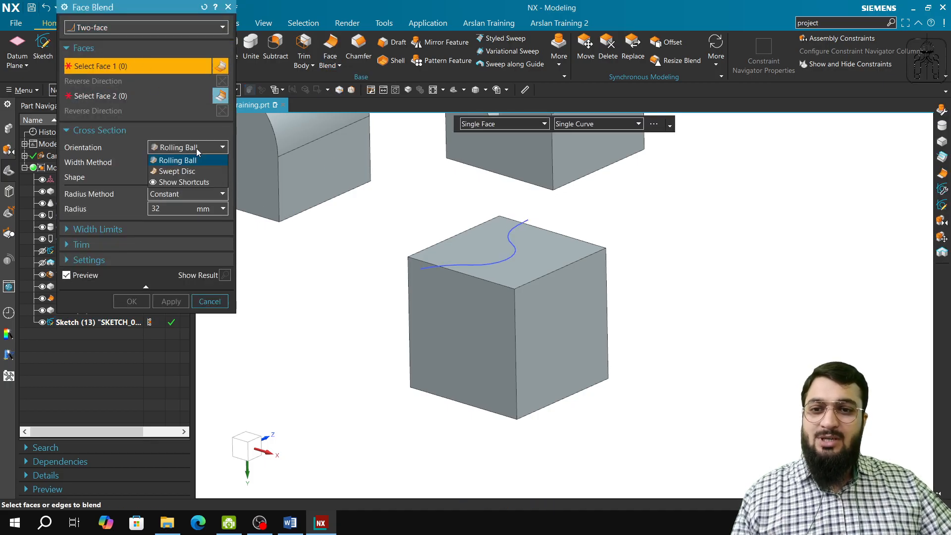
{"action": "left_click", "coordinate": [192, 173]}
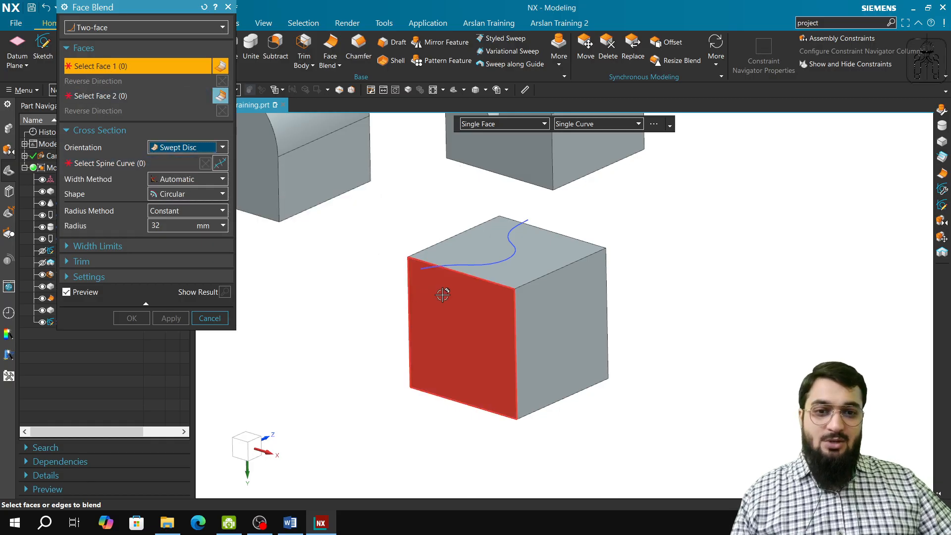
Step: Choose the block's top face as Face 1 and the side face nearest the wavy curve as Face 2
{"action": "middle_click_drag", "start_coordinate": [446, 293], "coordinate": [513, 319]}
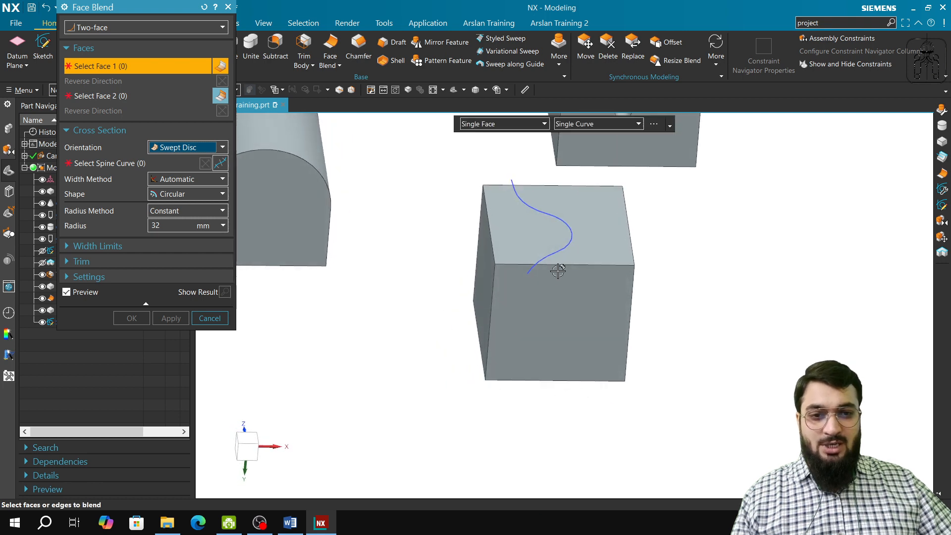
{"action": "left_click", "coordinate": [586, 244]}
{"action": "middle_click", "coordinate": [585, 244]}
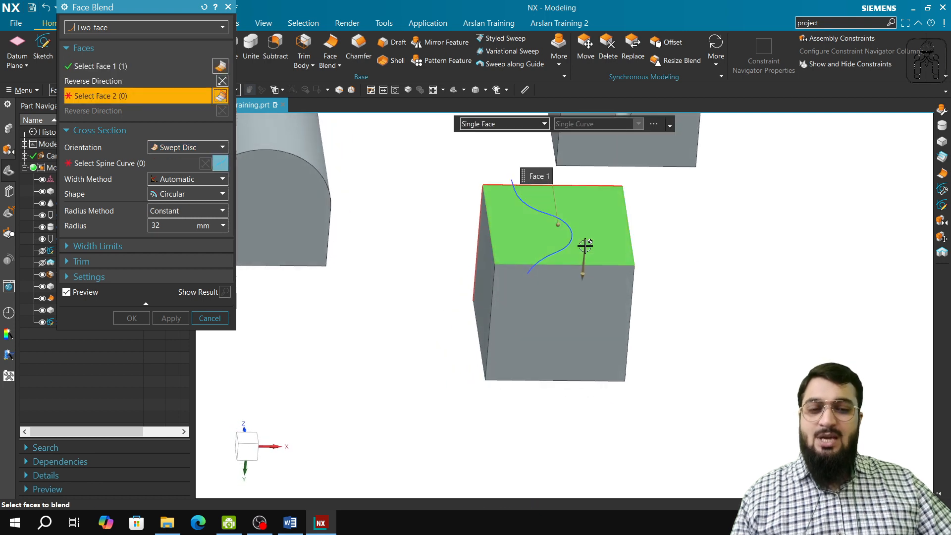
{"action": "left_click", "coordinate": [487, 289]}
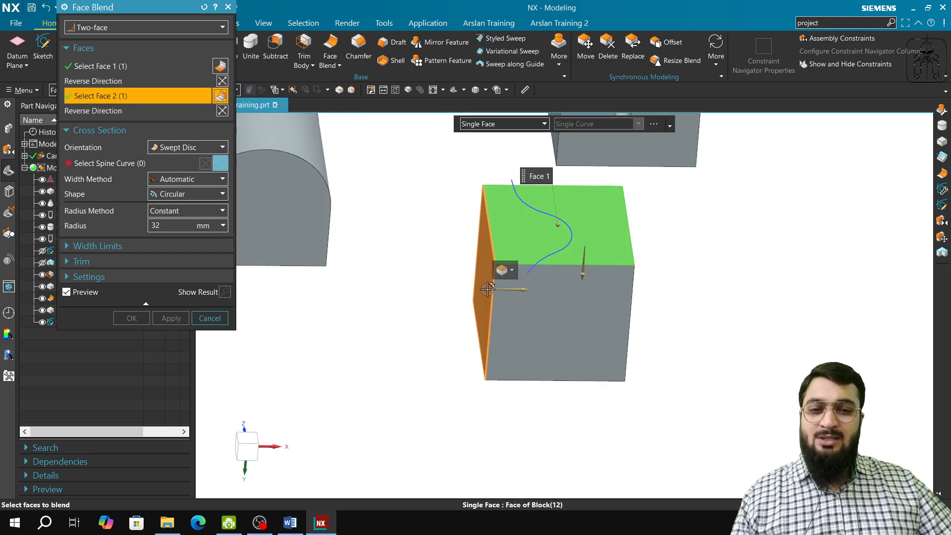
Step: Choose the whole wavy sketch as the blend's spine curve using the Connected Curves rule
{"action": "left_click", "coordinate": [106, 168]}
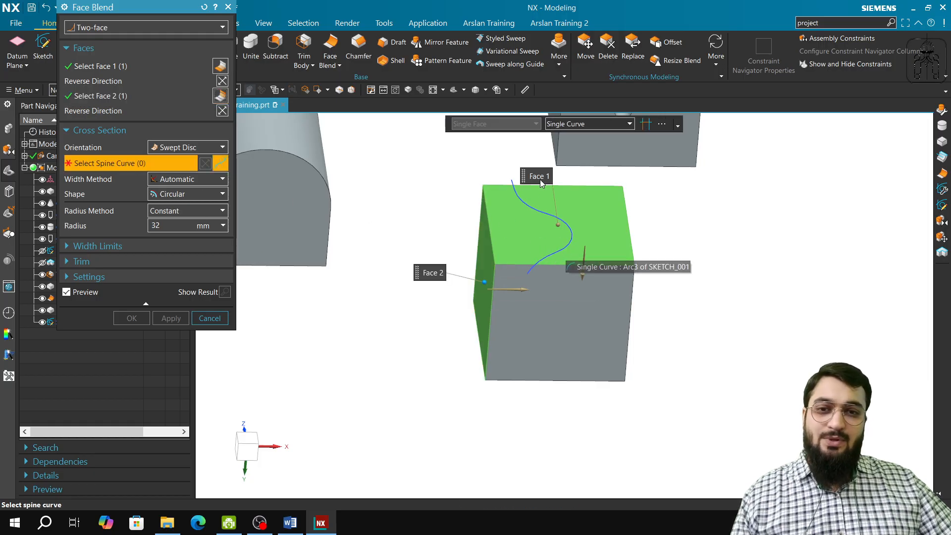
{"action": "left_click", "coordinate": [590, 124]}
{"action": "left_click", "coordinate": [587, 150]}
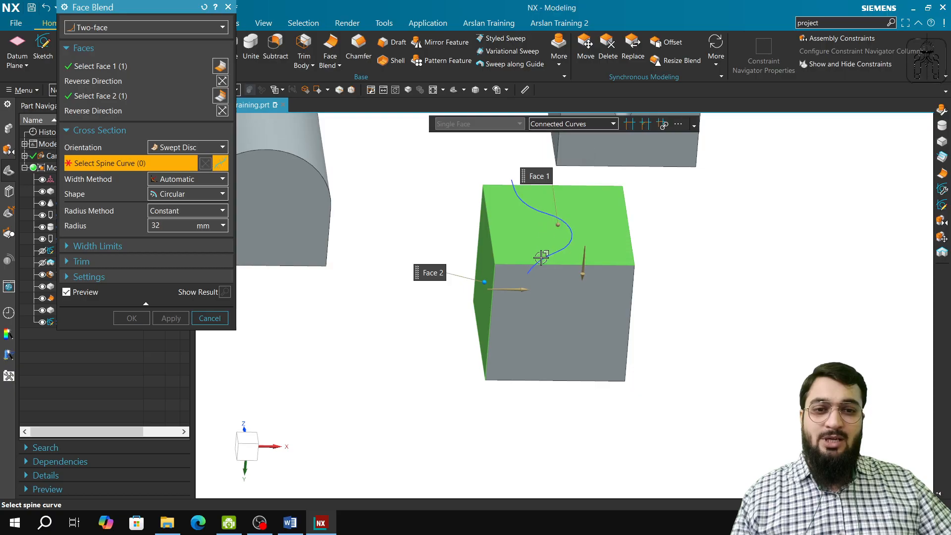
{"action": "left_click", "coordinate": [554, 255]}
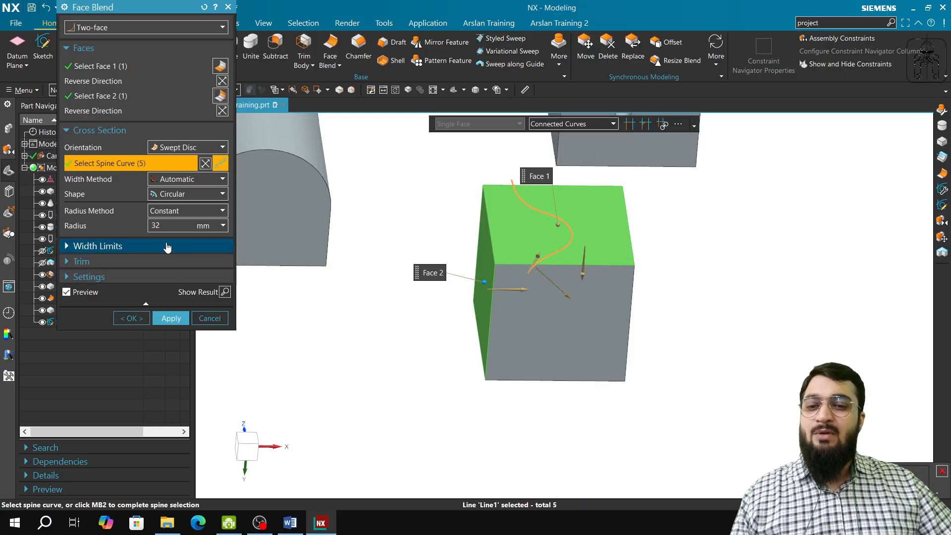
Step: Keep the swept-disc blend's shape Circular and set its radius to 30 mm
{"action": "left_click", "coordinate": [185, 194]}
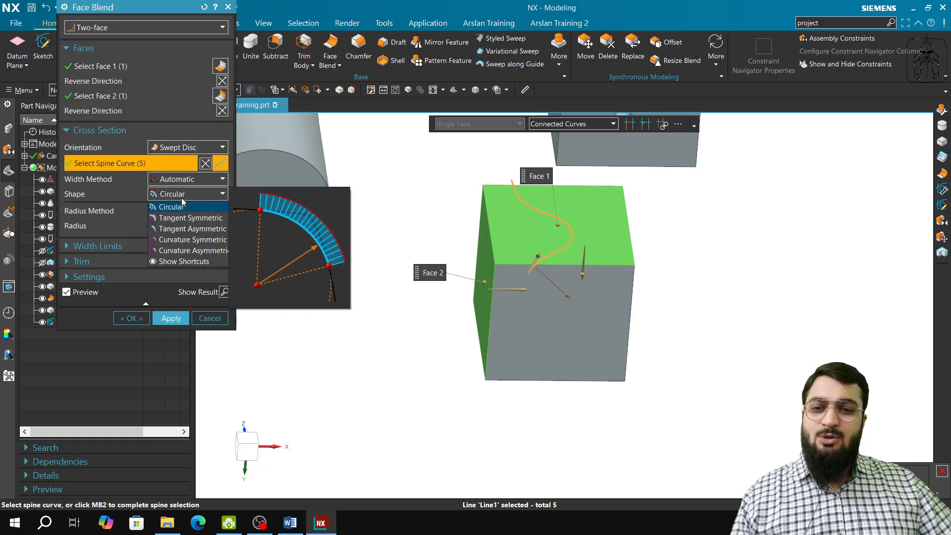
{"action": "left_click", "coordinate": [183, 207]}
{"action": "left_click", "coordinate": [185, 195]}
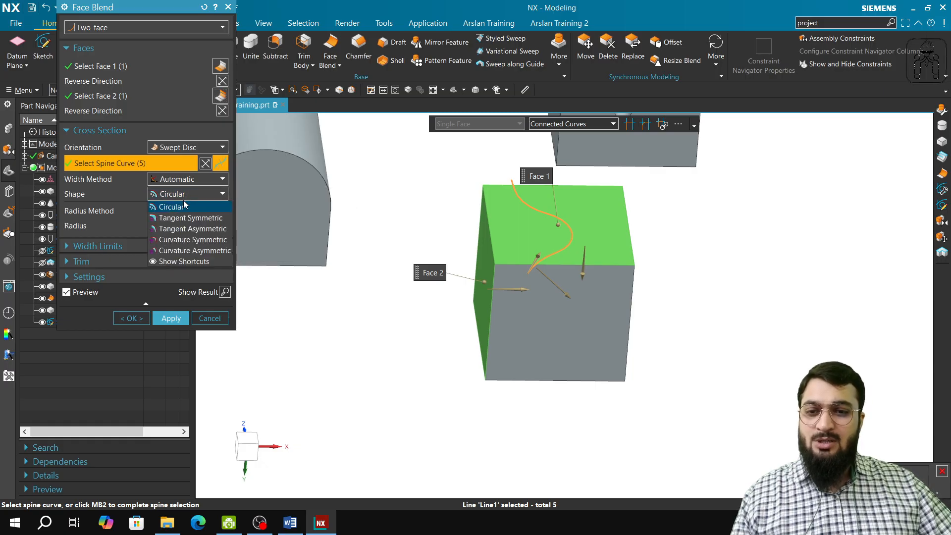
{"action": "left_click", "coordinate": [209, 198]}
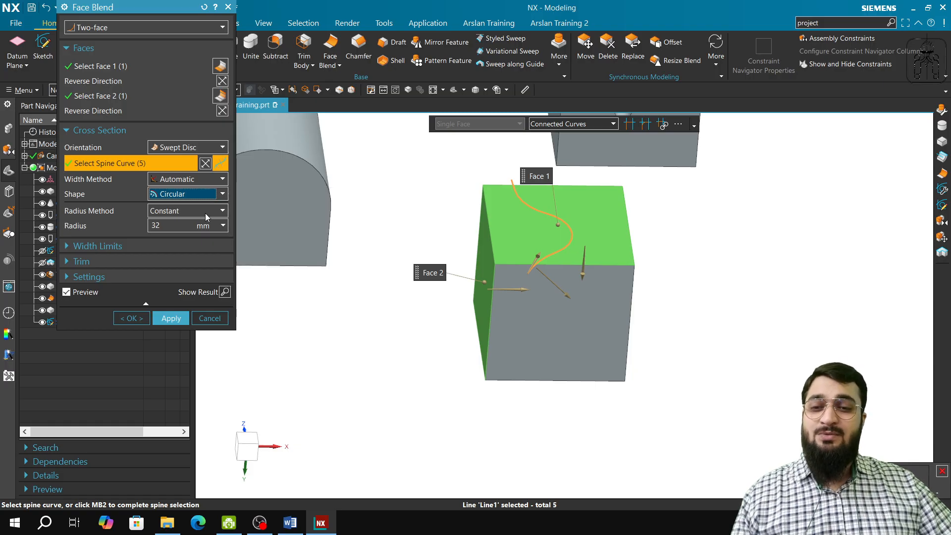
{"action": "middle_click_drag", "start_coordinate": [512, 311], "coordinate": [592, 280]}
{"action": "mouse_move", "coordinate": [597, 270]}
{"action": "left_mouse_down"}
{"action": "mouse_move", "coordinate": [557, 248]}
{"action": "mouse_move", "coordinate": [596, 269]}
{"action": "left_mouse_up"}
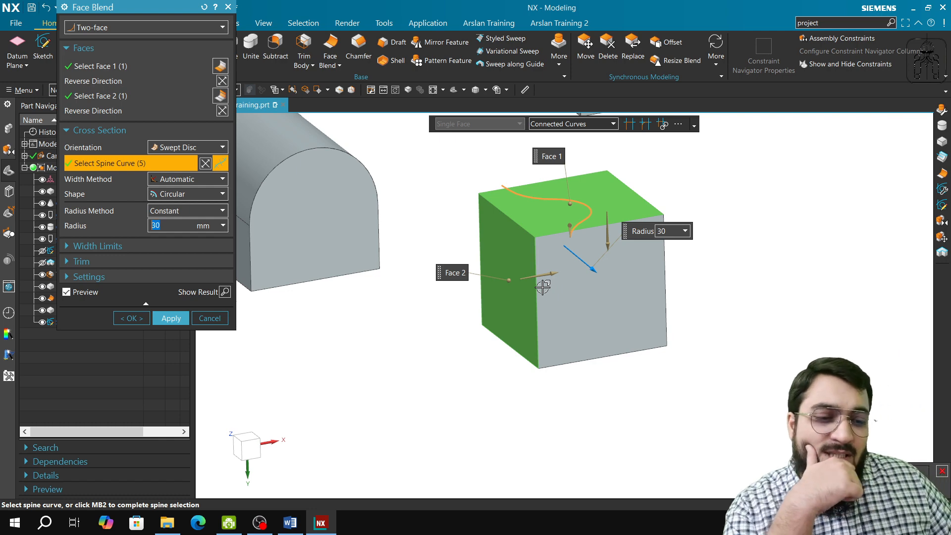
{"action": "middle_click_drag", "start_coordinate": [607, 305], "coordinate": [478, 213]}
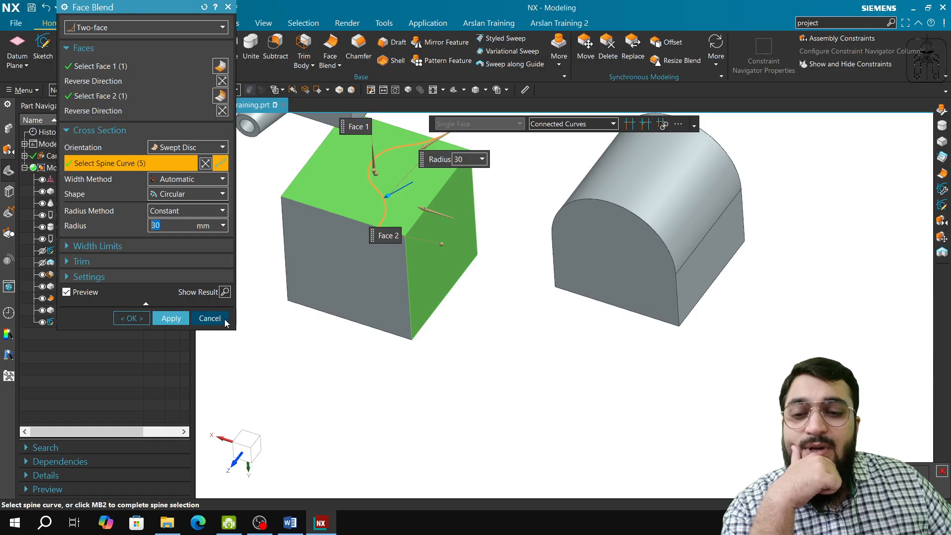
Step: Try a single arc of the wavy sketch as the swept-disc blend's spine using the Single Curve rule, then abandon the blend
{"action": "right_click", "coordinate": [270, 248]}
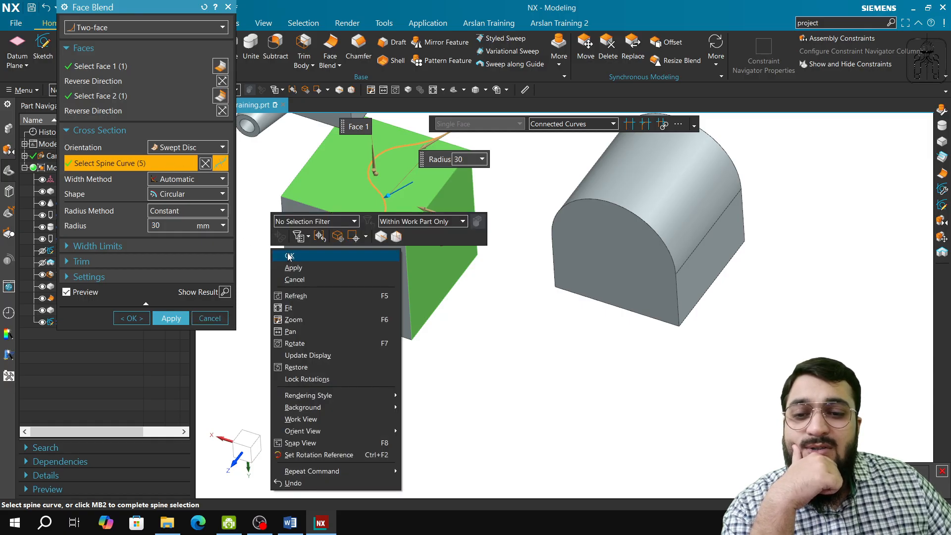
{"action": "left_click", "coordinate": [322, 237]}
{"action": "left_click", "coordinate": [585, 125]}
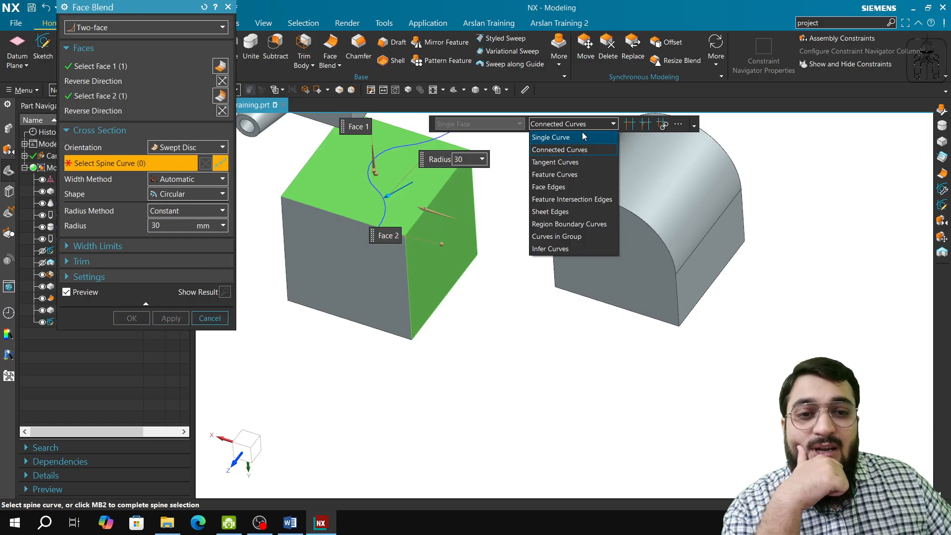
{"action": "left_click", "coordinate": [566, 135]}
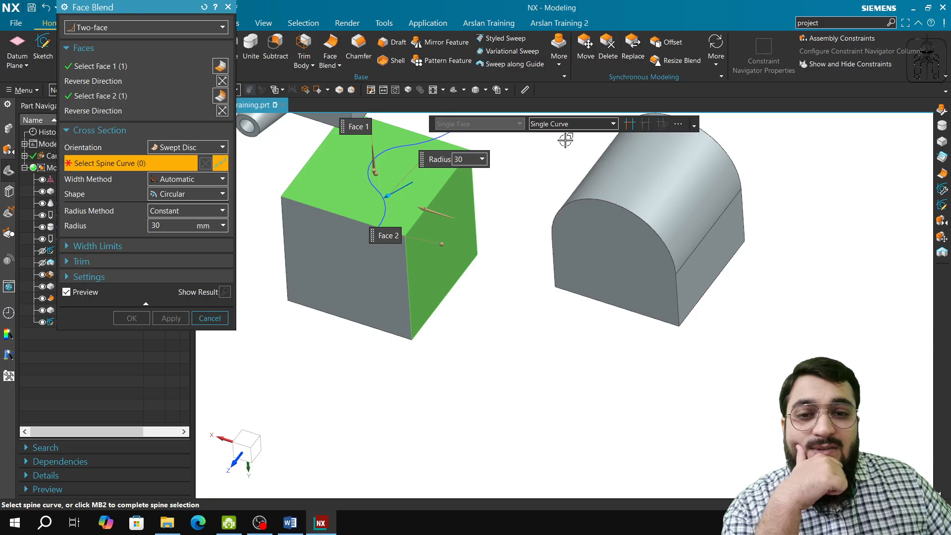
{"action": "left_click", "coordinate": [383, 149]}
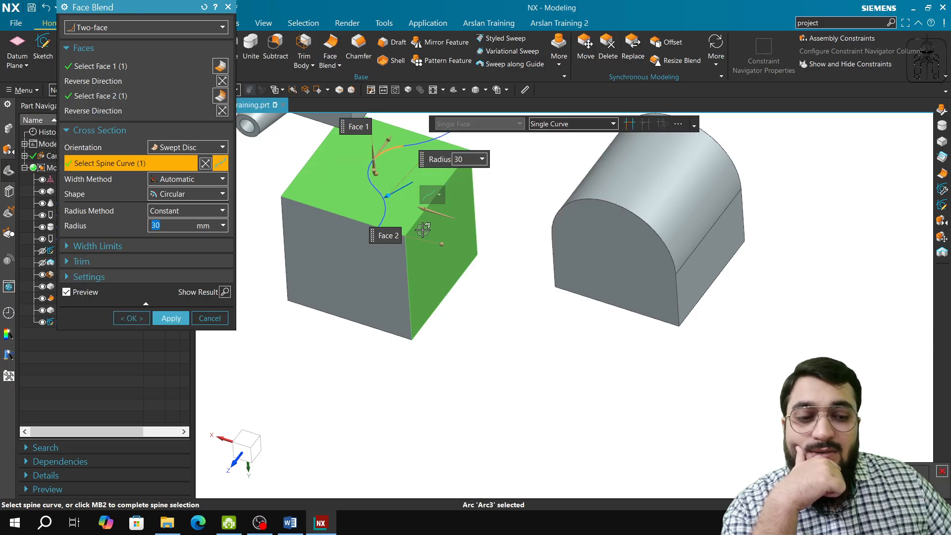
{"action": "middle_click", "coordinate": [369, 174]}
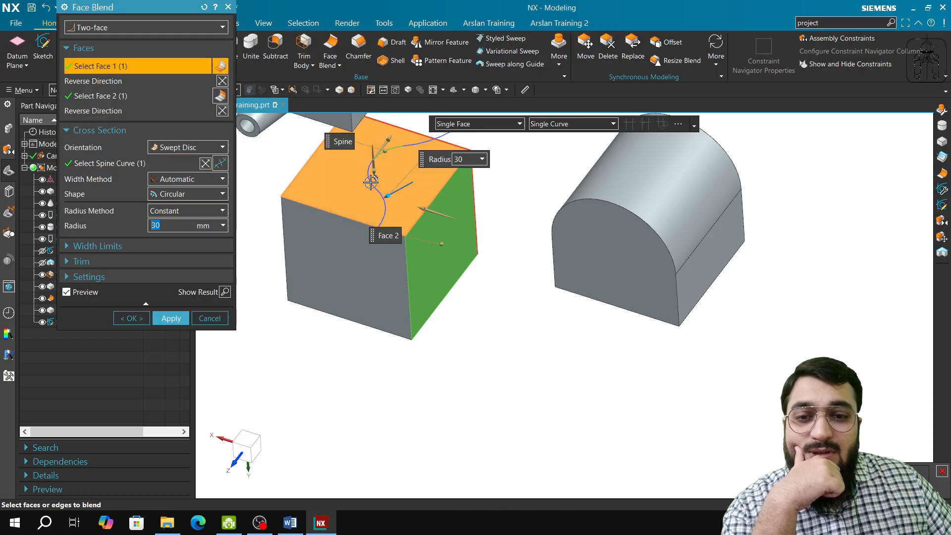
{"action": "left_click", "coordinate": [204, 7]}
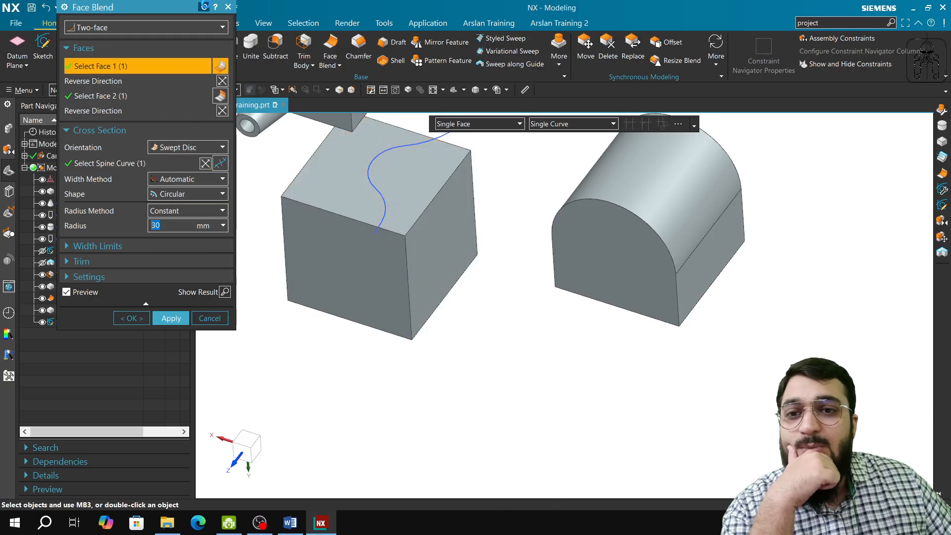
{"action": "left_click", "coordinate": [228, 7]}
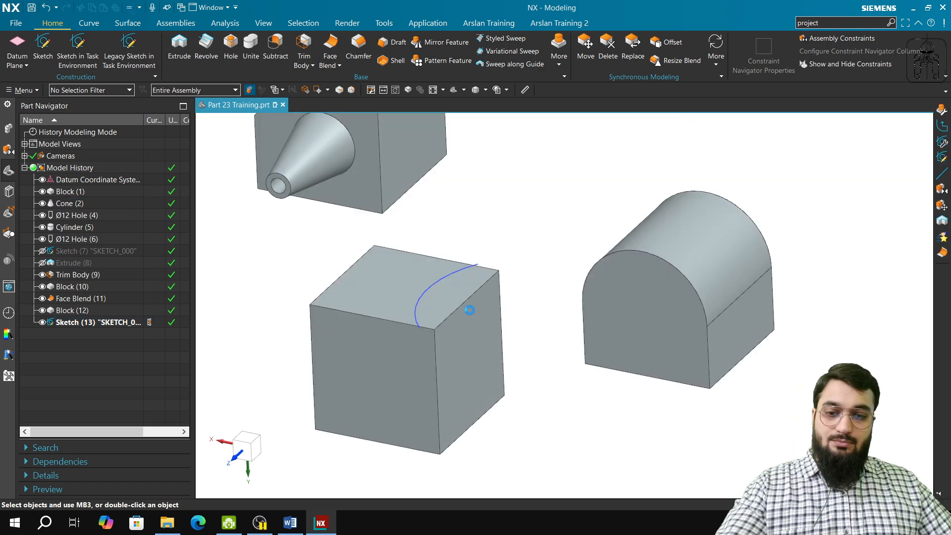
{"action": "key", "text": "ctrl+e"}
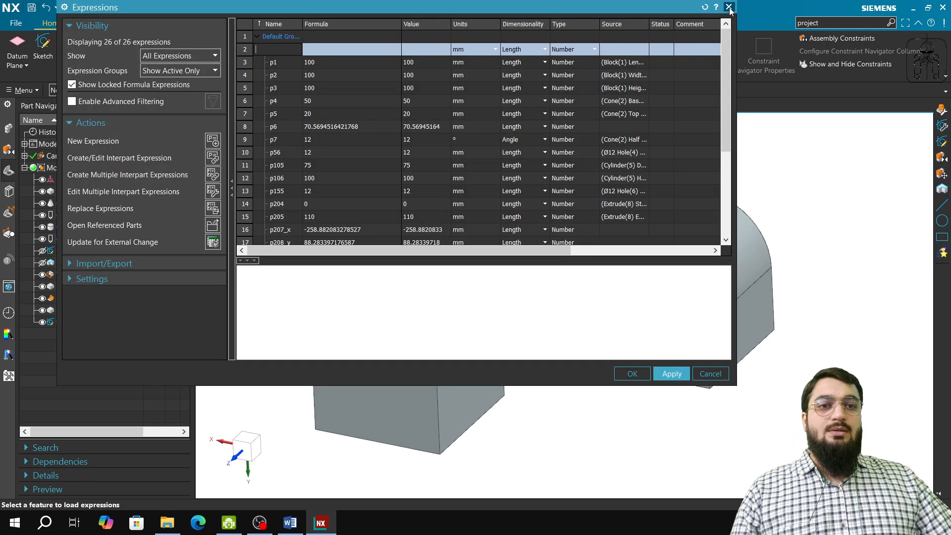
{"action": "left_click", "coordinate": [729, 6]}
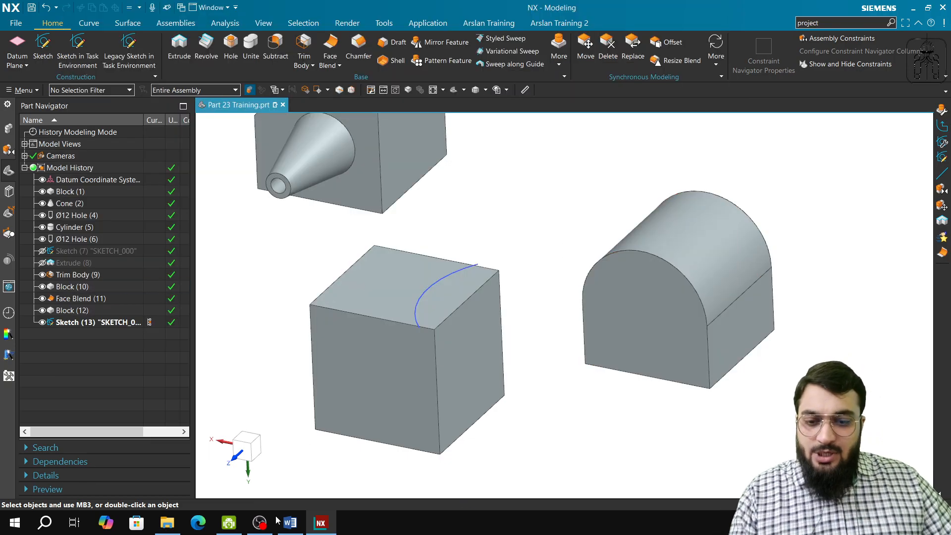
{"action": "left_click", "coordinate": [232, 525]}
{"action": "left_click", "coordinate": [260, 524]}
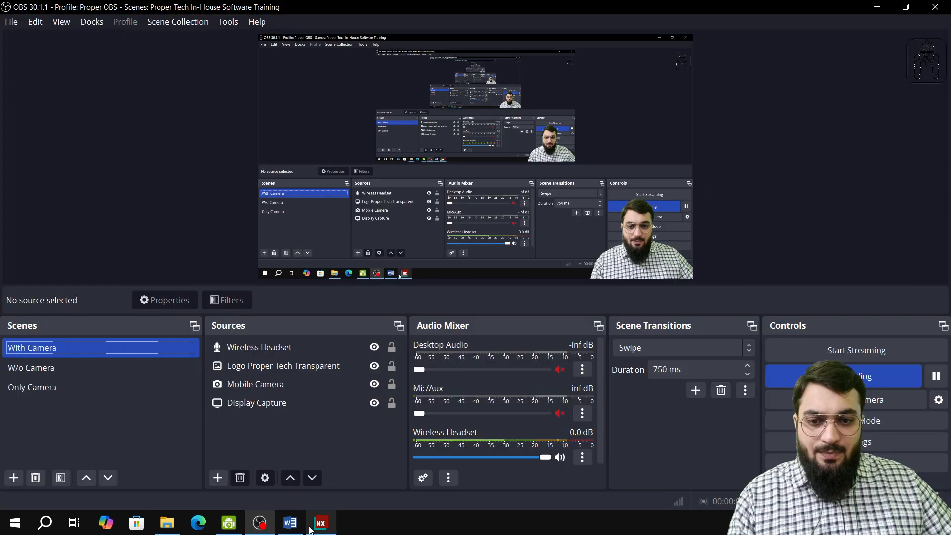
{"action": "left_click", "coordinate": [290, 524]}
{"action": "left_click", "coordinate": [321, 524]}
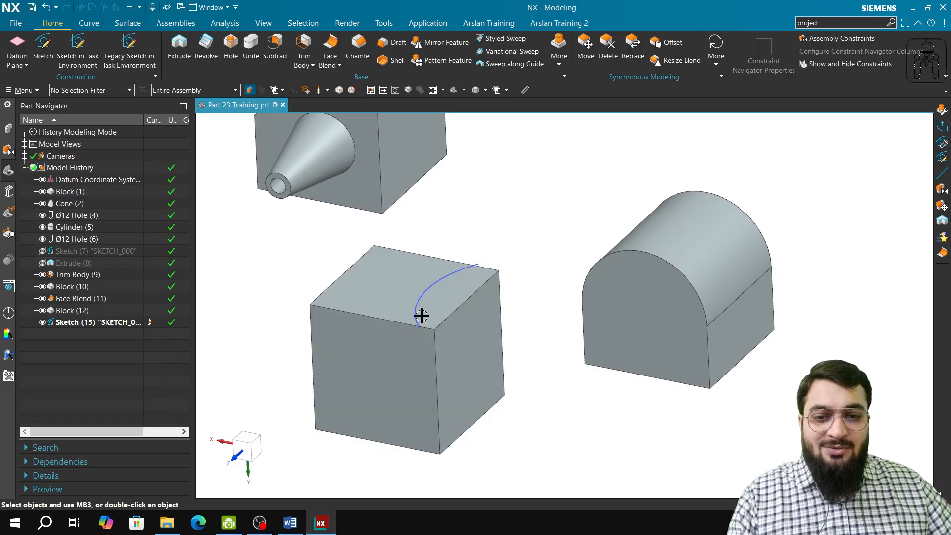
Step: Start a new two-face Face Blend on the block with the single-arc sketch and set its orientation to Swept Disc
{"action": "mouse_move", "coordinate": [412, 299]}
{"action": "middle_mouse_down"}
{"action": "mouse_move", "coordinate": [406, 307]}
{"action": "mouse_move", "coordinate": [416, 302]}
{"action": "middle_mouse_up"}
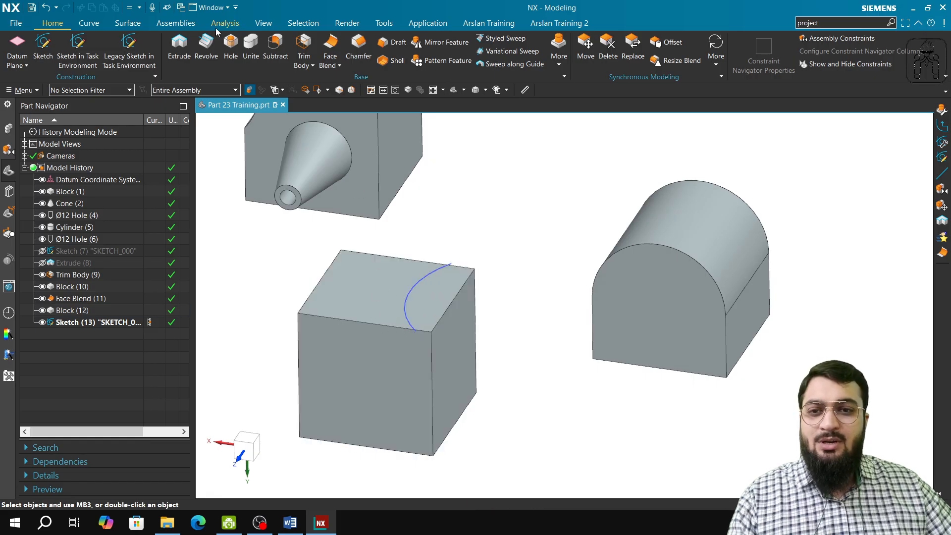
{"action": "left_click", "coordinate": [339, 66]}
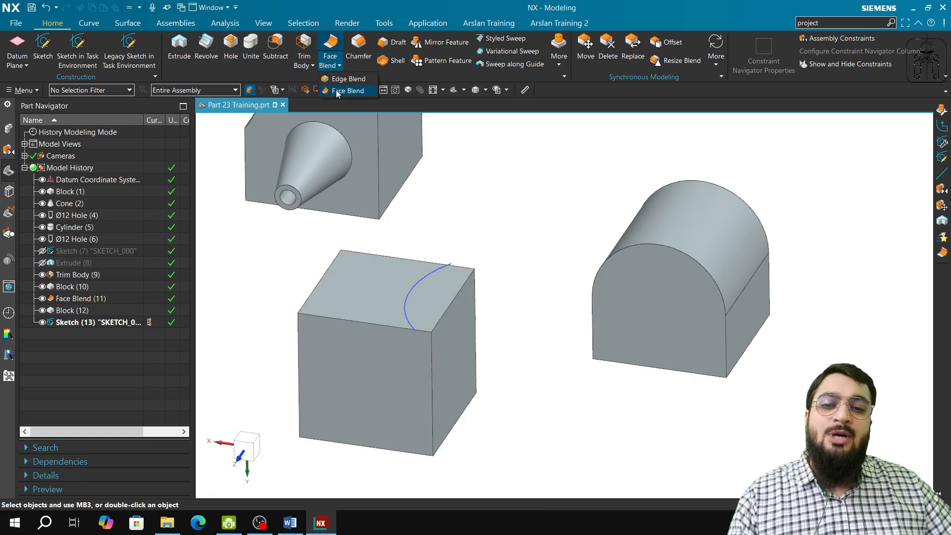
{"action": "left_click", "coordinate": [337, 91]}
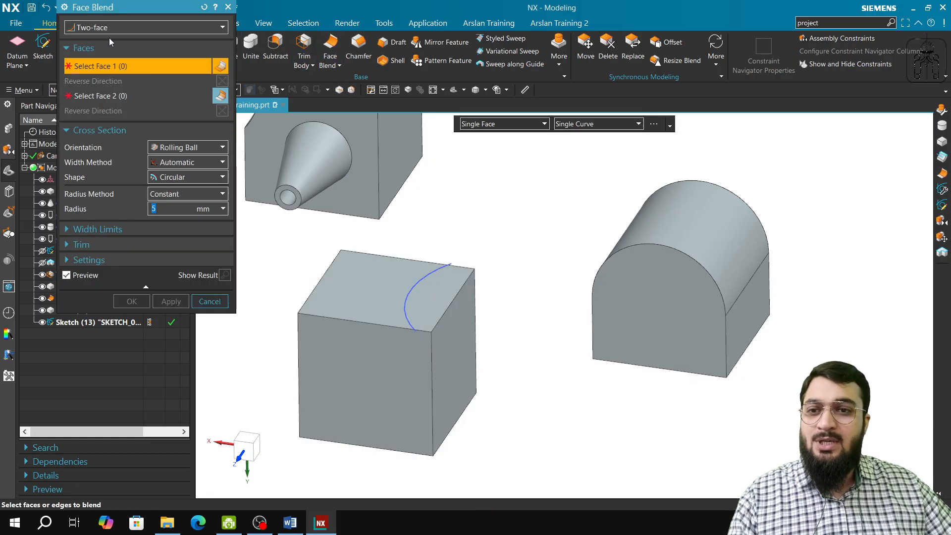
{"action": "left_click", "coordinate": [192, 147]}
{"action": "left_click", "coordinate": [189, 170]}
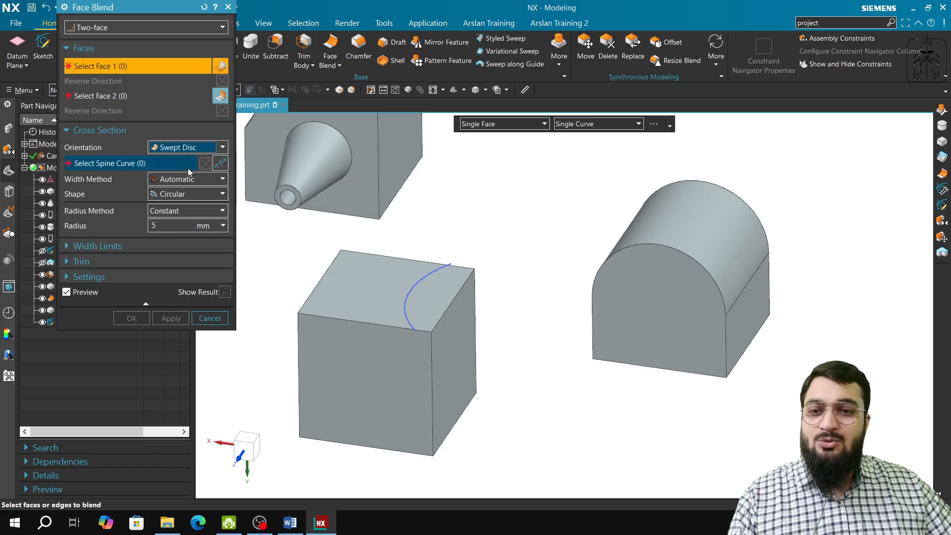
Step: Choose the block's side face nearest the arc as Face 1, its top face as Face 2, and the sketched arc as spine curve
{"action": "left_click", "coordinate": [438, 358]}
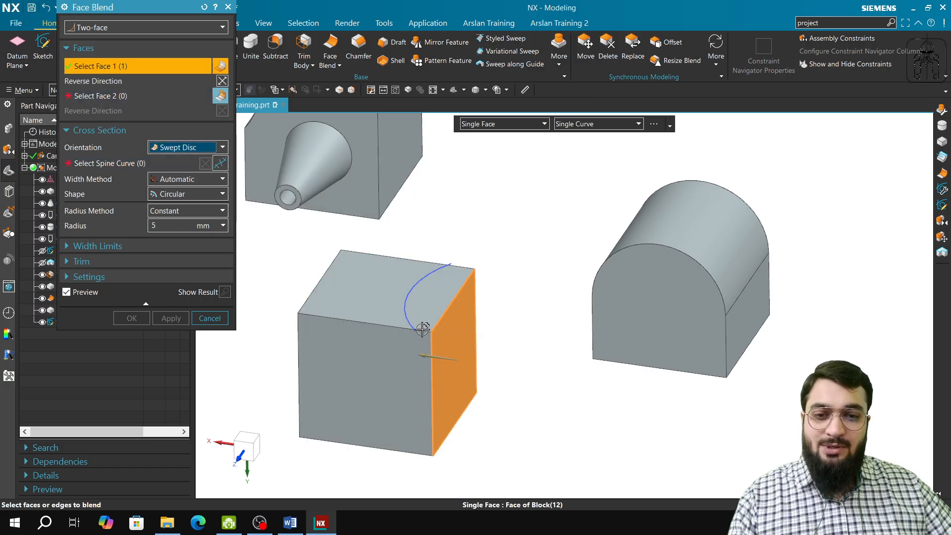
{"action": "left_click", "coordinate": [367, 291]}
{"action": "left_click", "coordinate": [119, 166]}
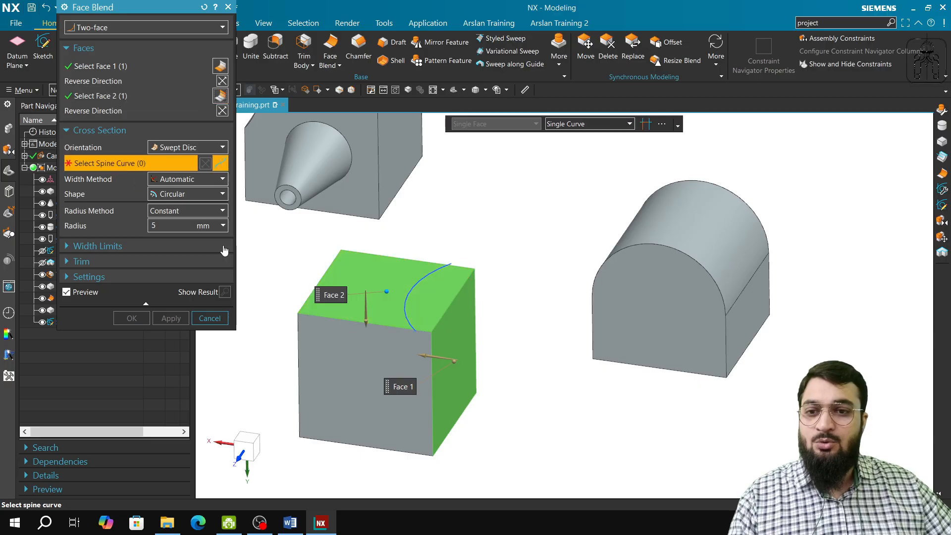
{"action": "left_click", "coordinate": [405, 308]}
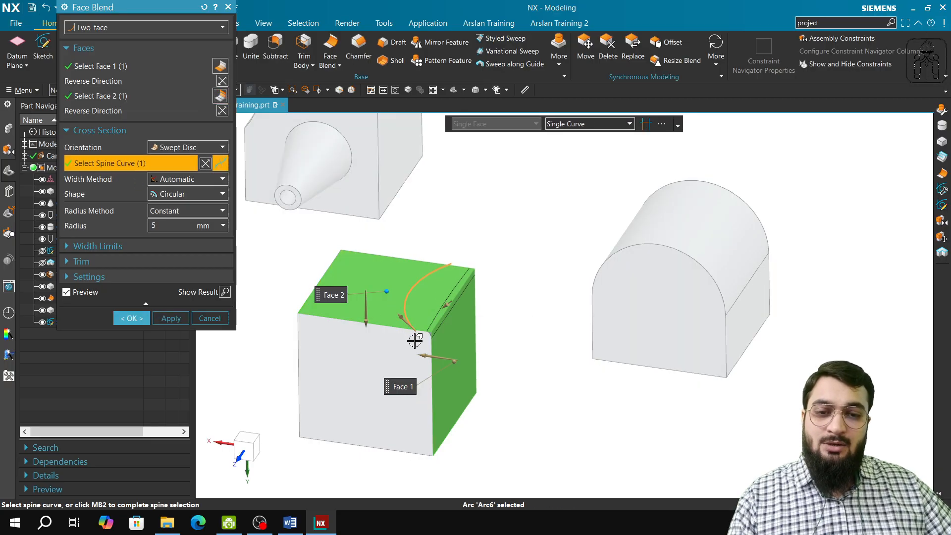
Step: Set the swept-disc blend's radius to 17 mm and create the blend
{"action": "left_click_drag", "start_coordinate": [445, 306], "coordinate": [436, 324]}
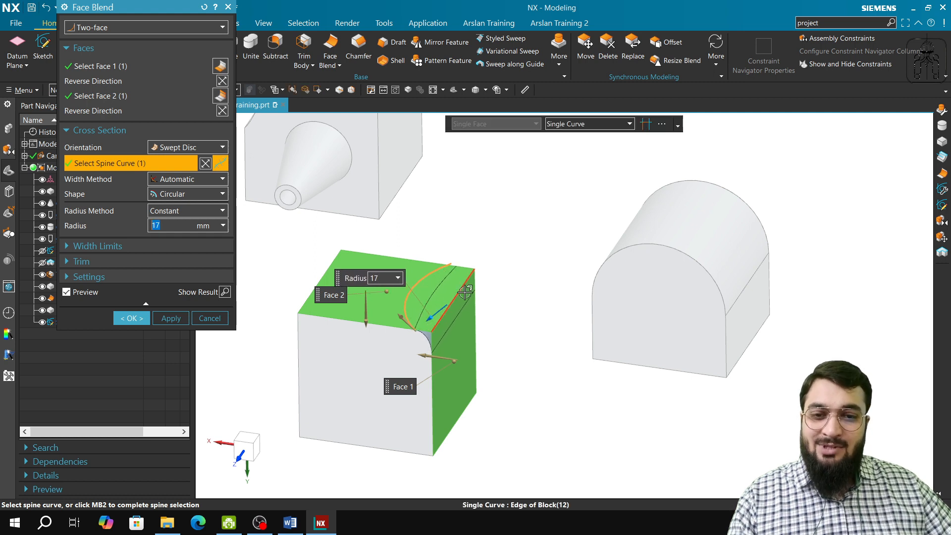
{"action": "middle_click_drag", "start_coordinate": [439, 322], "coordinate": [383, 299]}
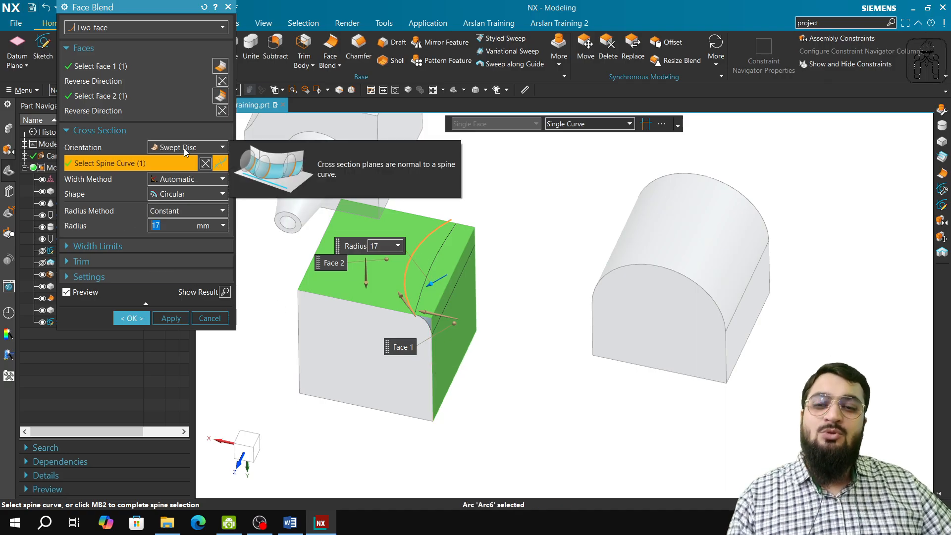
{"action": "left_click", "coordinate": [210, 319]}
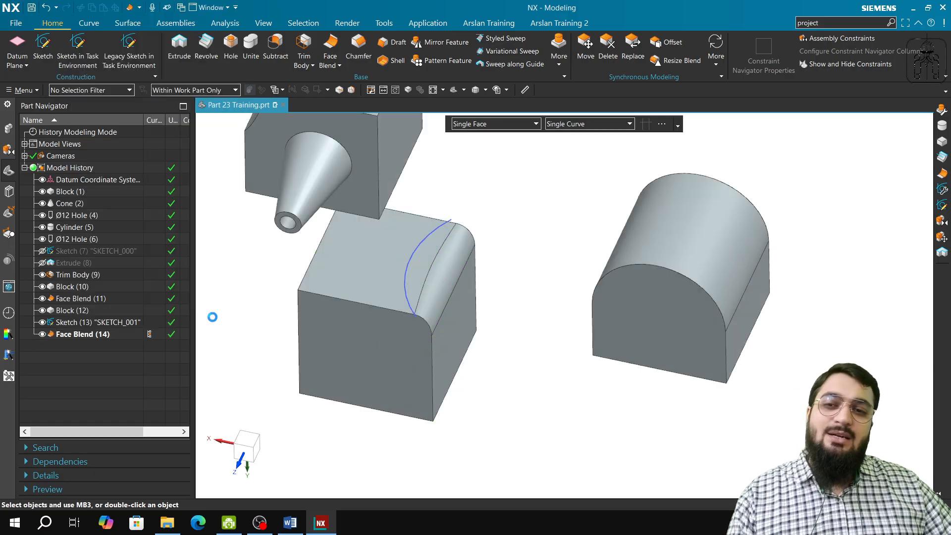
Step: Start an Edge Blend and look through its continuity and shape options, leaving them at G1 (Tangent) and Circular
{"action": "left_click", "coordinate": [338, 66]}
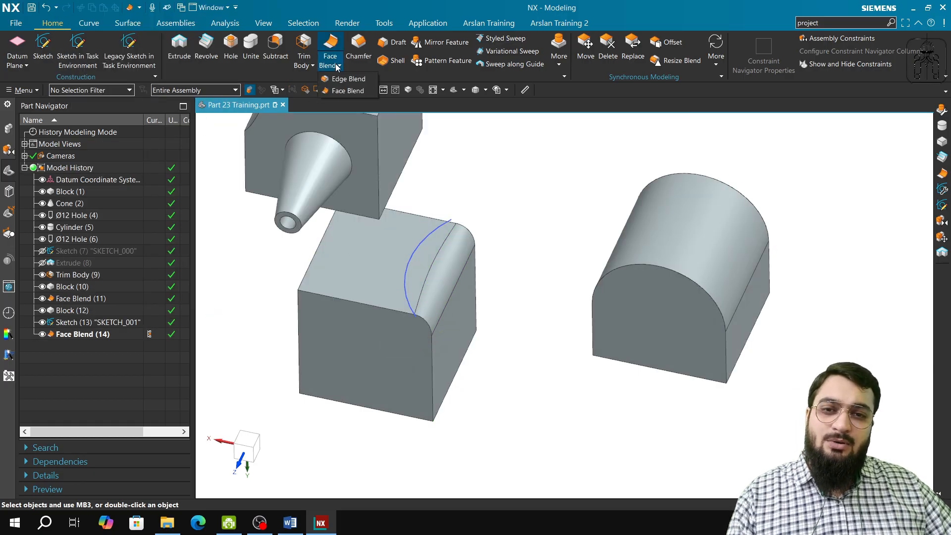
{"action": "left_click", "coordinate": [349, 80]}
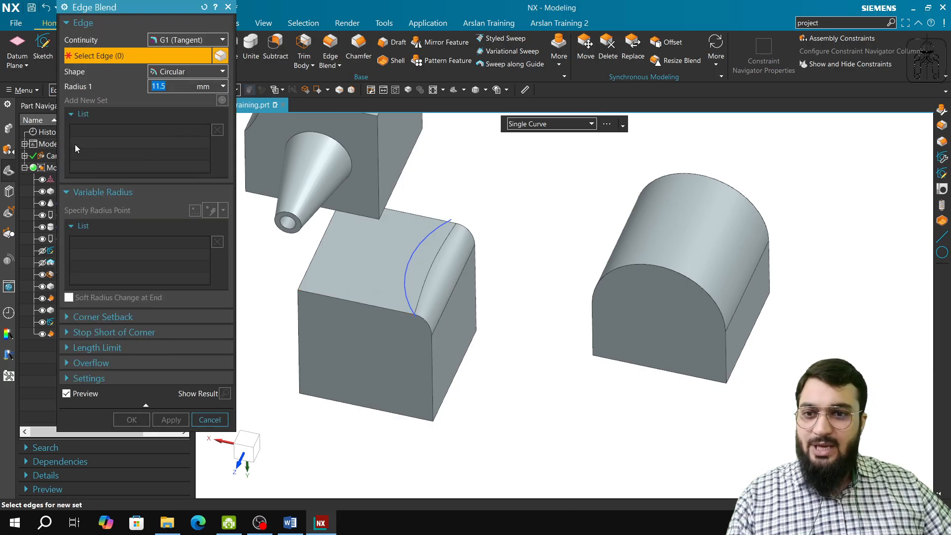
{"action": "middle_click_drag", "start_coordinate": [368, 349], "coordinate": [367, 333]}
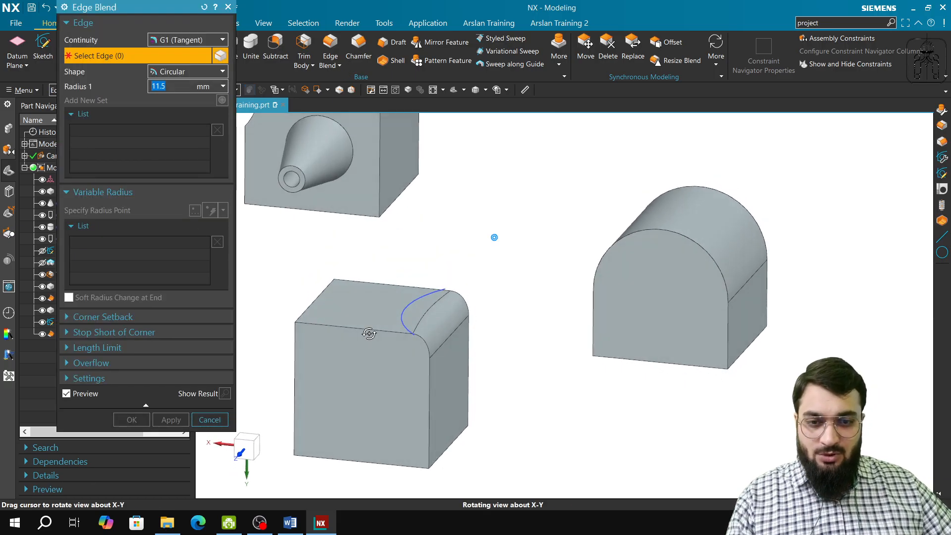
{"action": "mouse_move", "coordinate": [389, 382]}
{"action": "middle_mouse_down"}
{"action": "mouse_move", "coordinate": [433, 337]}
{"action": "mouse_move", "coordinate": [451, 335]}
{"action": "mouse_move", "coordinate": [433, 350]}
{"action": "mouse_move", "coordinate": [455, 334]}
{"action": "mouse_move", "coordinate": [457, 353]}
{"action": "middle_mouse_up"}
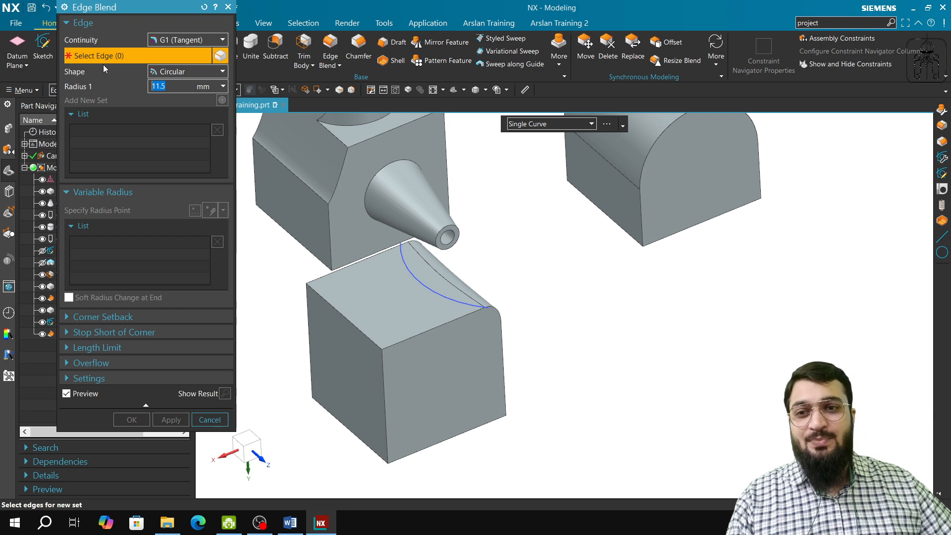
{"action": "left_click", "coordinate": [188, 40]}
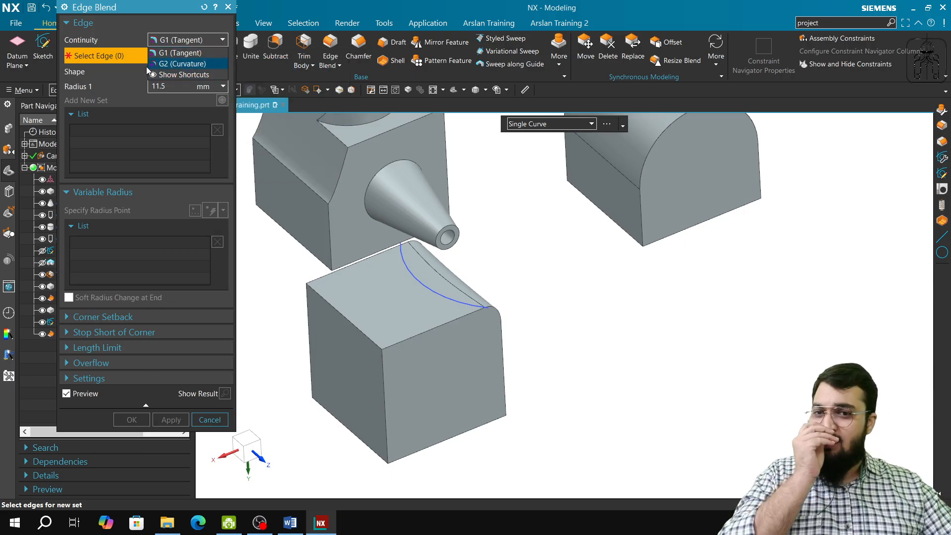
{"action": "left_click", "coordinate": [115, 56]}
{"action": "left_click", "coordinate": [174, 72]}
{"action": "left_click", "coordinate": [179, 72]}
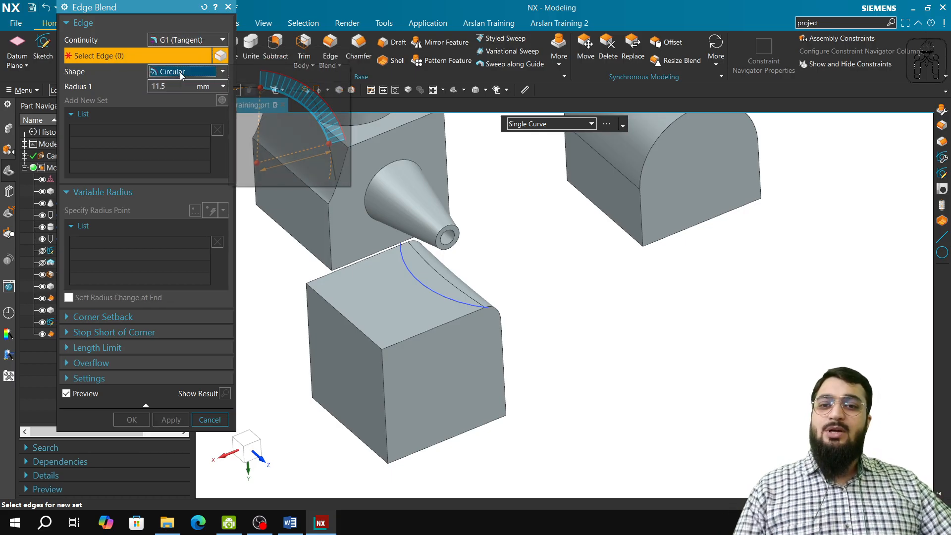
{"action": "left_click", "coordinate": [178, 72]}
{"action": "left_click", "coordinate": [151, 69]}
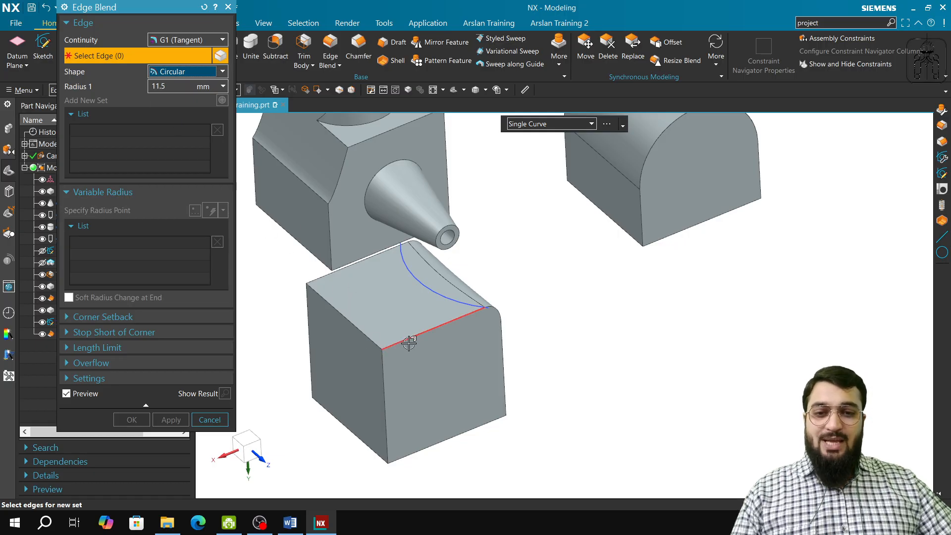
Step: Choose the block's vertical corner edge away from the face blend for the edge blend and inspect its preview end-on
{"action": "left_click", "coordinate": [377, 380]}
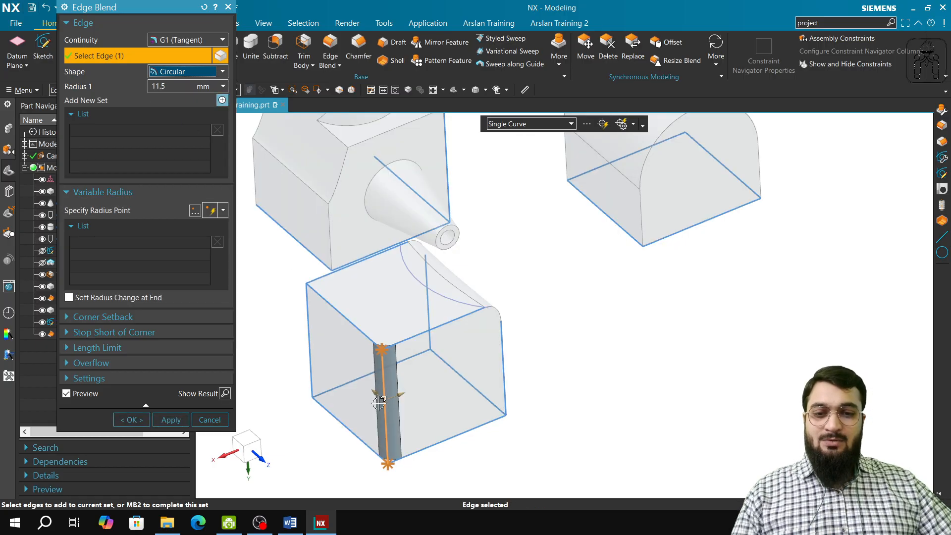
{"action": "middle_click_drag", "start_coordinate": [376, 380], "coordinate": [376, 325]}
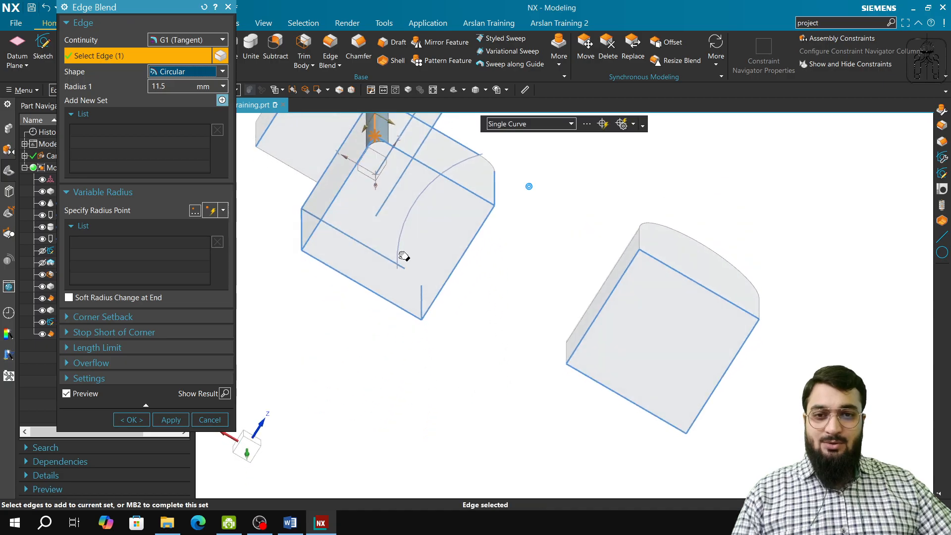
{"action": "middle_click_drag", "start_coordinate": [396, 223], "coordinate": [385, 327], "text": "shift"}
{"action": "scroll", "coordinate": [384, 325], "scroll_direction": "up", "scroll_amount": 6}
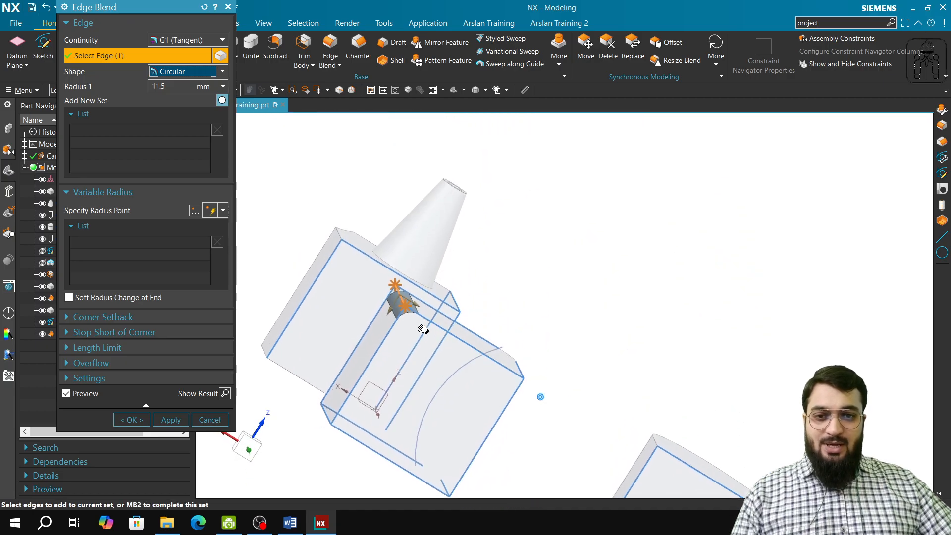
{"action": "scroll", "coordinate": [384, 325], "scroll_direction": "up", "scroll_amount": 2}
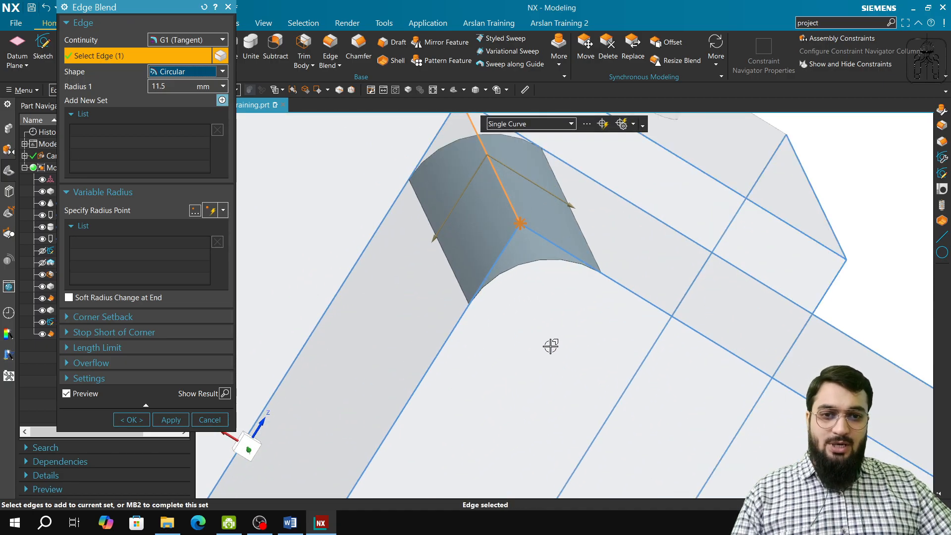
{"action": "middle_click_drag", "start_coordinate": [551, 345], "coordinate": [527, 402], "text": "shift"}
Step: Review the continuity and shape choices for the chosen vertical edge, keeping G1 (Tangent) and Circular
{"action": "left_click", "coordinate": [200, 41]}
{"action": "left_click", "coordinate": [199, 45]}
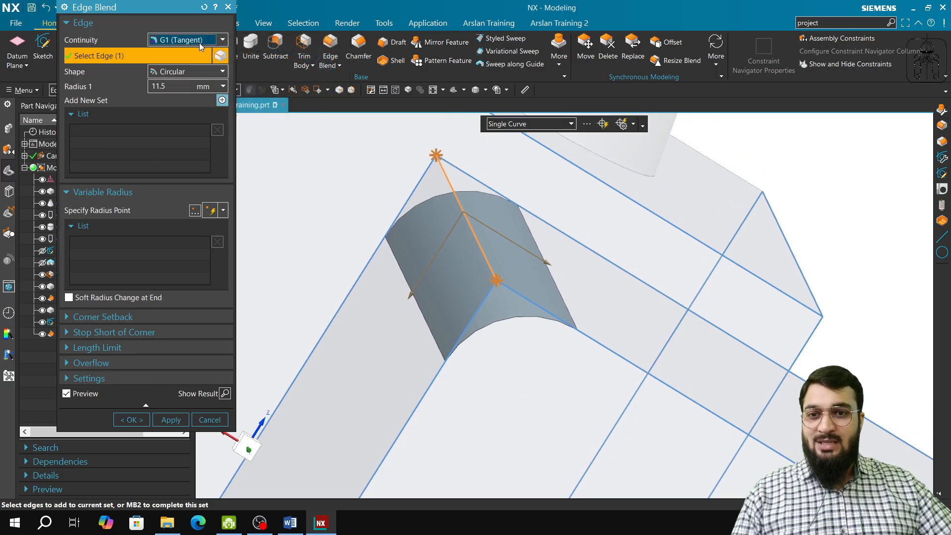
{"action": "left_click", "coordinate": [196, 72]}
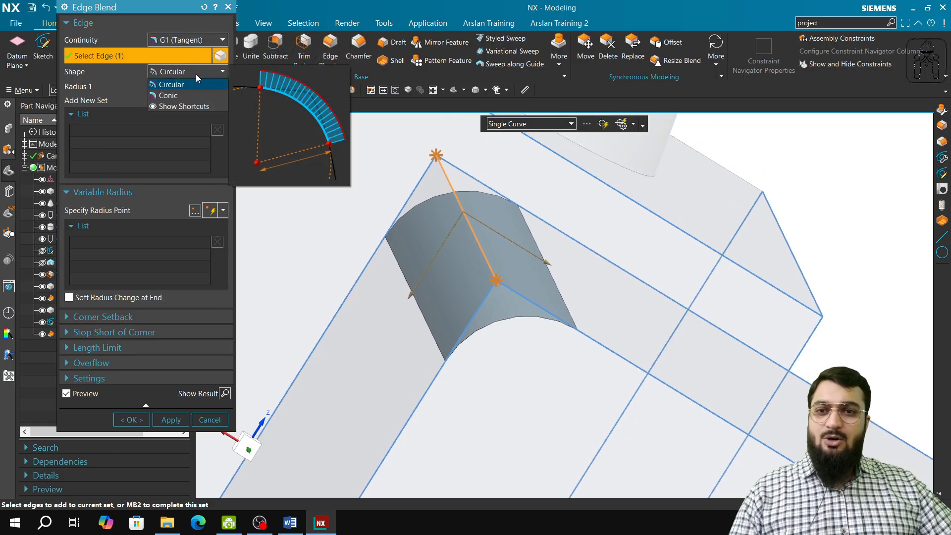
{"action": "left_click", "coordinate": [197, 86]}
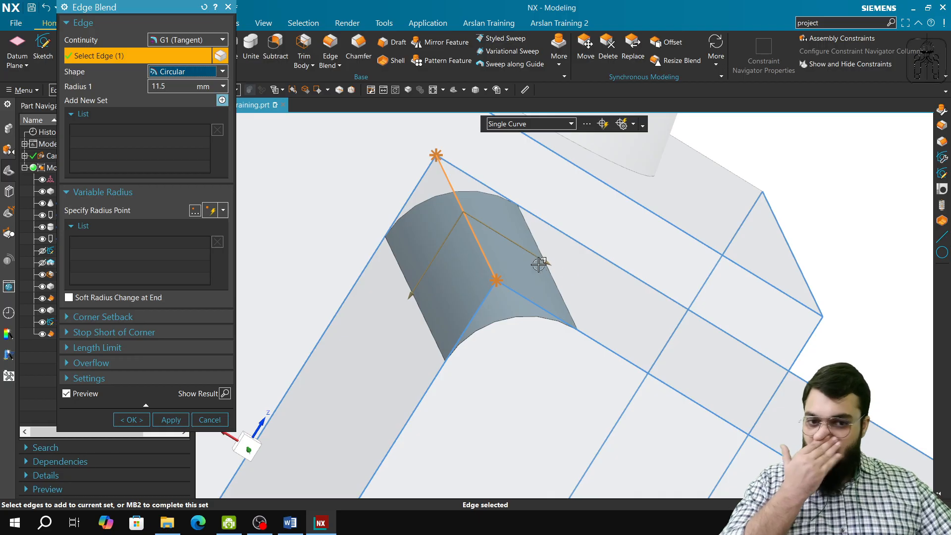
Step: Try a 14.5 mm radius on the circular edge blend and bring it back to 11.5 mm
{"action": "left_click_drag", "start_coordinate": [549, 265], "coordinate": [578, 263]}
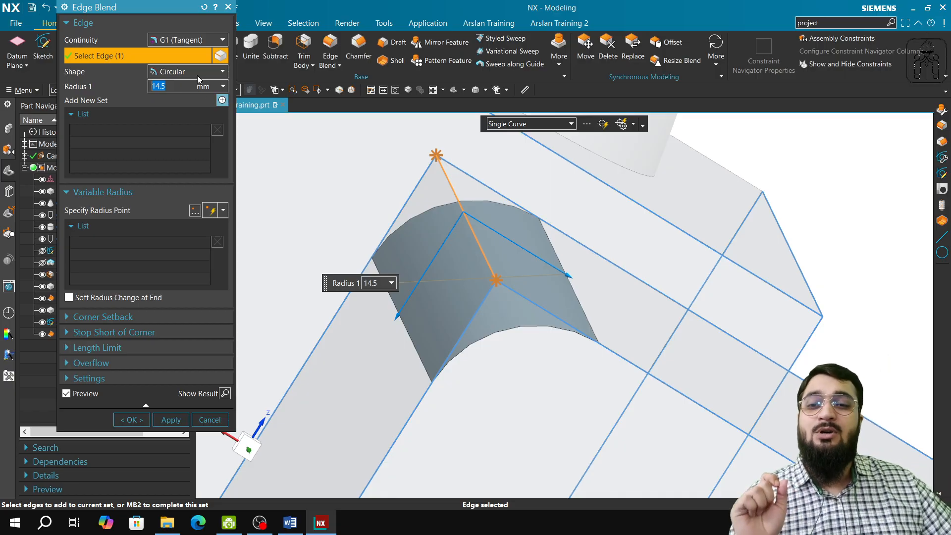
{"action": "mouse_move", "coordinate": [196, 72]}
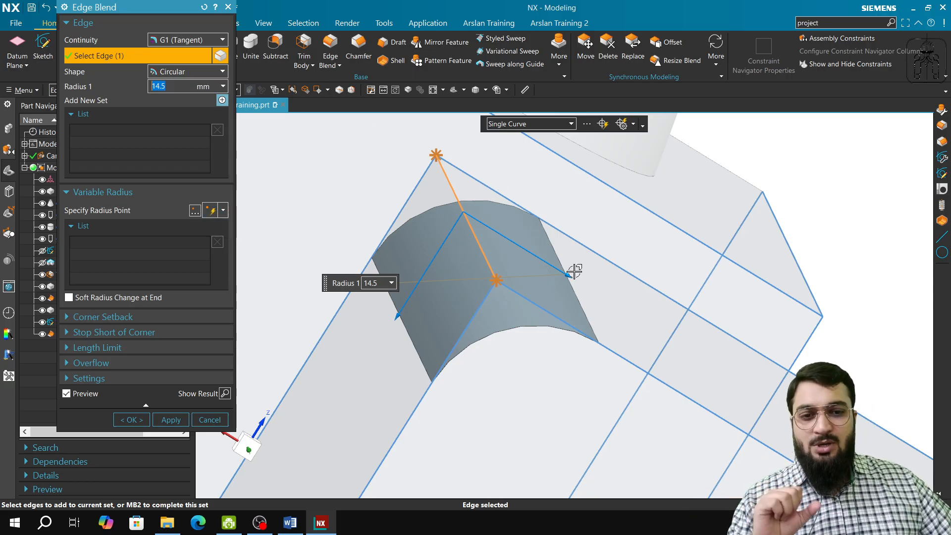
{"action": "left_click_drag", "start_coordinate": [569, 276], "coordinate": [547, 269]}
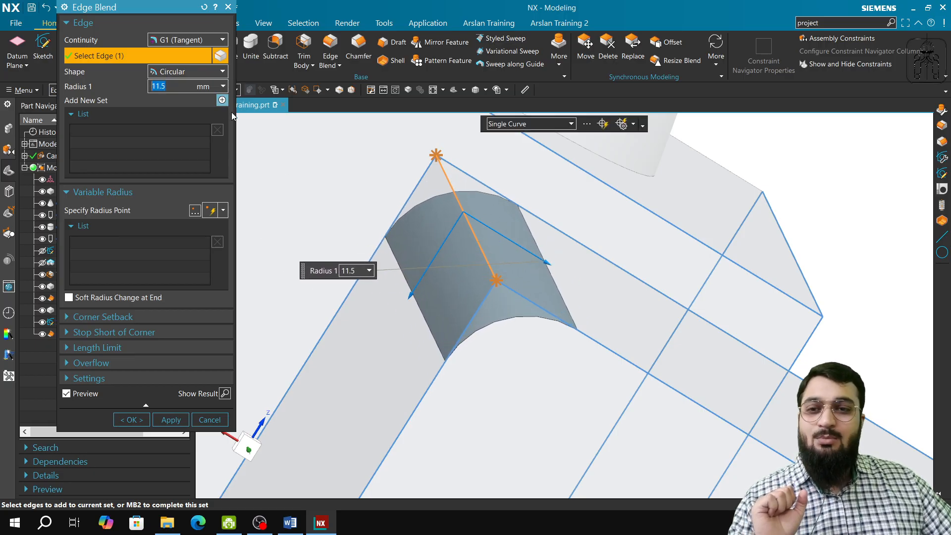
Step: Change the edge blend's shape to Conic and set its center radius to 11.5 mm
{"action": "left_click", "coordinate": [194, 72]}
{"action": "left_click", "coordinate": [170, 95]}
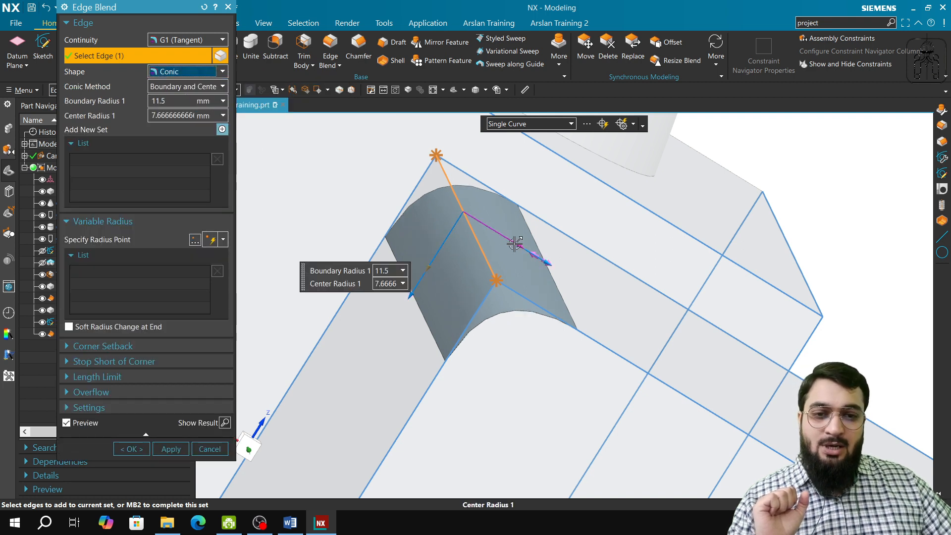
{"action": "left_click_drag", "start_coordinate": [517, 244], "coordinate": [540, 265]}
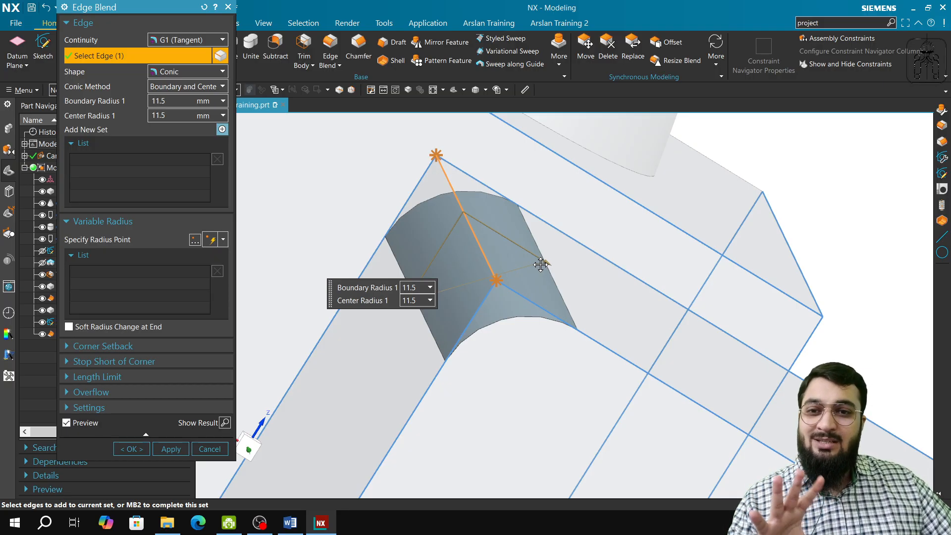
{"action": "left_click_drag", "start_coordinate": [541, 265], "coordinate": [540, 266]}
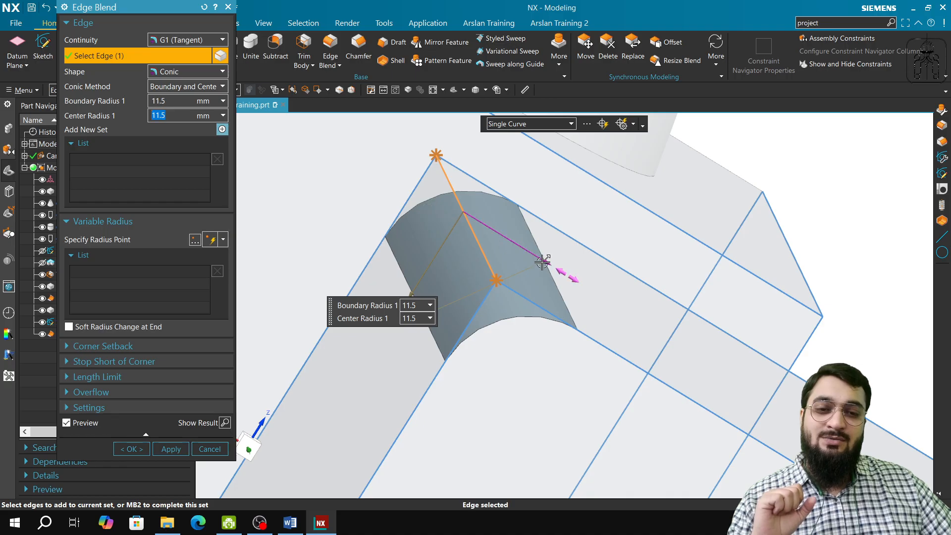
Step: Try a 20 mm boundary radius on the conic blend and settle on a 13 mm boundary radius with an 8.5 mm center radius
{"action": "left_click_drag", "start_coordinate": [543, 260], "coordinate": [611, 293]}
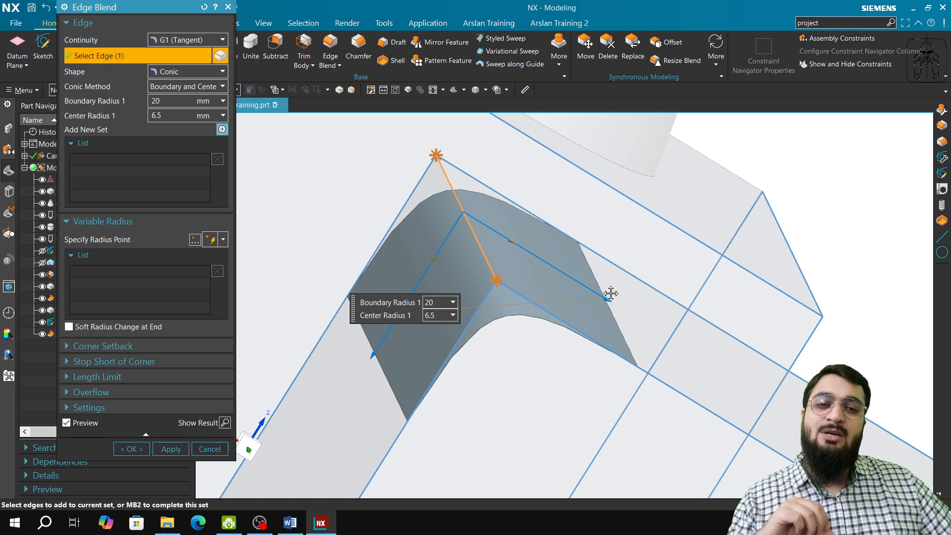
{"action": "left_click_drag", "start_coordinate": [603, 296], "coordinate": [548, 263]}
{"action": "left_click_drag", "start_coordinate": [506, 240], "coordinate": [502, 278]}
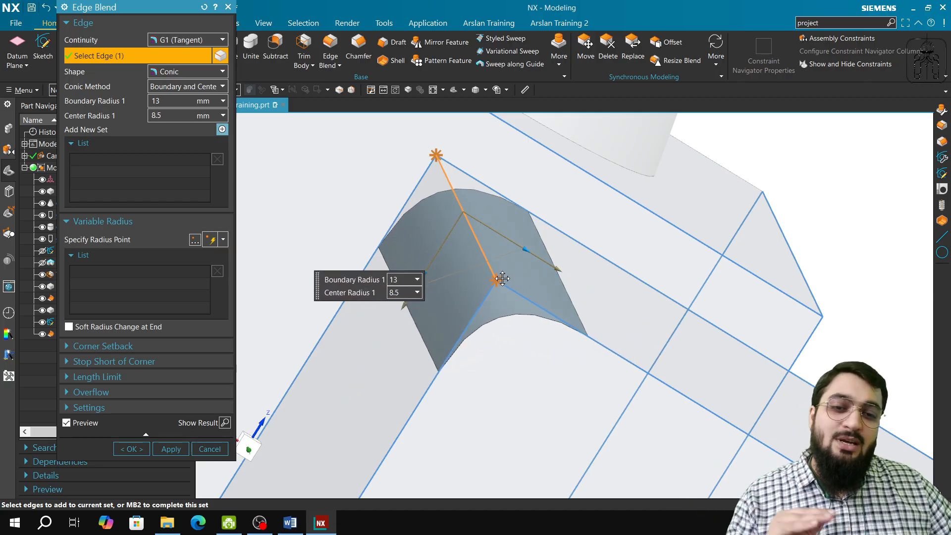
{"action": "left_click_drag", "start_coordinate": [502, 279], "coordinate": [497, 280]}
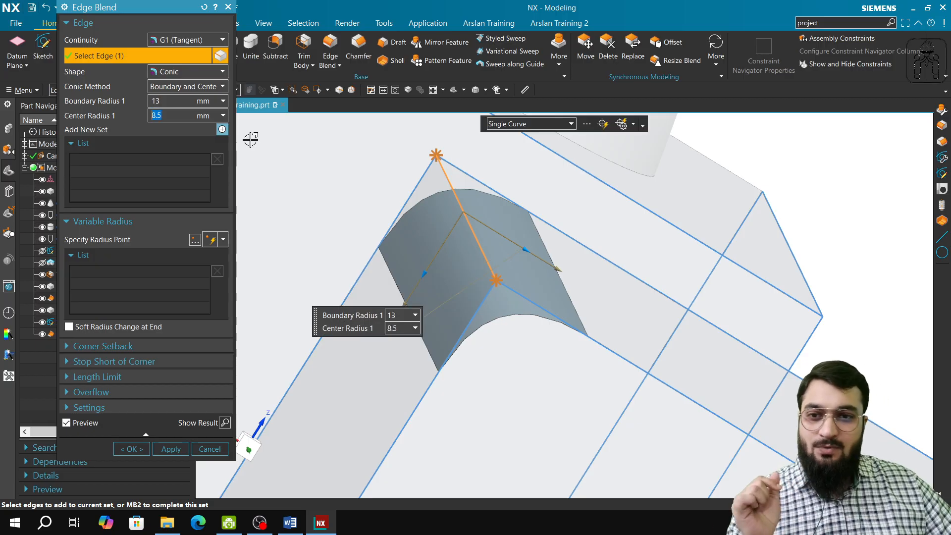
Step: Switch the edge blend's continuity to G2 (Curvature) and set its radius to 14.5 mm
{"action": "left_click", "coordinate": [184, 41]}
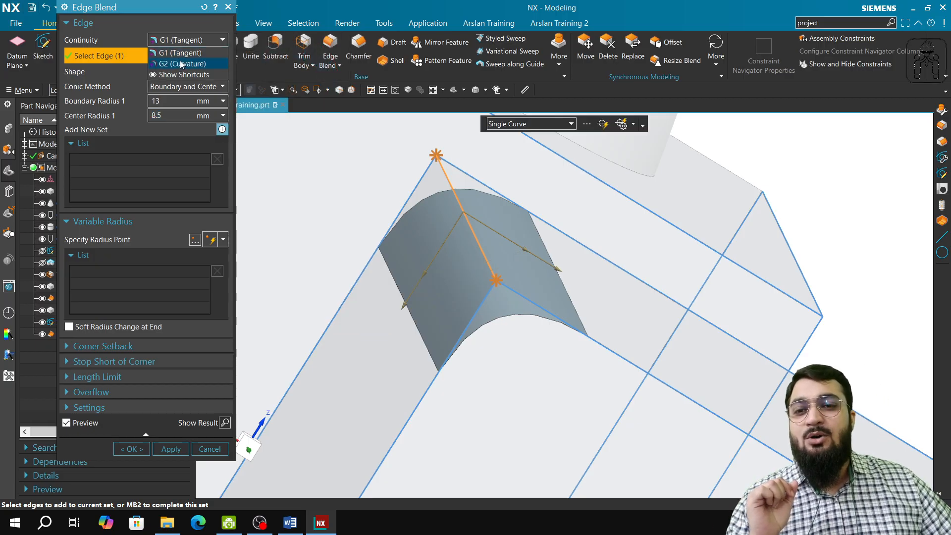
{"action": "left_click", "coordinate": [182, 64]}
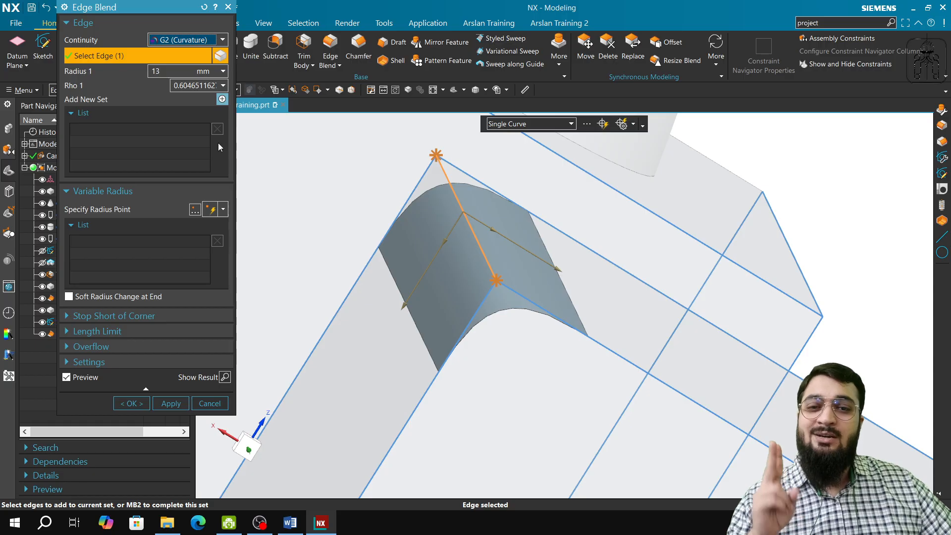
{"action": "mouse_move", "coordinate": [563, 272]}
{"action": "left_mouse_down"}
{"action": "mouse_move", "coordinate": [662, 326]}
{"action": "mouse_move", "coordinate": [573, 266]}
{"action": "mouse_move", "coordinate": [570, 274]}
{"action": "left_mouse_up"}
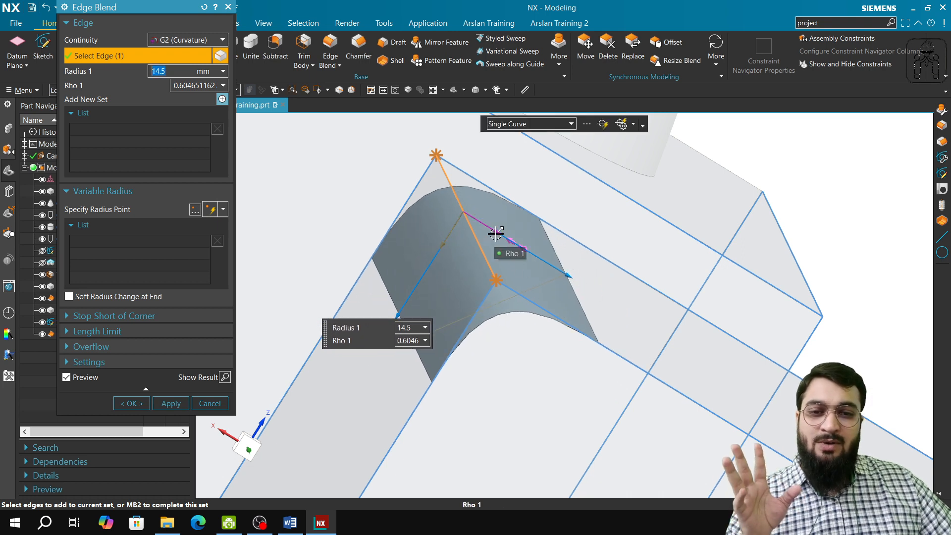
Step: Vary the curvature-continuous blend's Rho from 0.95 through 0.25 down to 0.1
{"action": "left_click_drag", "start_coordinate": [496, 233], "coordinate": [537, 255]}
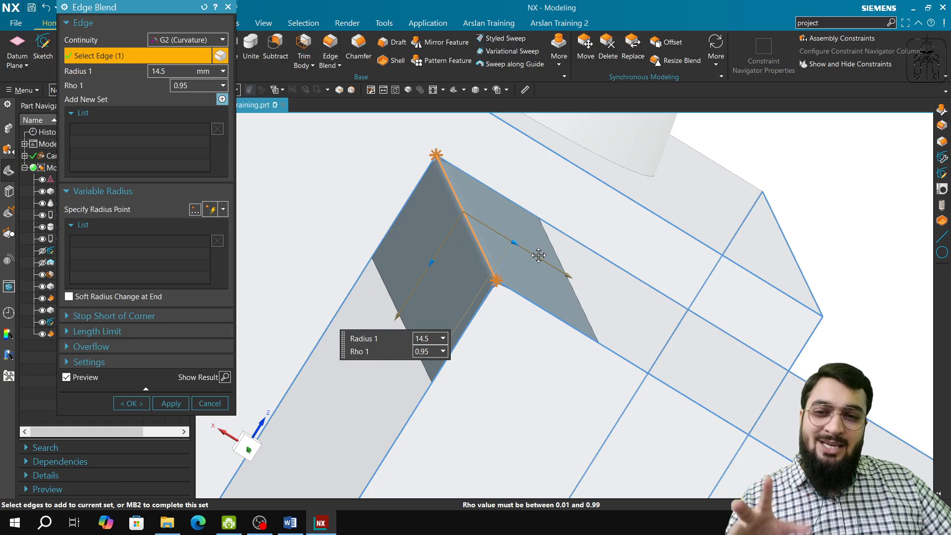
{"action": "left_click_drag", "start_coordinate": [538, 255], "coordinate": [482, 233]}
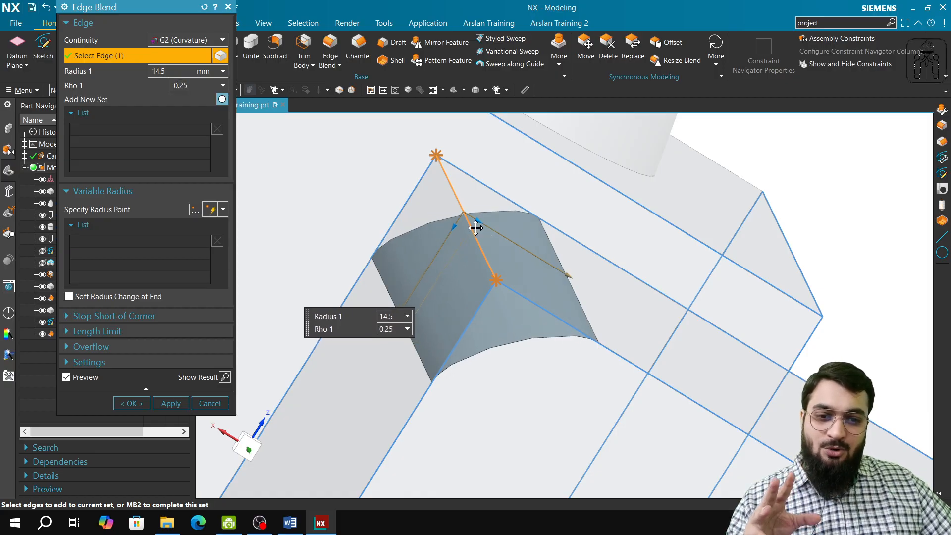
{"action": "left_click_drag", "start_coordinate": [485, 229], "coordinate": [447, 217]}
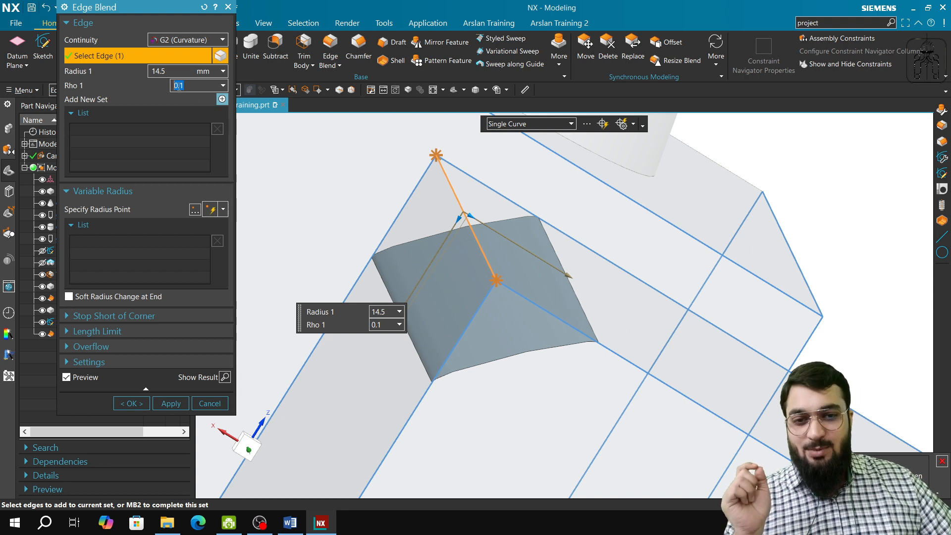
Step: Compare G1 (Tangent) continuity and its shape options with G2 (Curvature), returning the edge blend to G2
{"action": "mouse_move", "coordinate": [191, 44]}
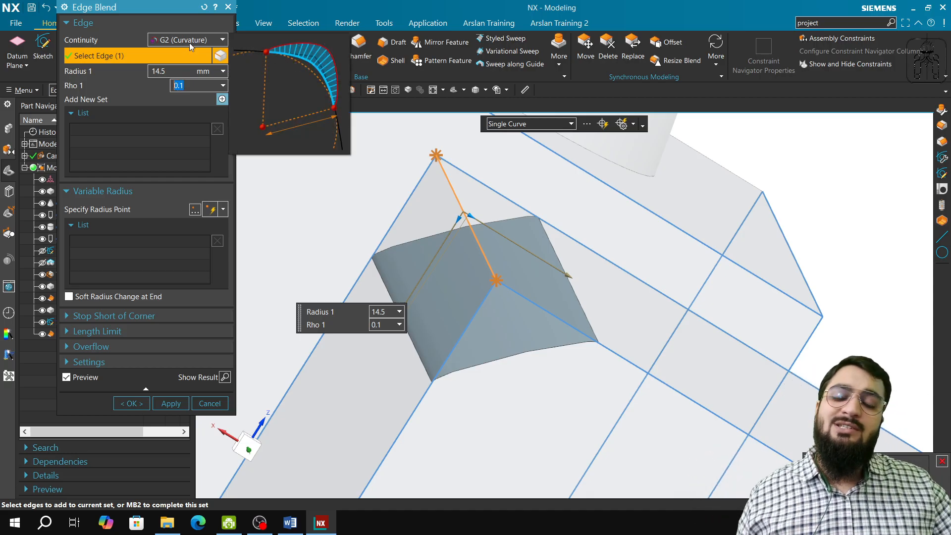
{"action": "left_click", "coordinate": [191, 44]}
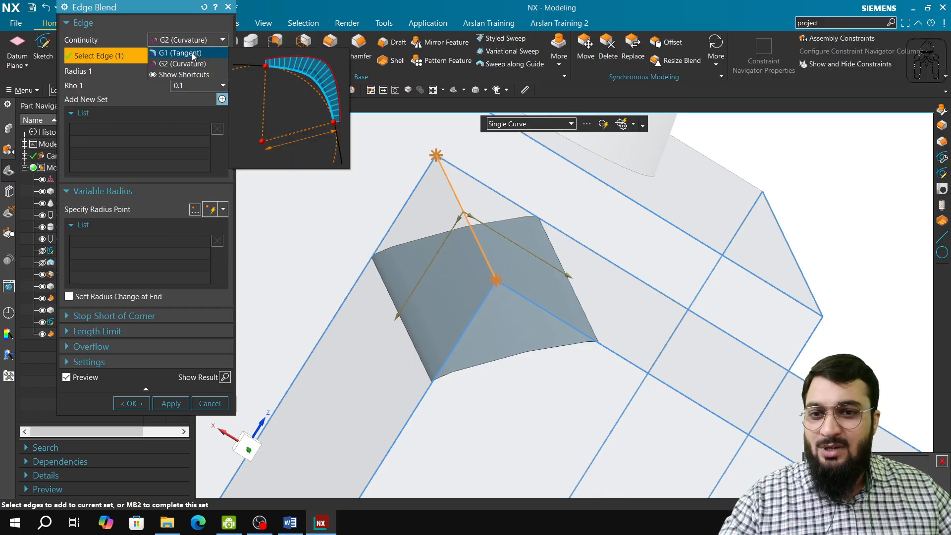
{"action": "left_click", "coordinate": [192, 53]}
{"action": "left_click", "coordinate": [198, 72]}
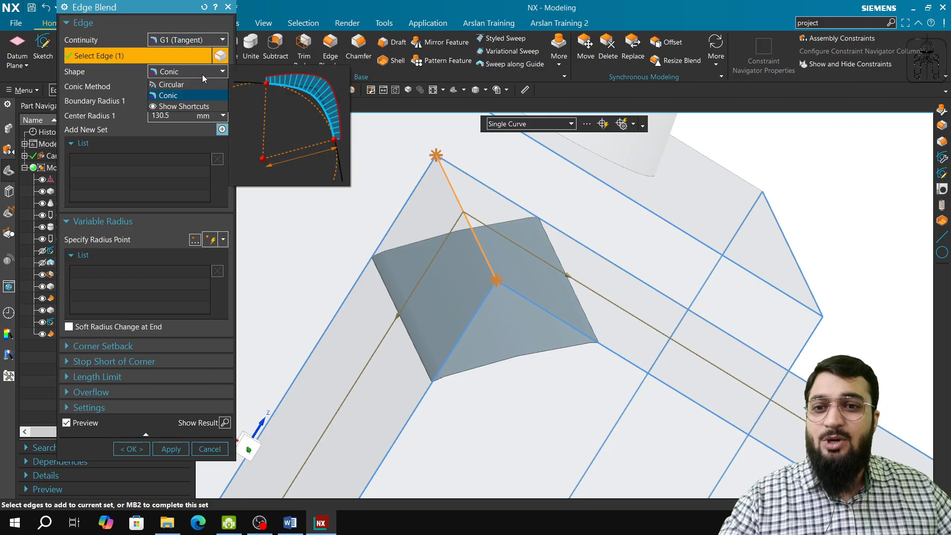
{"action": "left_click", "coordinate": [197, 42]}
{"action": "left_click", "coordinate": [196, 42]}
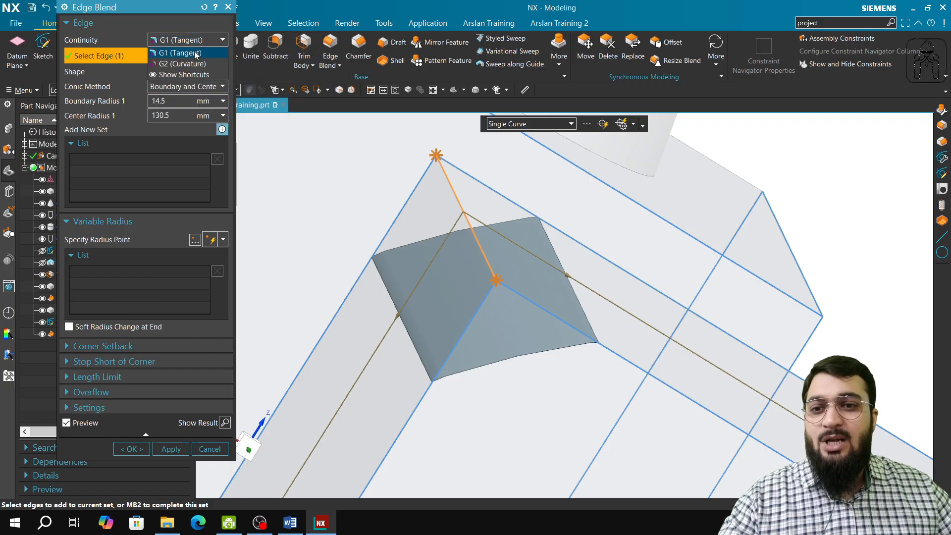
{"action": "left_click", "coordinate": [198, 64]}
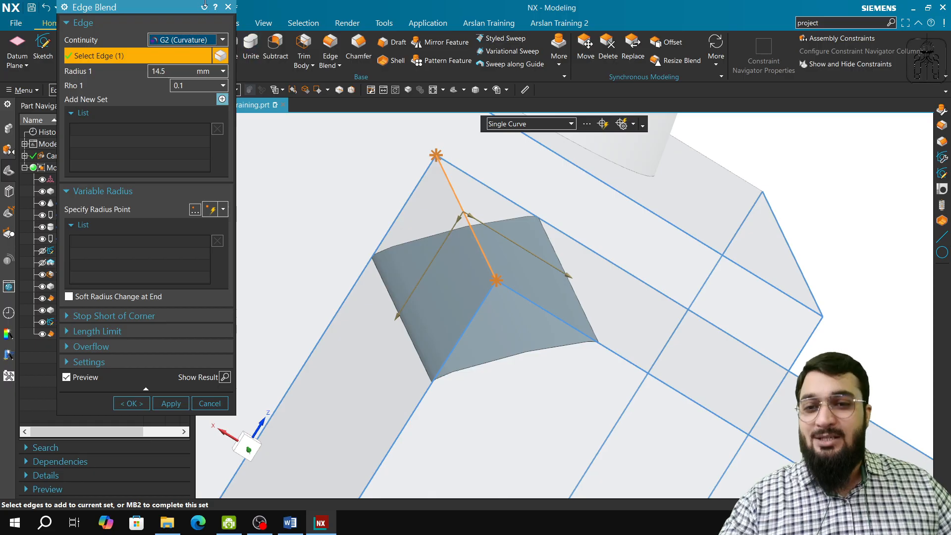
Step: Reset the Edge Blend settings to their defaults and reselect the block's vertical corner edge
{"action": "left_click", "coordinate": [204, 8]}
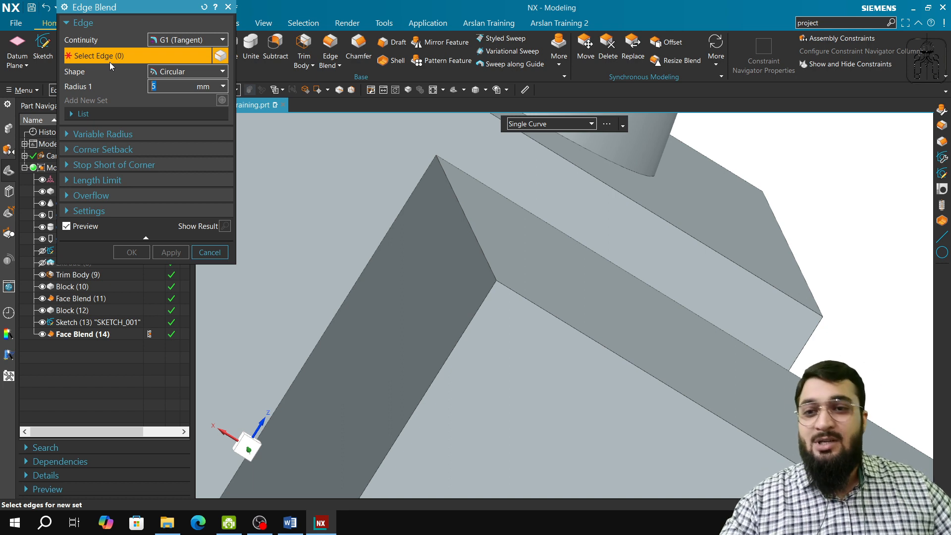
{"action": "left_click", "coordinate": [481, 248]}
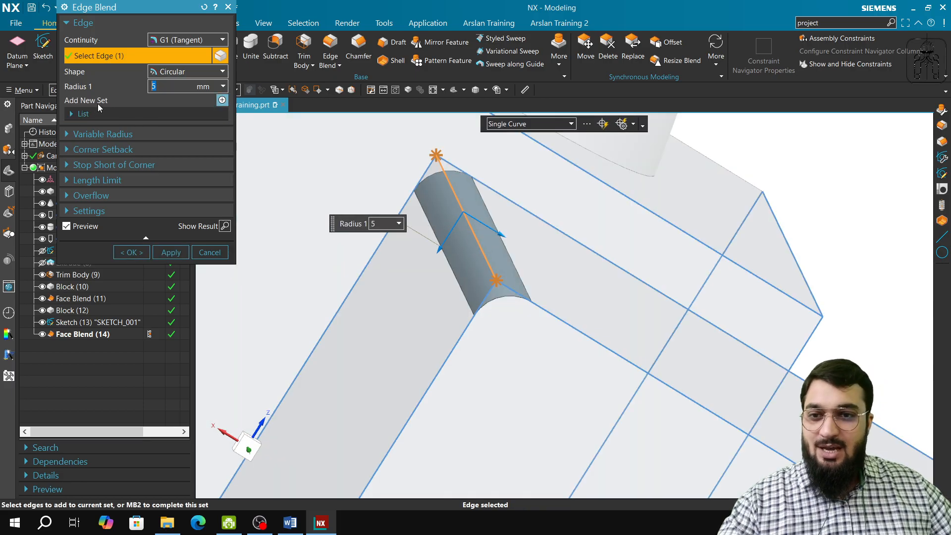
{"action": "mouse_move", "coordinate": [446, 295]}
{"action": "middle_mouse_down"}
{"action": "mouse_move", "coordinate": [450, 308]}
{"action": "mouse_move", "coordinate": [448, 295]}
{"action": "middle_mouse_up"}
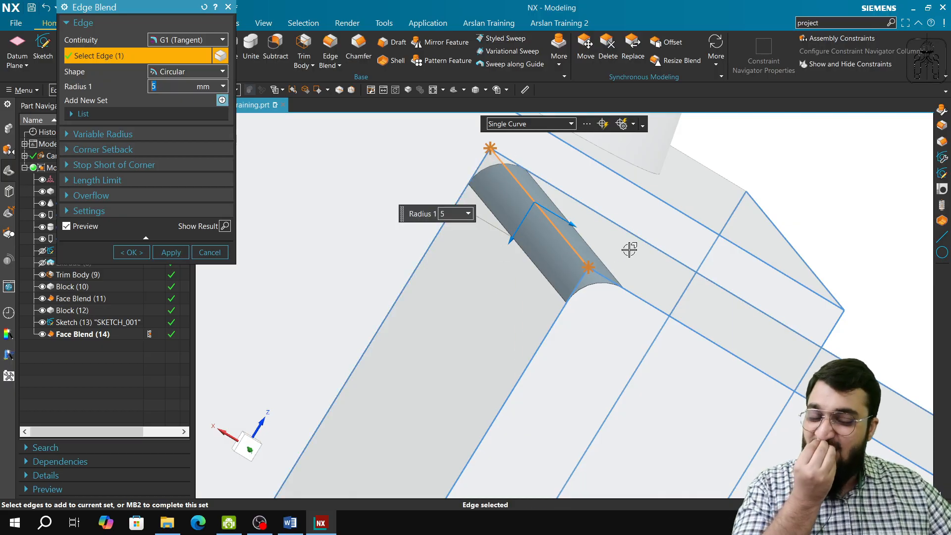
Step: Add a variable radius point near the corner edge's upper end, at about 84.6% arc length, with a 7 mm radius
{"action": "left_click", "coordinate": [167, 117]}
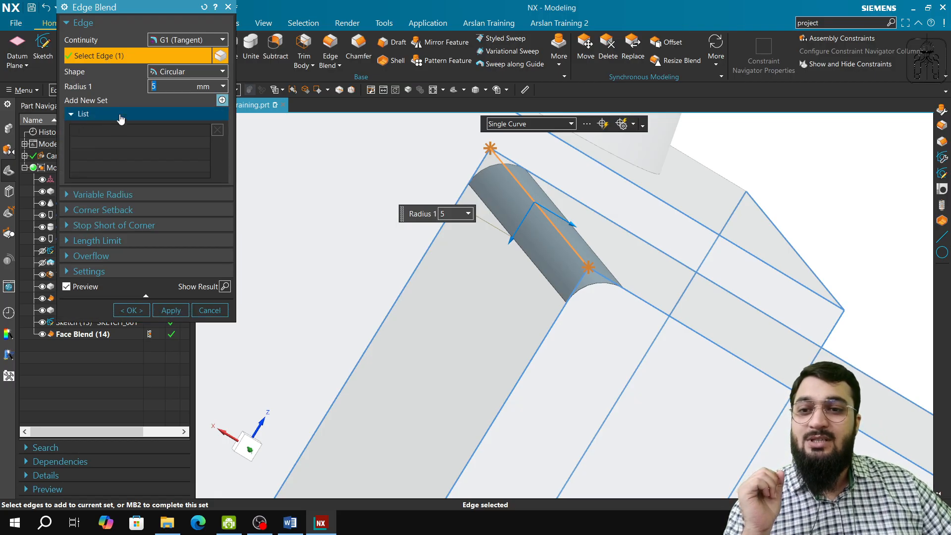
{"action": "left_click", "coordinate": [112, 195]}
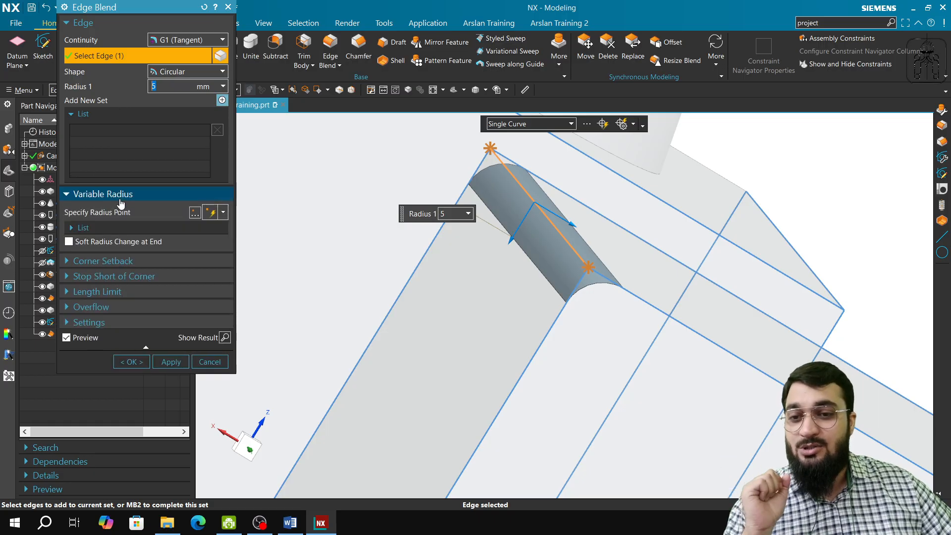
{"action": "left_click", "coordinate": [106, 228]}
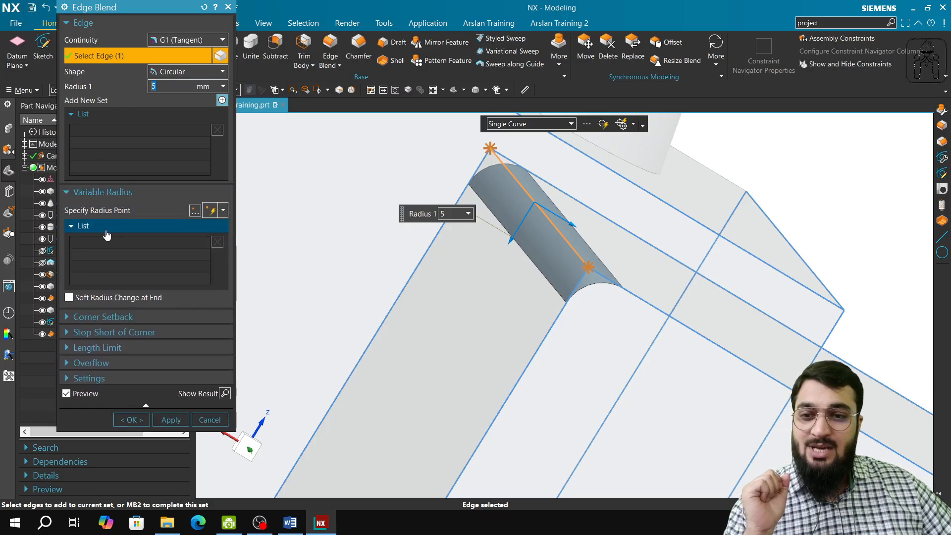
{"action": "left_click", "coordinate": [123, 211]}
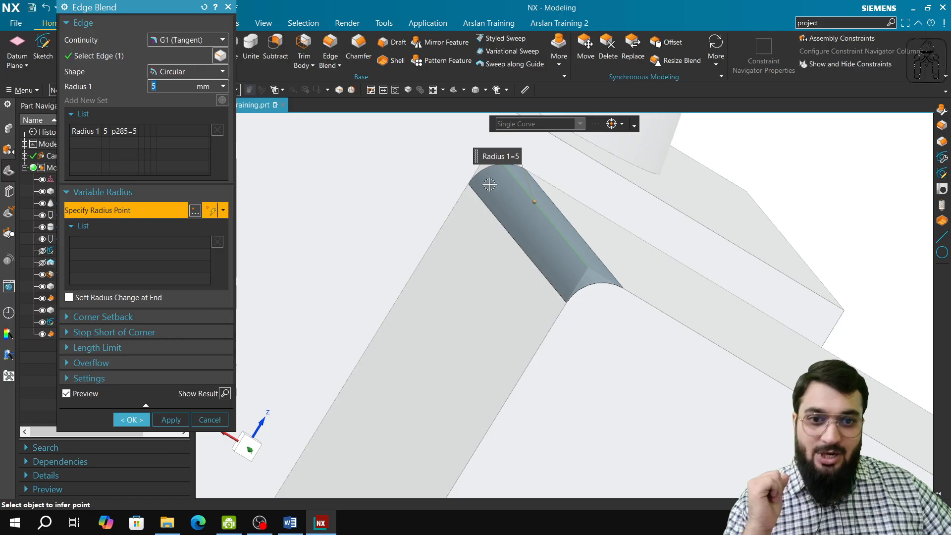
{"action": "left_click", "coordinate": [505, 169]}
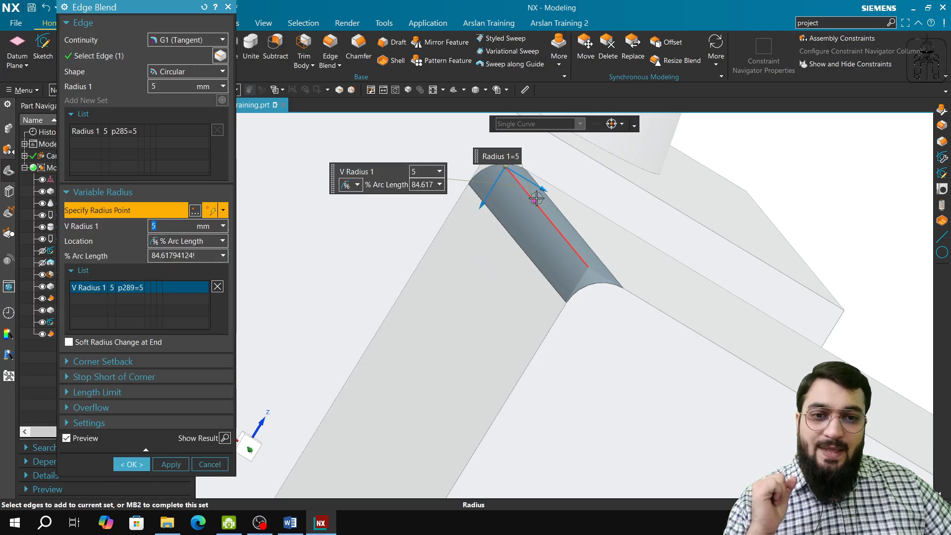
{"action": "type", "text": "8"}
{"action": "key", "text": "Return"}
{"action": "left_click_drag", "start_coordinate": [565, 200], "coordinate": [557, 197]}
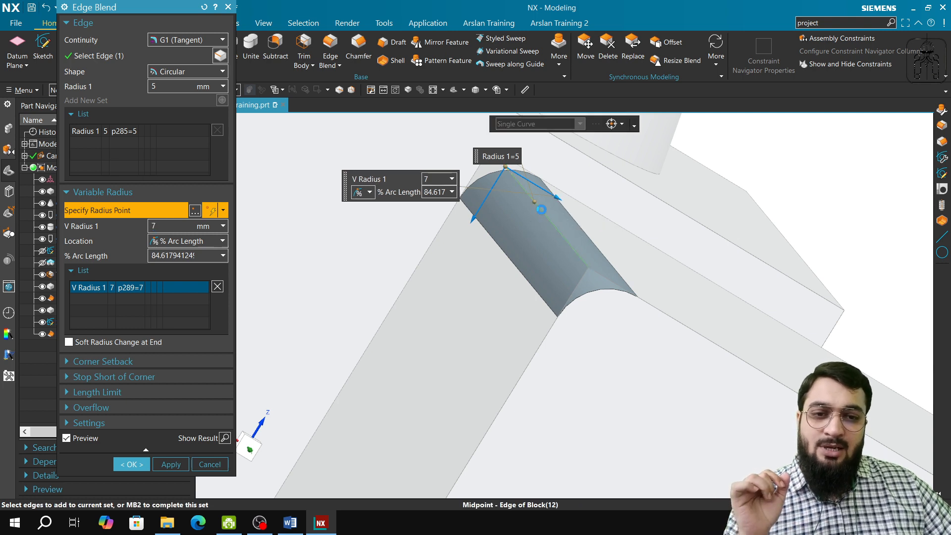
Step: Add variable radius points of 3.5 mm at 50% arc length and 28.5 mm at about 13.4% arc length on the corner edge
{"action": "left_click", "coordinate": [542, 208]}
{"action": "left_click_drag", "start_coordinate": [592, 235], "coordinate": [567, 225]}
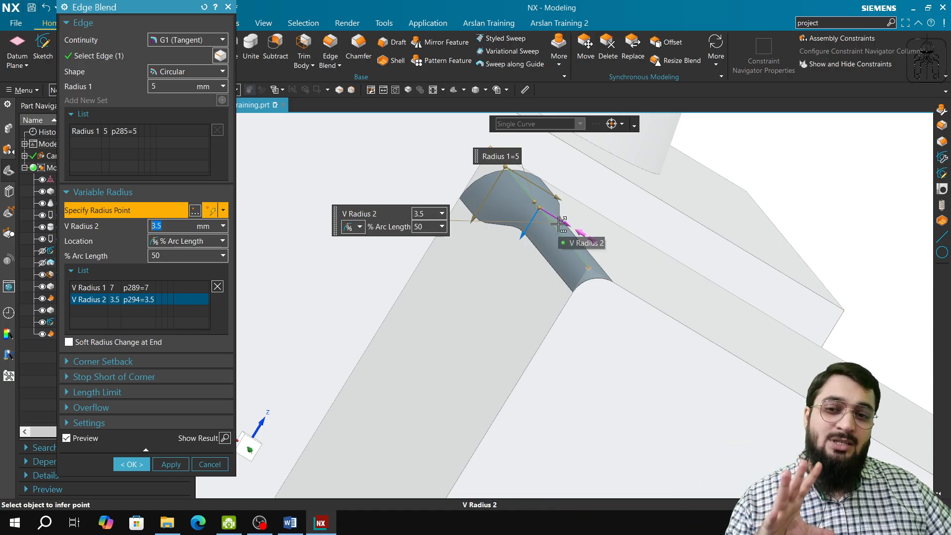
{"action": "left_click", "coordinate": [574, 253]}
{"action": "left_click_drag", "start_coordinate": [609, 270], "coordinate": [790, 356]}
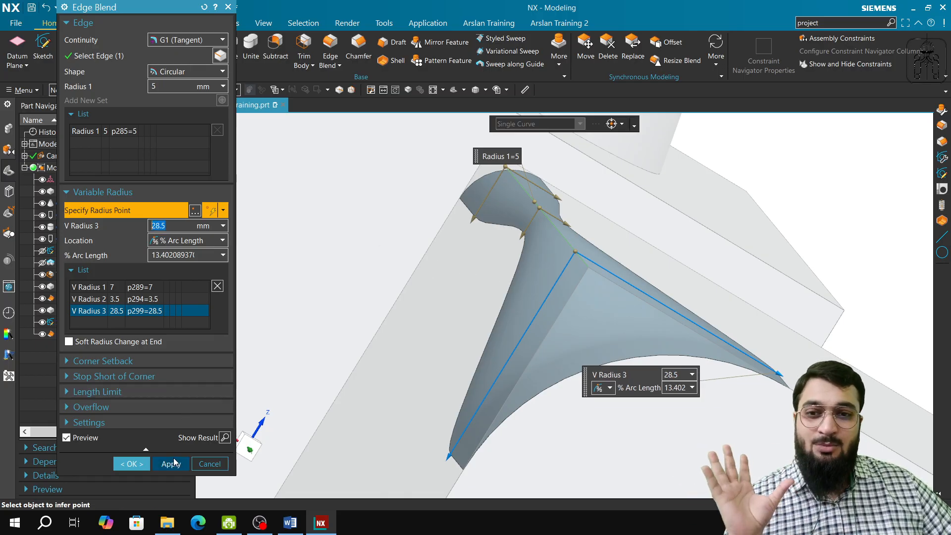
Step: Add a new edge set to the blend and select the adjoining long edge of the block, keeping the radius at 5 mm
{"action": "left_click", "coordinate": [96, 58]}
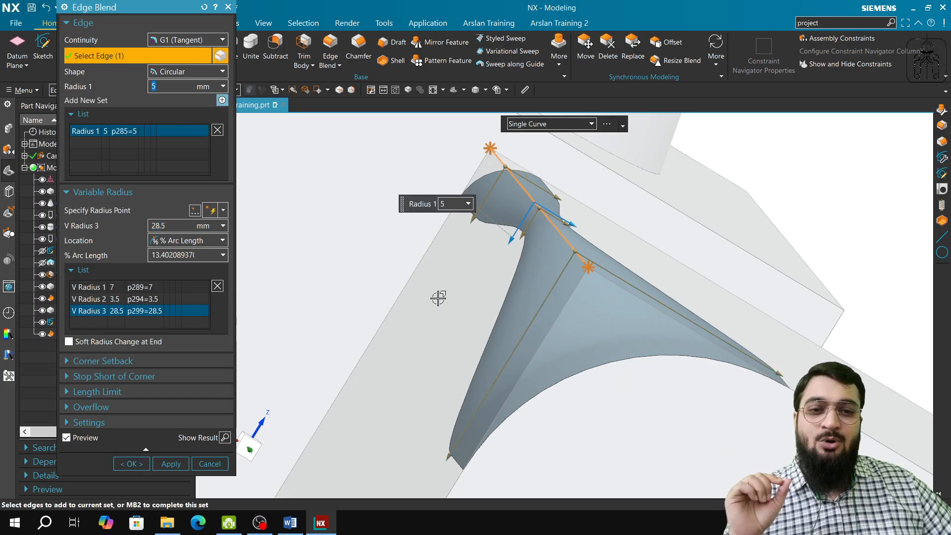
{"action": "scroll", "coordinate": [495, 375], "scroll_direction": "down", "scroll_amount": 5}
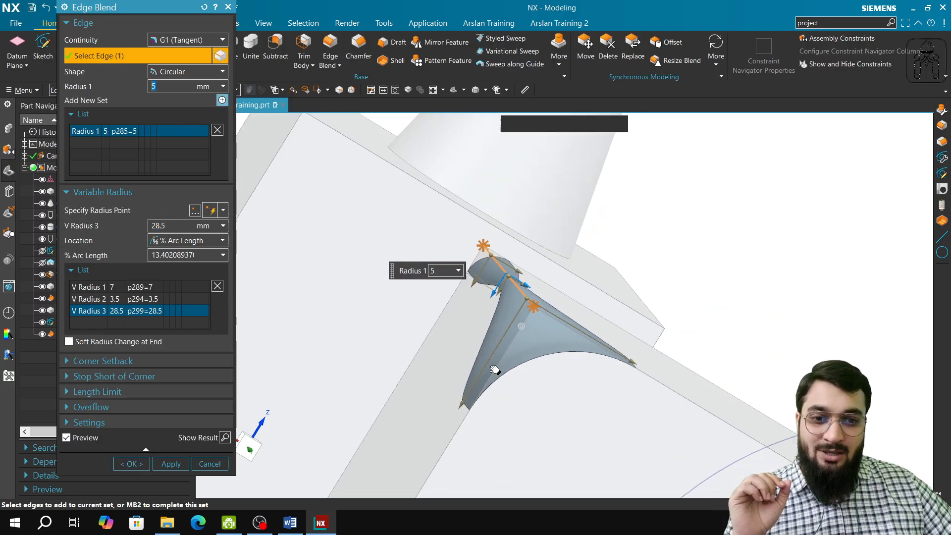
{"action": "left_click", "coordinate": [221, 101]}
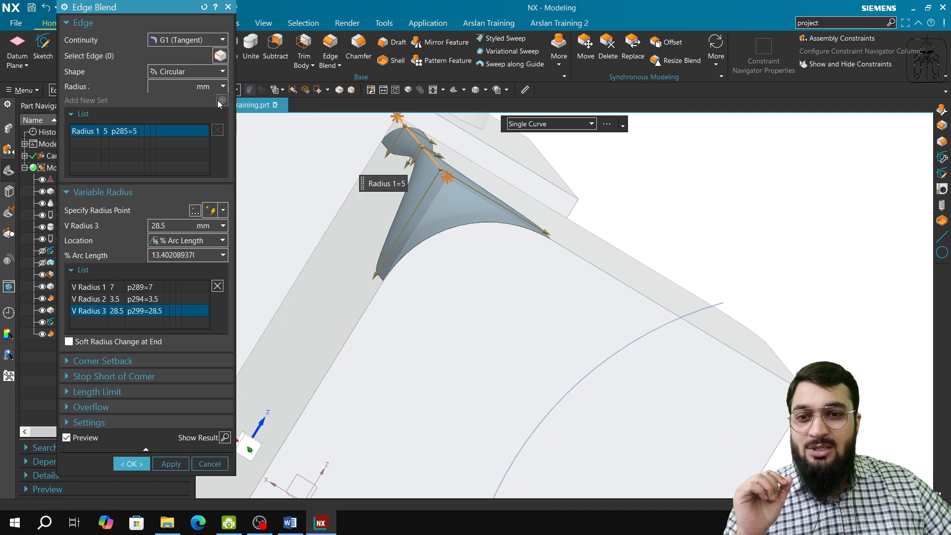
{"action": "left_click", "coordinate": [578, 258]}
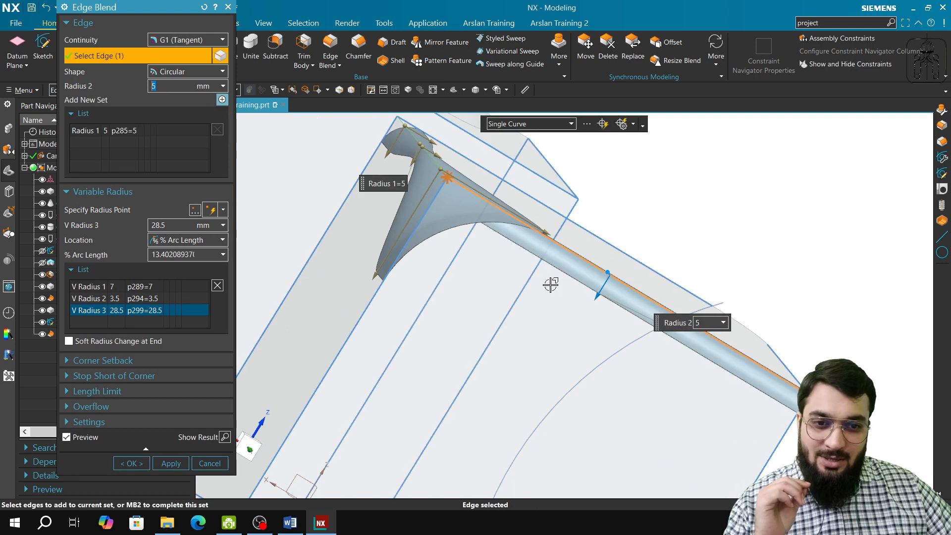
Step: Set the second edge set's radius on the block's long edge to 28 mm
{"action": "middle_click_drag", "start_coordinate": [551, 285], "coordinate": [540, 286]}
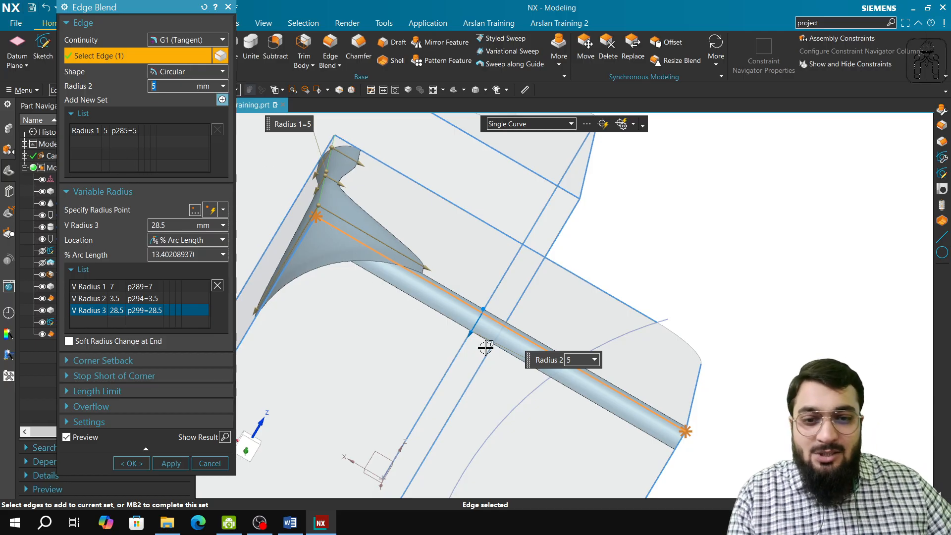
{"action": "left_click_drag", "start_coordinate": [470, 336], "coordinate": [433, 419]}
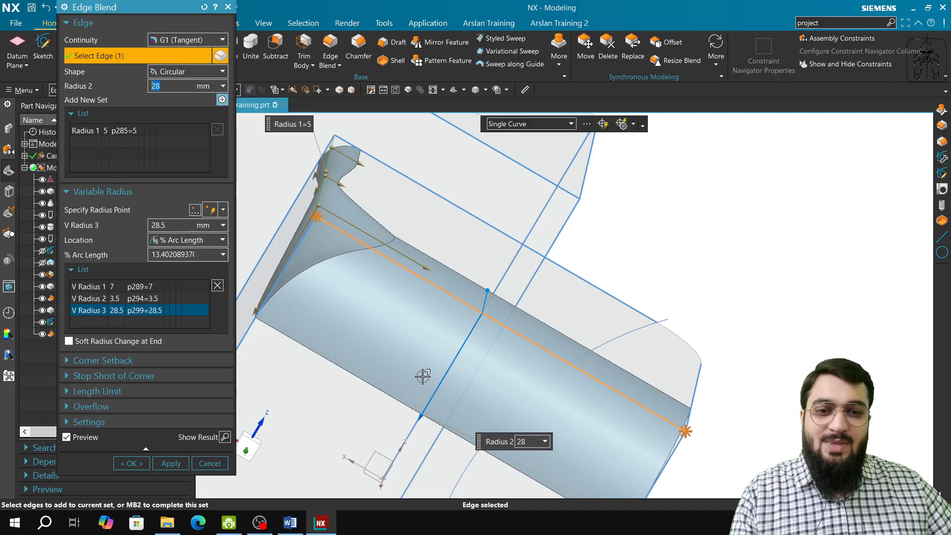
{"action": "middle_click_drag", "start_coordinate": [421, 376], "coordinate": [445, 375]}
{"action": "middle_click_drag", "start_coordinate": [675, 372], "coordinate": [410, 283], "text": "shift"}
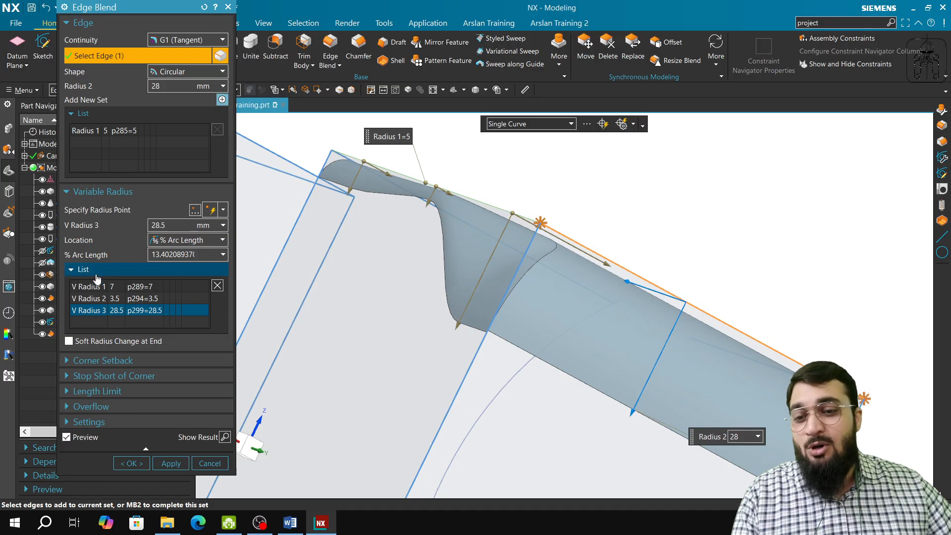
Step: Add a variable radius point at about 58.18% arc length on the long edge, with a 5 mm radius
{"action": "left_click", "coordinate": [88, 213]}
{"action": "middle_click_drag", "start_coordinate": [556, 329], "coordinate": [532, 333]}
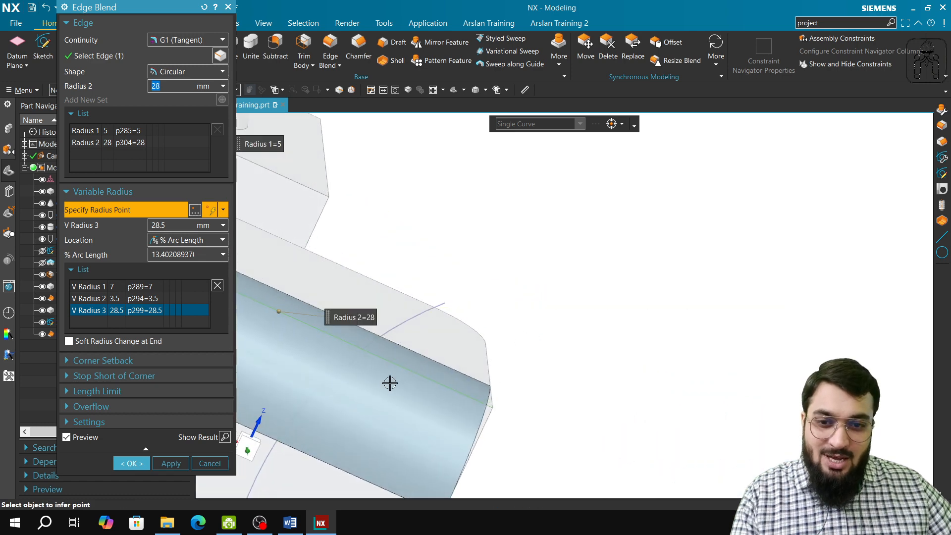
{"action": "middle_click_drag", "start_coordinate": [432, 355], "coordinate": [579, 349], "text": "shift"}
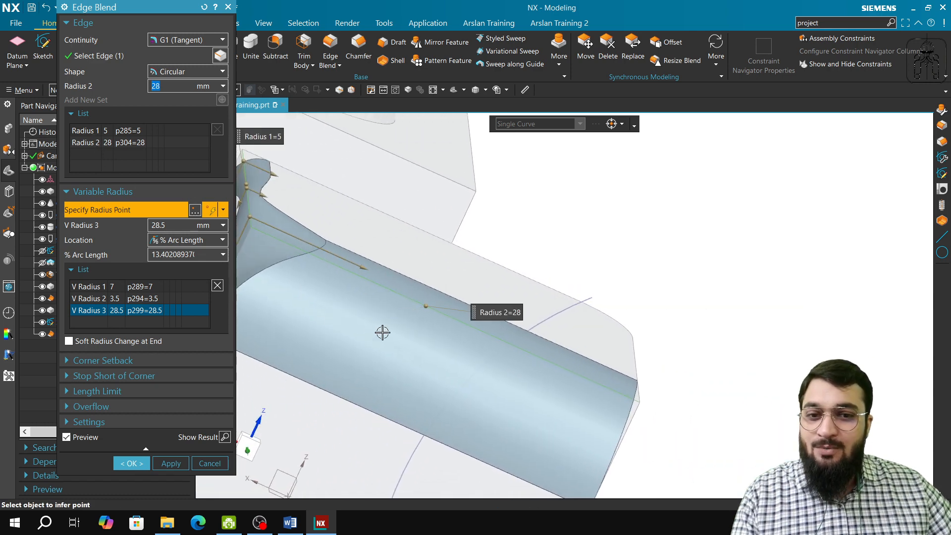
{"action": "left_click", "coordinate": [415, 303]}
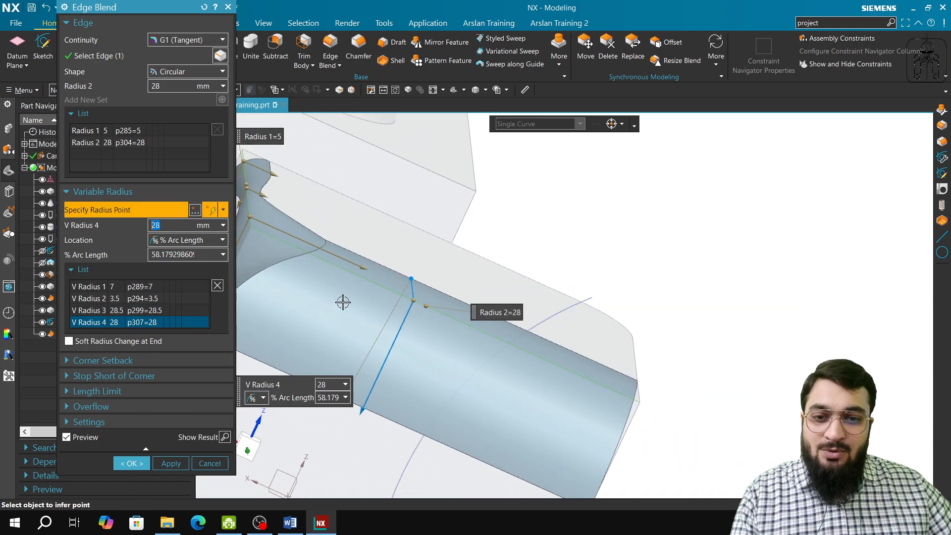
{"action": "type", "text": "5"}
{"action": "key", "text": "Return"}
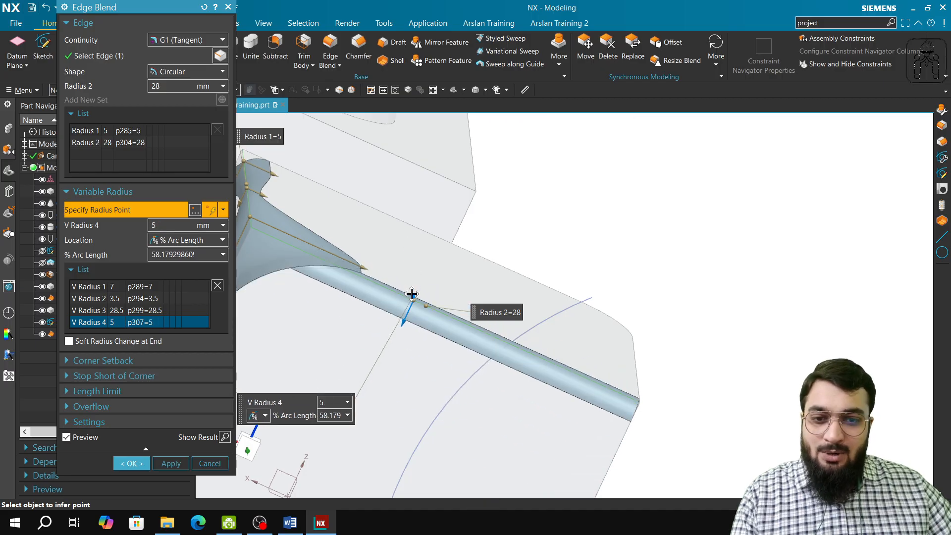
Step: Set the radius of the long edge's variable radius point to 28 mm
{"action": "left_click", "coordinate": [412, 294]}
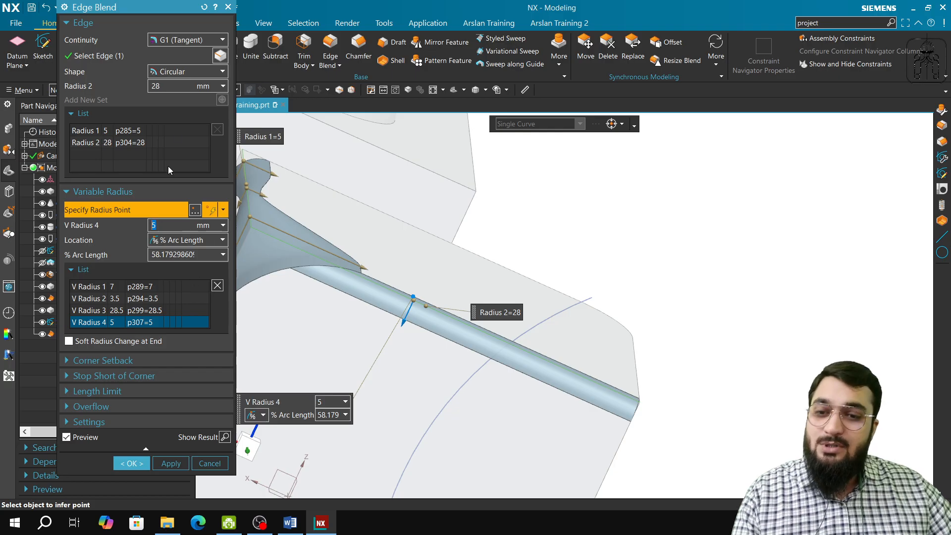
{"action": "right_click", "coordinate": [554, 283]}
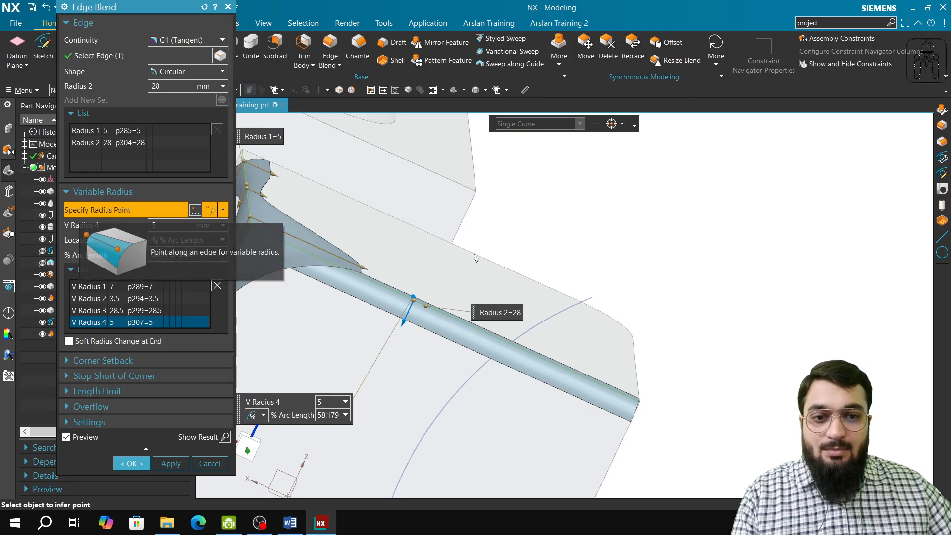
{"action": "right_click", "coordinate": [515, 257]}
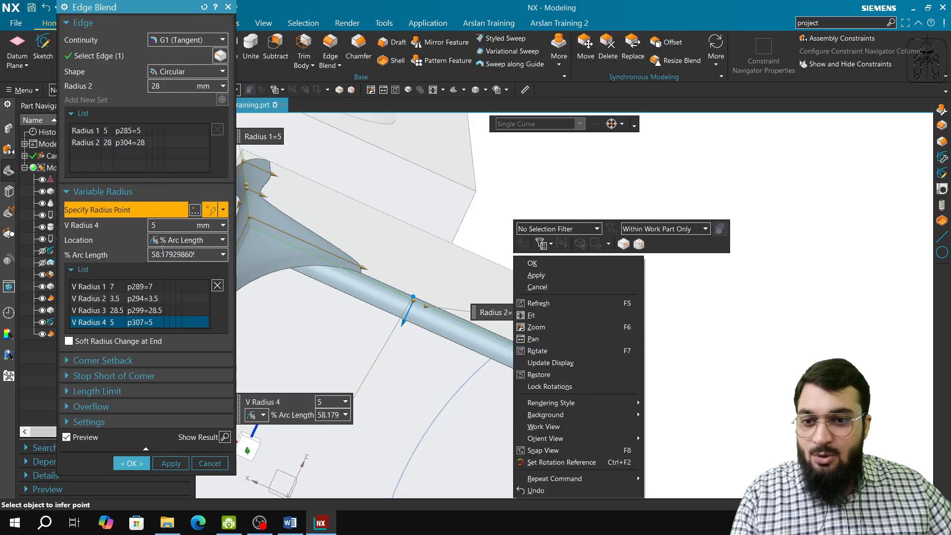
{"action": "left_click", "coordinate": [413, 299]}
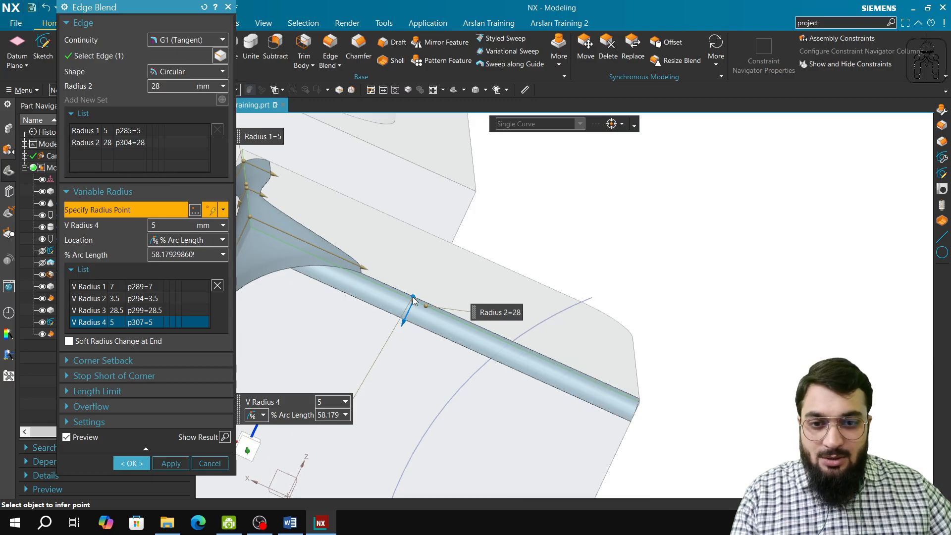
{"action": "left_click_drag", "start_coordinate": [414, 298], "coordinate": [415, 284]}
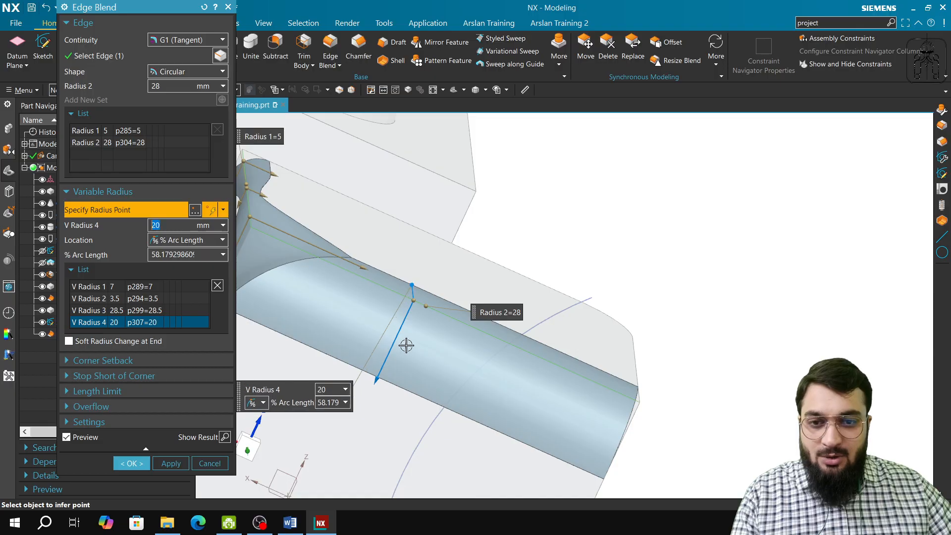
{"action": "middle_click_drag", "start_coordinate": [412, 376], "coordinate": [486, 336], "text": "shift"}
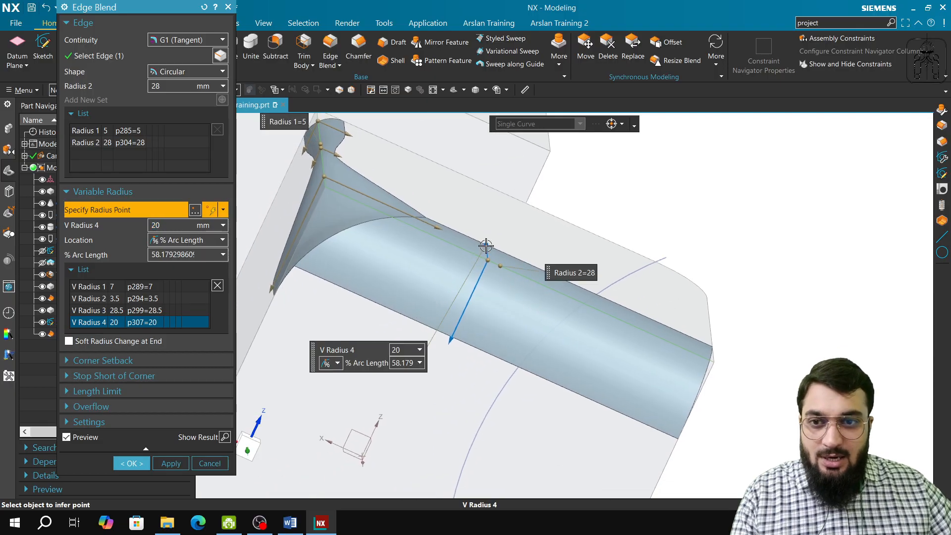
{"action": "left_click_drag", "start_coordinate": [486, 243], "coordinate": [486, 242]}
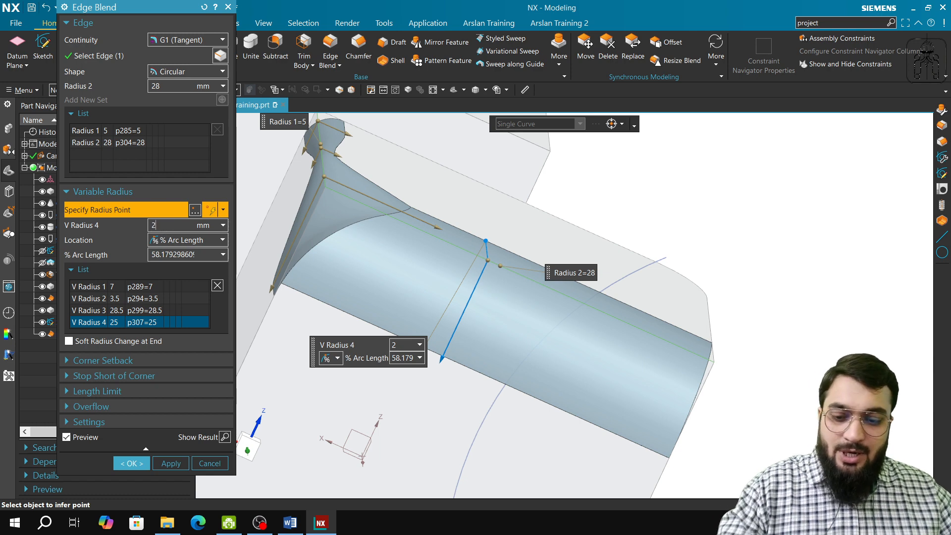
{"action": "type", "text": "28"}
{"action": "key", "text": "Tab"}
Step: Add two 28 mm variable radius points near the long edge's ends, at about 1.77% and 95% arc length
{"action": "middle_click_drag", "start_coordinate": [533, 372], "coordinate": [601, 350]}
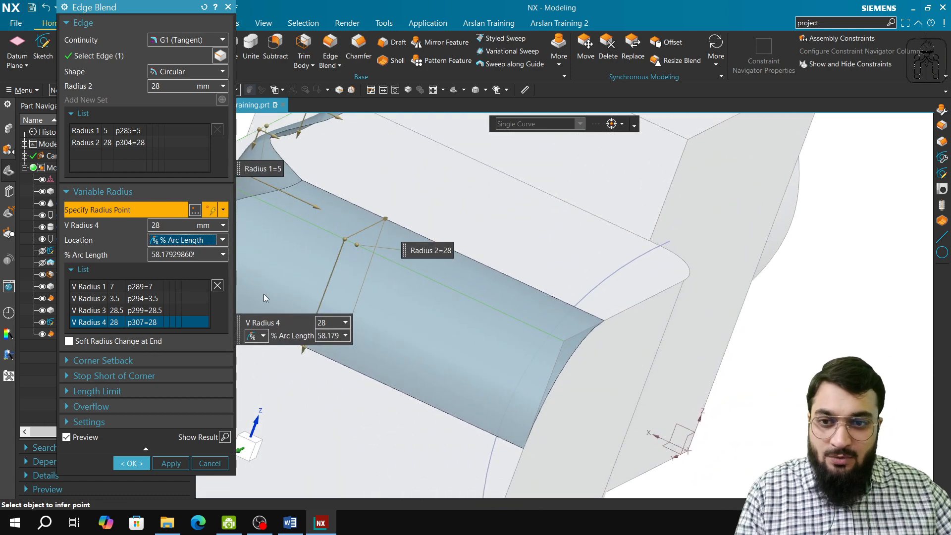
{"action": "left_click", "coordinate": [558, 338]}
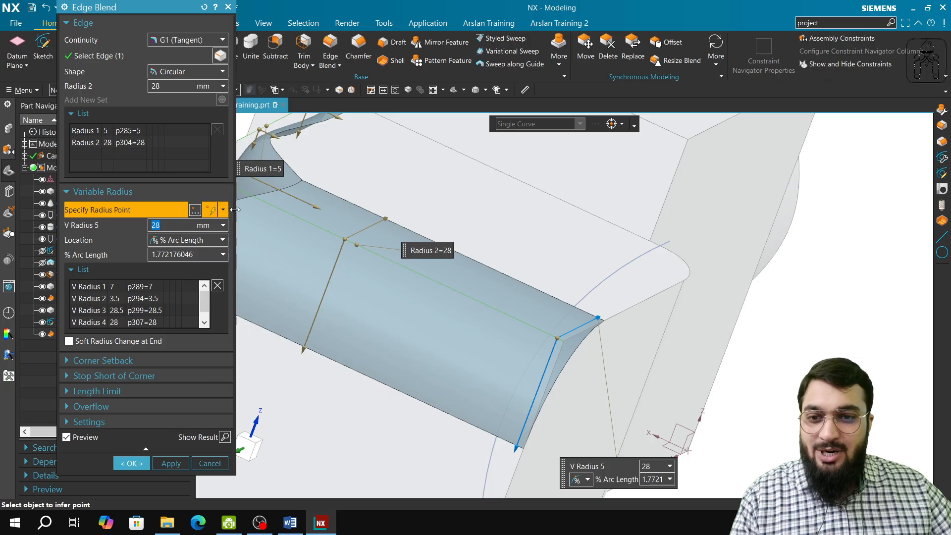
{"action": "middle_click_drag", "start_coordinate": [299, 236], "coordinate": [359, 268], "text": "shift"}
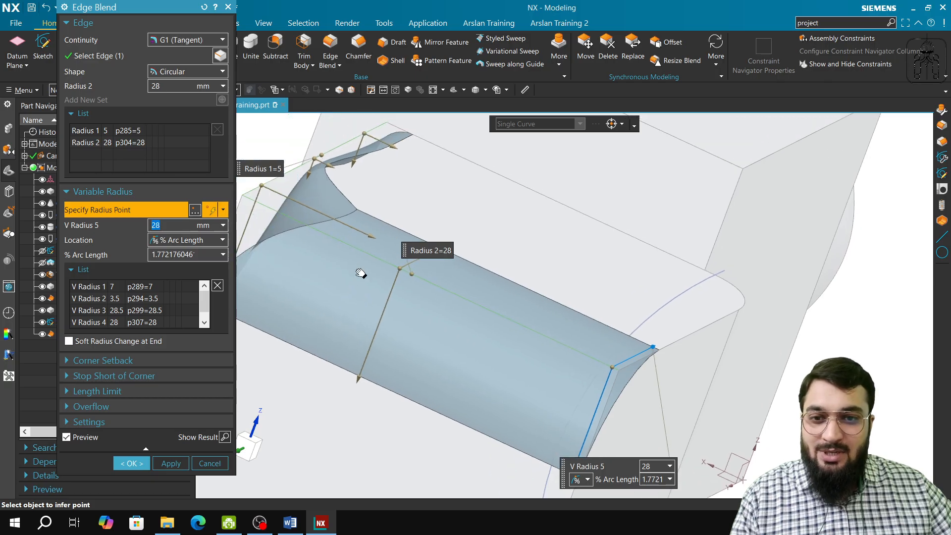
{"action": "left_click", "coordinate": [290, 216]}
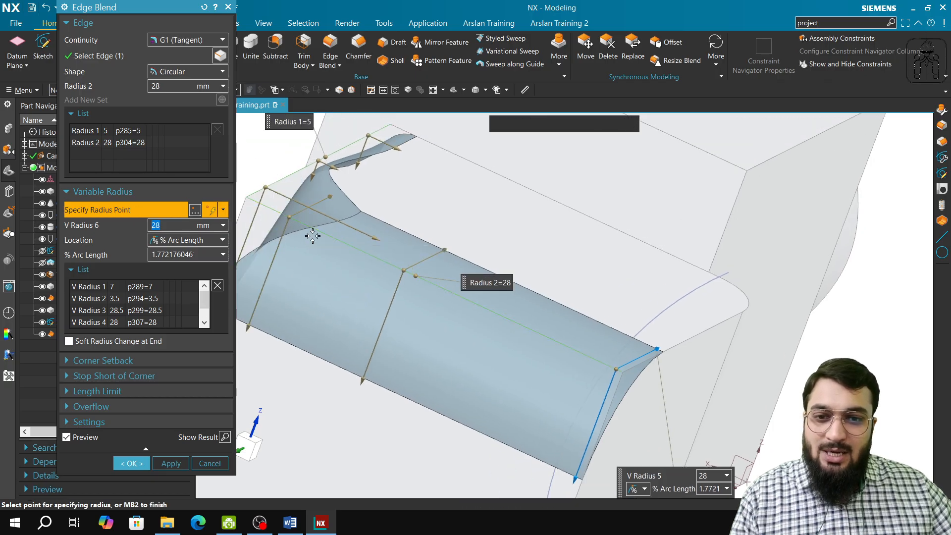
{"action": "left_click_drag", "start_coordinate": [293, 216], "coordinate": [267, 204]}
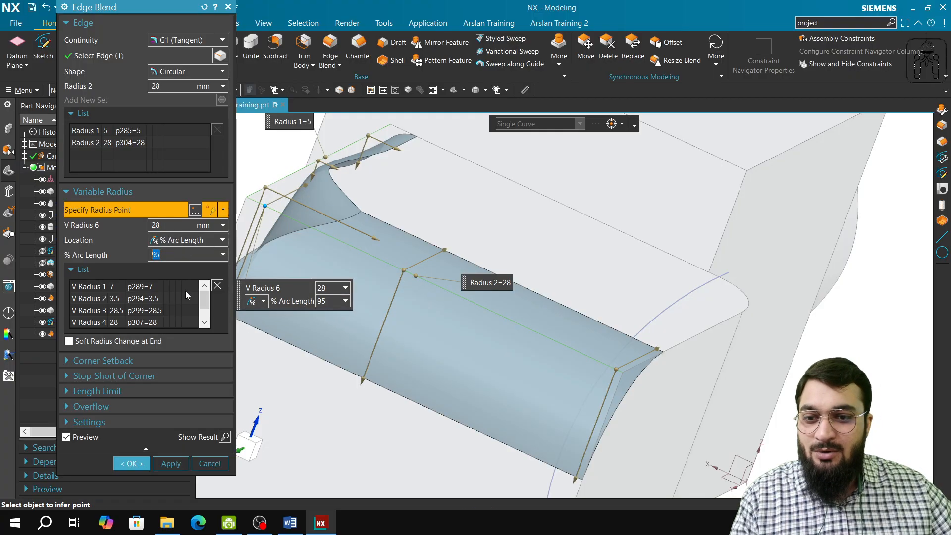
Step: Add a 12 mm variable radius point at 50% arc length and set the neighbouring 58.18% point to 12 mm
{"action": "left_click", "coordinate": [432, 282]}
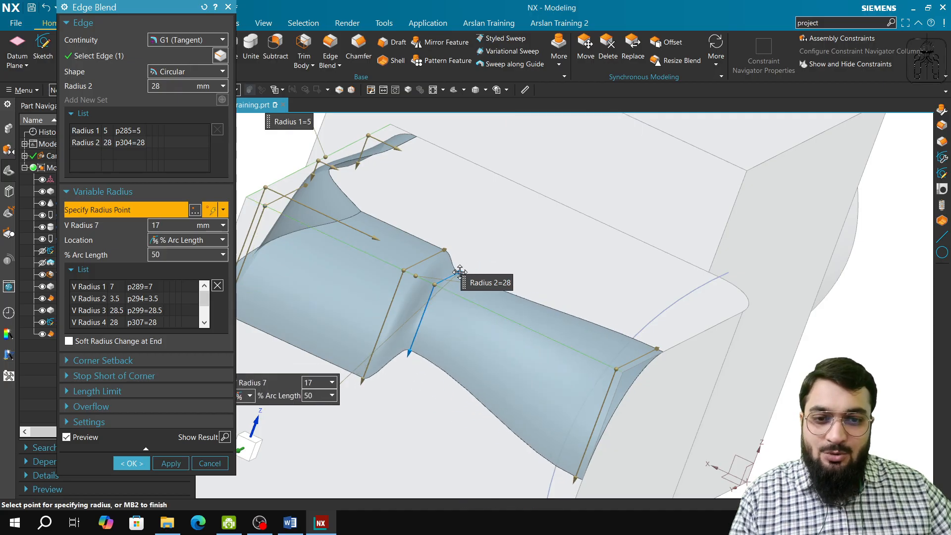
{"action": "left_click_drag", "start_coordinate": [460, 272], "coordinate": [422, 268]}
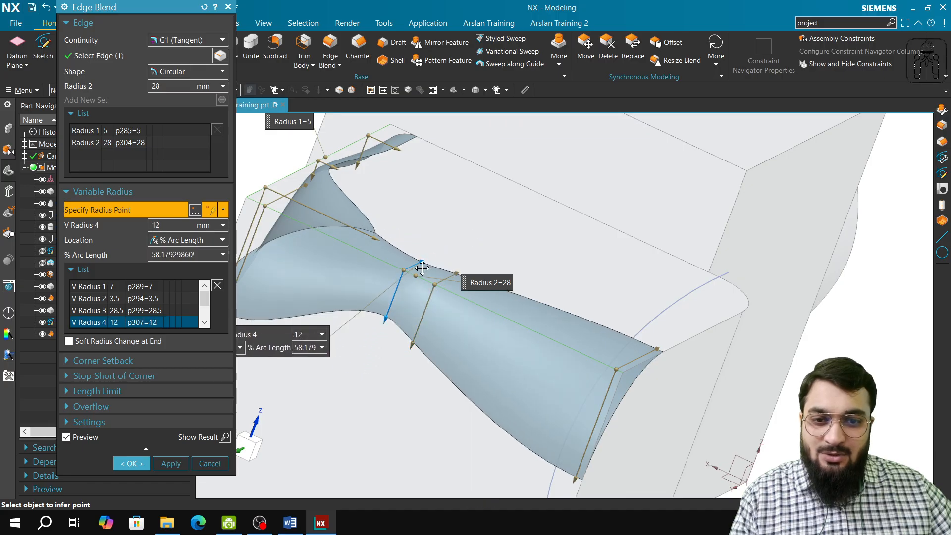
{"action": "left_click", "coordinate": [452, 278]}
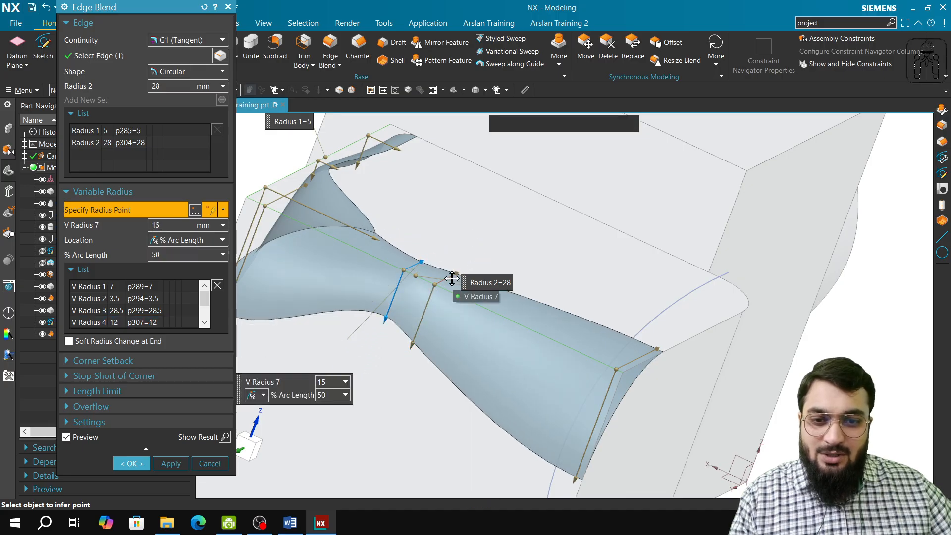
{"action": "left_click_drag", "start_coordinate": [452, 278], "coordinate": [450, 279]}
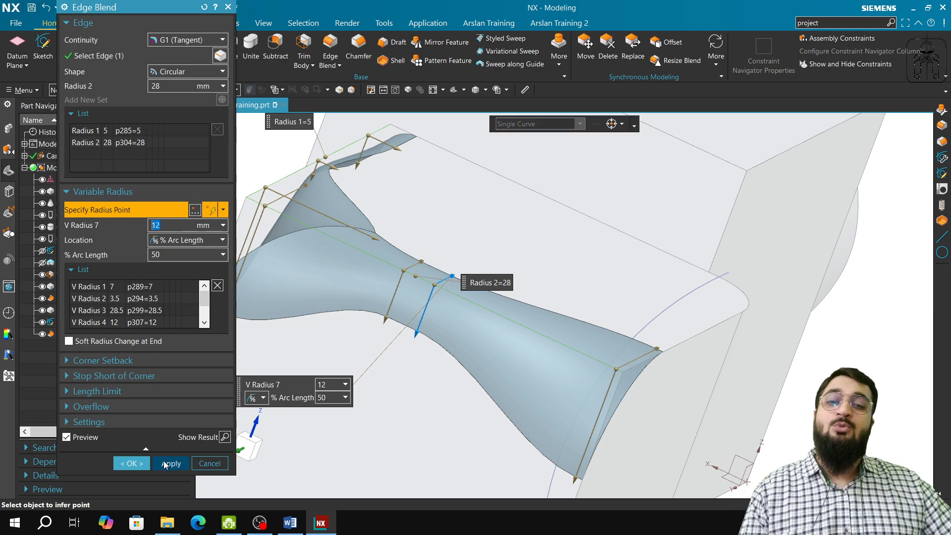
Step: Apply the variable-radius edge blend to both edge sets and close the Edge Blend settings
{"action": "middle_click_drag", "start_coordinate": [443, 402], "coordinate": [562, 335], "text": "shift"}
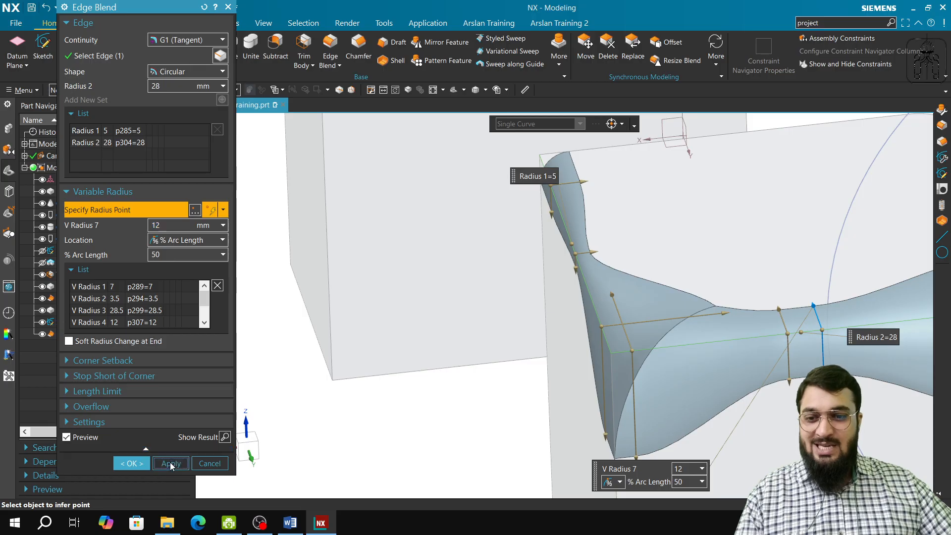
{"action": "left_click", "coordinate": [170, 462]}
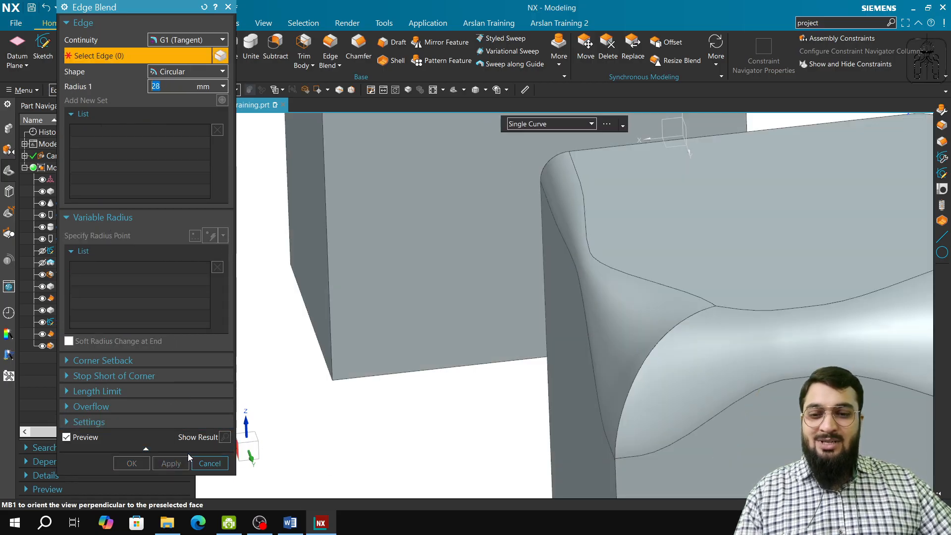
{"action": "left_click", "coordinate": [209, 464]}
Step: Inspect the blended block and the other bodies, and check the Part 23 tool list in the Word syllabus
{"action": "scroll", "coordinate": [495, 426], "scroll_direction": "up", "scroll_amount": 5}
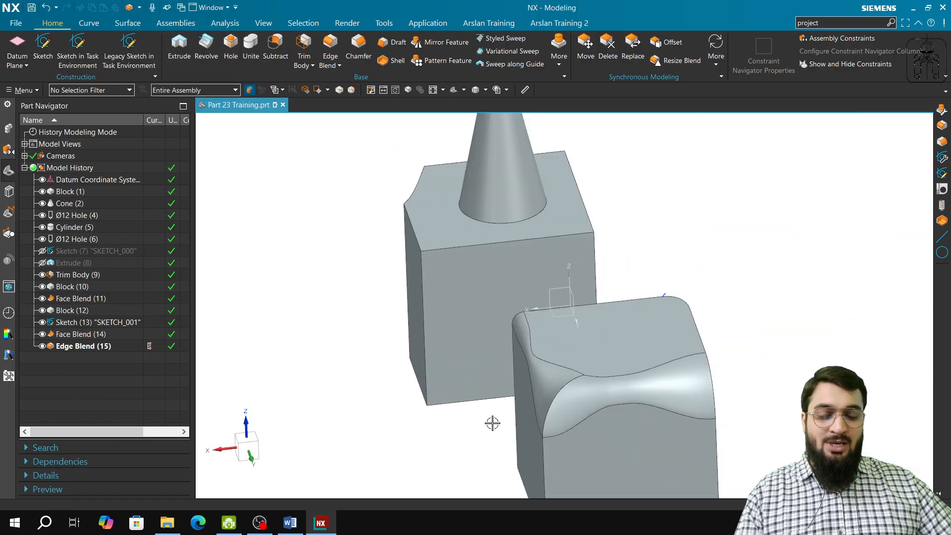
{"action": "middle_click_drag", "start_coordinate": [502, 468], "coordinate": [533, 487]}
{"action": "middle_click_drag", "start_coordinate": [469, 502], "coordinate": [518, 500]}
{"action": "middle_click_drag", "start_coordinate": [623, 324], "coordinate": [540, 347]}
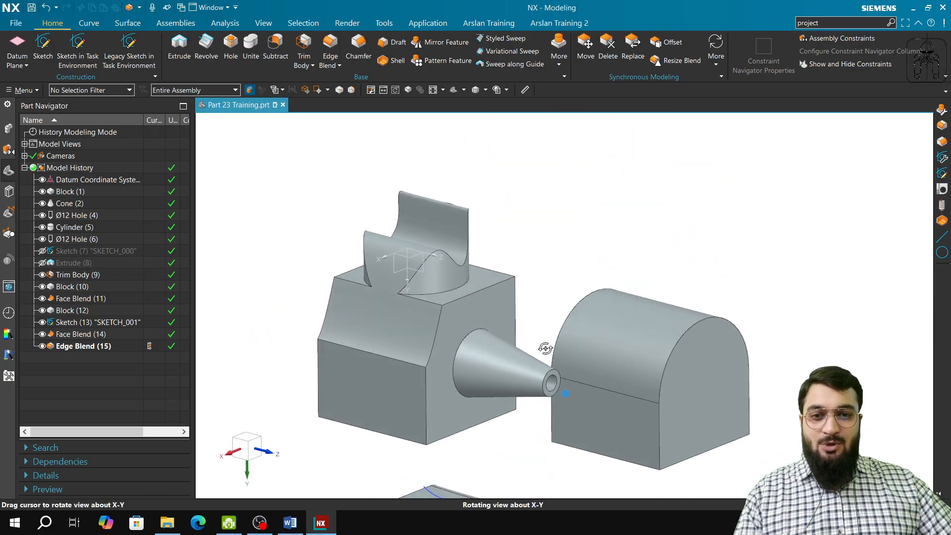
{"action": "left_click", "coordinate": [291, 522]}
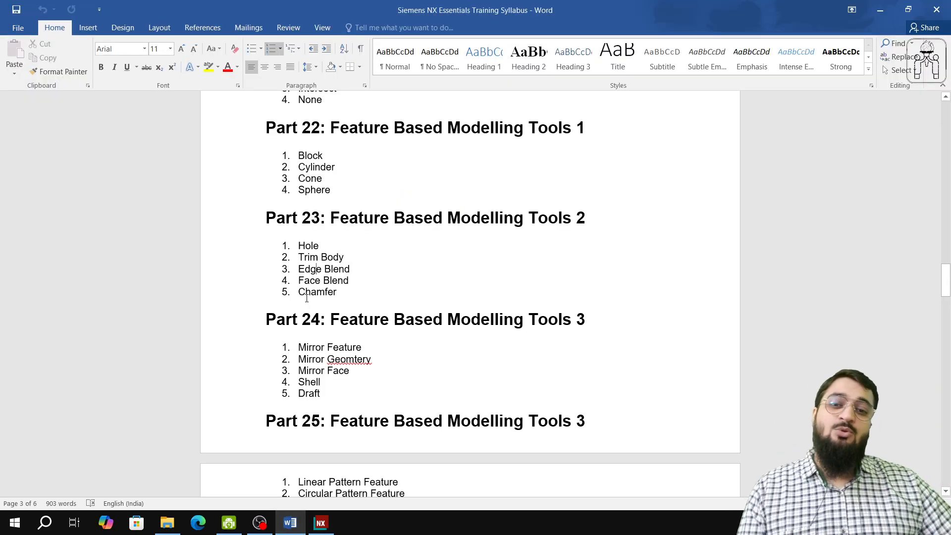
{"action": "left_click", "coordinate": [320, 523]}
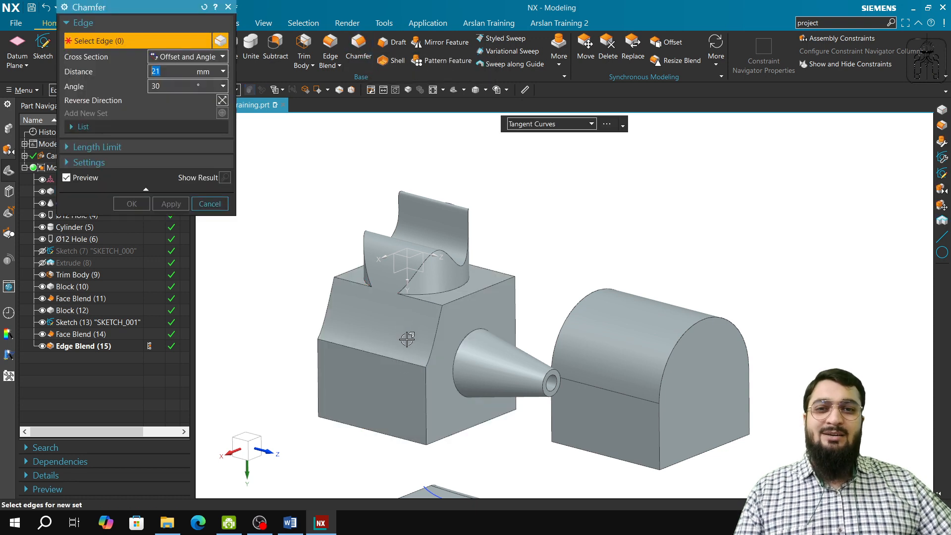
Step: Start a Chamfer with a Symmetric cross section on the short straight edge below the block's concave face
{"action": "scroll", "coordinate": [414, 377], "scroll_direction": "up", "scroll_amount": 5}
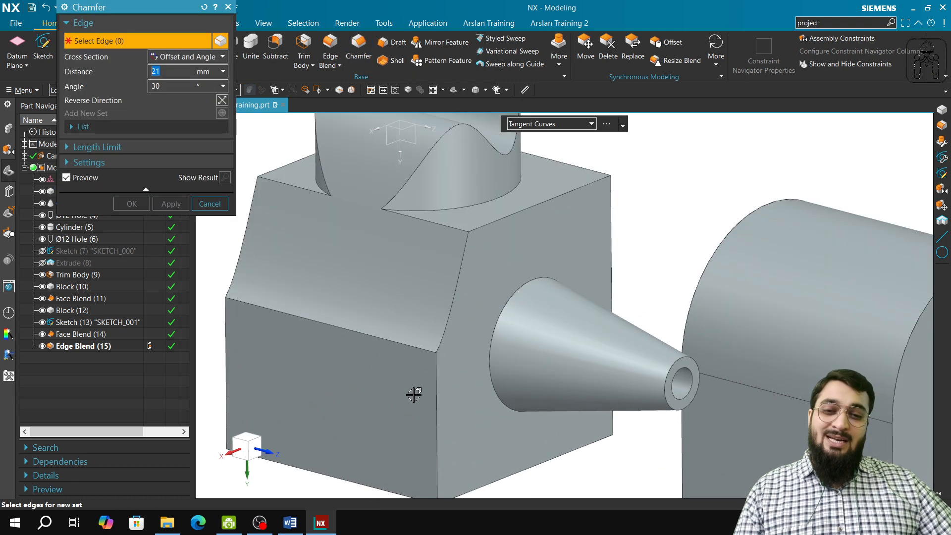
{"action": "scroll", "coordinate": [414, 364], "scroll_direction": "up", "scroll_amount": 4}
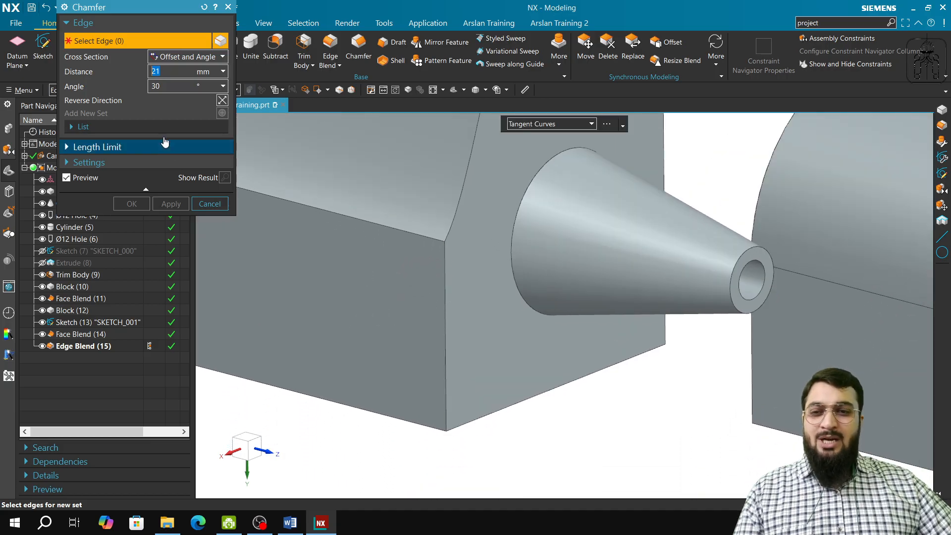
{"action": "left_click", "coordinate": [177, 58]}
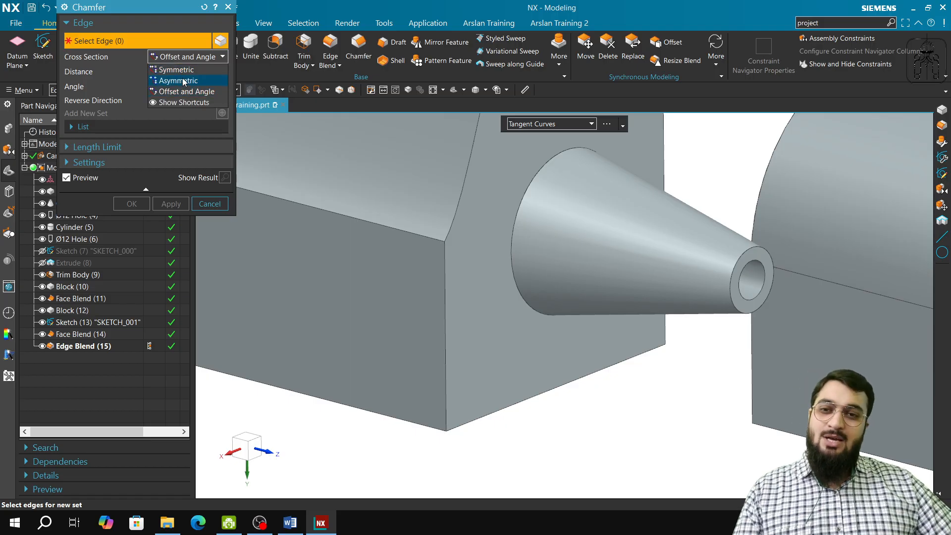
{"action": "left_click", "coordinate": [182, 70]}
{"action": "left_click", "coordinate": [445, 286]}
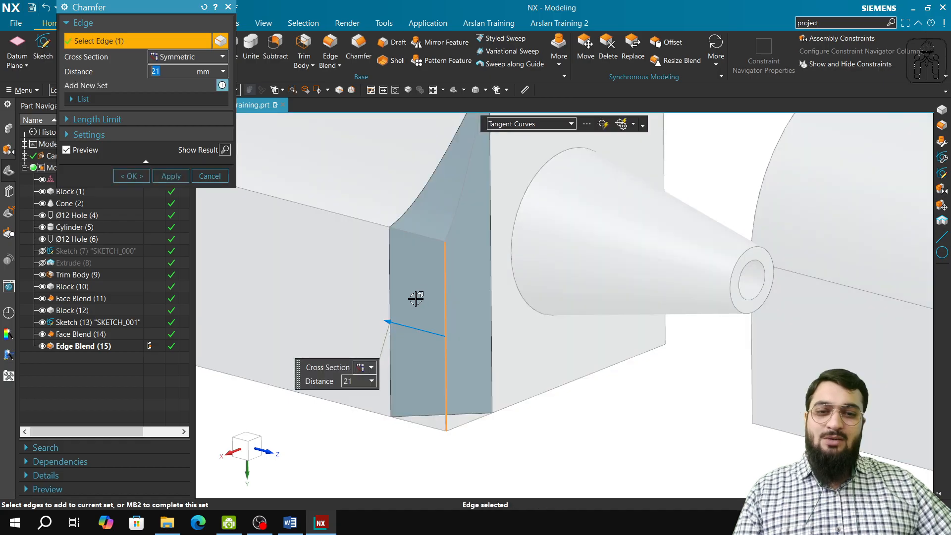
Step: Set the symmetric chamfer's distance to 12 mm
{"action": "middle_click_drag", "start_coordinate": [314, 289], "coordinate": [427, 287]}
{"action": "left_click_drag", "start_coordinate": [366, 248], "coordinate": [340, 203]}
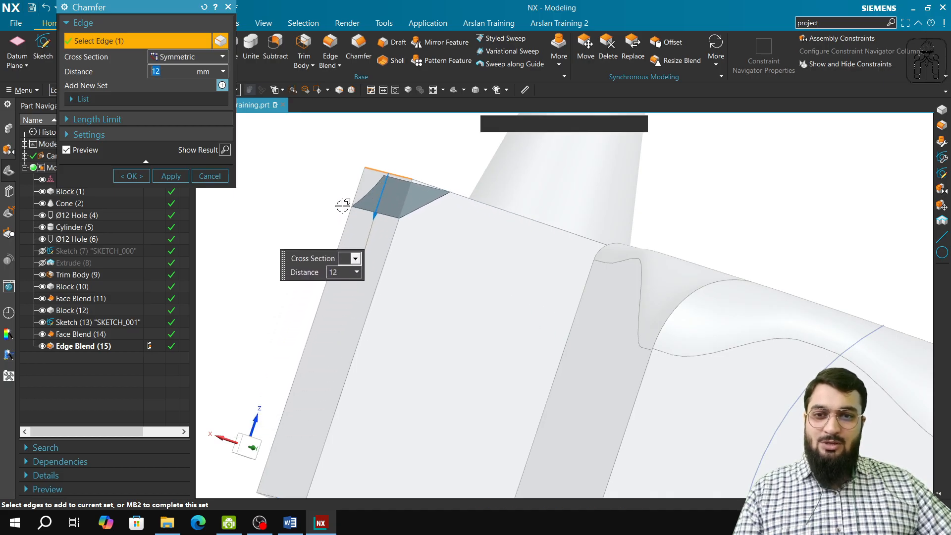
{"action": "middle_click_drag", "start_coordinate": [333, 206], "coordinate": [307, 188]}
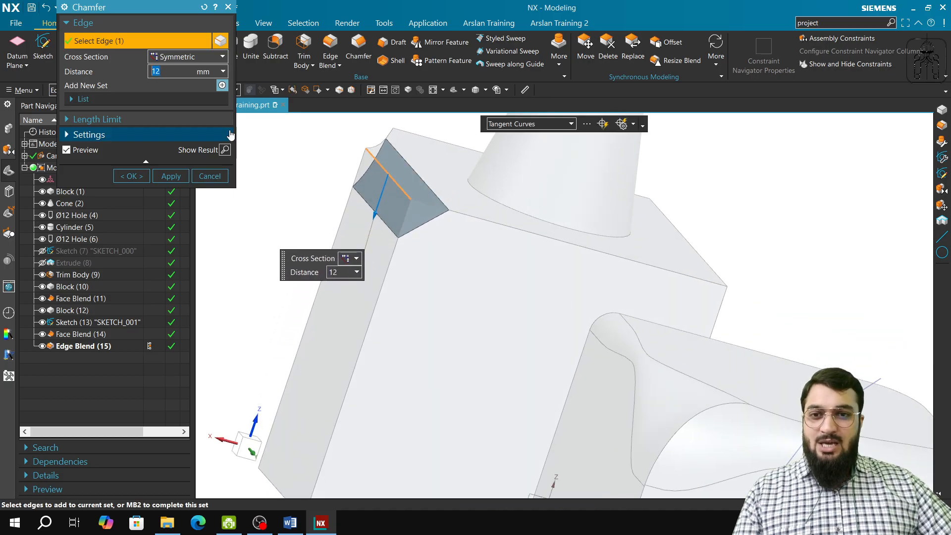
Step: Try an Asymmetric cross section for the chamfer with distances of 12 mm and 10 mm
{"action": "left_click", "coordinate": [209, 61]}
{"action": "left_click", "coordinate": [179, 80]}
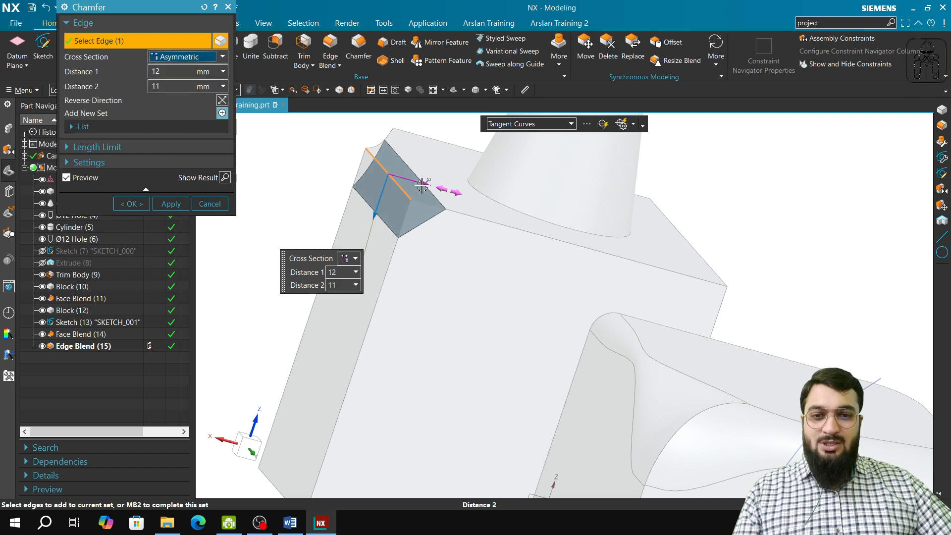
{"action": "left_click_drag", "start_coordinate": [423, 186], "coordinate": [307, 169]}
{"action": "left_click", "coordinate": [217, 58]}
{"action": "left_click", "coordinate": [217, 61]}
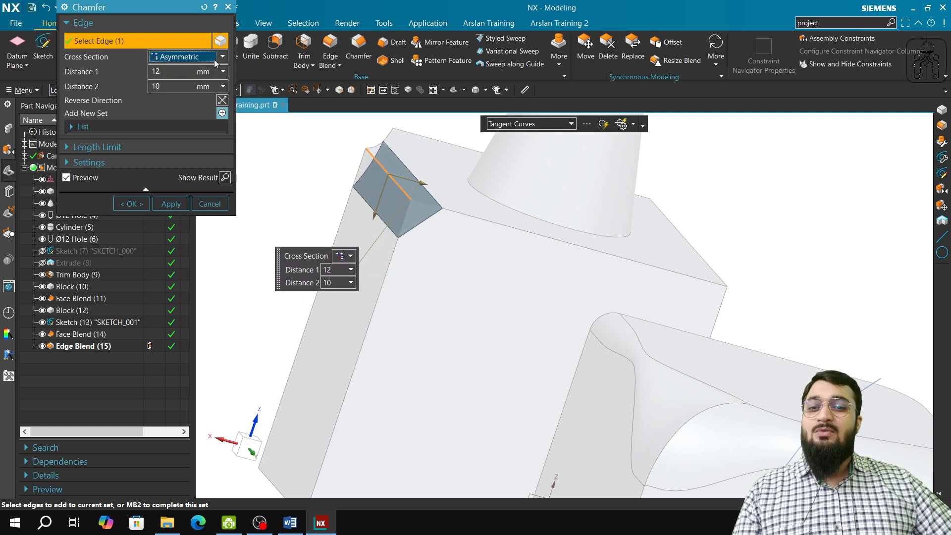
Step: Apply the chamfer with an Offset and Angle cross section, using a 17 mm distance and a 22° angle
{"action": "left_click", "coordinate": [217, 62]}
{"action": "left_click", "coordinate": [206, 93]}
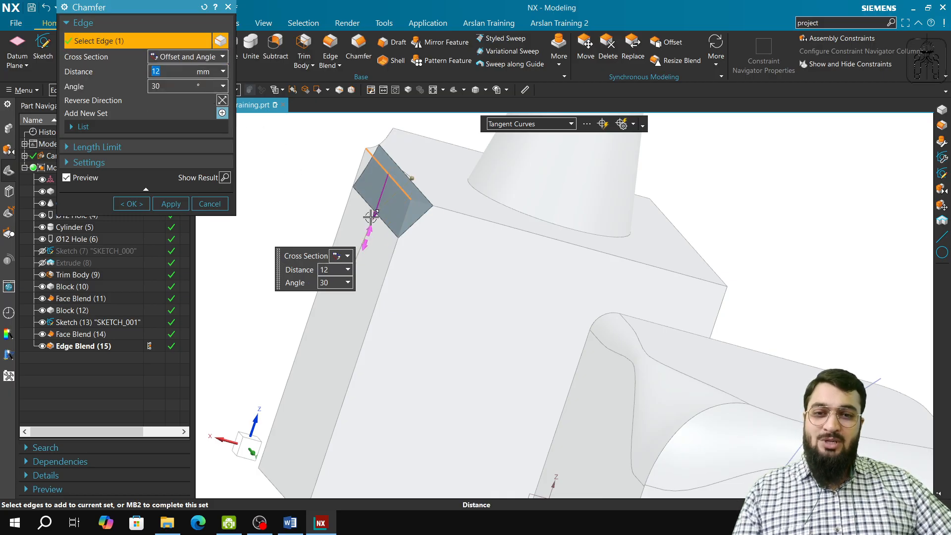
{"action": "left_click_drag", "start_coordinate": [372, 216], "coordinate": [392, 199]}
{"action": "mouse_move", "coordinate": [394, 240]}
{"action": "middle_mouse_down"}
{"action": "mouse_move", "coordinate": [382, 230]}
{"action": "mouse_move", "coordinate": [392, 219]}
{"action": "mouse_move", "coordinate": [404, 234]}
{"action": "mouse_move", "coordinate": [393, 244]}
{"action": "middle_mouse_up"}
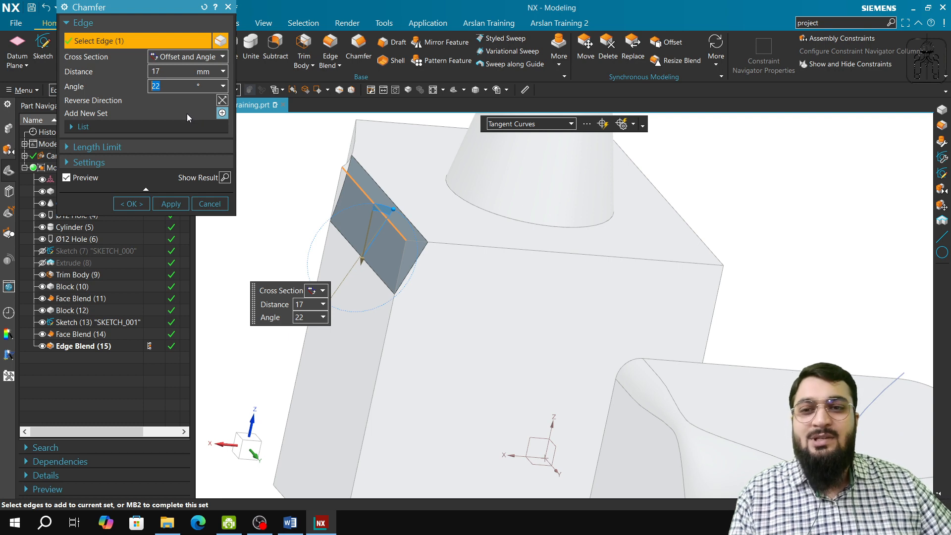
{"action": "left_click", "coordinate": [171, 203]}
{"action": "scroll", "coordinate": [332, 275], "scroll_direction": "down", "scroll_amount": 5}
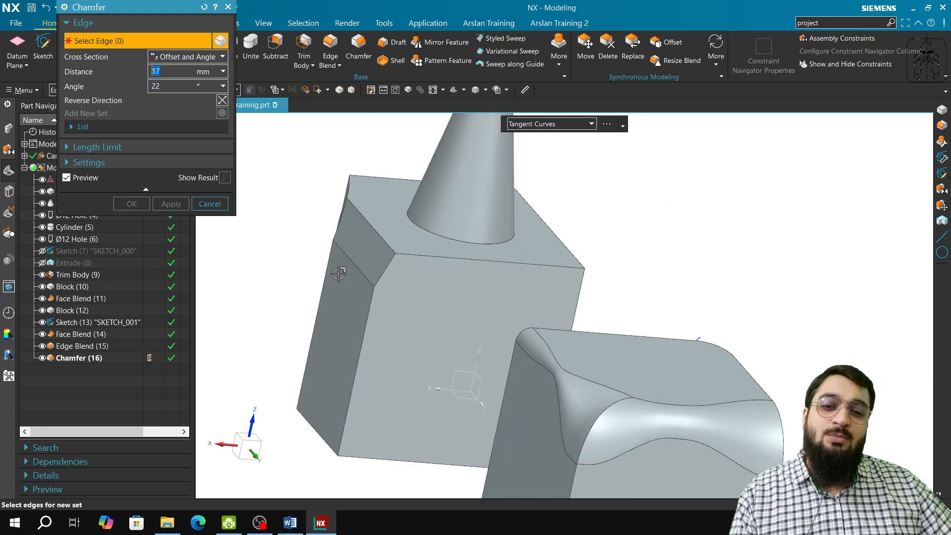
{"action": "middle_click_drag", "start_coordinate": [370, 262], "coordinate": [367, 315]}
Step: Check the feature tool lists in the Word syllabus, and inspect the chamfered block and the other bodies in NX
{"action": "left_click", "coordinate": [290, 523]}
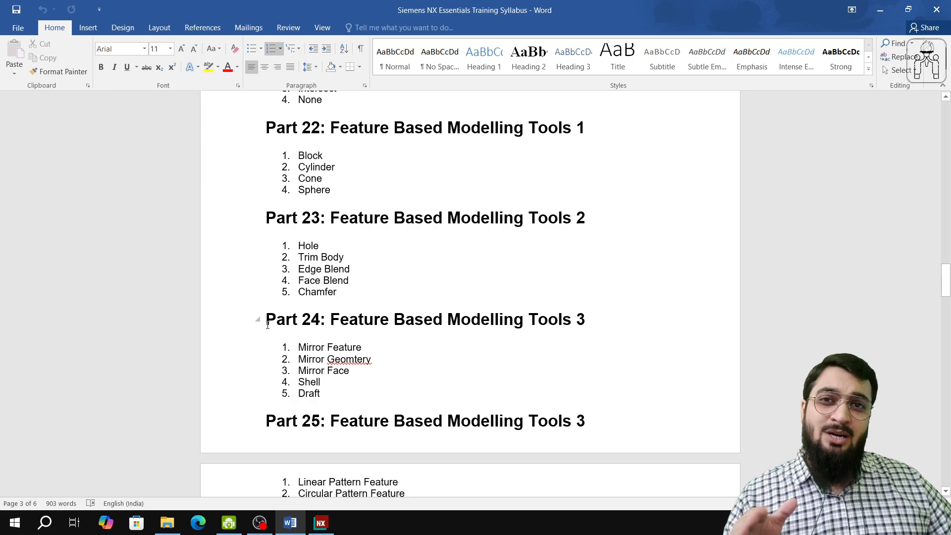
{"action": "left_click", "coordinate": [319, 528]}
{"action": "middle_click_drag", "start_coordinate": [409, 318], "coordinate": [407, 292]}
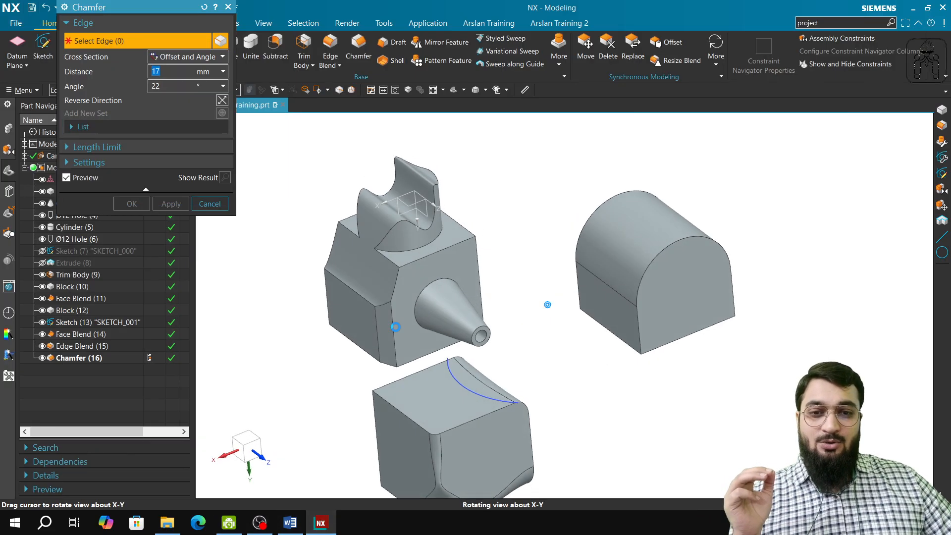
{"action": "scroll", "coordinate": [406, 292], "scroll_direction": "up", "scroll_amount": 3}
{"action": "scroll", "coordinate": [409, 280], "scroll_direction": "up", "scroll_amount": 5}
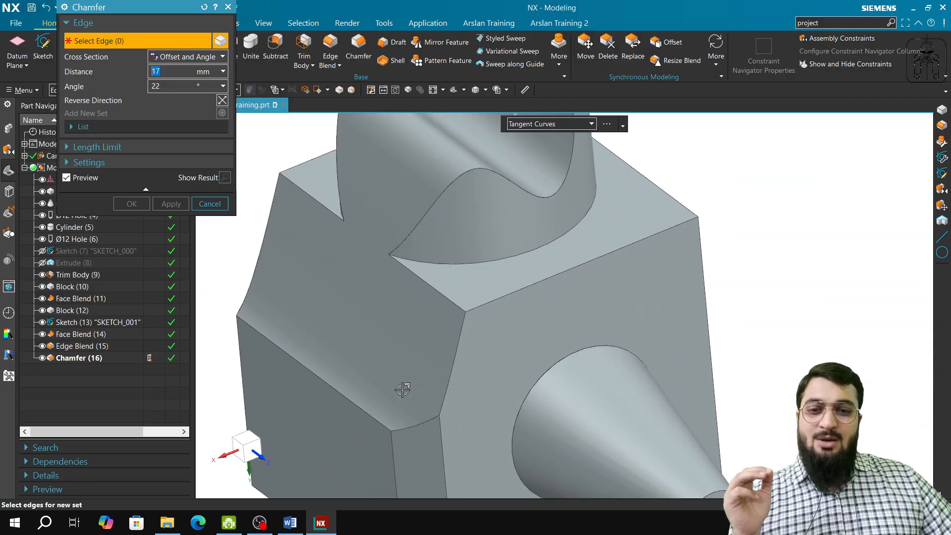
{"action": "scroll", "coordinate": [403, 390], "scroll_direction": "down", "scroll_amount": 4}
{"action": "middle_click_drag", "start_coordinate": [409, 410], "coordinate": [399, 431]}
{"action": "scroll", "coordinate": [421, 436], "scroll_direction": "down", "scroll_amount": 4}
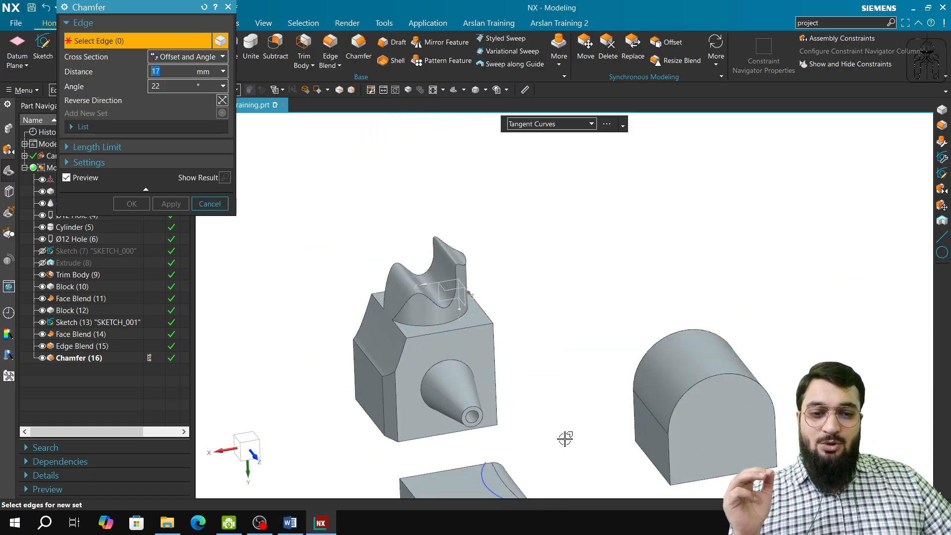
{"action": "middle_click_drag", "start_coordinate": [565, 439], "coordinate": [459, 314]}
{"action": "middle_click_drag", "start_coordinate": [501, 344], "coordinate": [475, 341]}
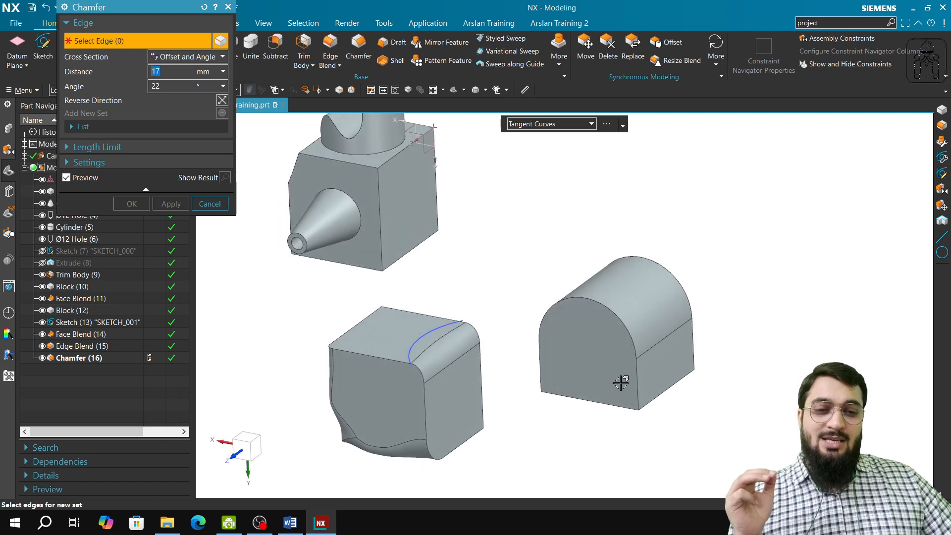
{"action": "left_click", "coordinate": [209, 203]}
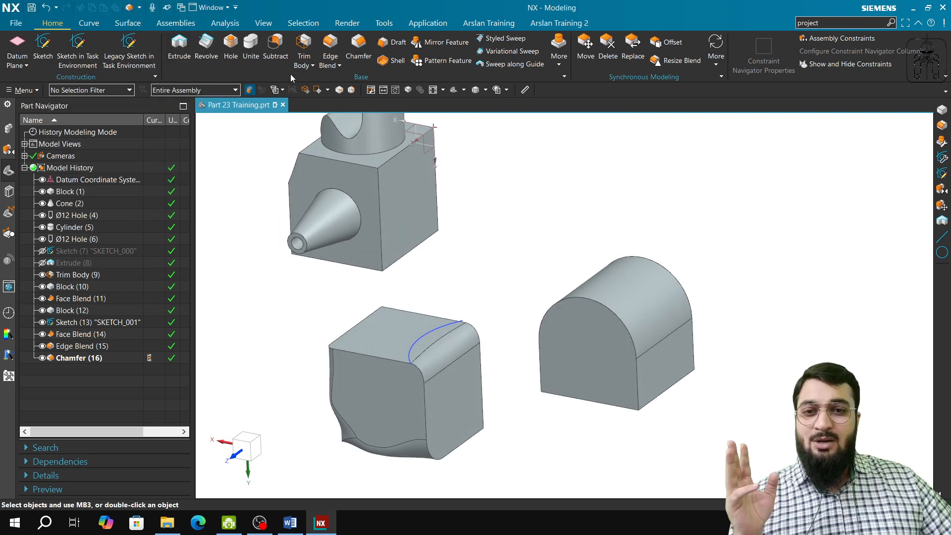
Step: Open Face Blend and compare the inputs required by the Two-face and Three-face types
{"action": "left_click", "coordinate": [331, 63]}
{"action": "left_click", "coordinate": [348, 90]}
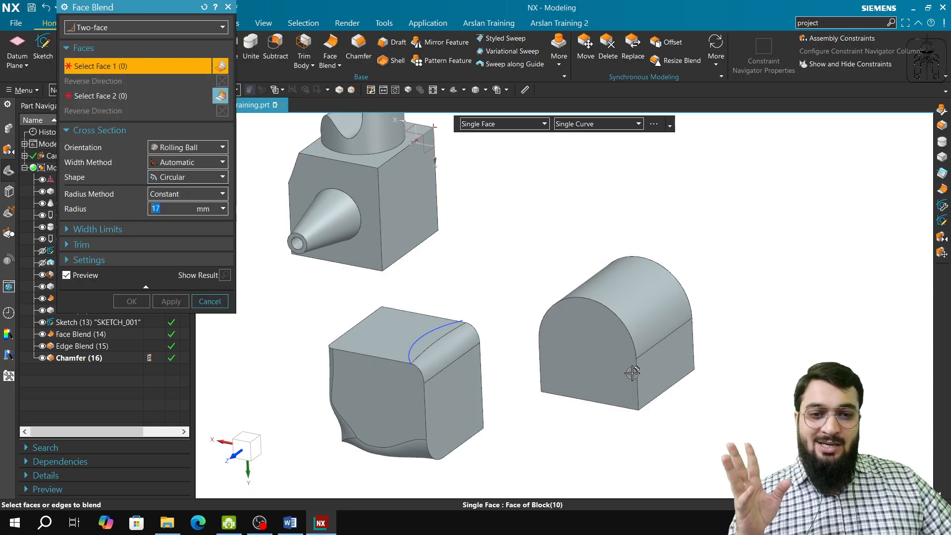
{"action": "middle_click_drag", "start_coordinate": [633, 366], "coordinate": [665, 344]}
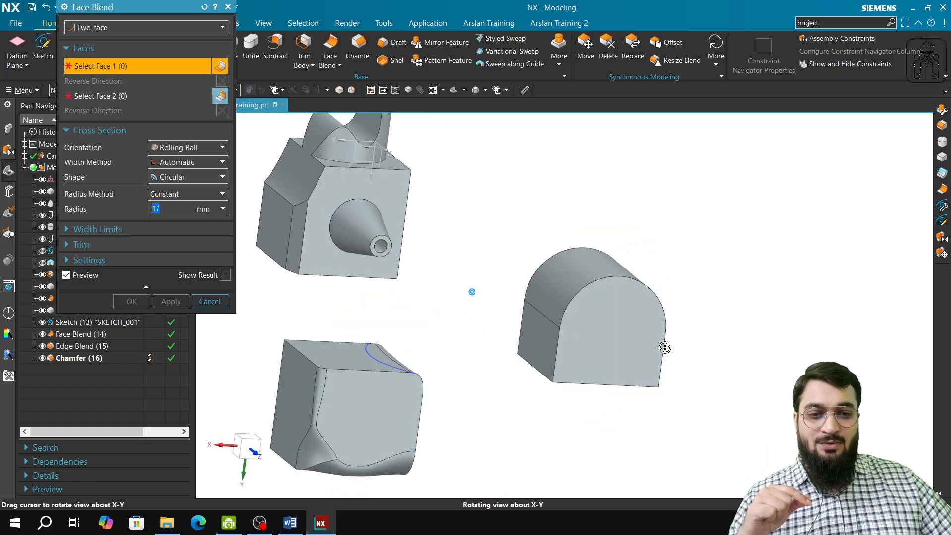
{"action": "left_click", "coordinate": [156, 34]}
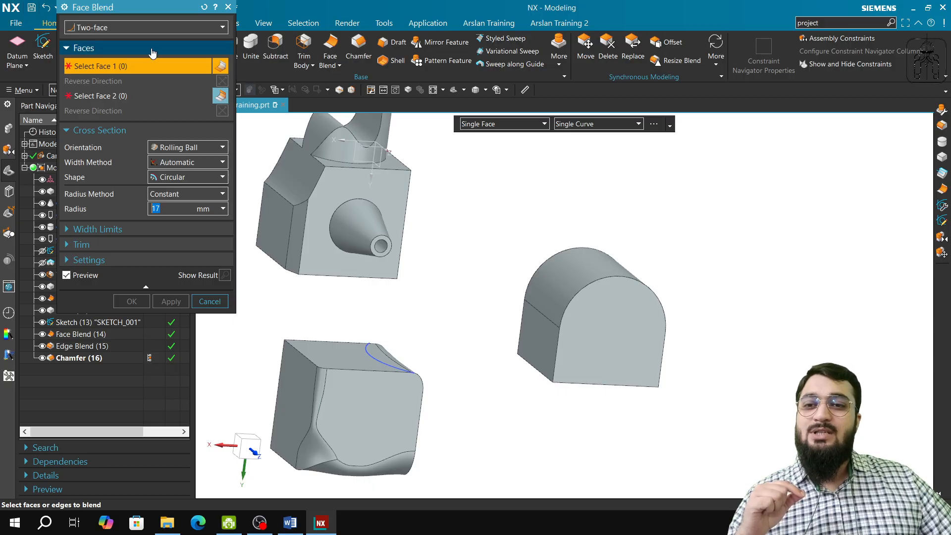
{"action": "left_click", "coordinate": [120, 52]}
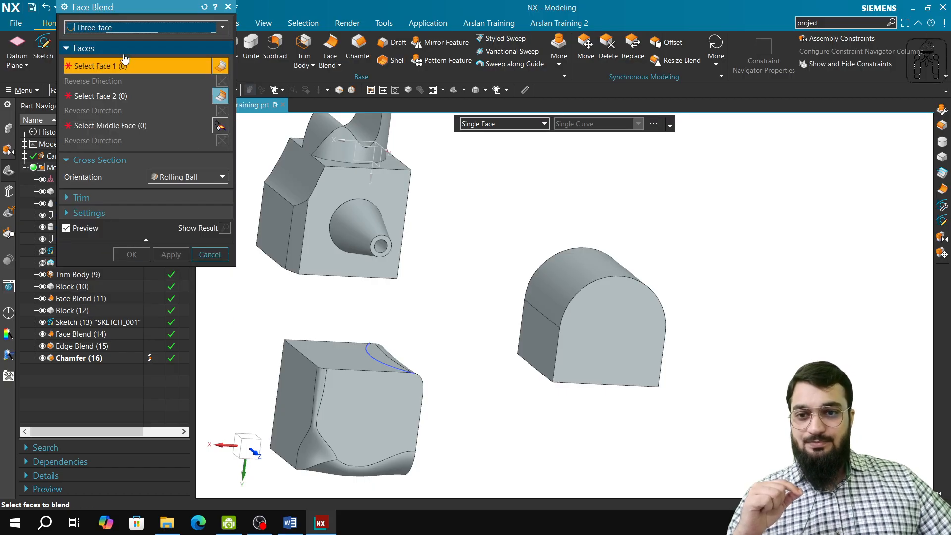
{"action": "left_click", "coordinate": [142, 31]}
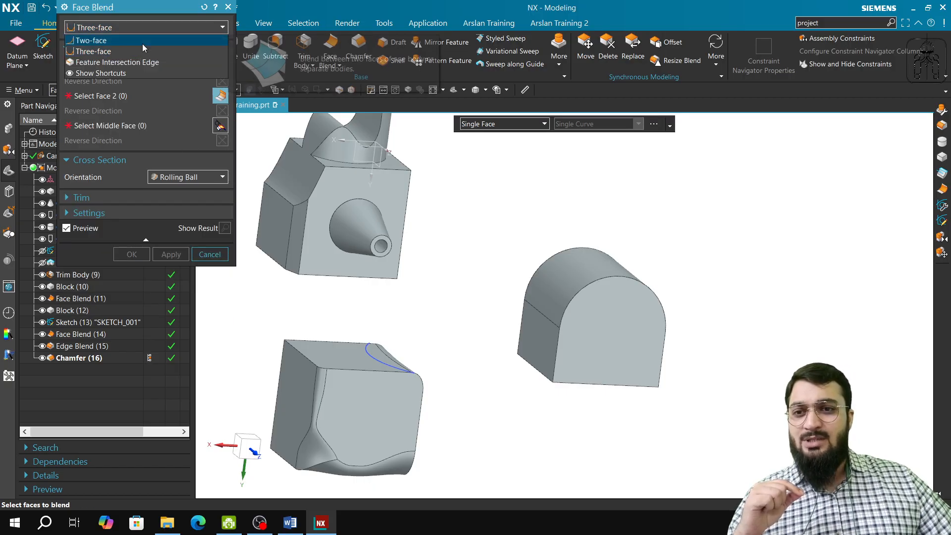
{"action": "left_click", "coordinate": [142, 44]}
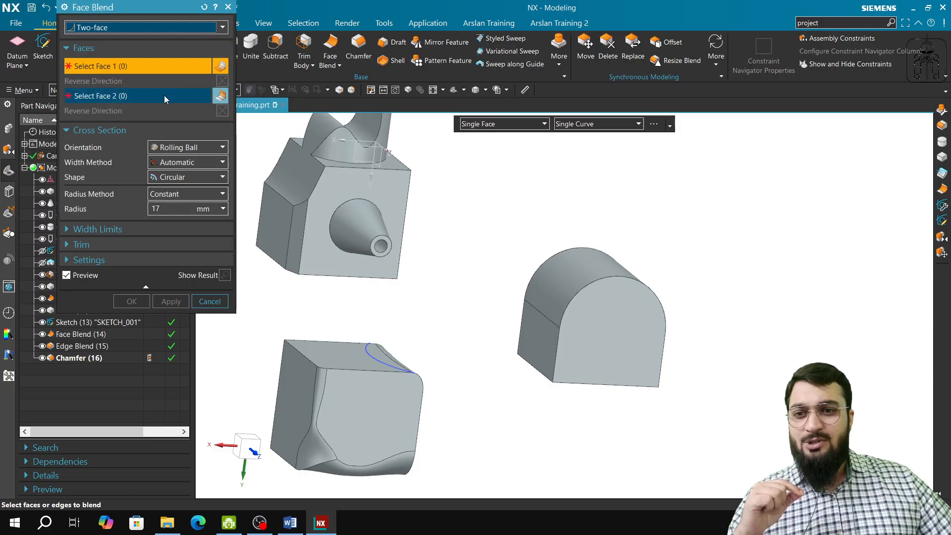
Step: Review the Face Blend cross section options for orientation, including Swept Disc, width method and shape, and close the settings without blending
{"action": "left_click", "coordinate": [197, 148]}
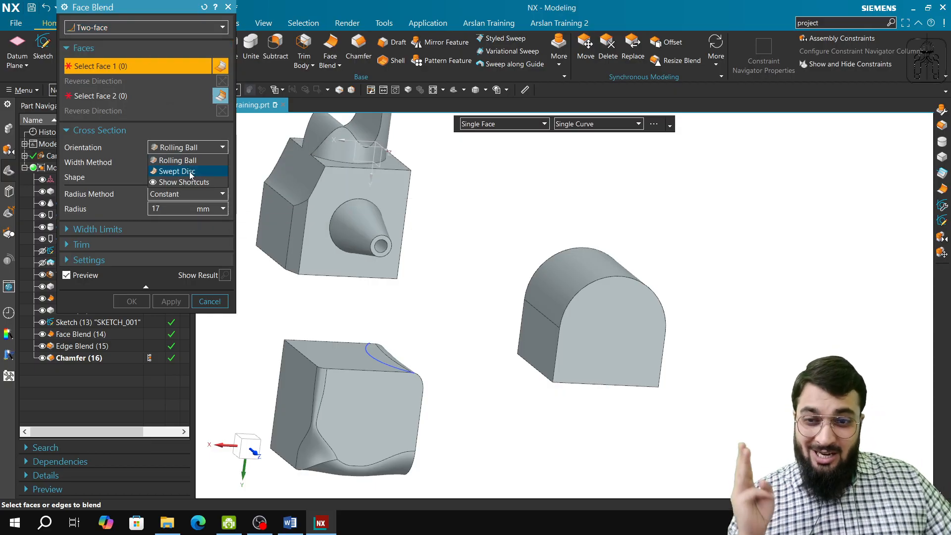
{"action": "middle_click", "coordinate": [424, 402]}
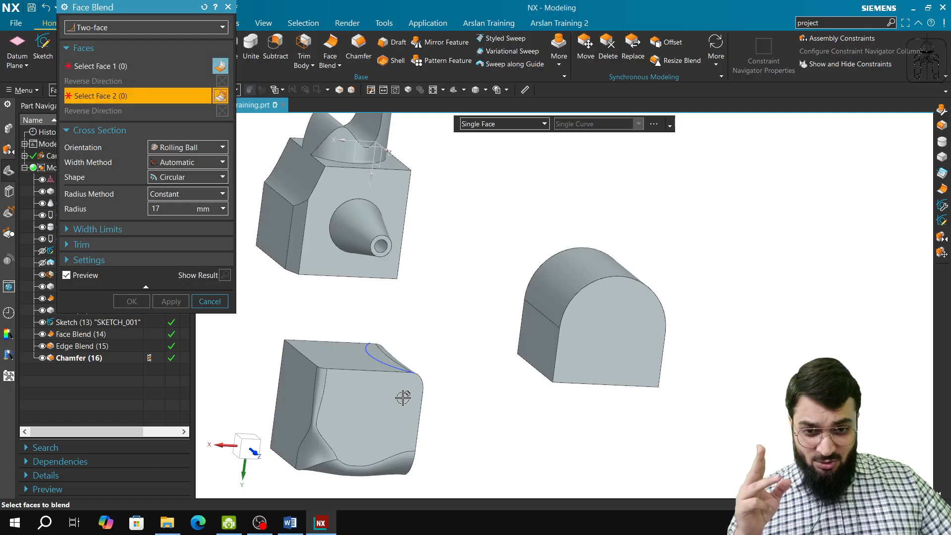
{"action": "middle_click_drag", "start_coordinate": [393, 396], "coordinate": [392, 401]}
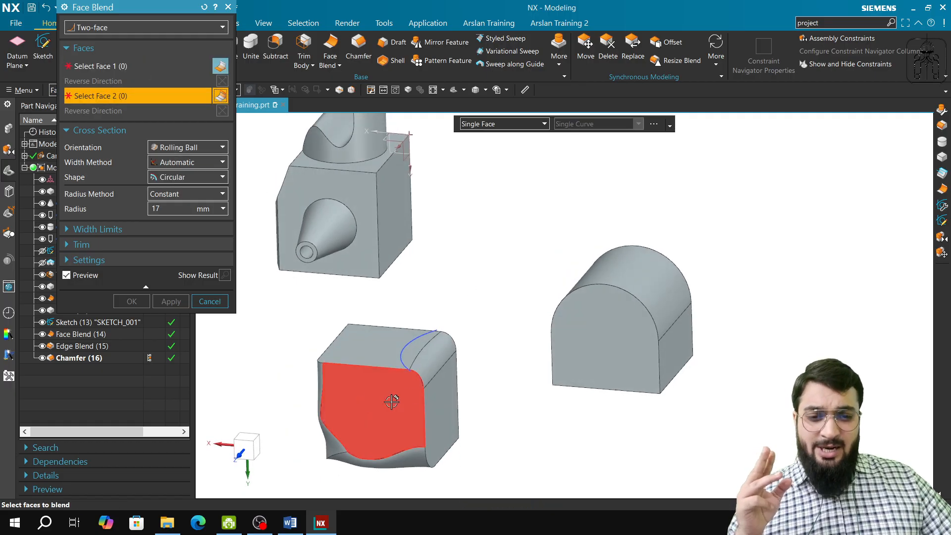
{"action": "left_click", "coordinate": [210, 181]}
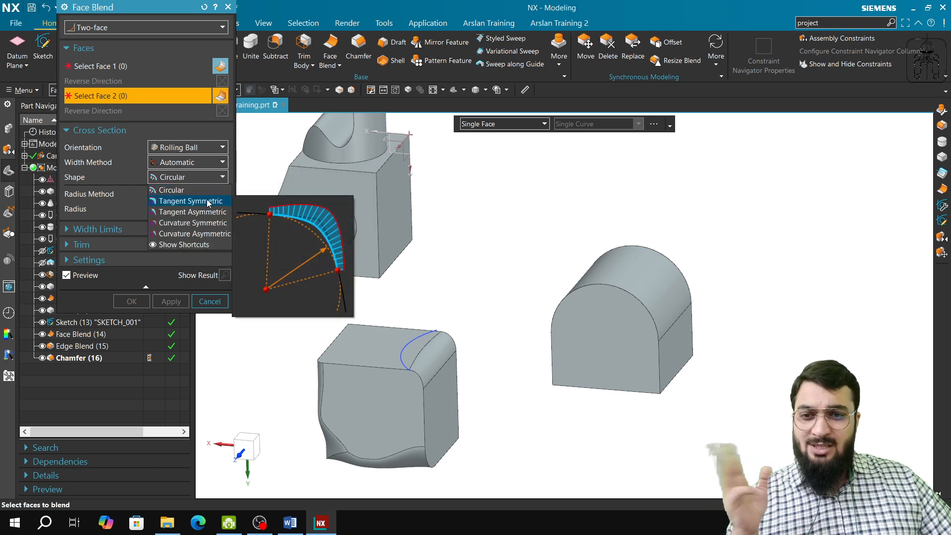
{"action": "left_click", "coordinate": [188, 176]}
{"action": "left_click", "coordinate": [187, 152]}
{"action": "left_click", "coordinate": [178, 172]}
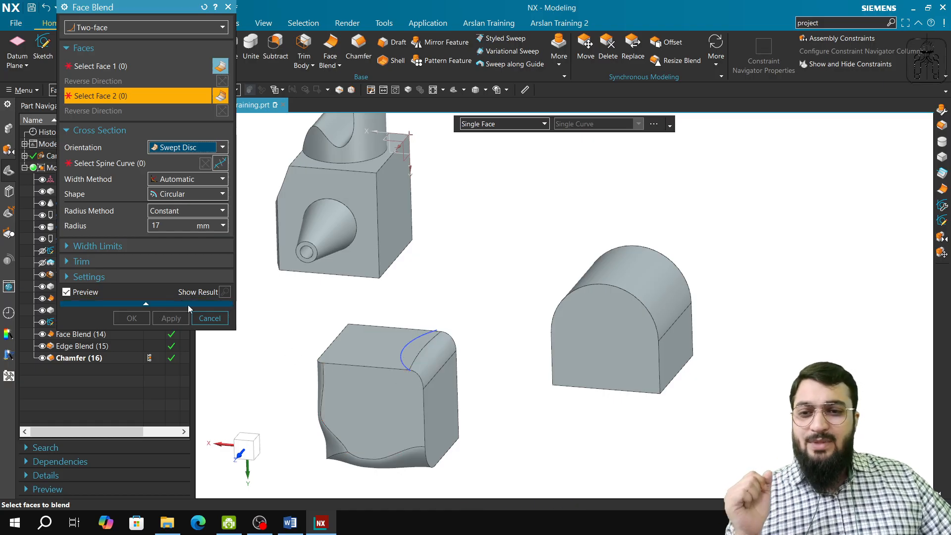
{"action": "left_click", "coordinate": [201, 149]}
{"action": "left_click", "coordinate": [201, 152]}
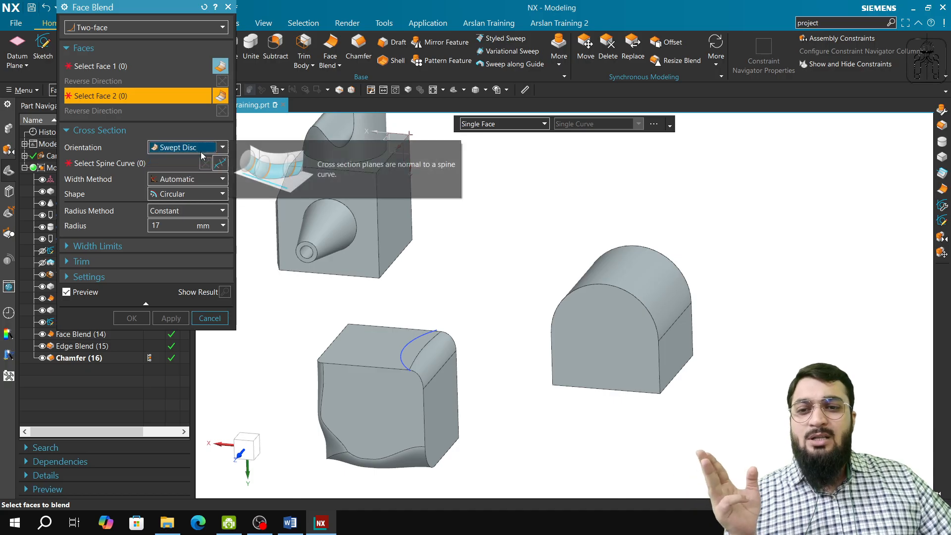
{"action": "left_click", "coordinate": [199, 179]}
{"action": "left_click", "coordinate": [193, 192]}
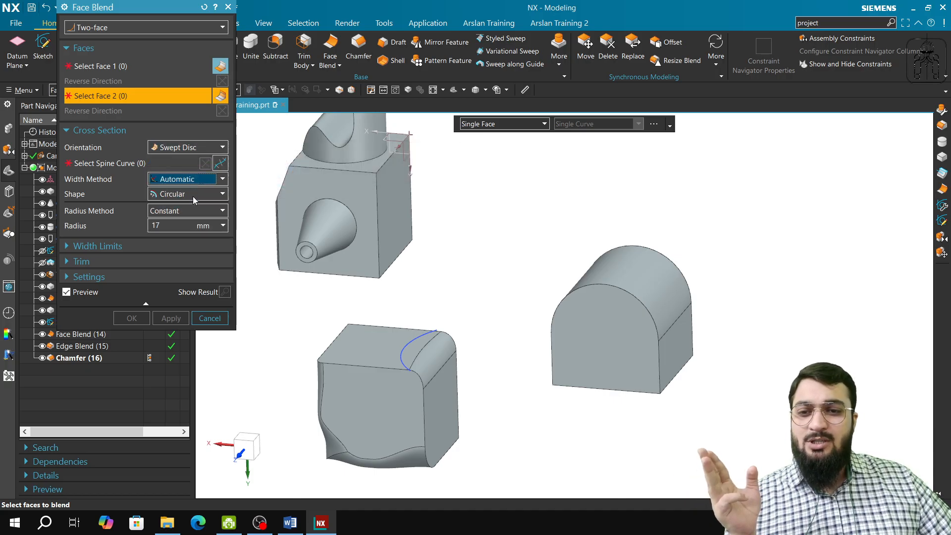
{"action": "left_click", "coordinate": [194, 195]}
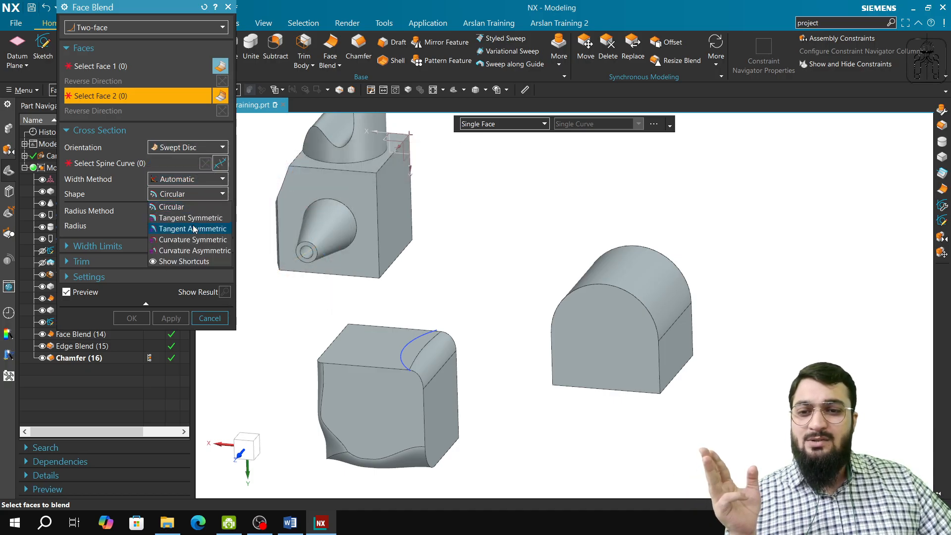
{"action": "left_click", "coordinate": [210, 314]}
{"action": "left_click", "coordinate": [228, 7]}
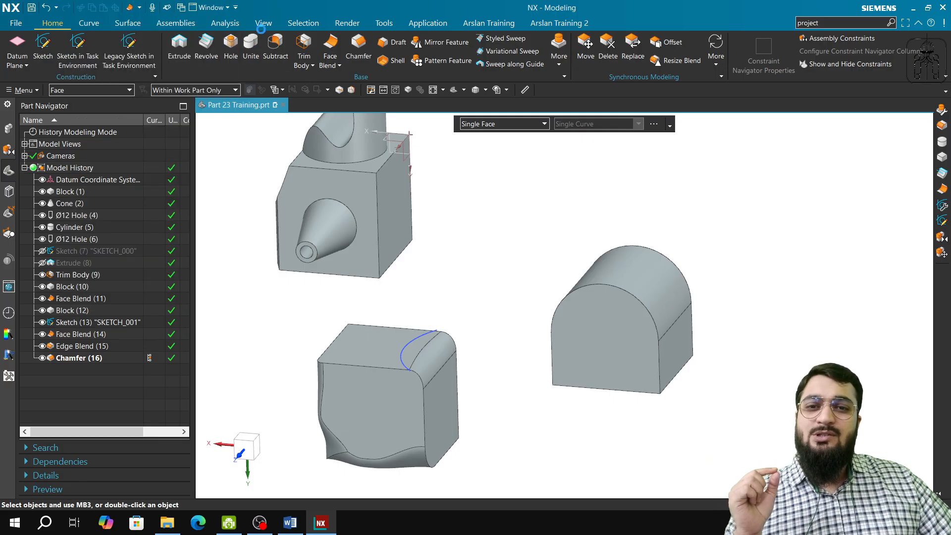
Step: Open Edge Blend to review its continuity and shape options, and close it without selecting an edge
{"action": "left_click", "coordinate": [340, 66]}
{"action": "left_click", "coordinate": [345, 81]}
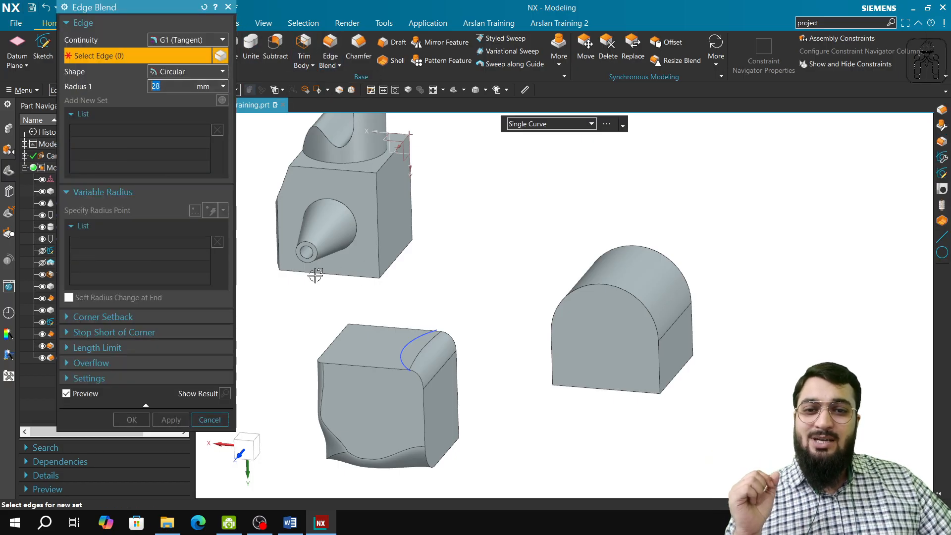
{"action": "left_click", "coordinate": [187, 40]}
{"action": "left_click", "coordinate": [189, 59]}
{"action": "left_click", "coordinate": [194, 72]}
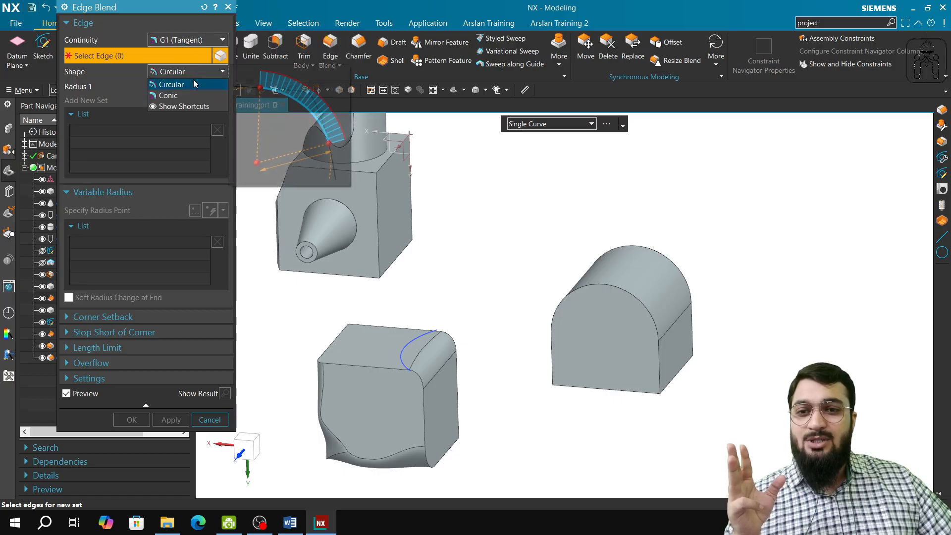
{"action": "left_click", "coordinate": [115, 91]}
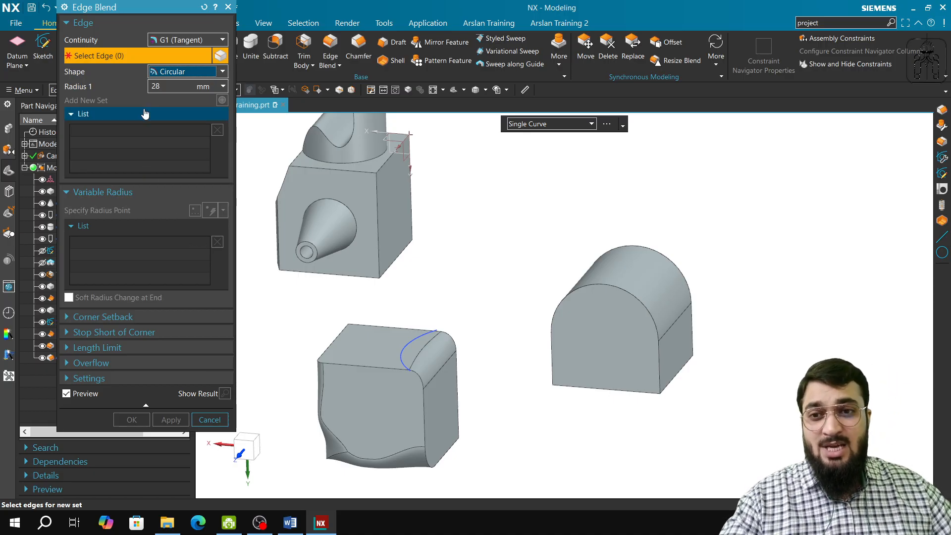
{"action": "left_click", "coordinate": [210, 420]}
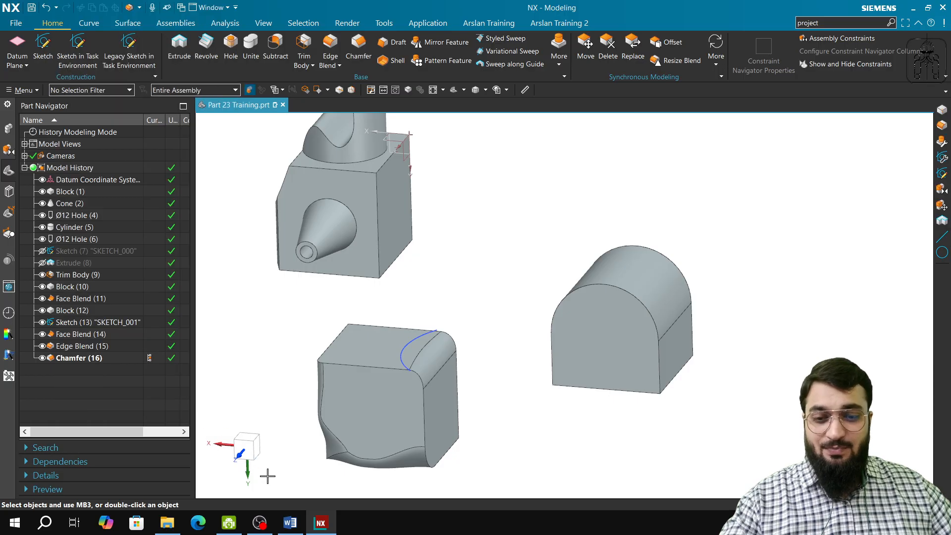
Step: Switch to the Word syllabus and read the Part 24 tool list from Mirror Feature to Draft
{"action": "left_click", "coordinate": [291, 522]}
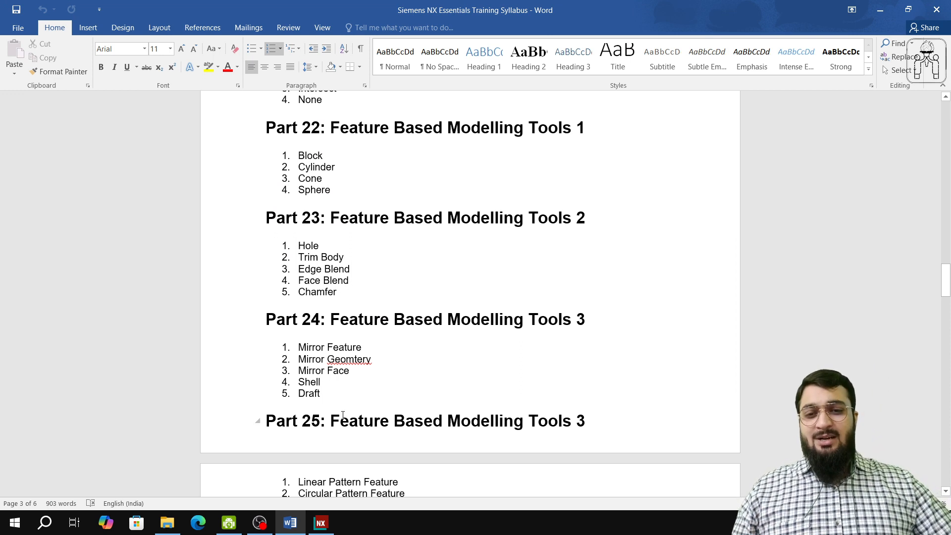
{"action": "left_click", "coordinate": [229, 523]}
{"action": "left_click", "coordinate": [342, 427]}
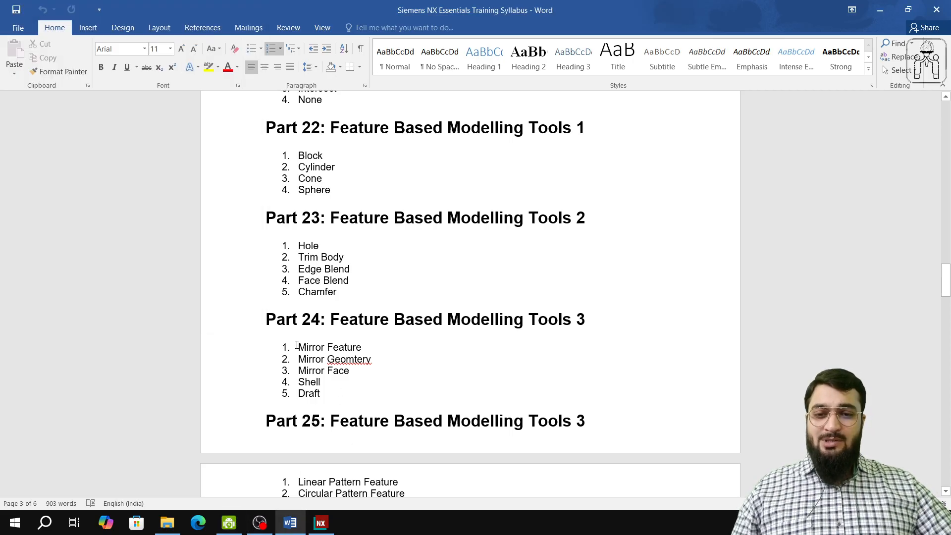
{"action": "left_click_drag", "start_coordinate": [297, 345], "coordinate": [314, 392]}
{"action": "left_click", "coordinate": [315, 387]}
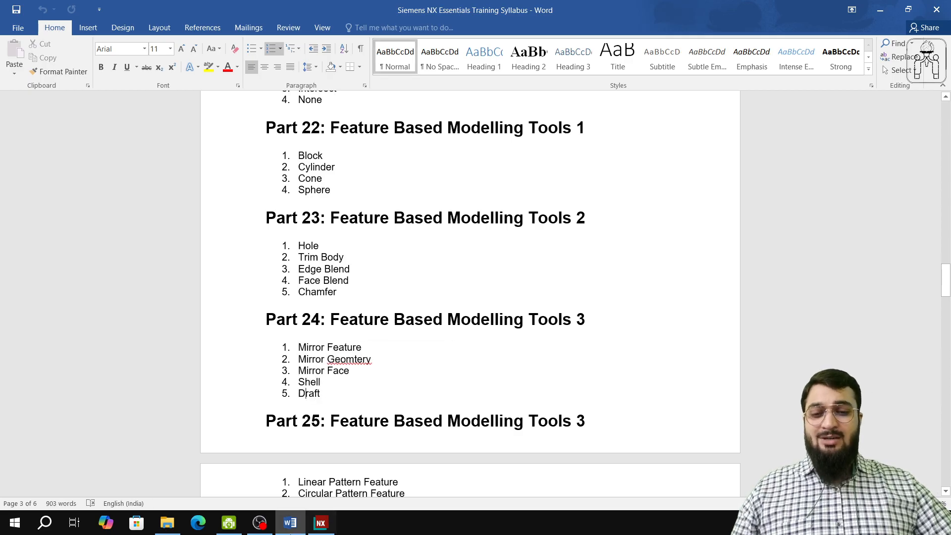
{"action": "left_click", "coordinate": [235, 525]}
{"action": "left_click", "coordinate": [261, 525]}
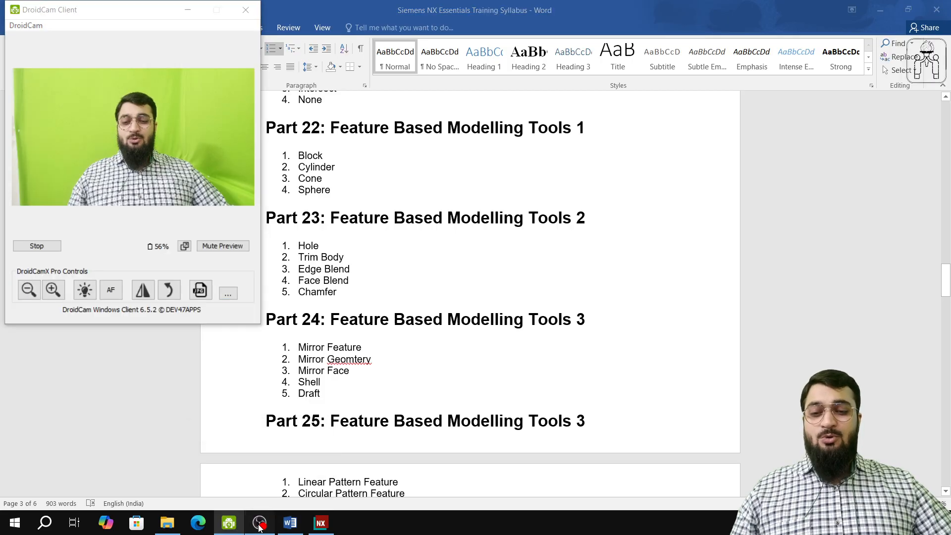
{"action": "left_click", "coordinate": [74, 392]}
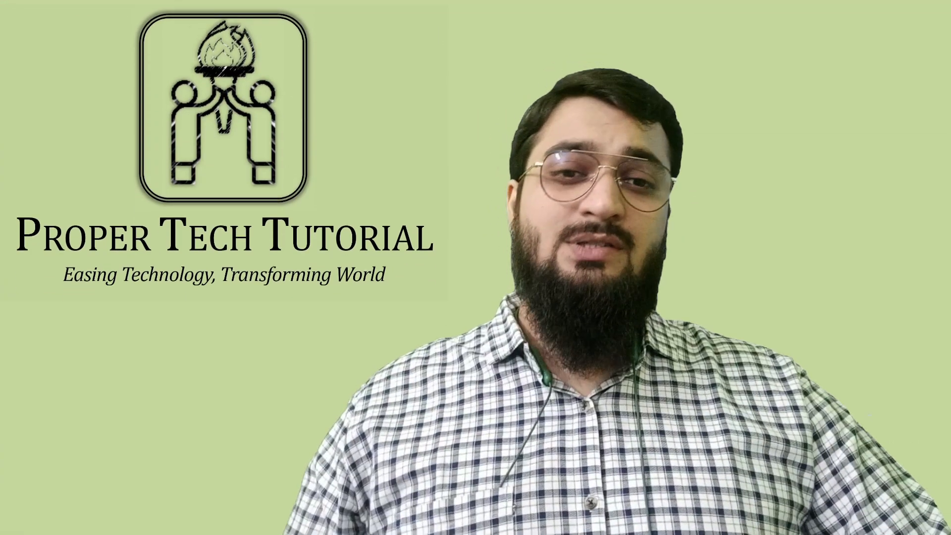